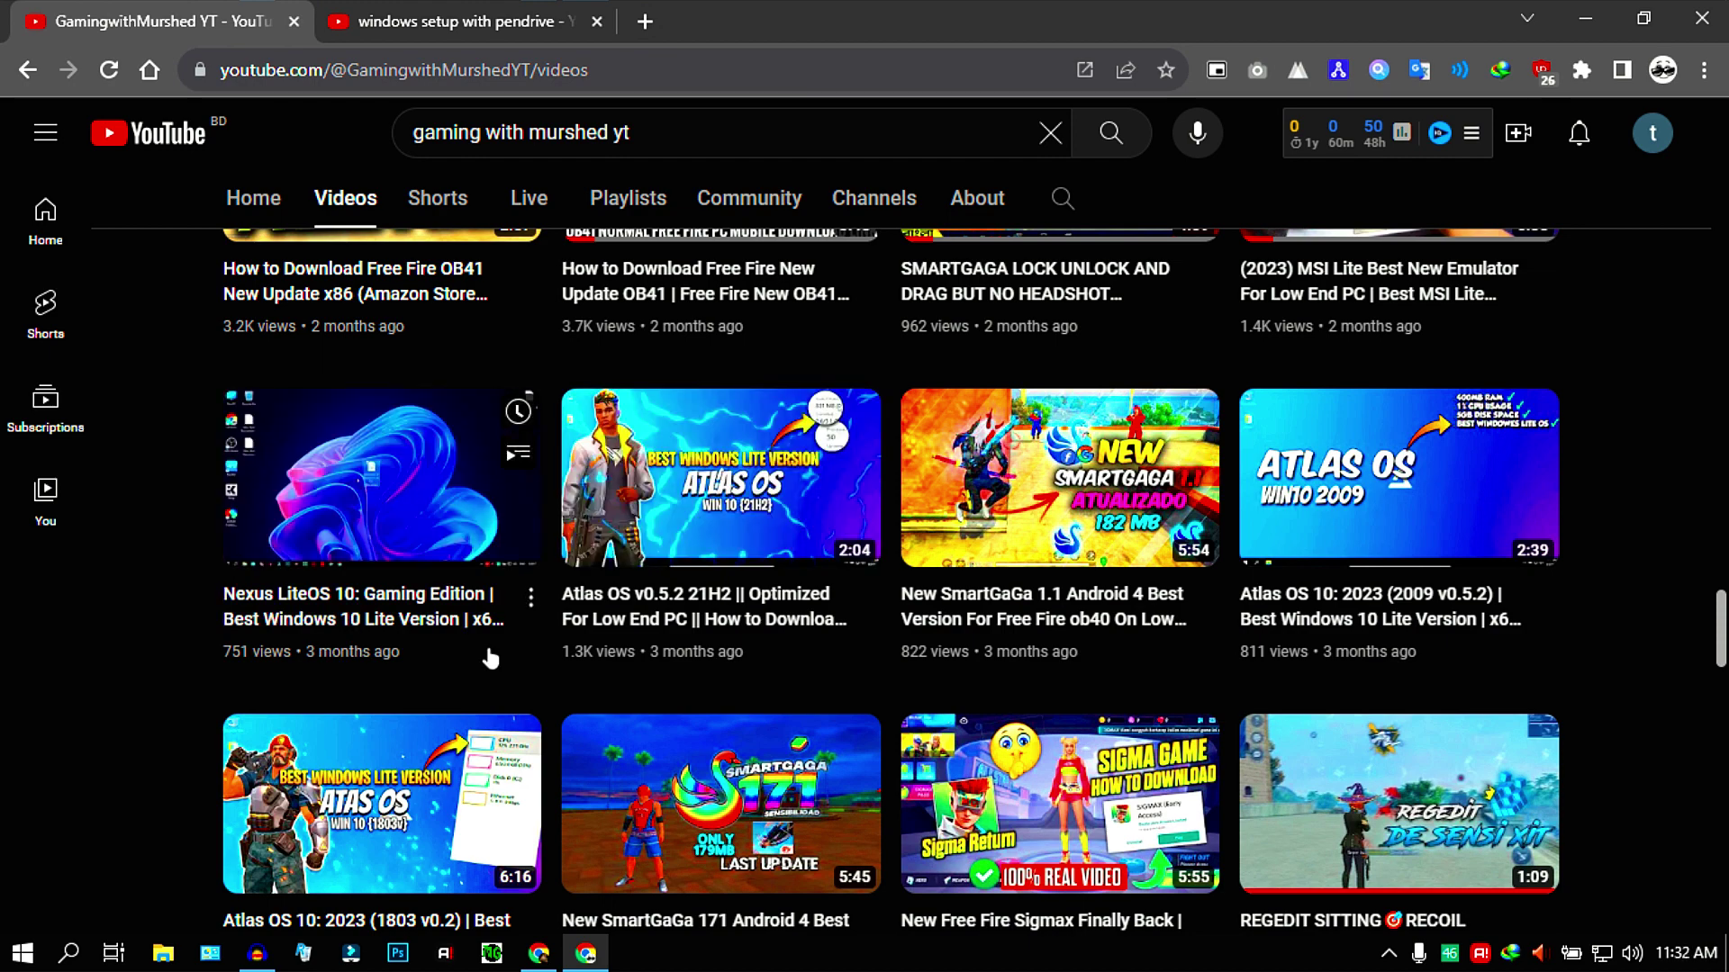
scroll(488, 659, down, 1)
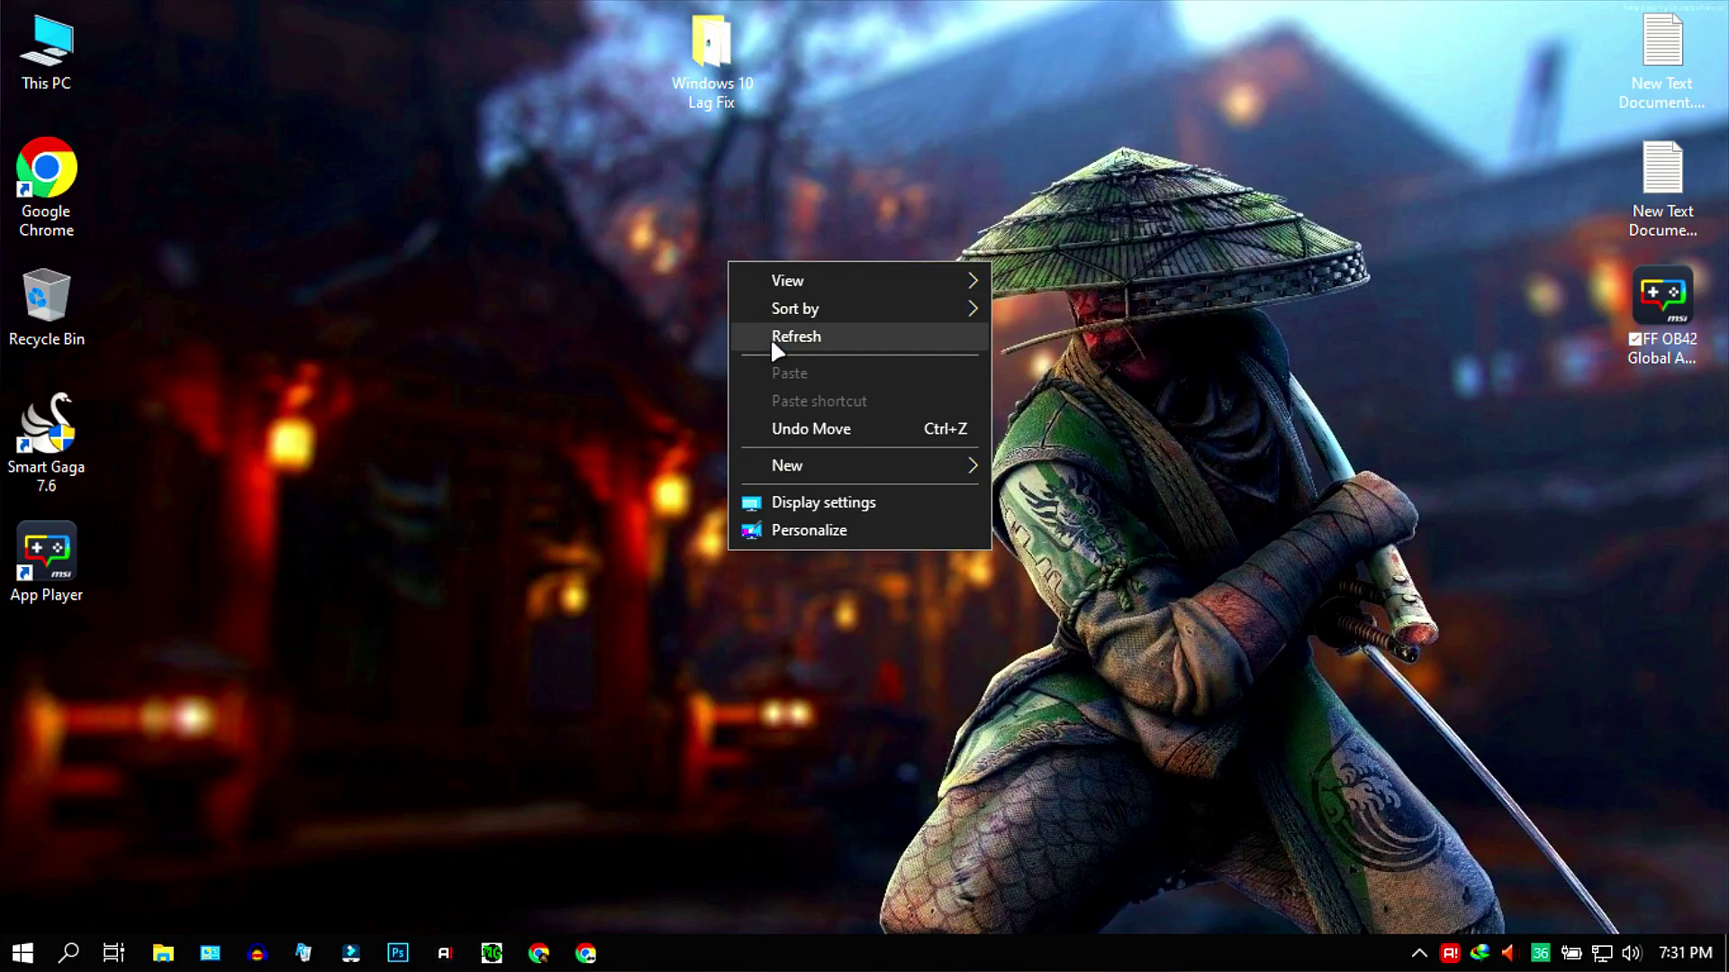
click(771, 336)
Open the System About page in Windows Settings and examine the device name and specifications.
click(20, 953)
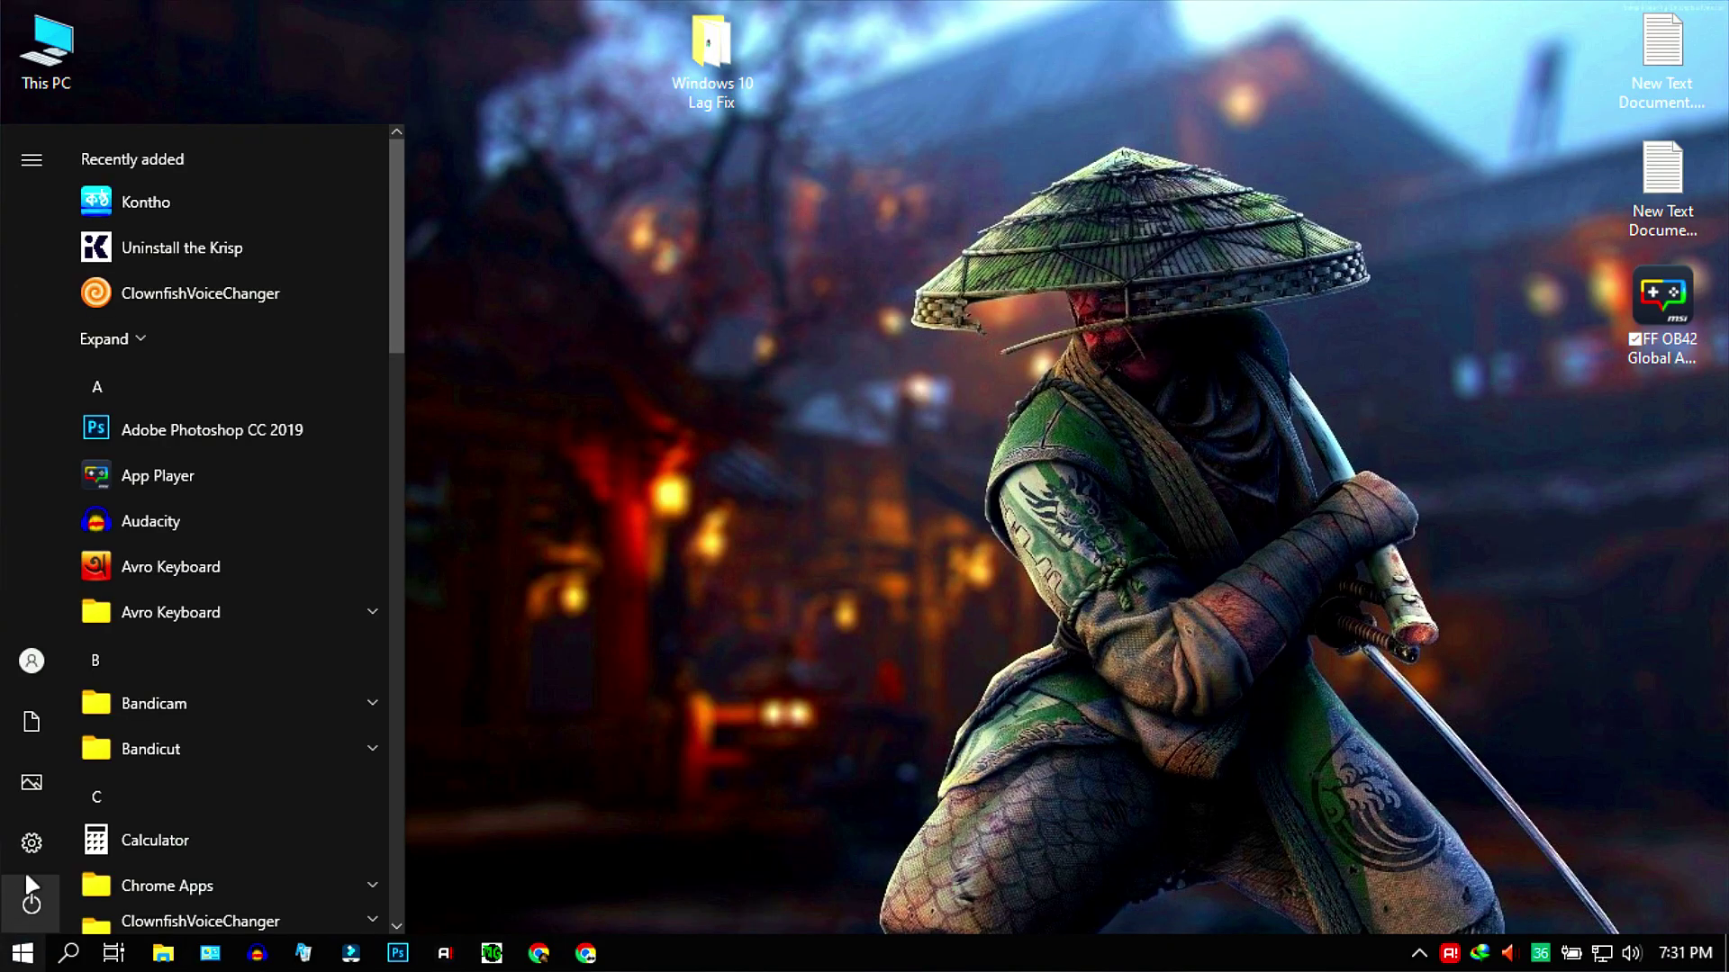
click(27, 835)
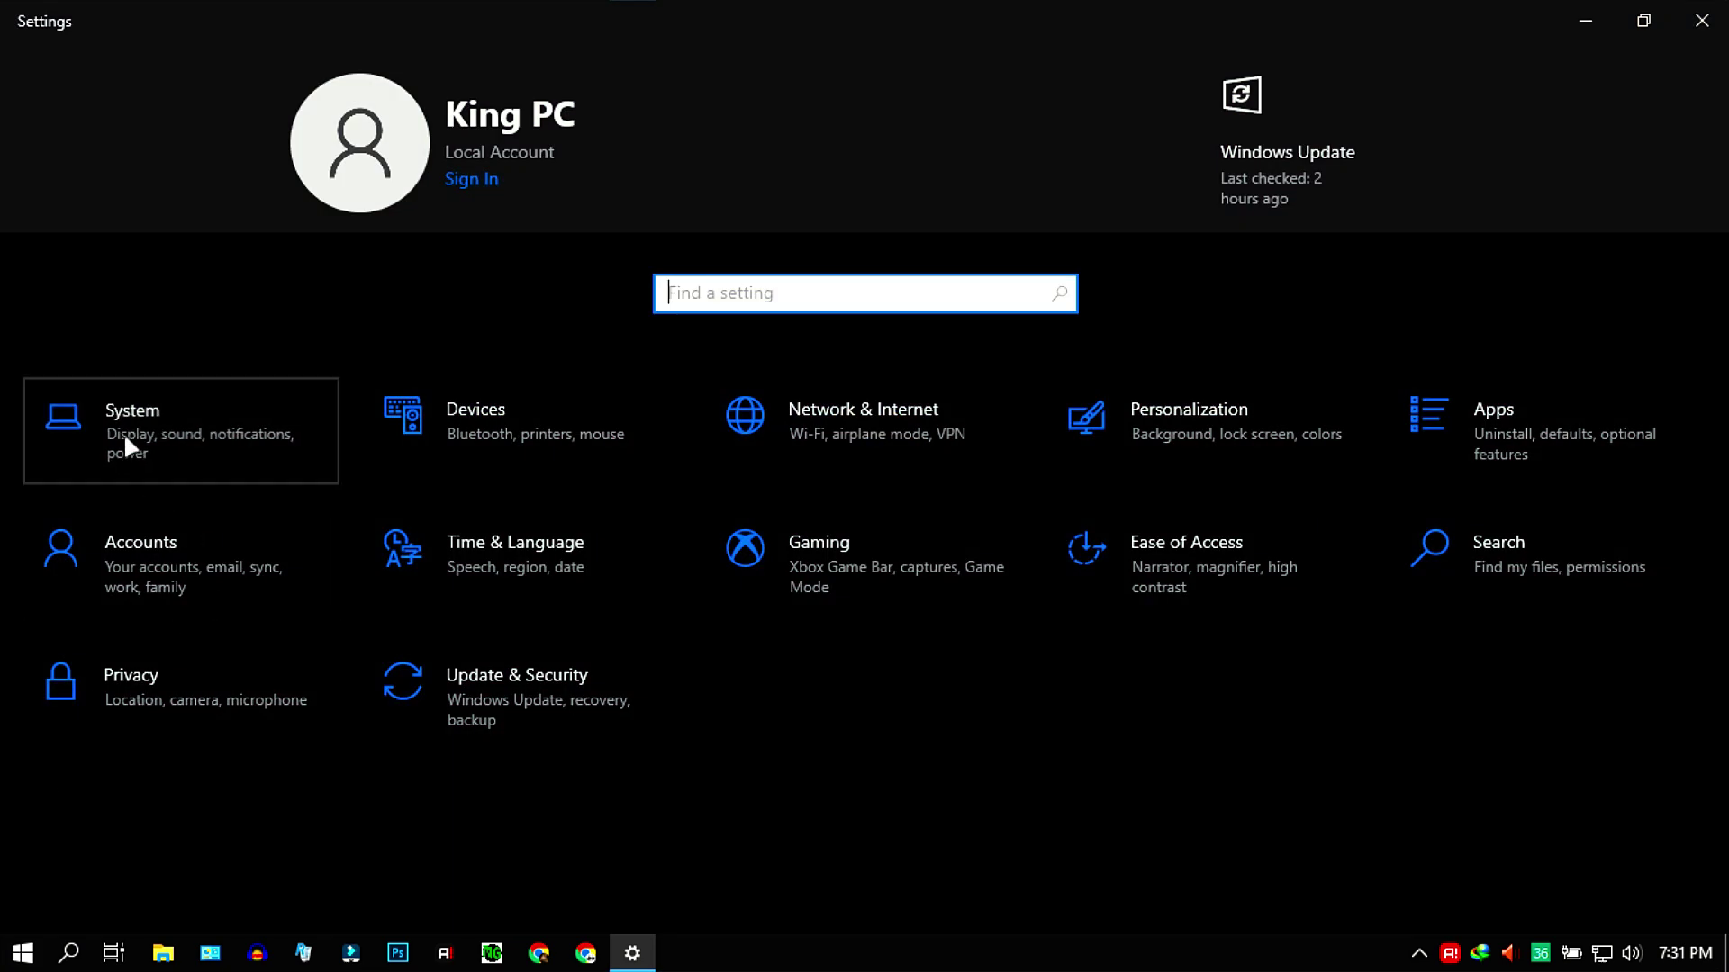
click(126, 434)
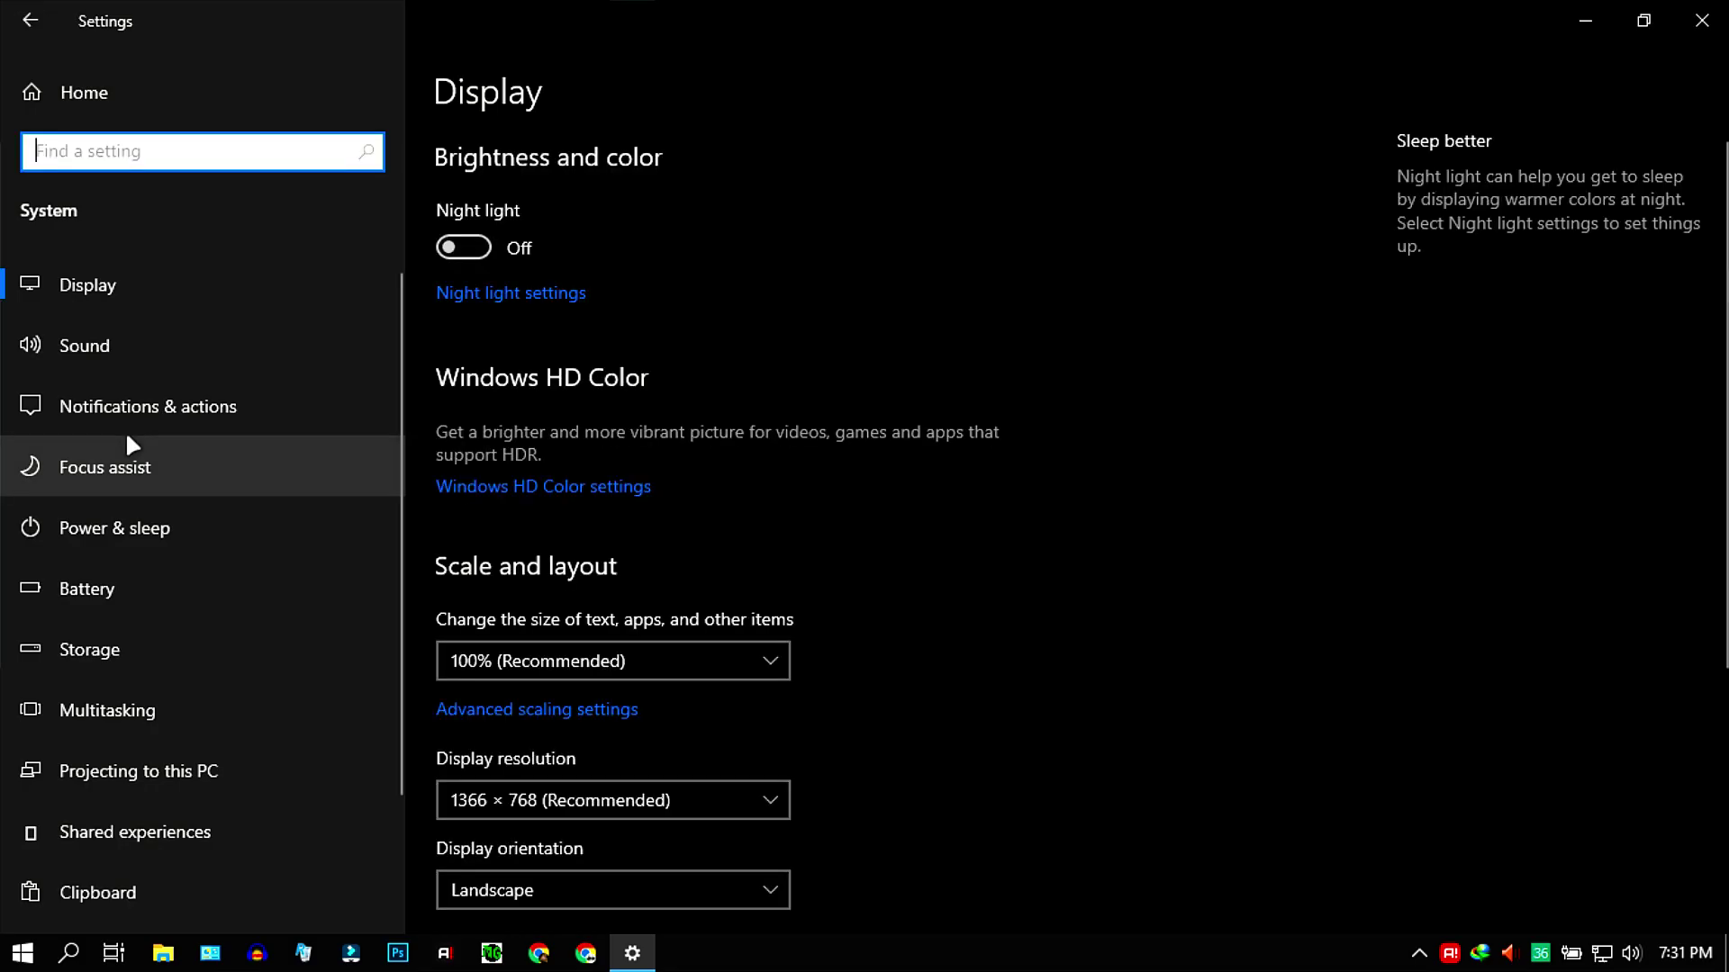
scroll(126, 430, down, 2)
click(90, 797)
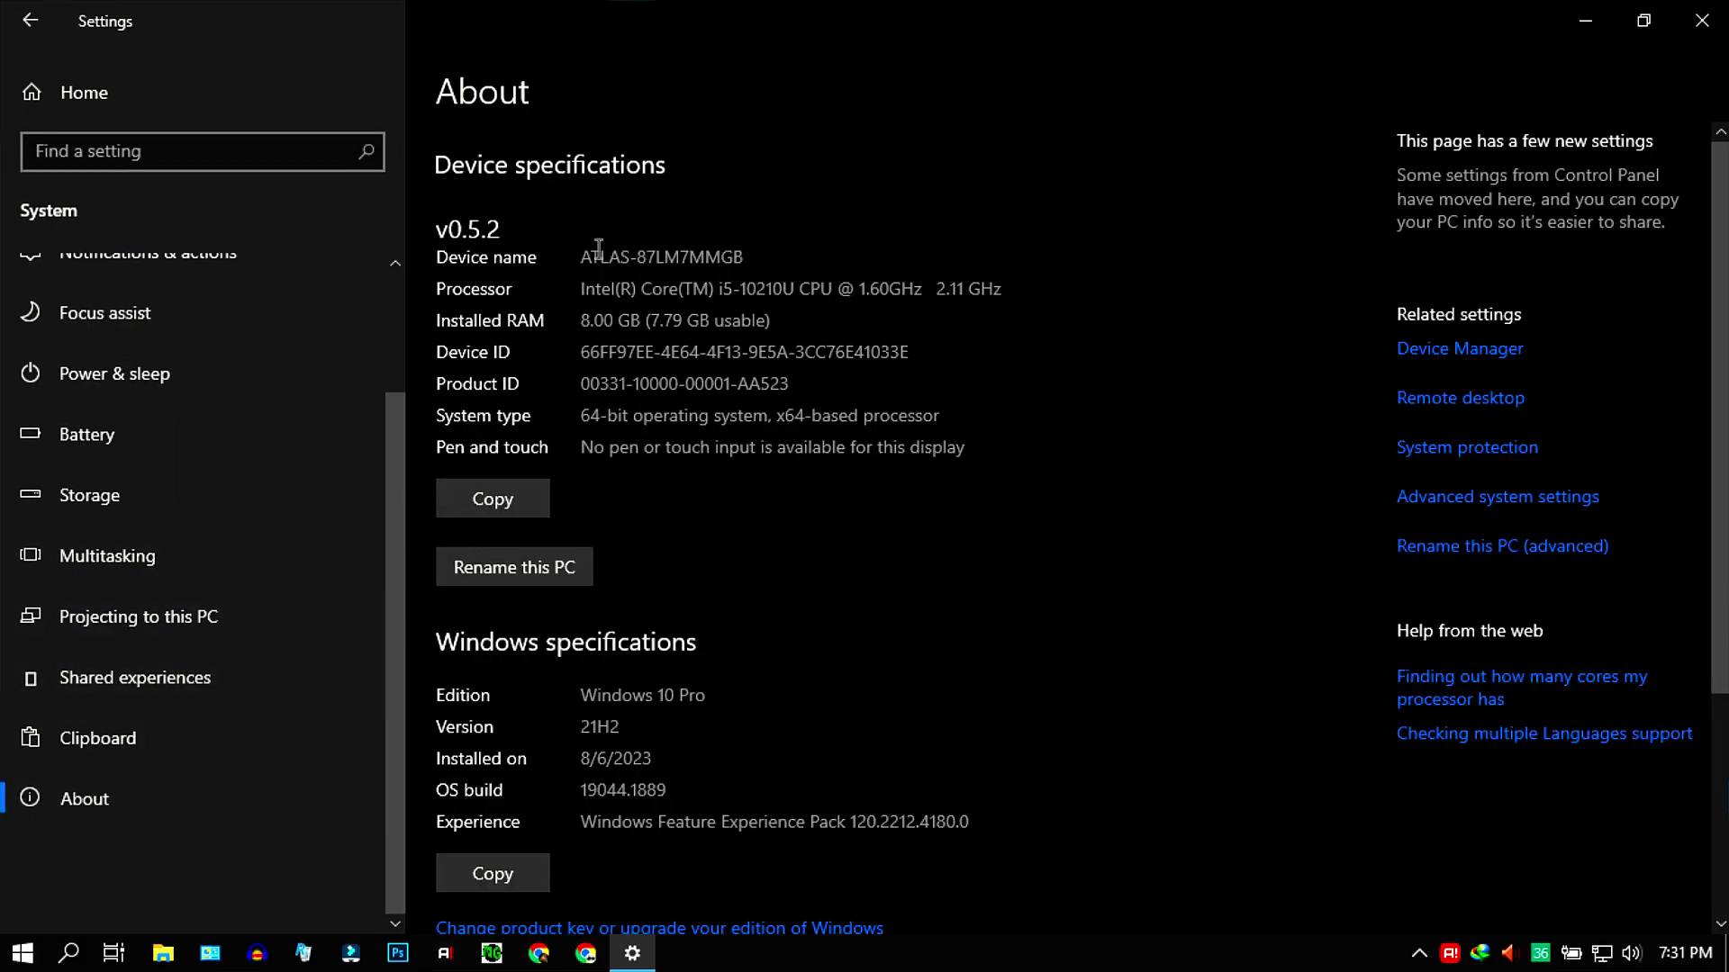
drag(732, 257, 571, 253)
click(580, 257)
scroll(73, 361, up, 2)
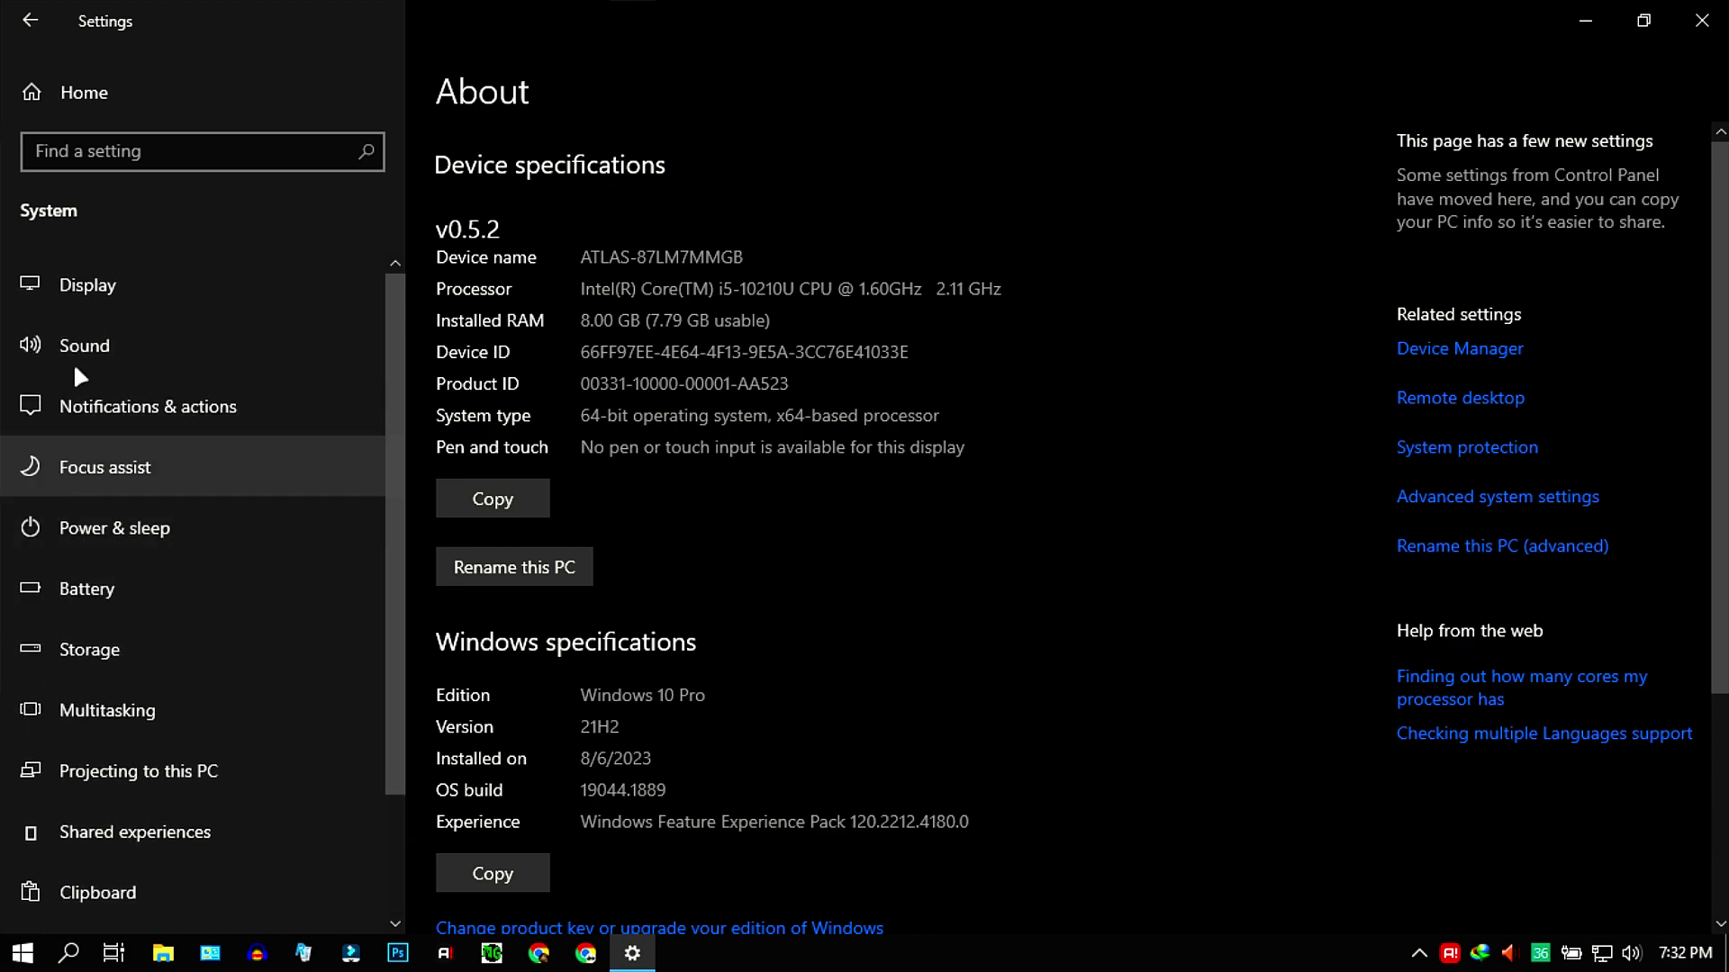
Turn on Xbox Game Bar in the Gaming settings and check the Game Mode setting.
click(26, 263)
click(63, 97)
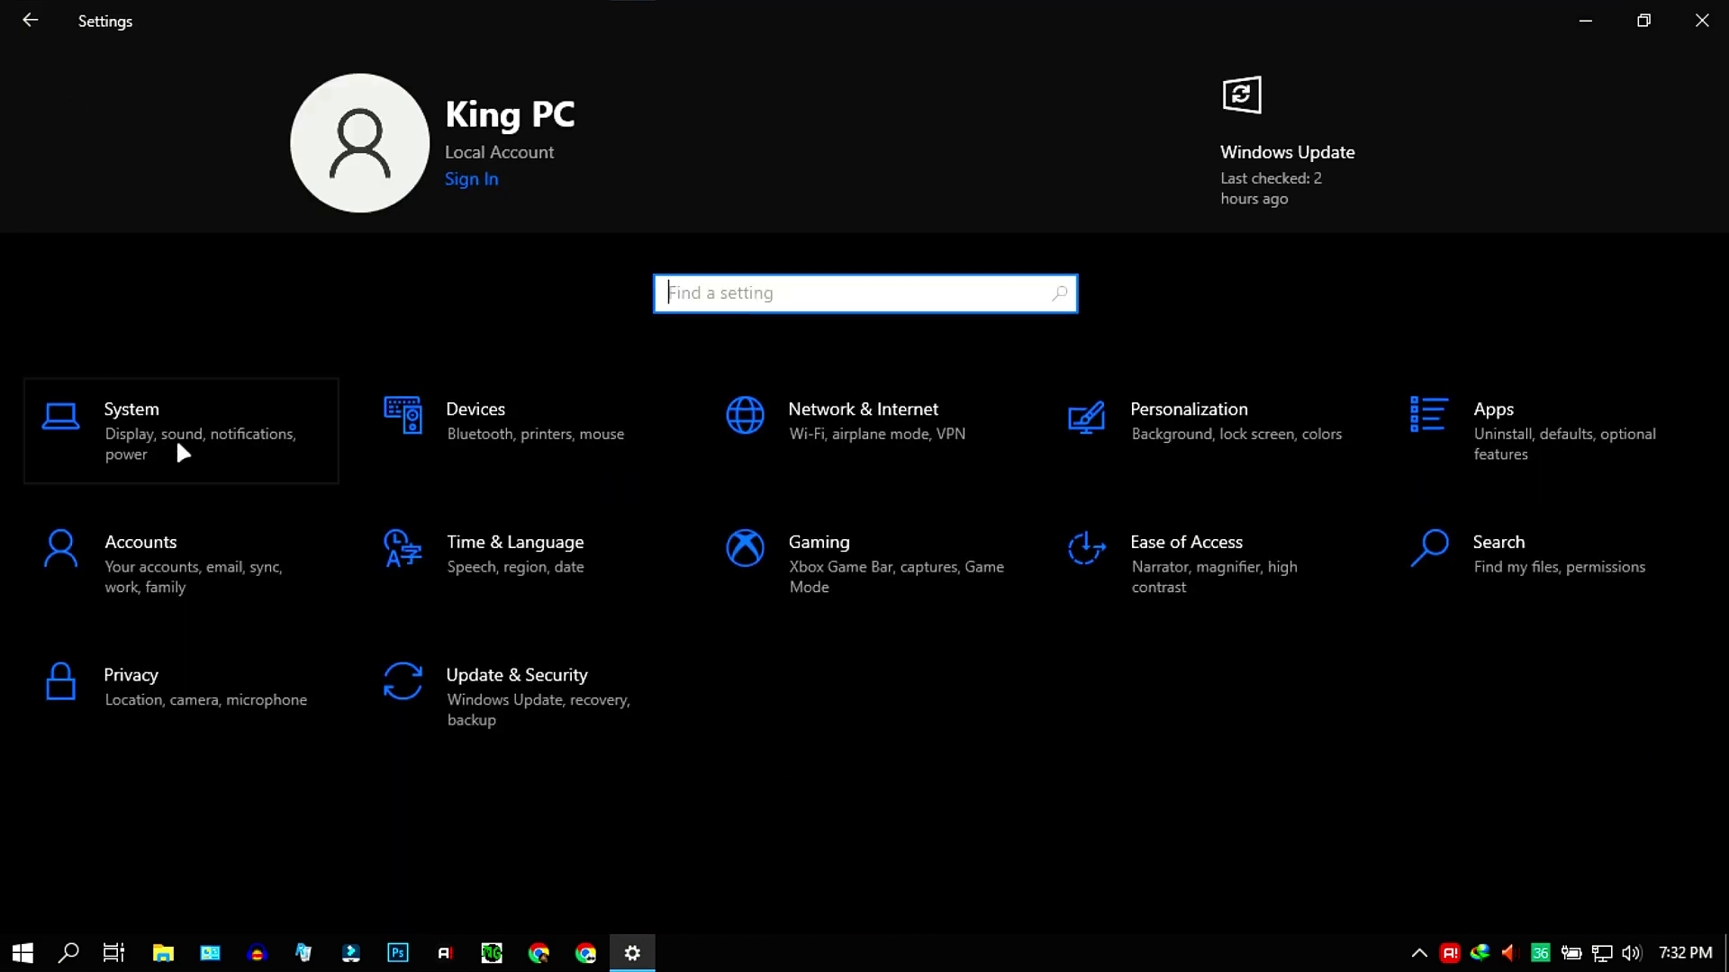
click(829, 547)
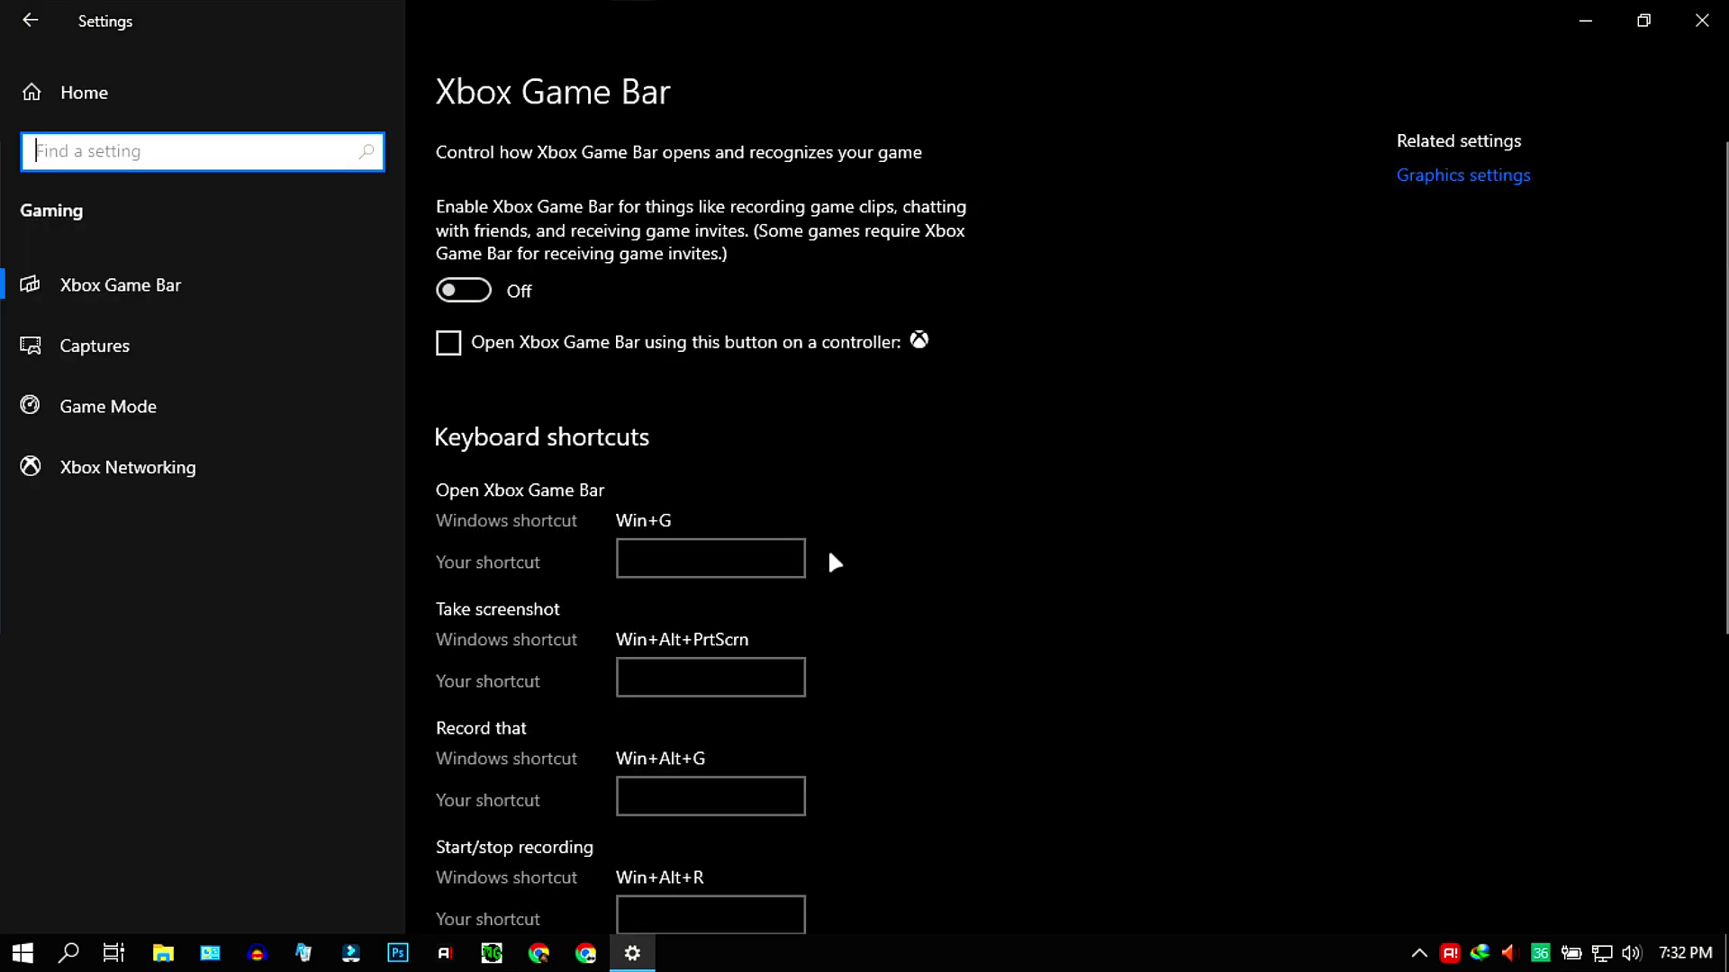
click(507, 293)
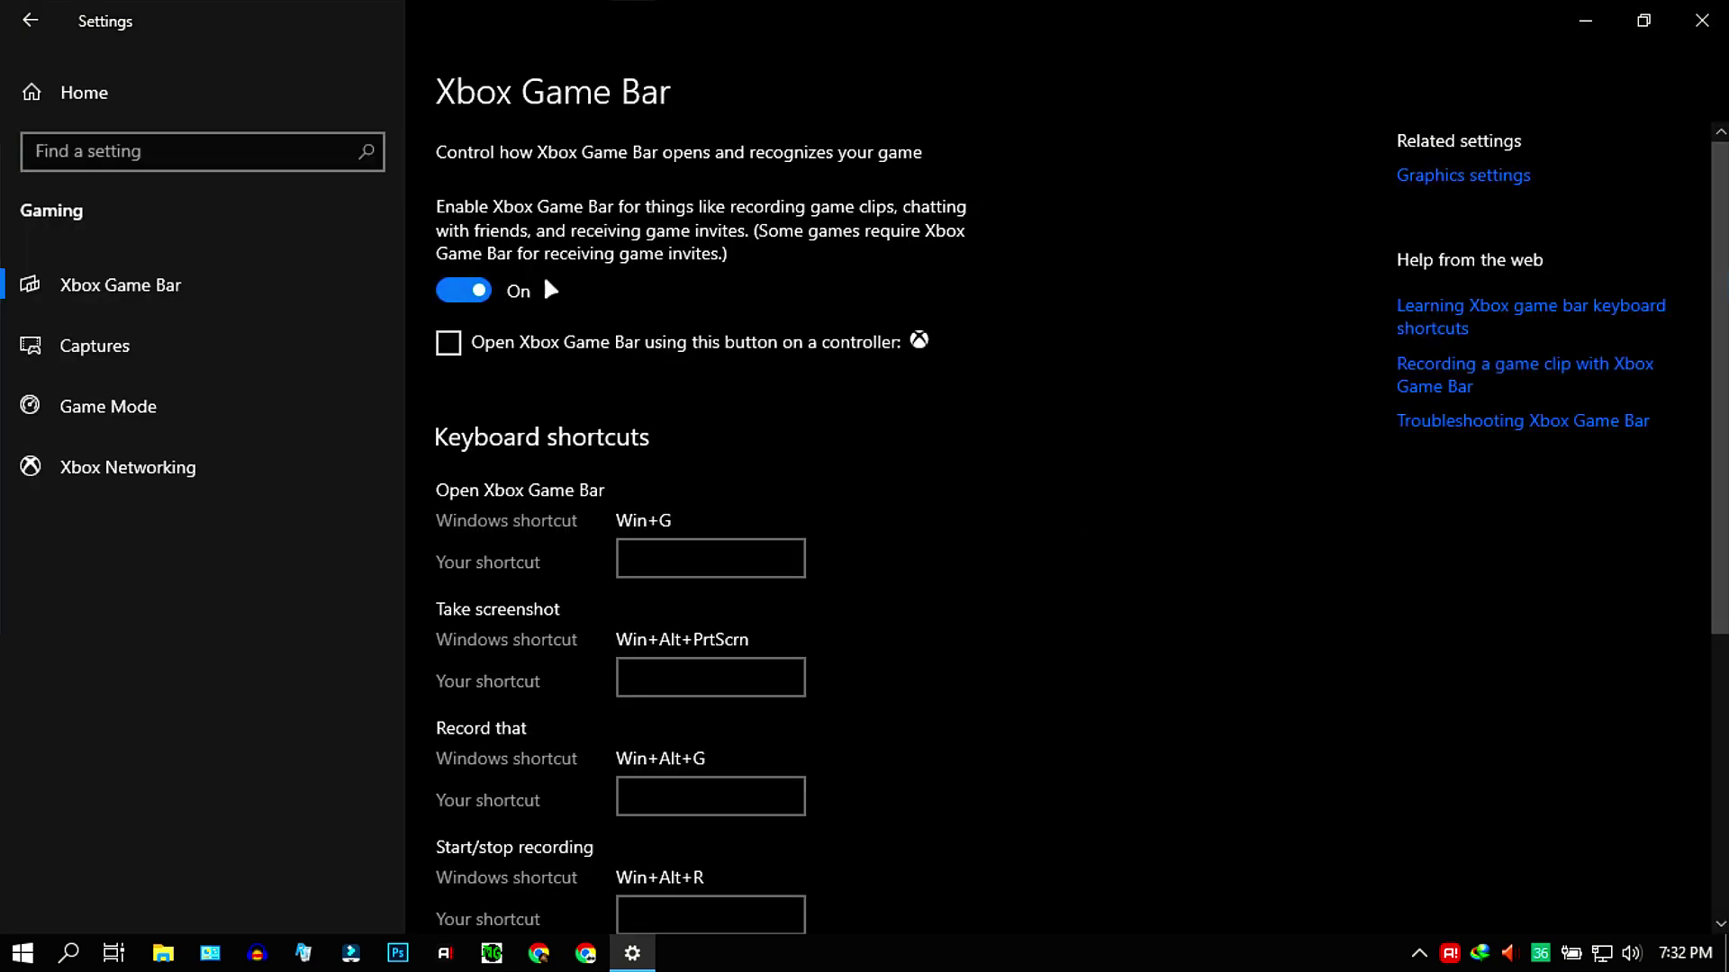
click(182, 403)
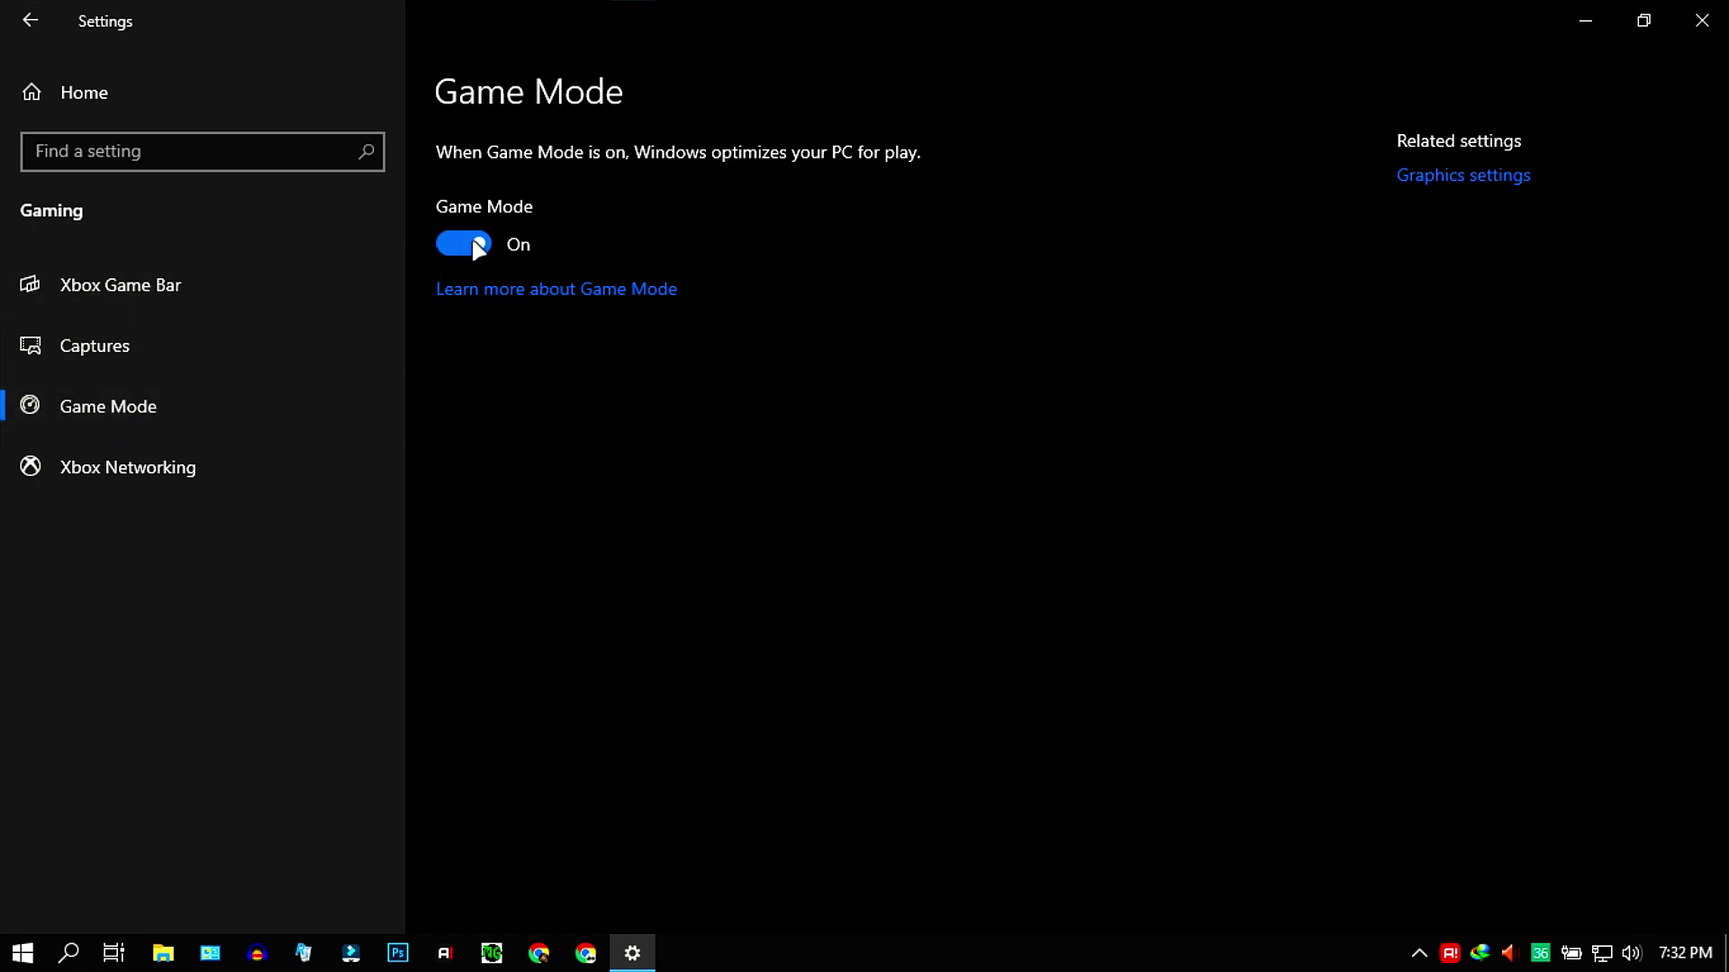
Add Bluestacks.exe from C:\Program Files\BlueStacks_msi2 as a desktop app in Graphics settings and set its preference to High performance.
click(1465, 176)
click(145, 346)
click(176, 340)
click(41, 402)
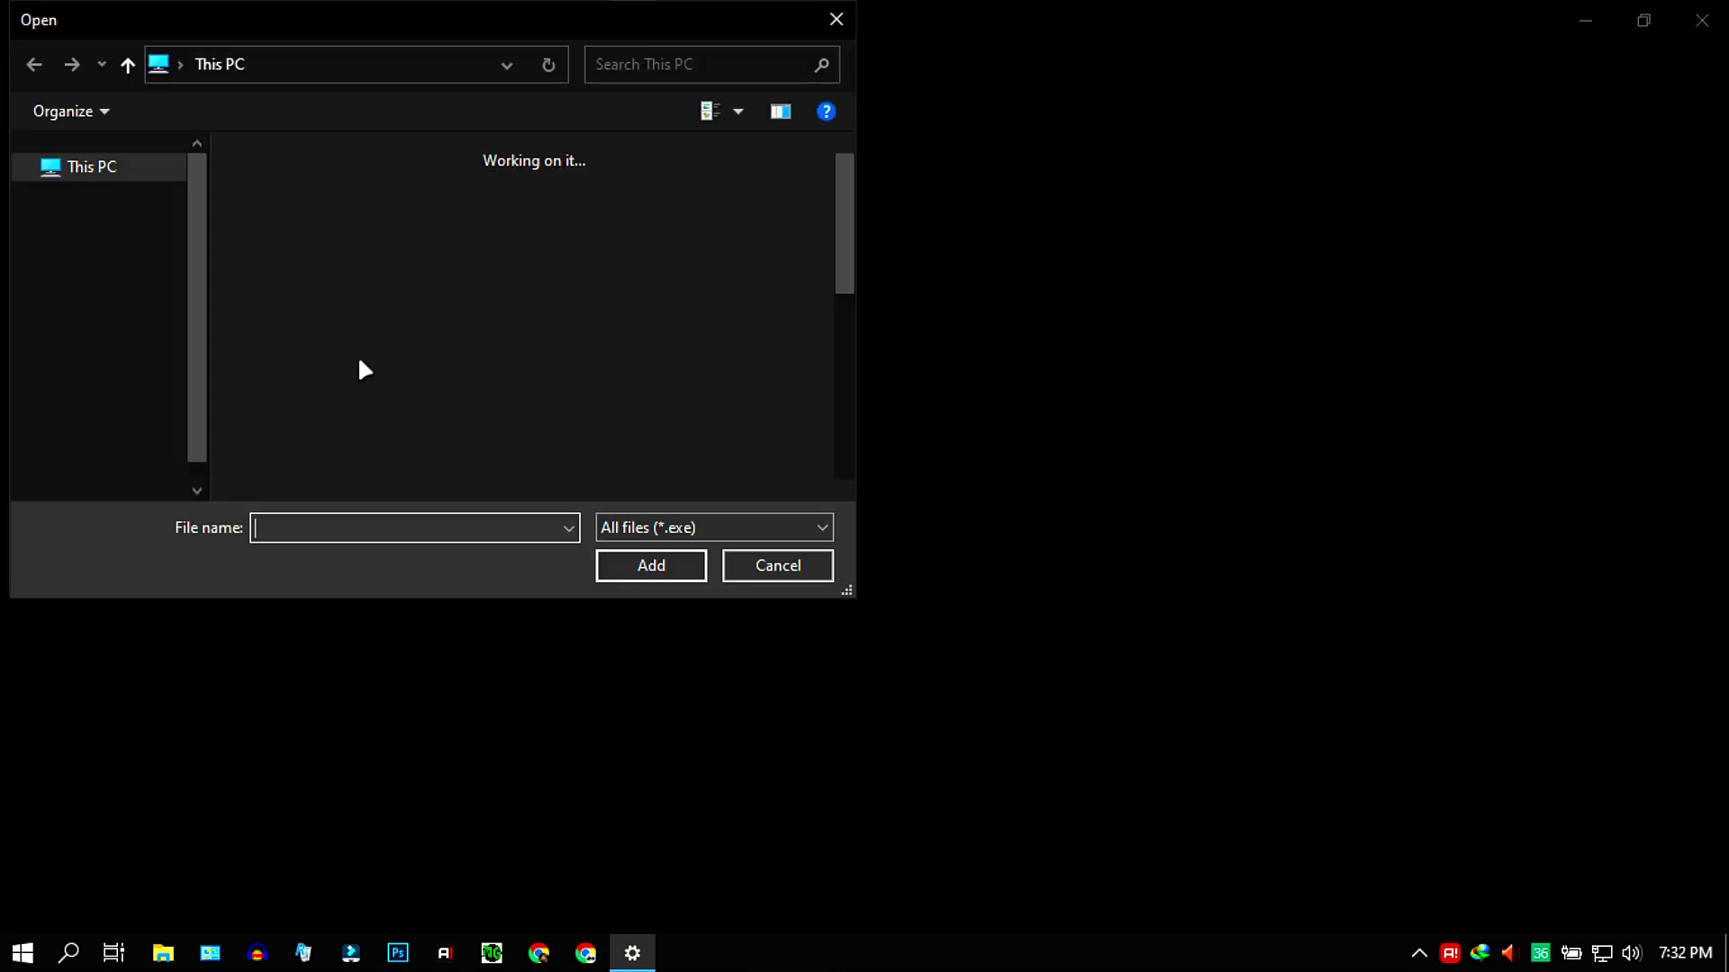
scroll(261, 413, down, 2)
click(77, 383)
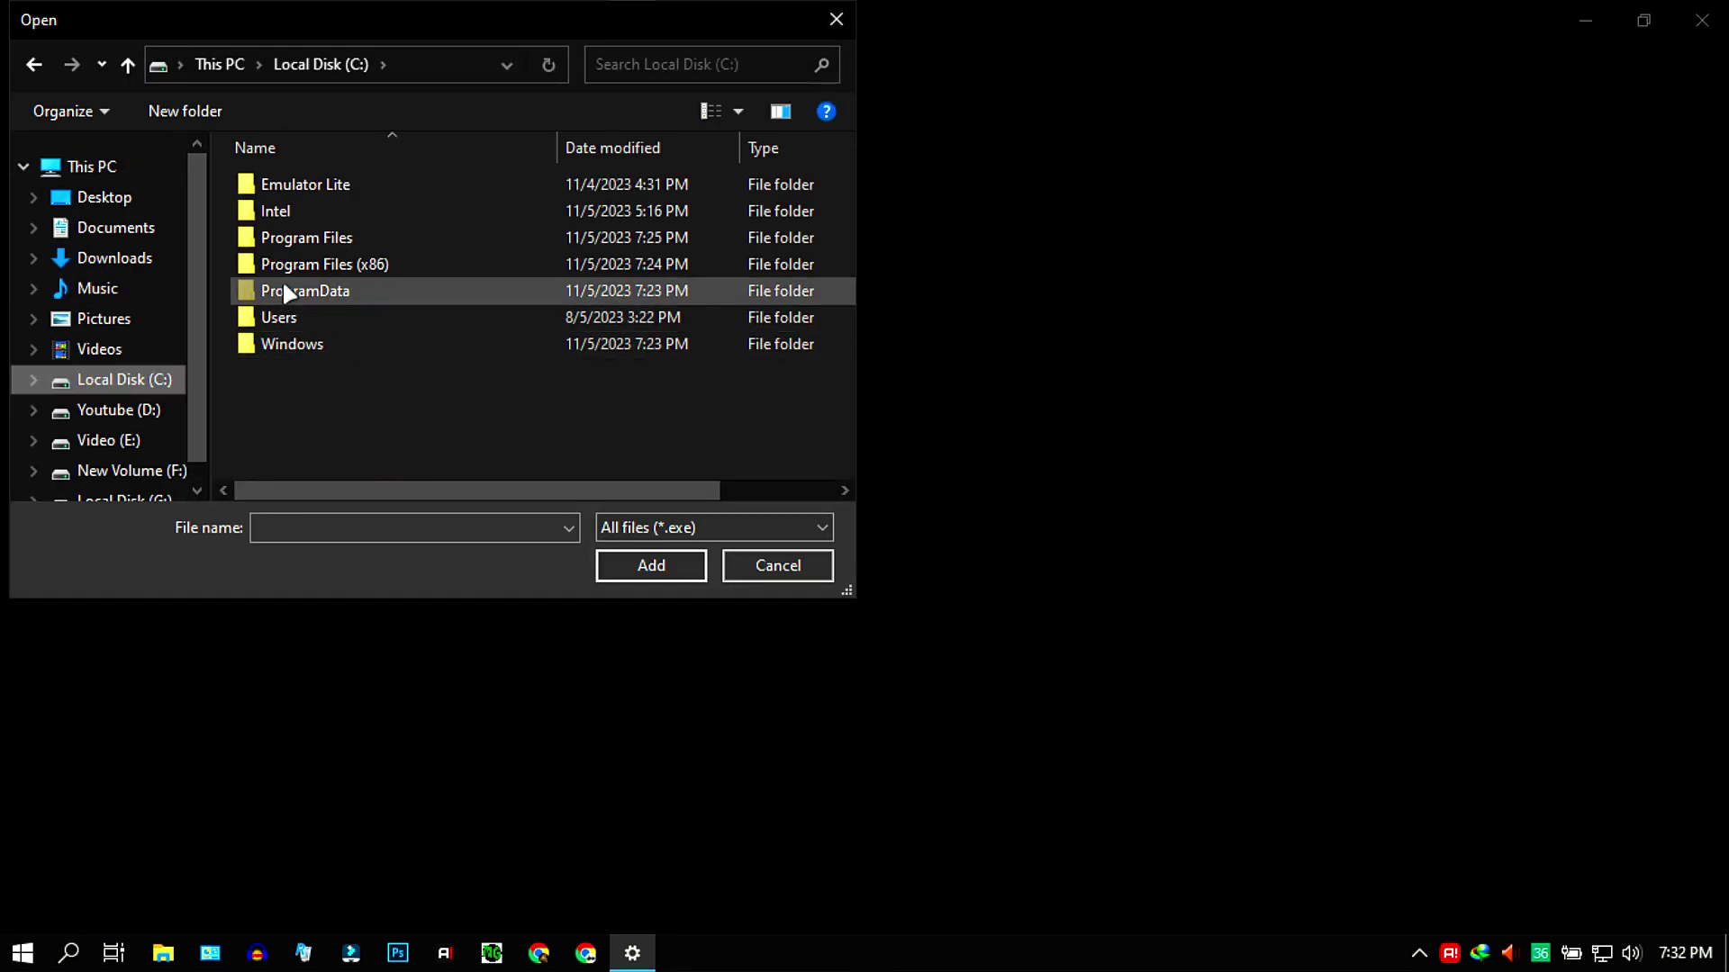
double_click(381, 236)
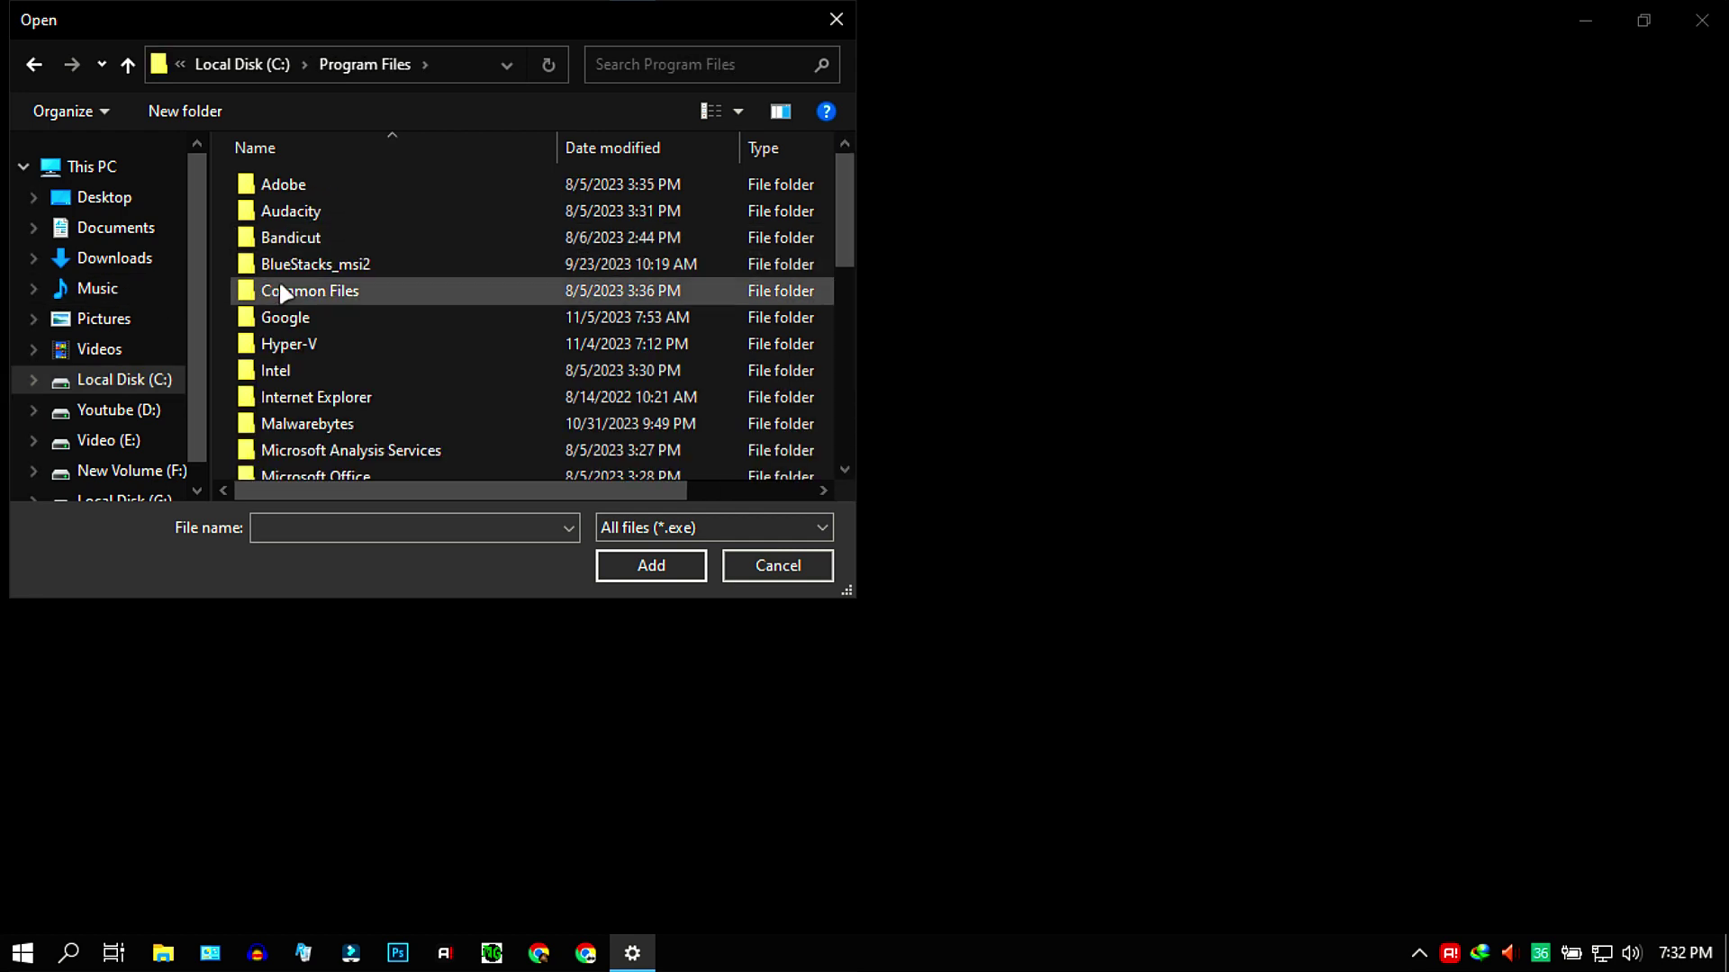
double_click(331, 265)
click(316, 268)
click(603, 562)
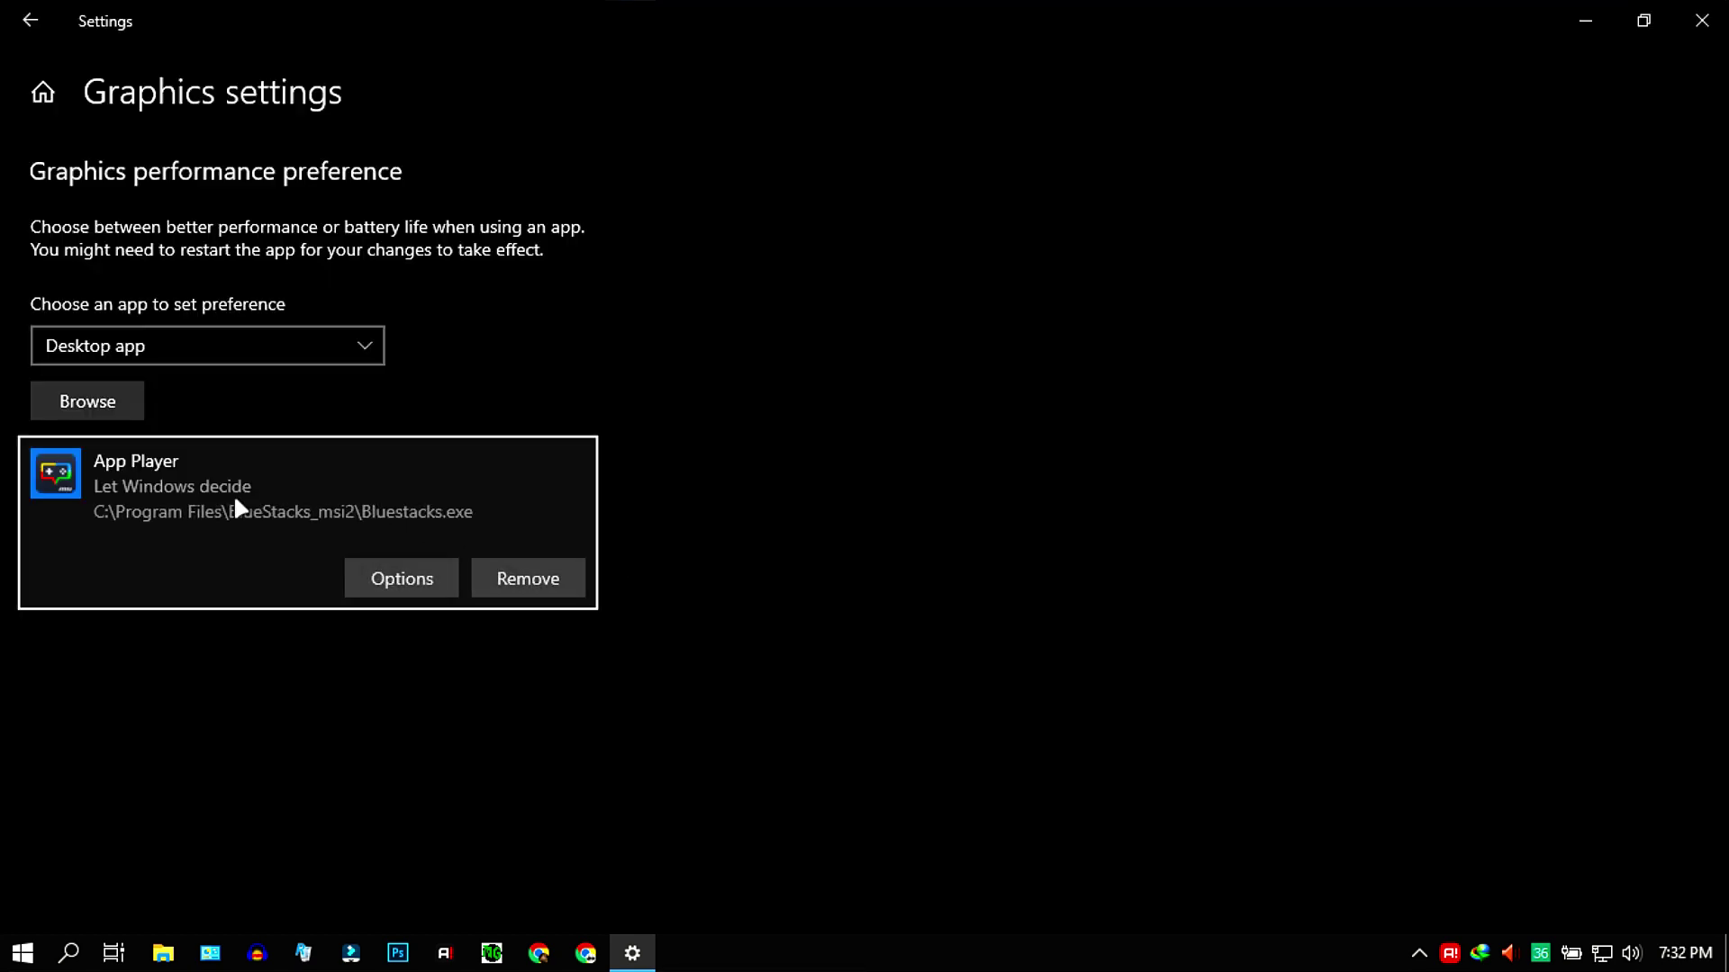
click(351, 567)
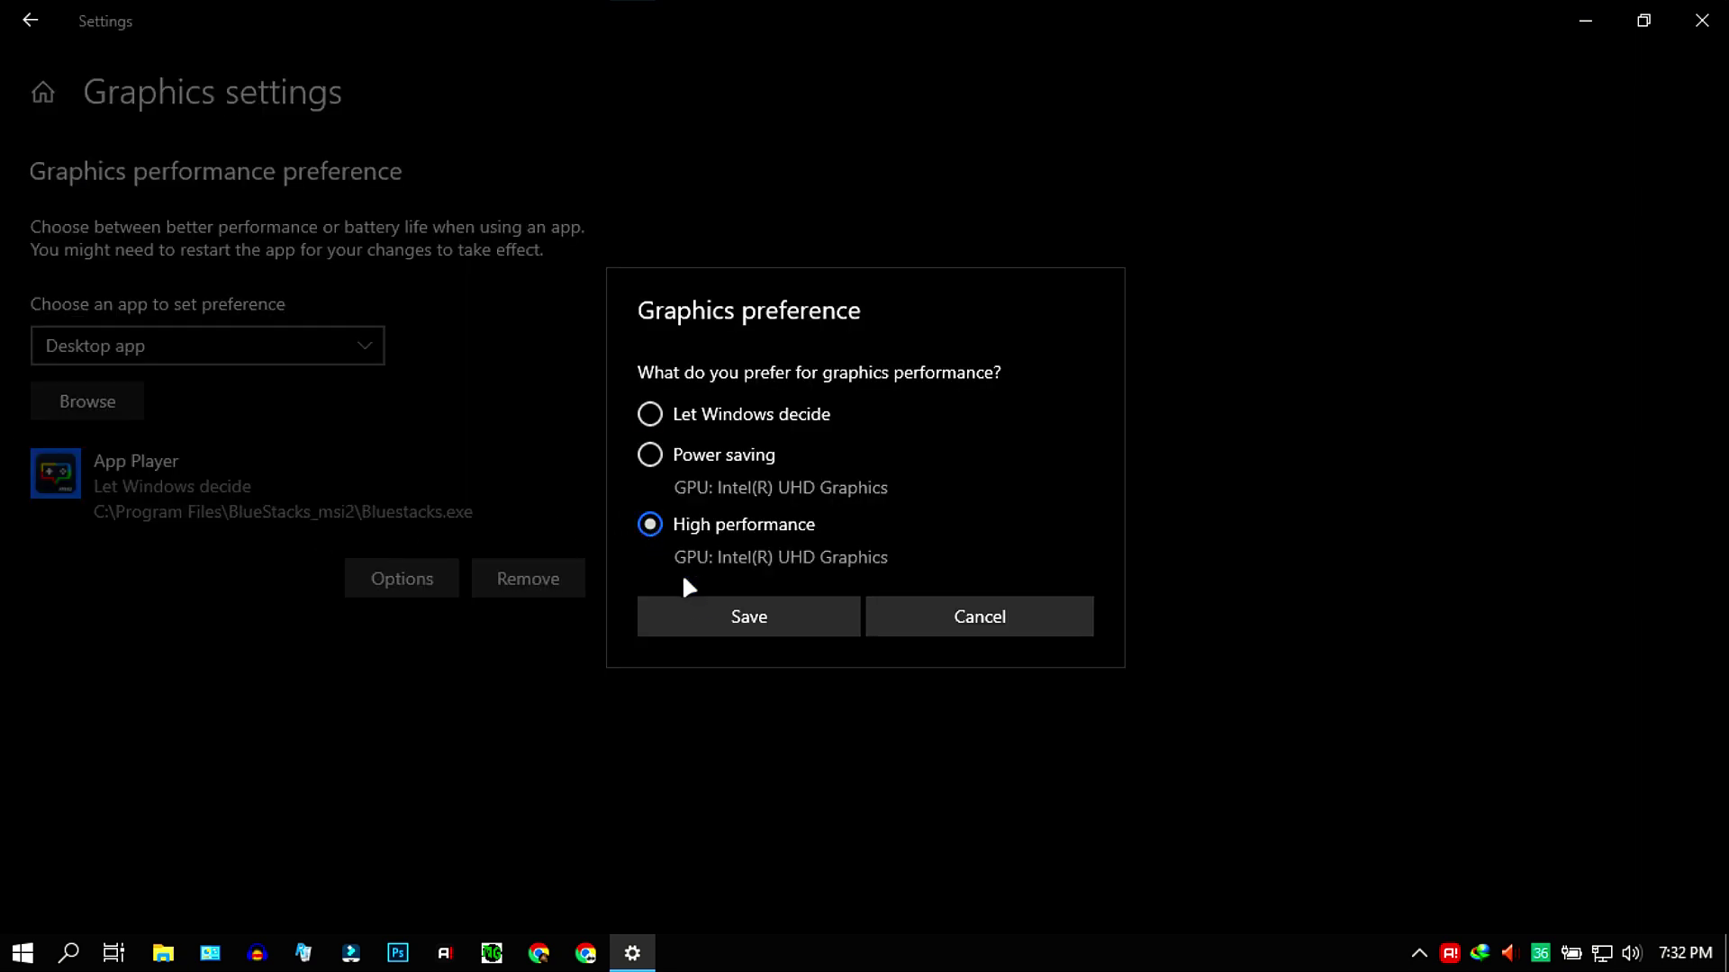
click(700, 603)
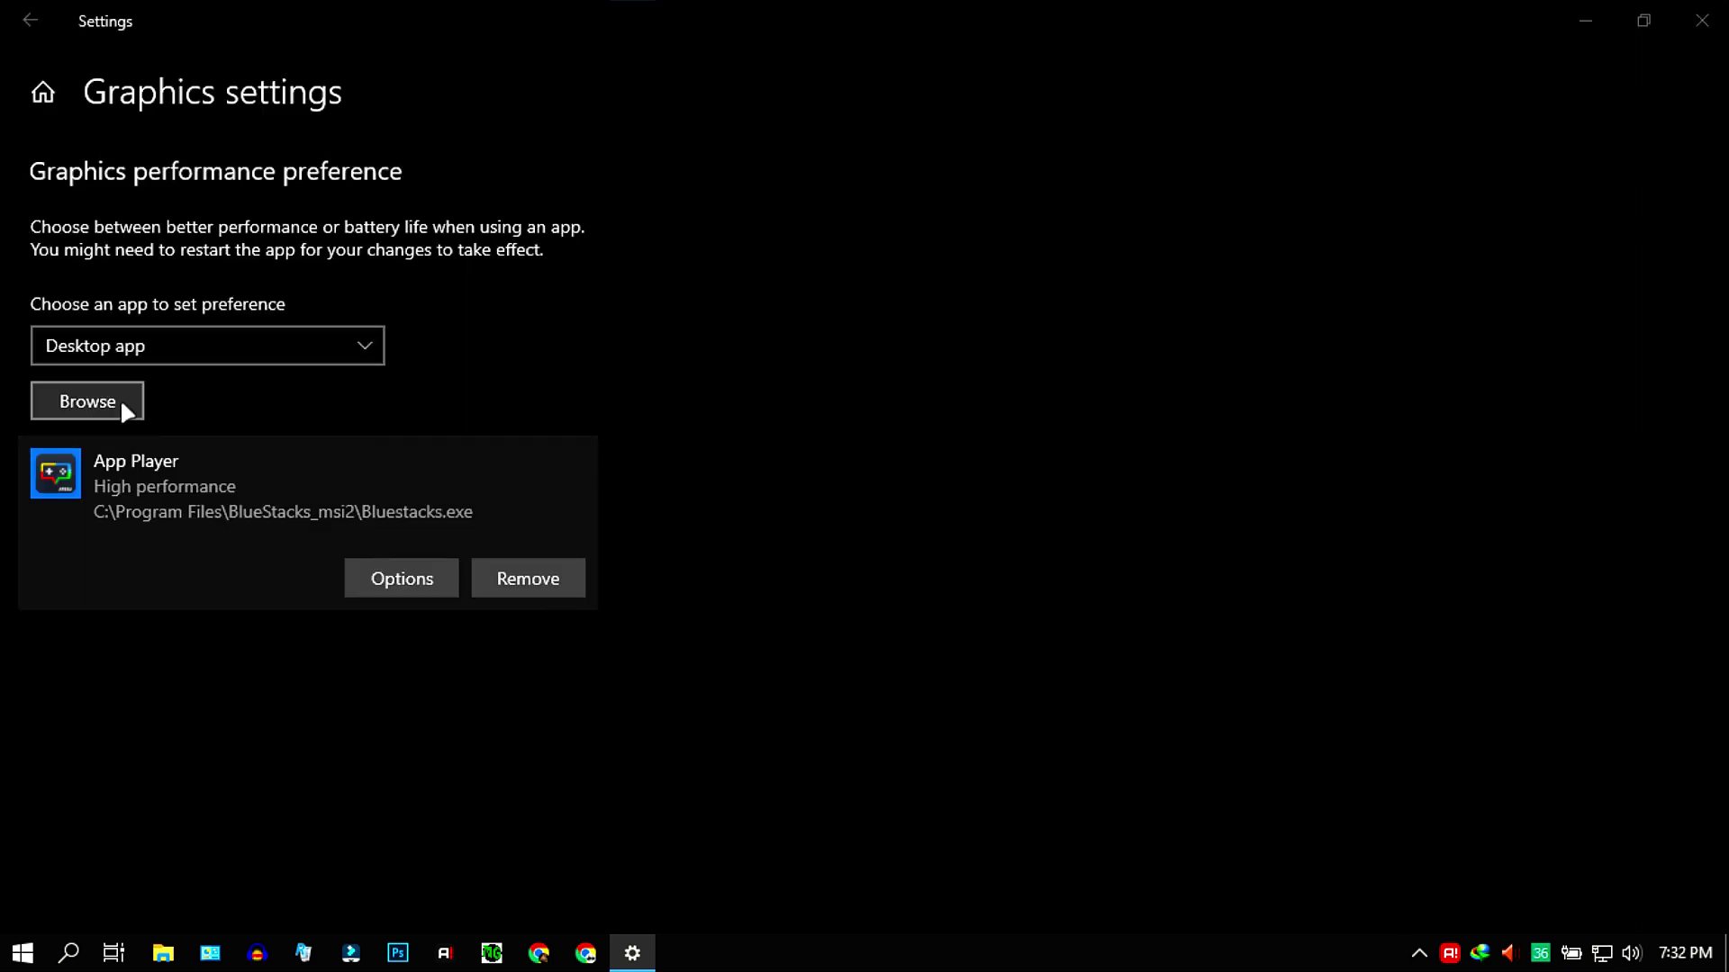
Add HD-Agent.exe from the BlueStacks_msi2 folder to Graphics settings, set its preference to High performance and close Settings.
click(121, 403)
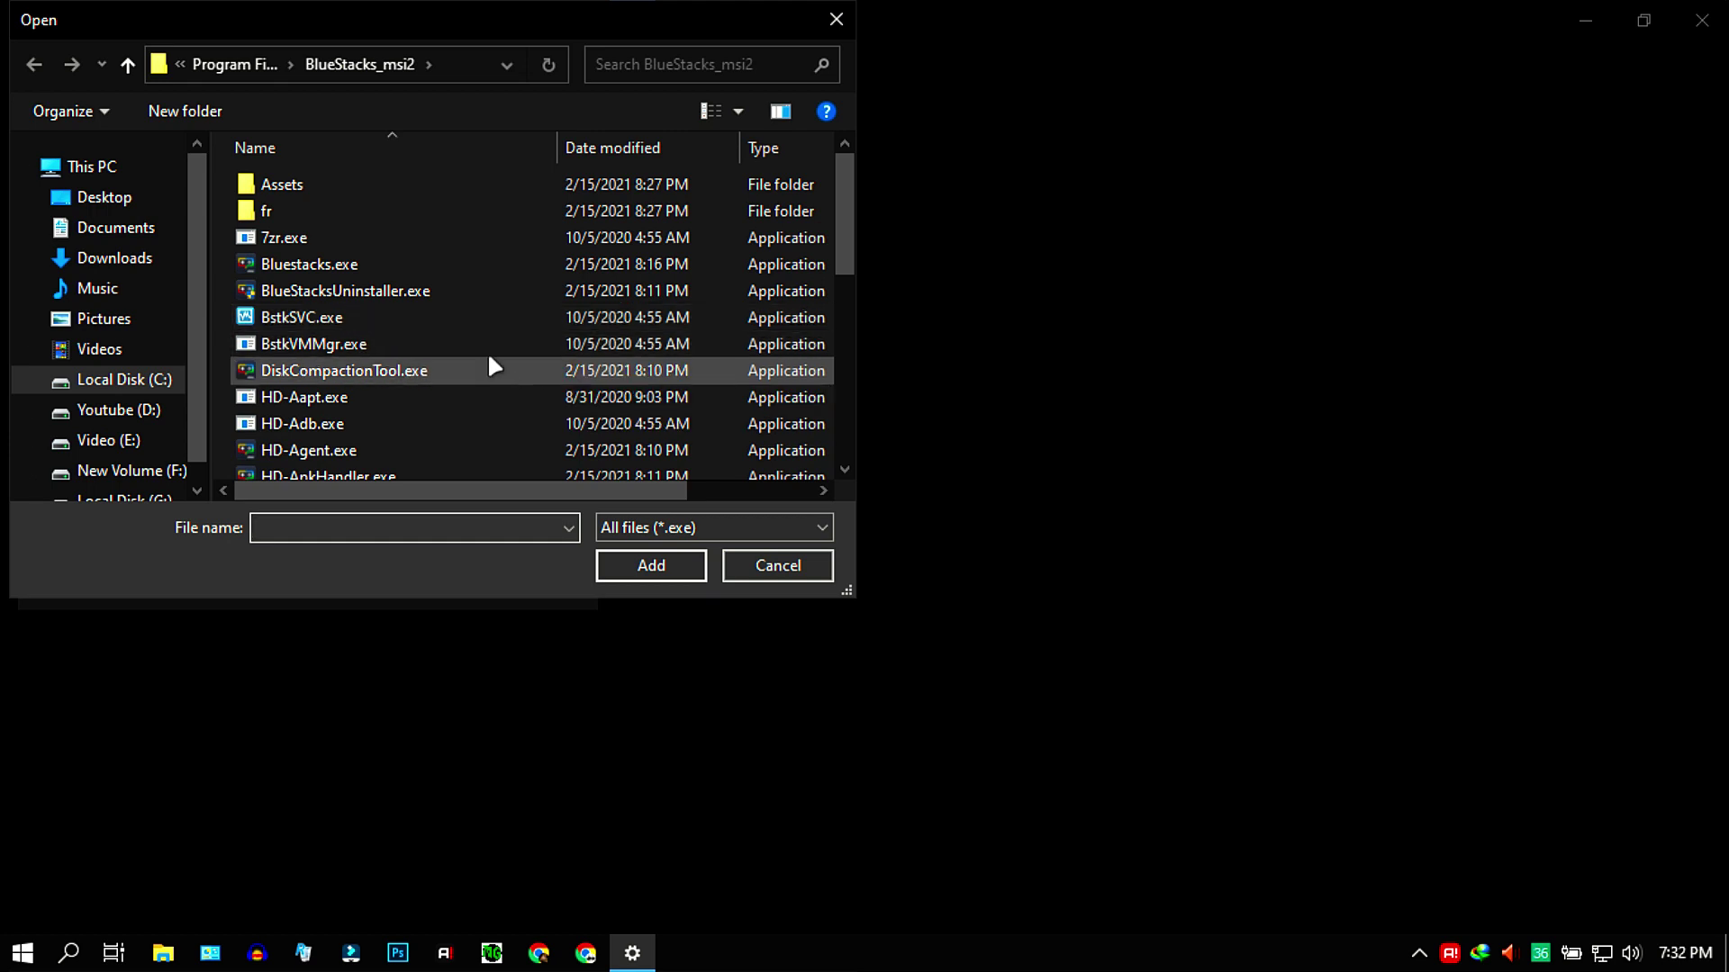
scroll(493, 363, down, 1)
click(347, 387)
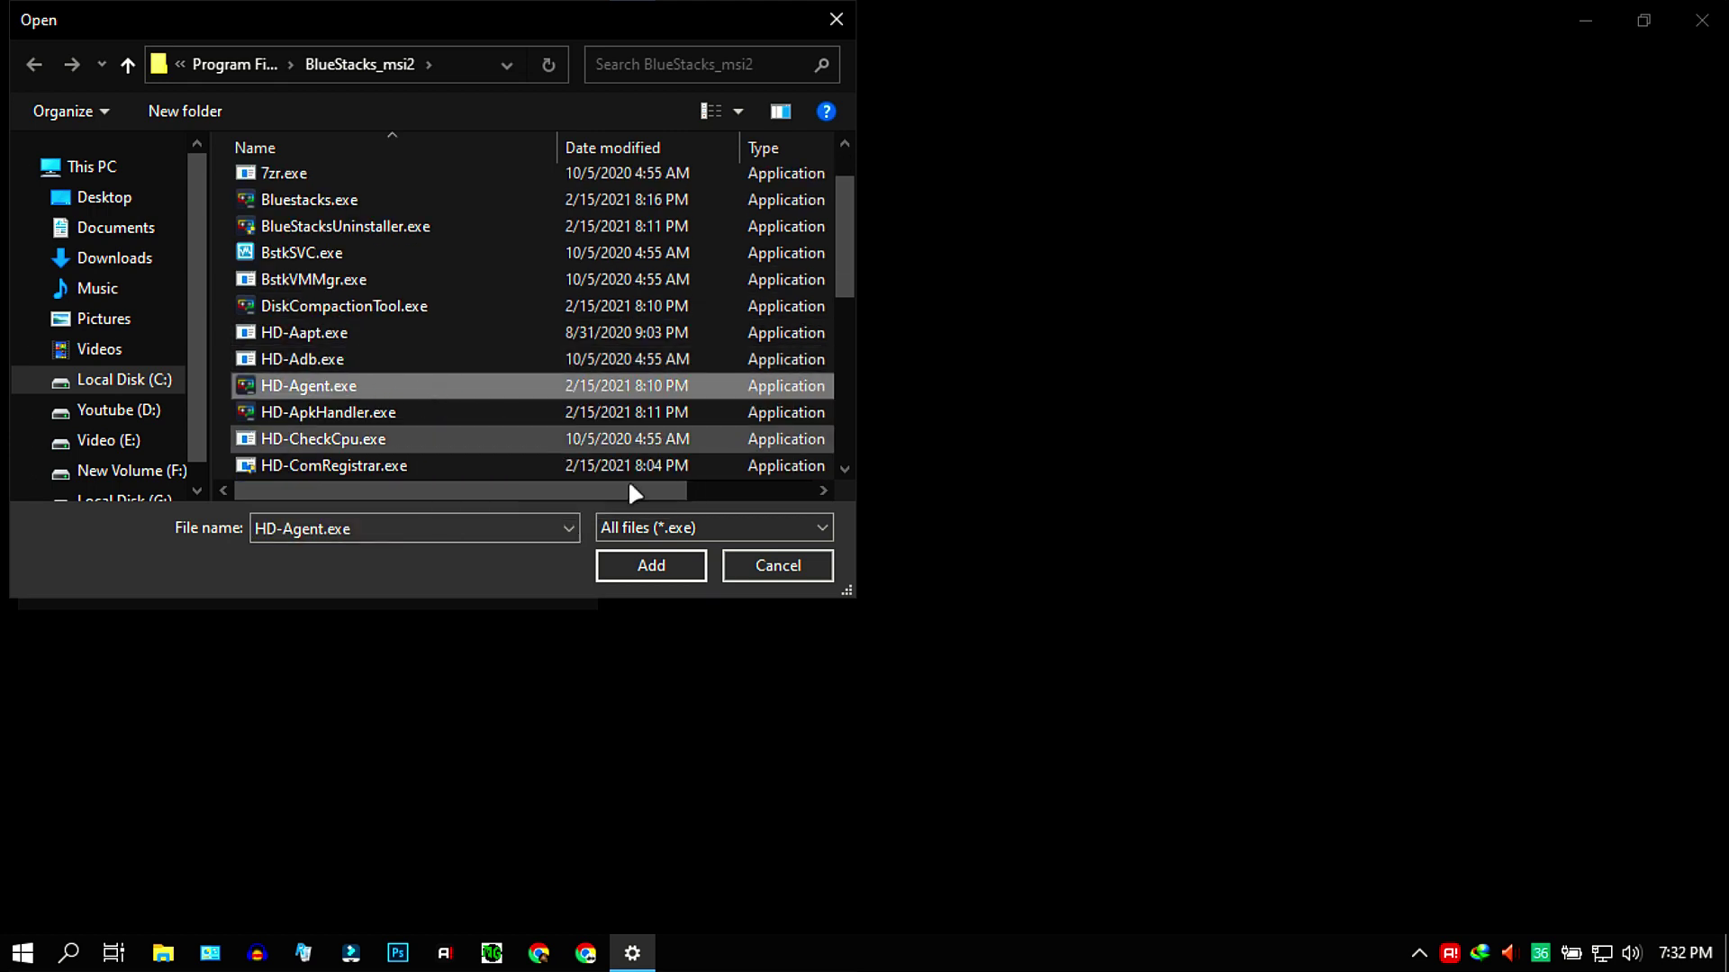
click(653, 564)
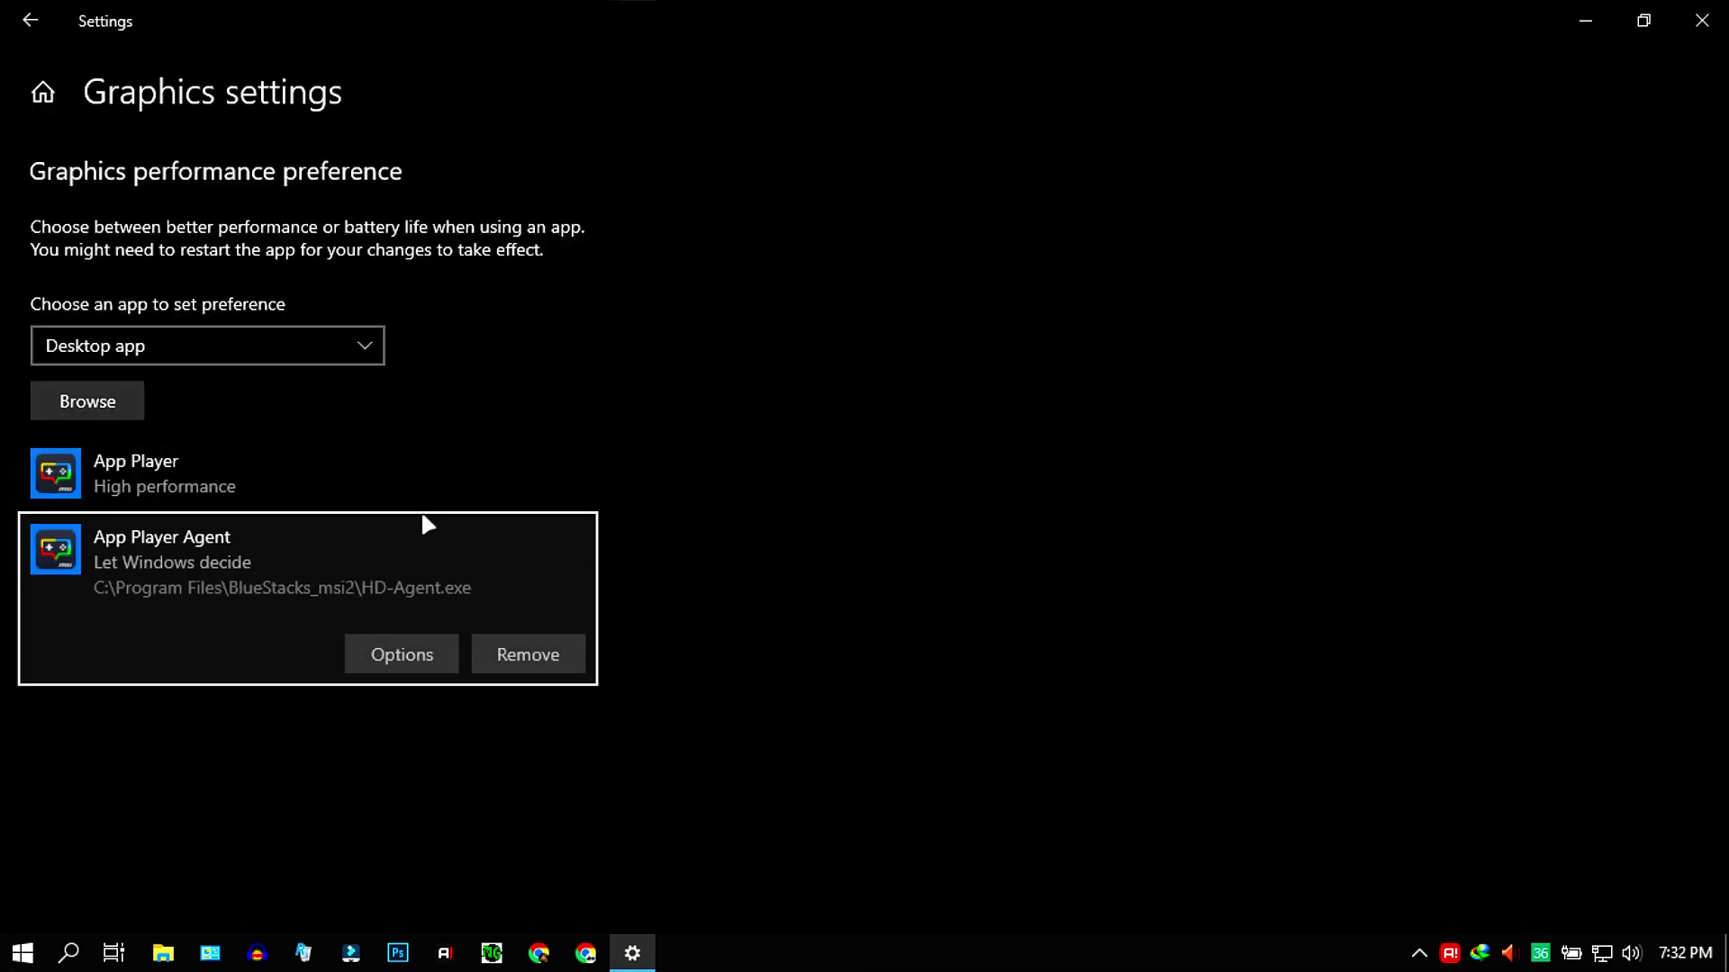
click(393, 657)
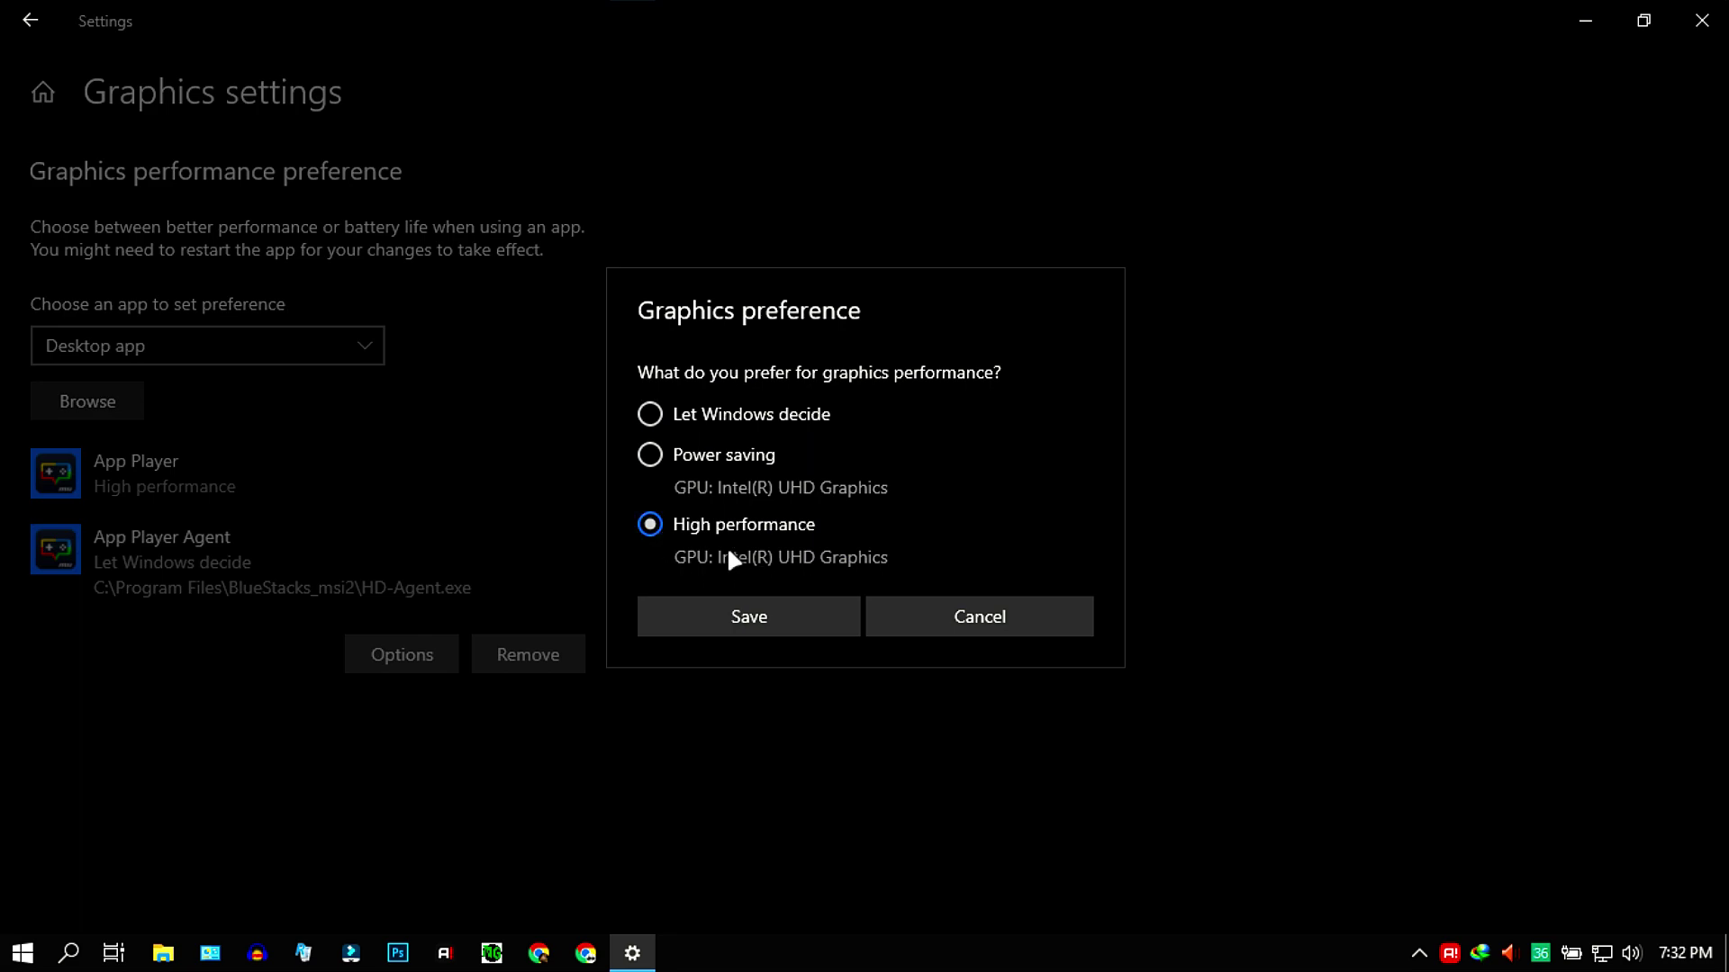
click(704, 609)
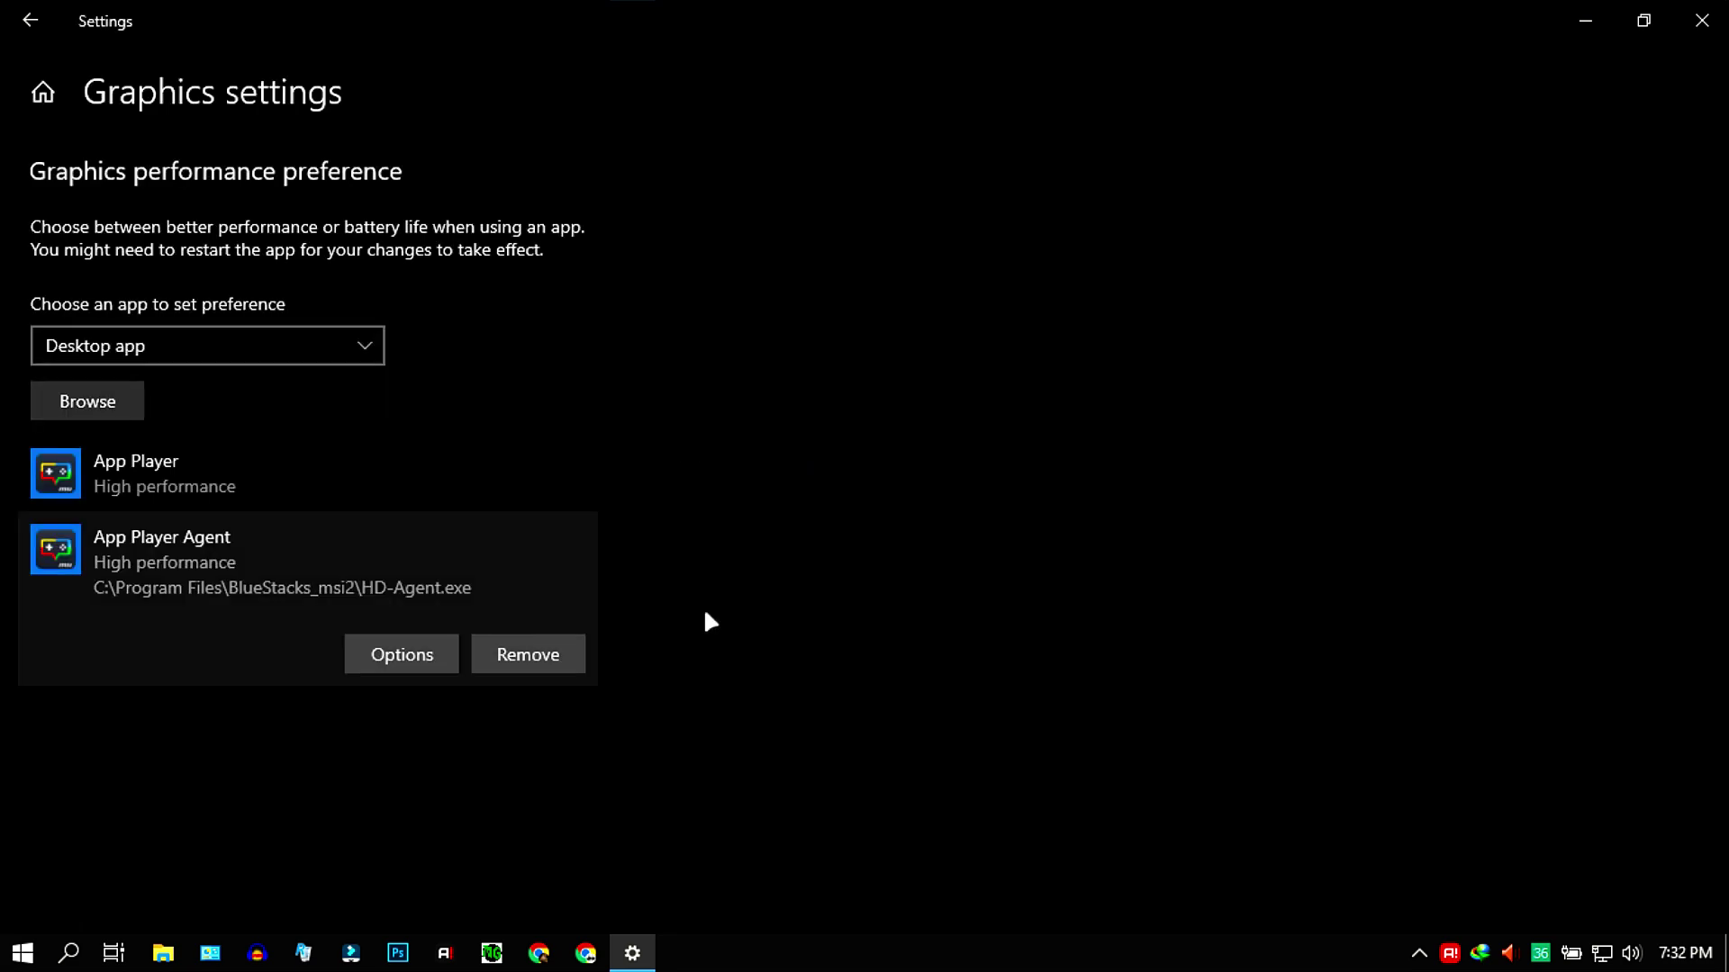
click(1701, 20)
right_click(360, 373)
click(440, 450)
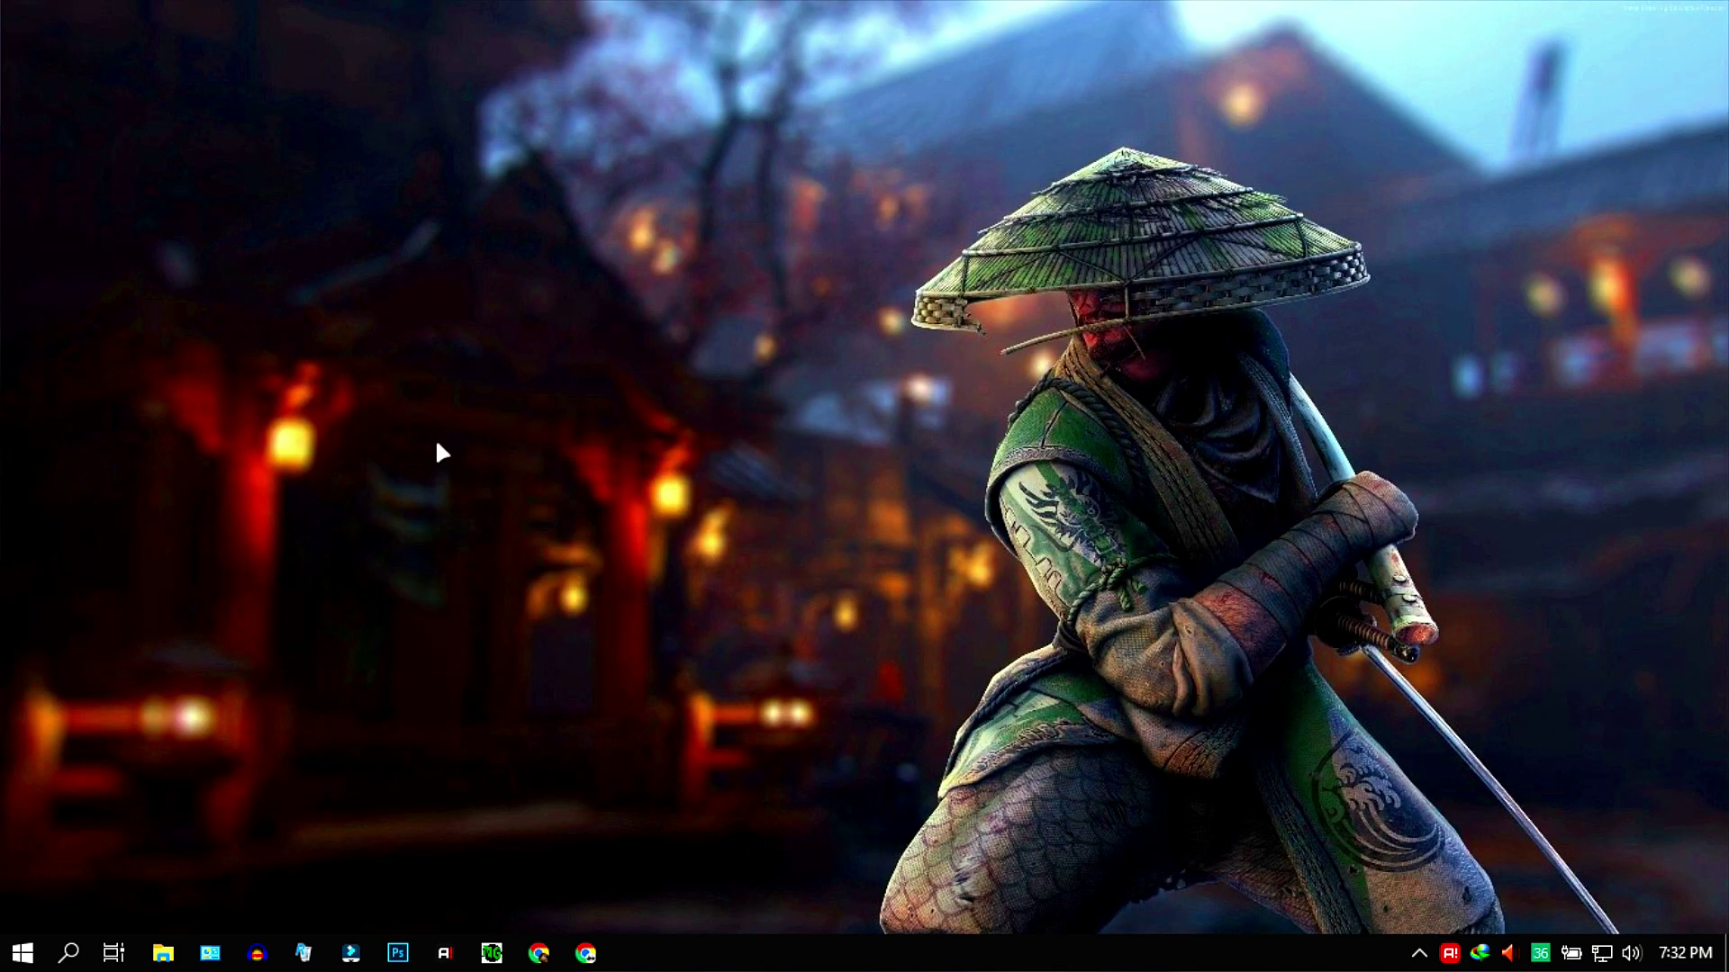
Set the desktop App Player shortcut to run as administrator and to open in a maximized window.
right_click(51, 556)
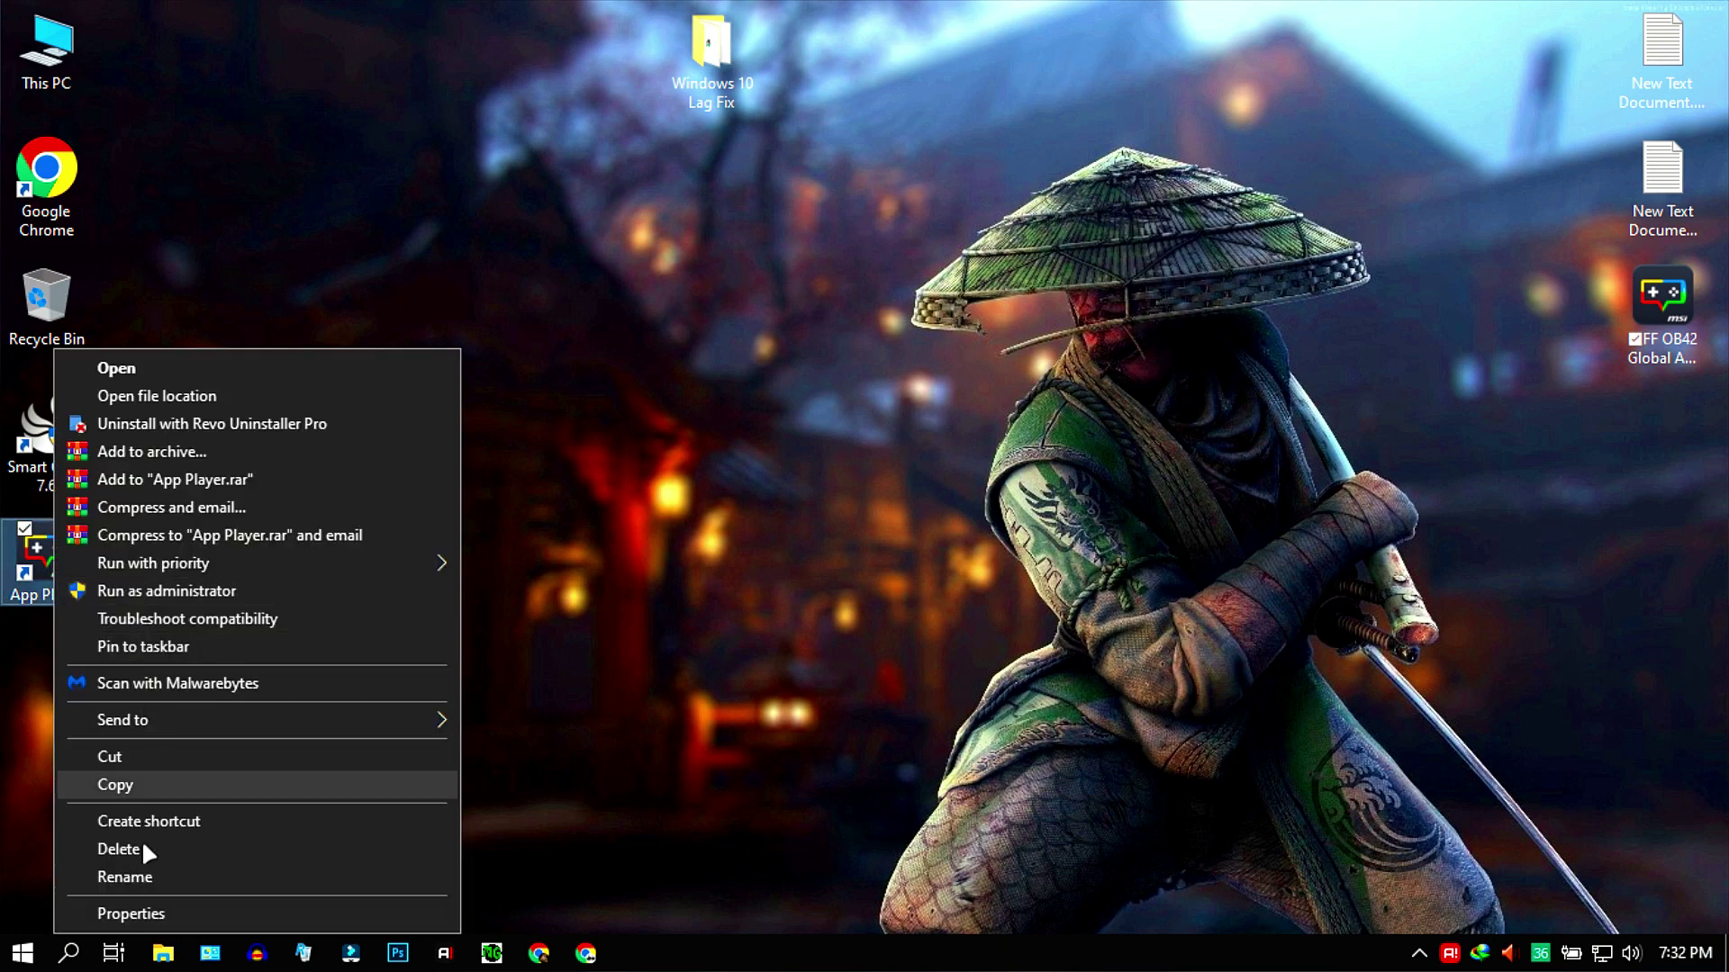
click(135, 911)
drag(216, 286, 558, 237)
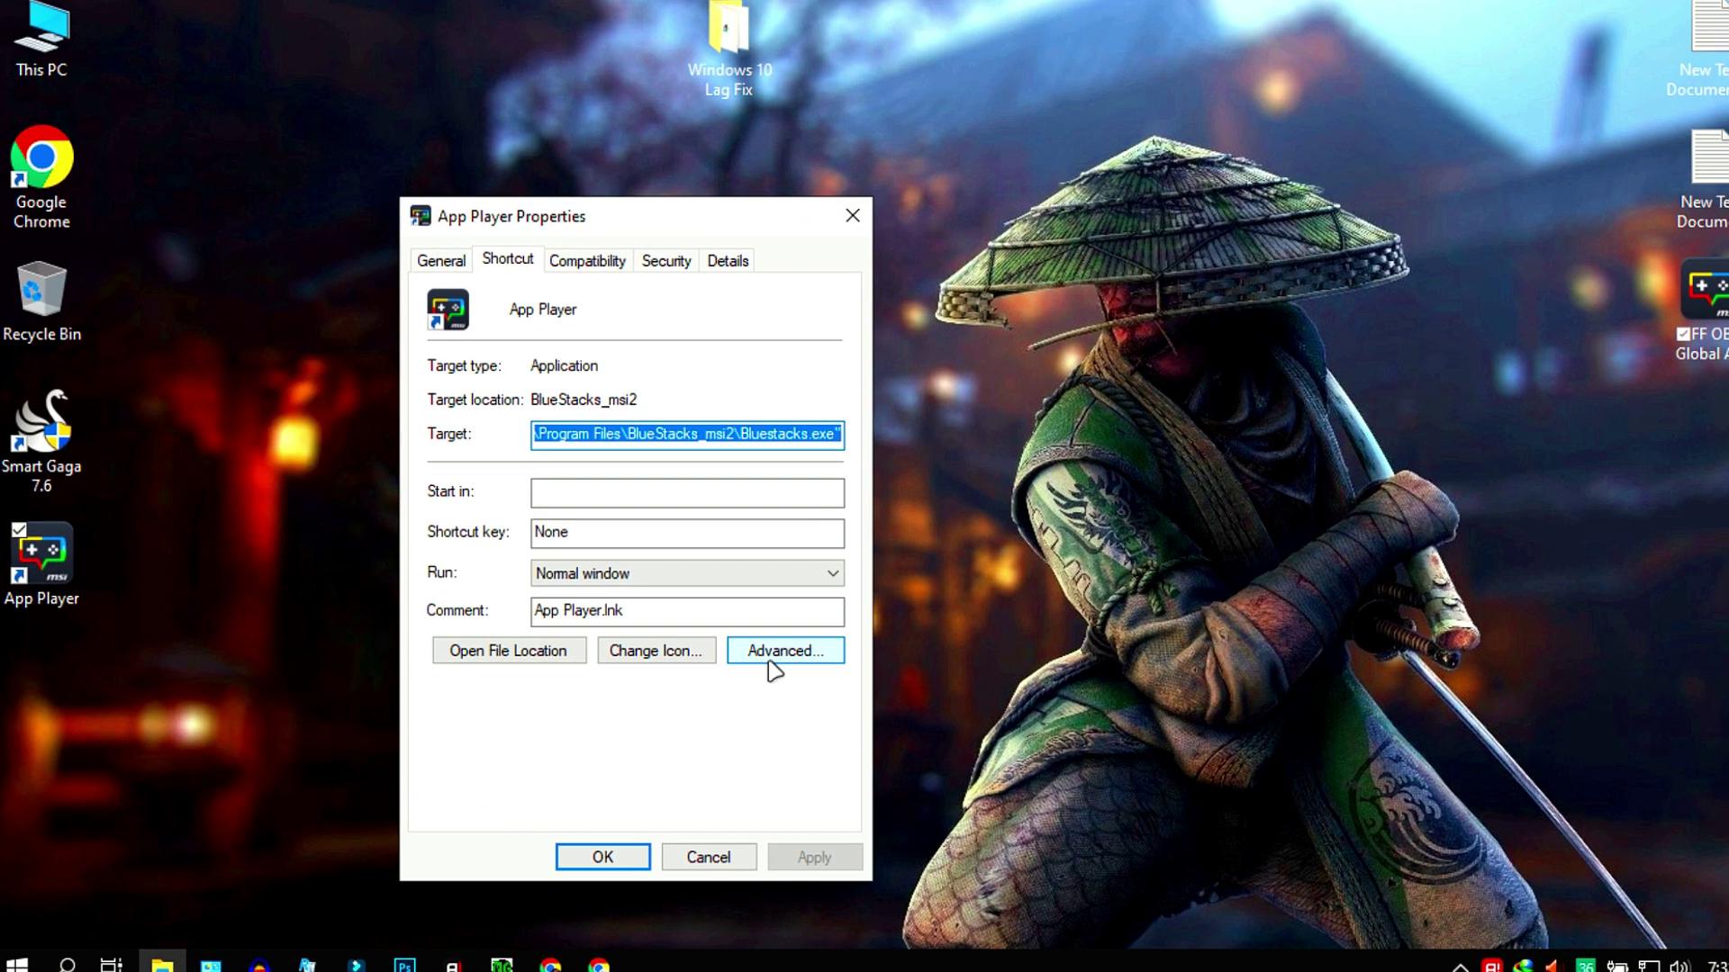
click(765, 662)
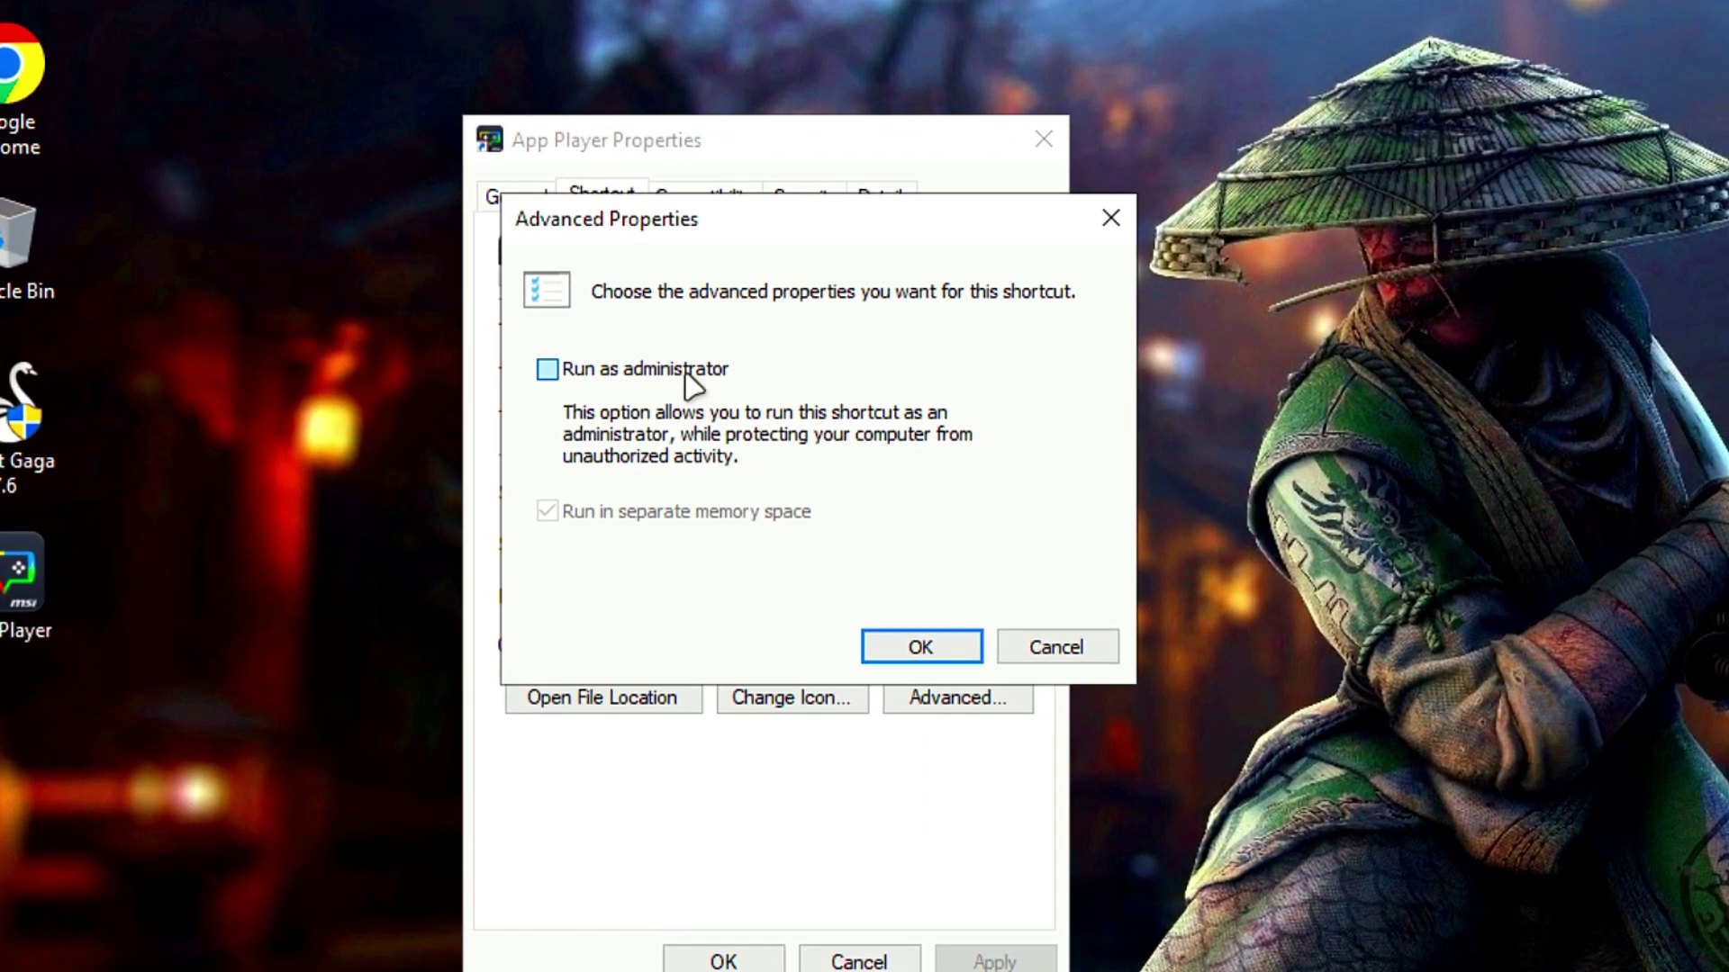
click(644, 378)
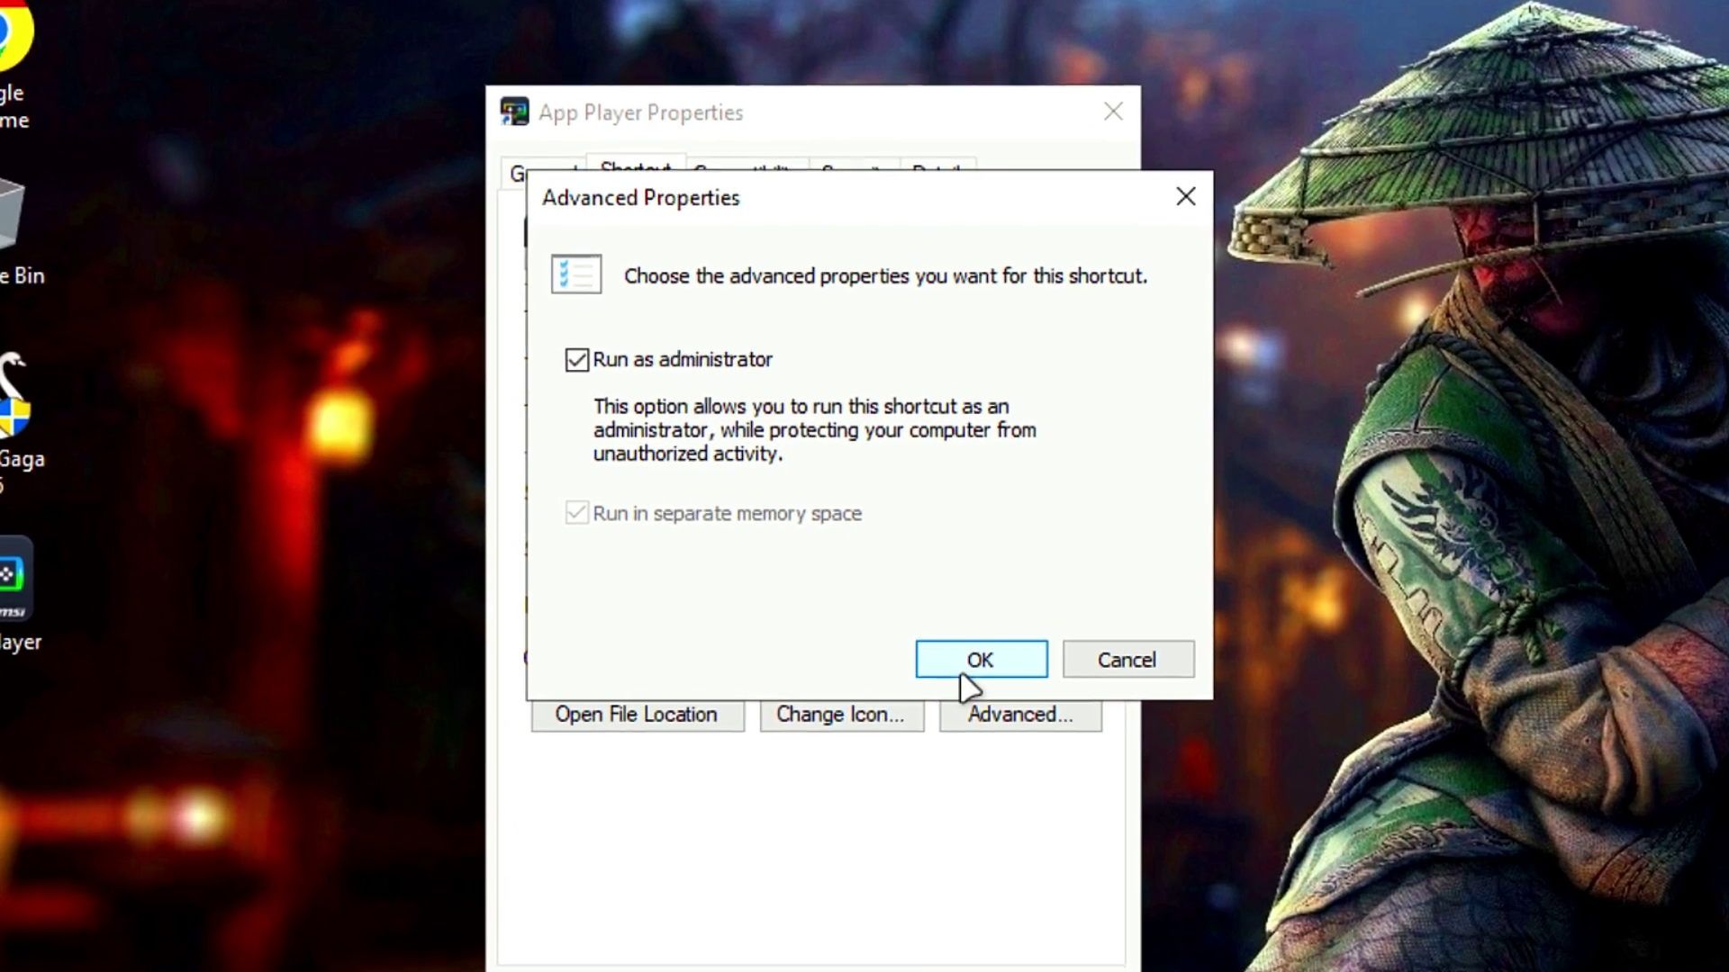
click(865, 635)
click(694, 589)
click(767, 696)
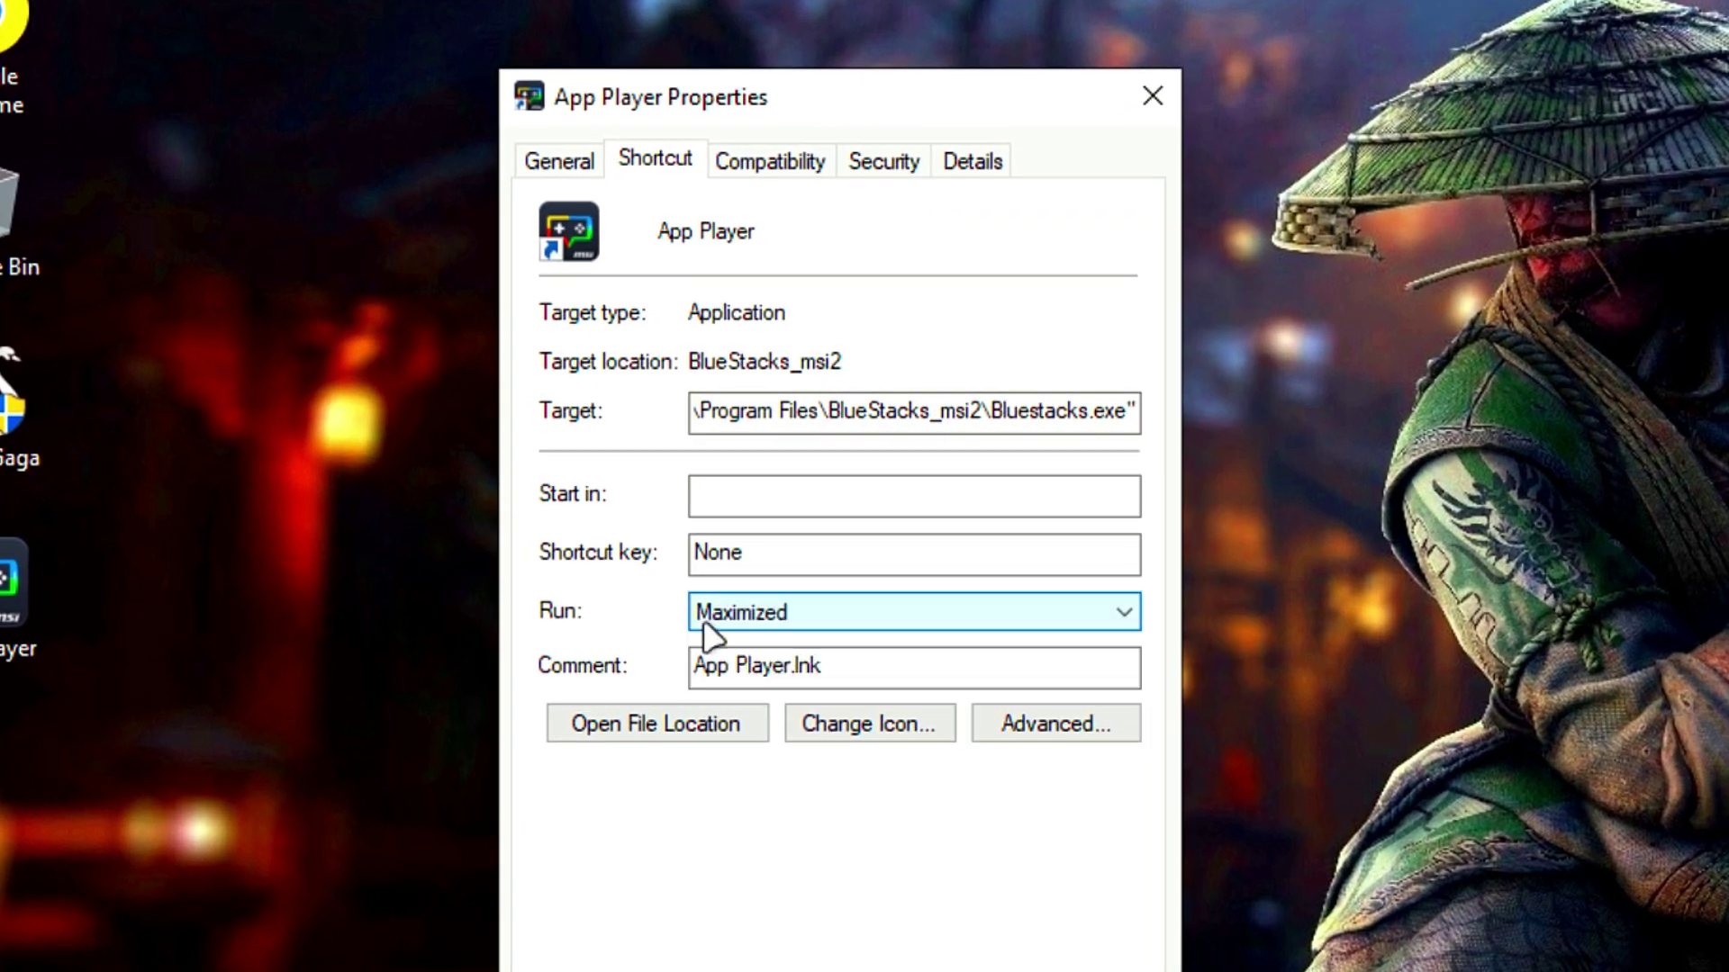
Enable running the program as an administrator in the App Player shortcut's compatibility settings and grant the requested permission.
click(769, 162)
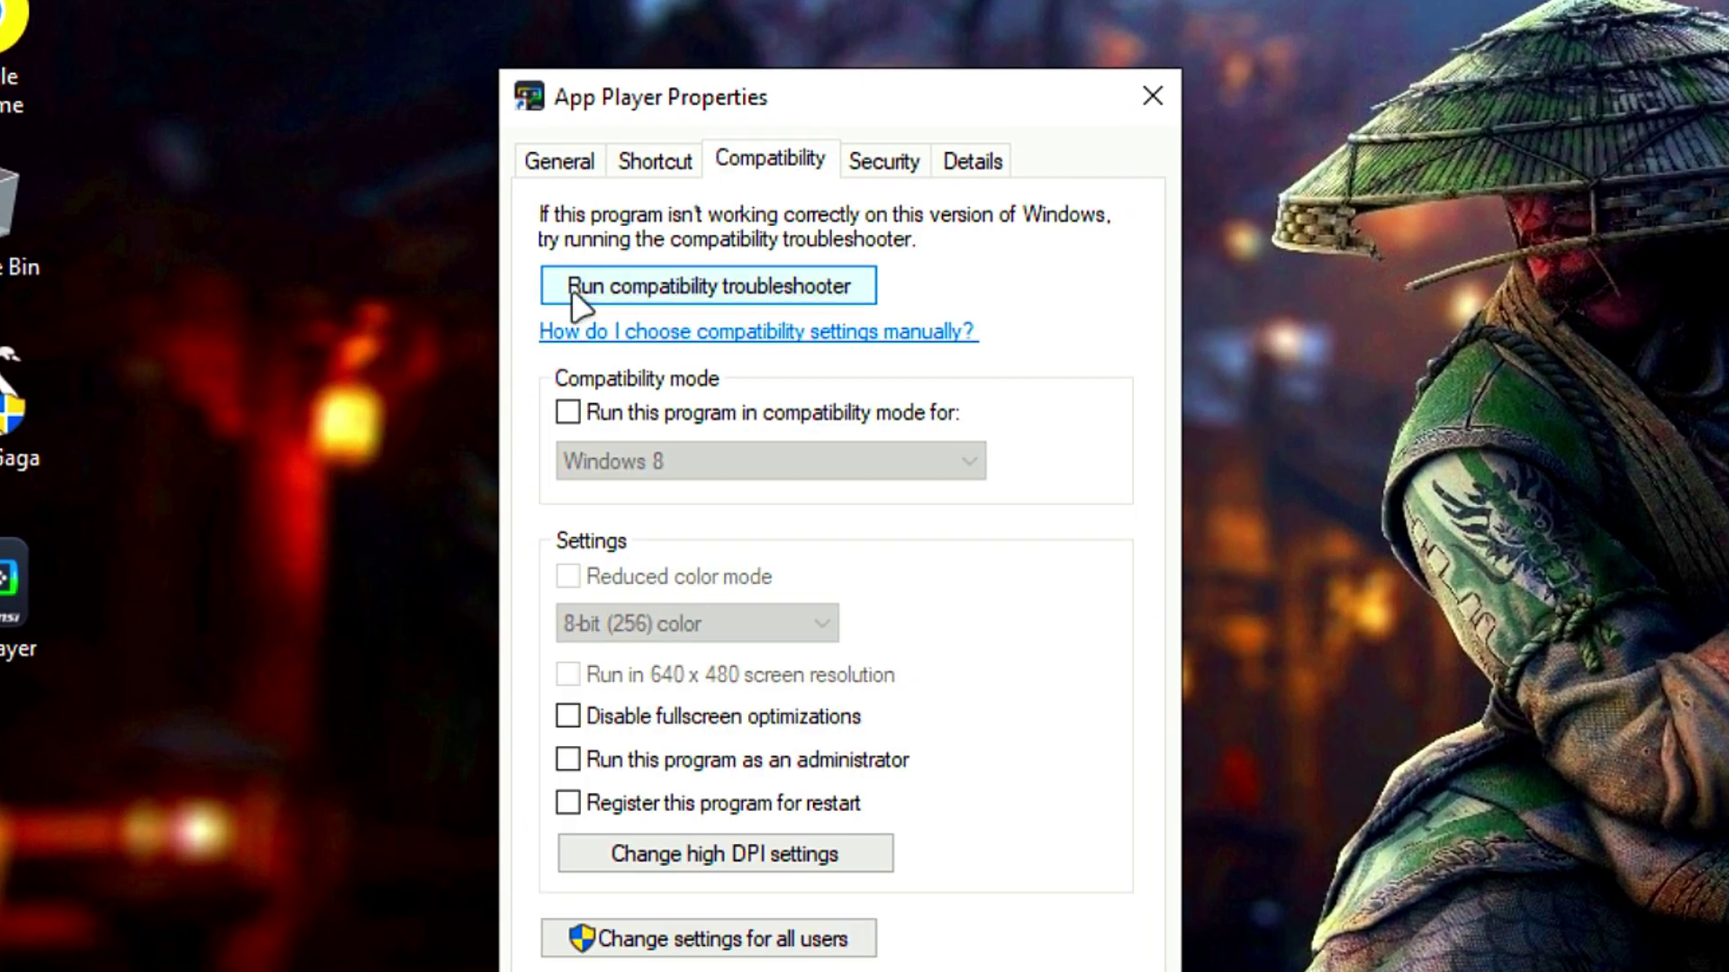
click(605, 414)
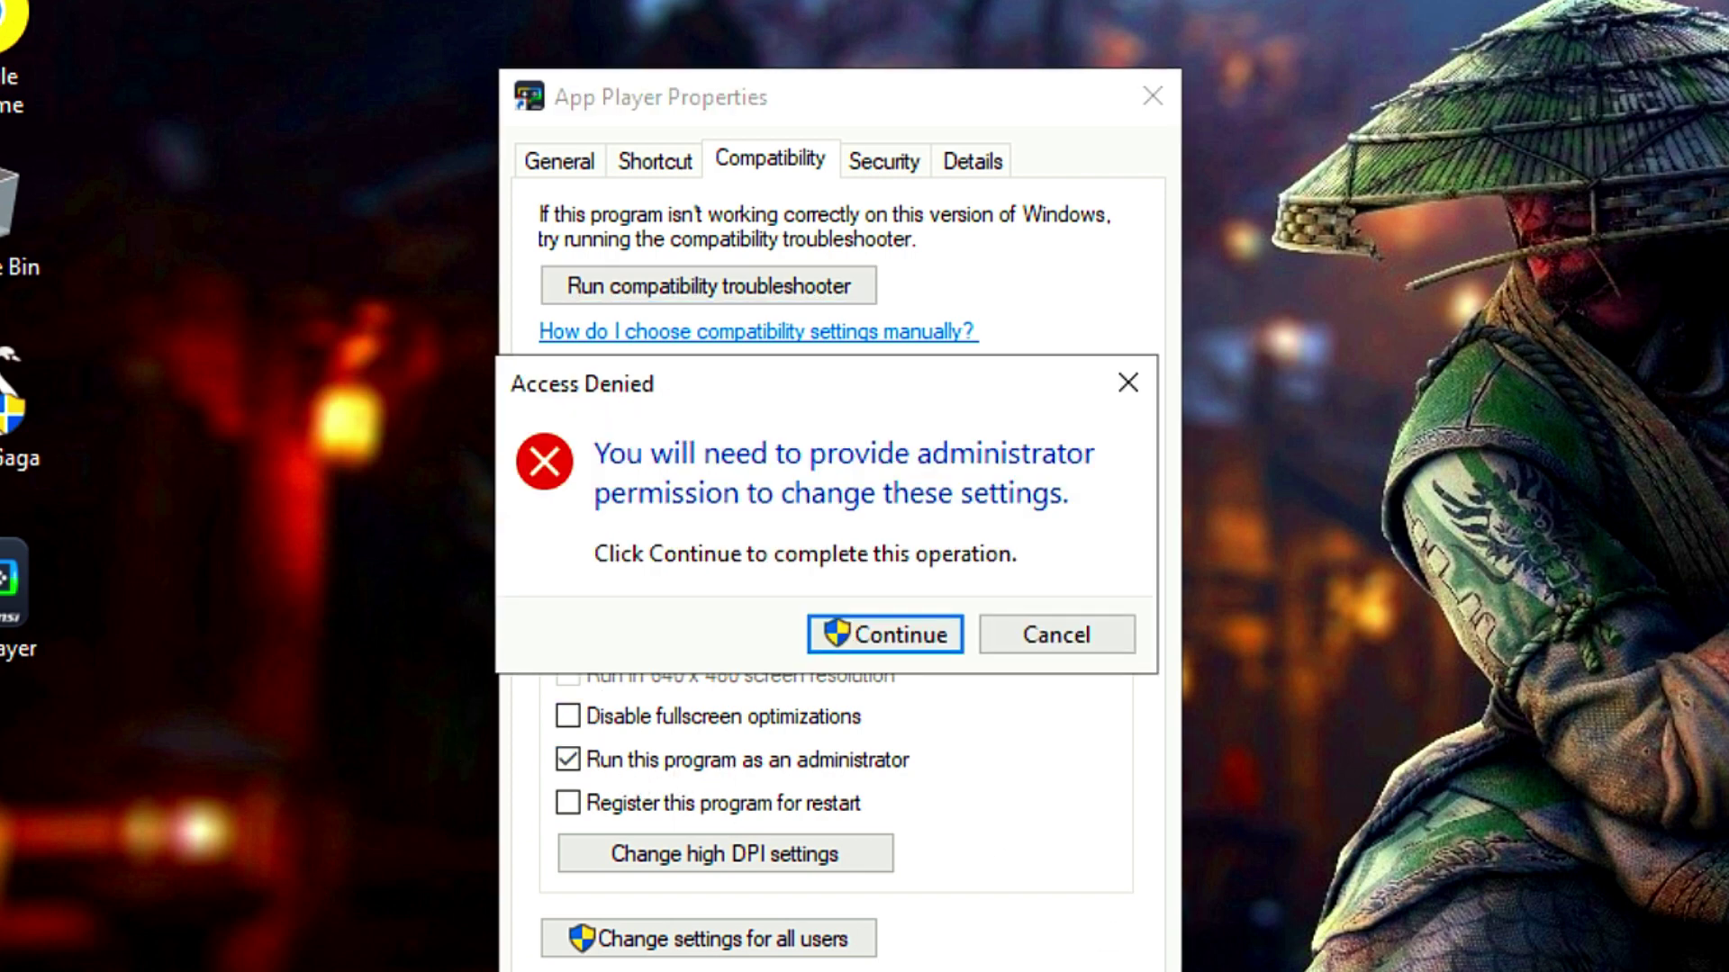
click(872, 640)
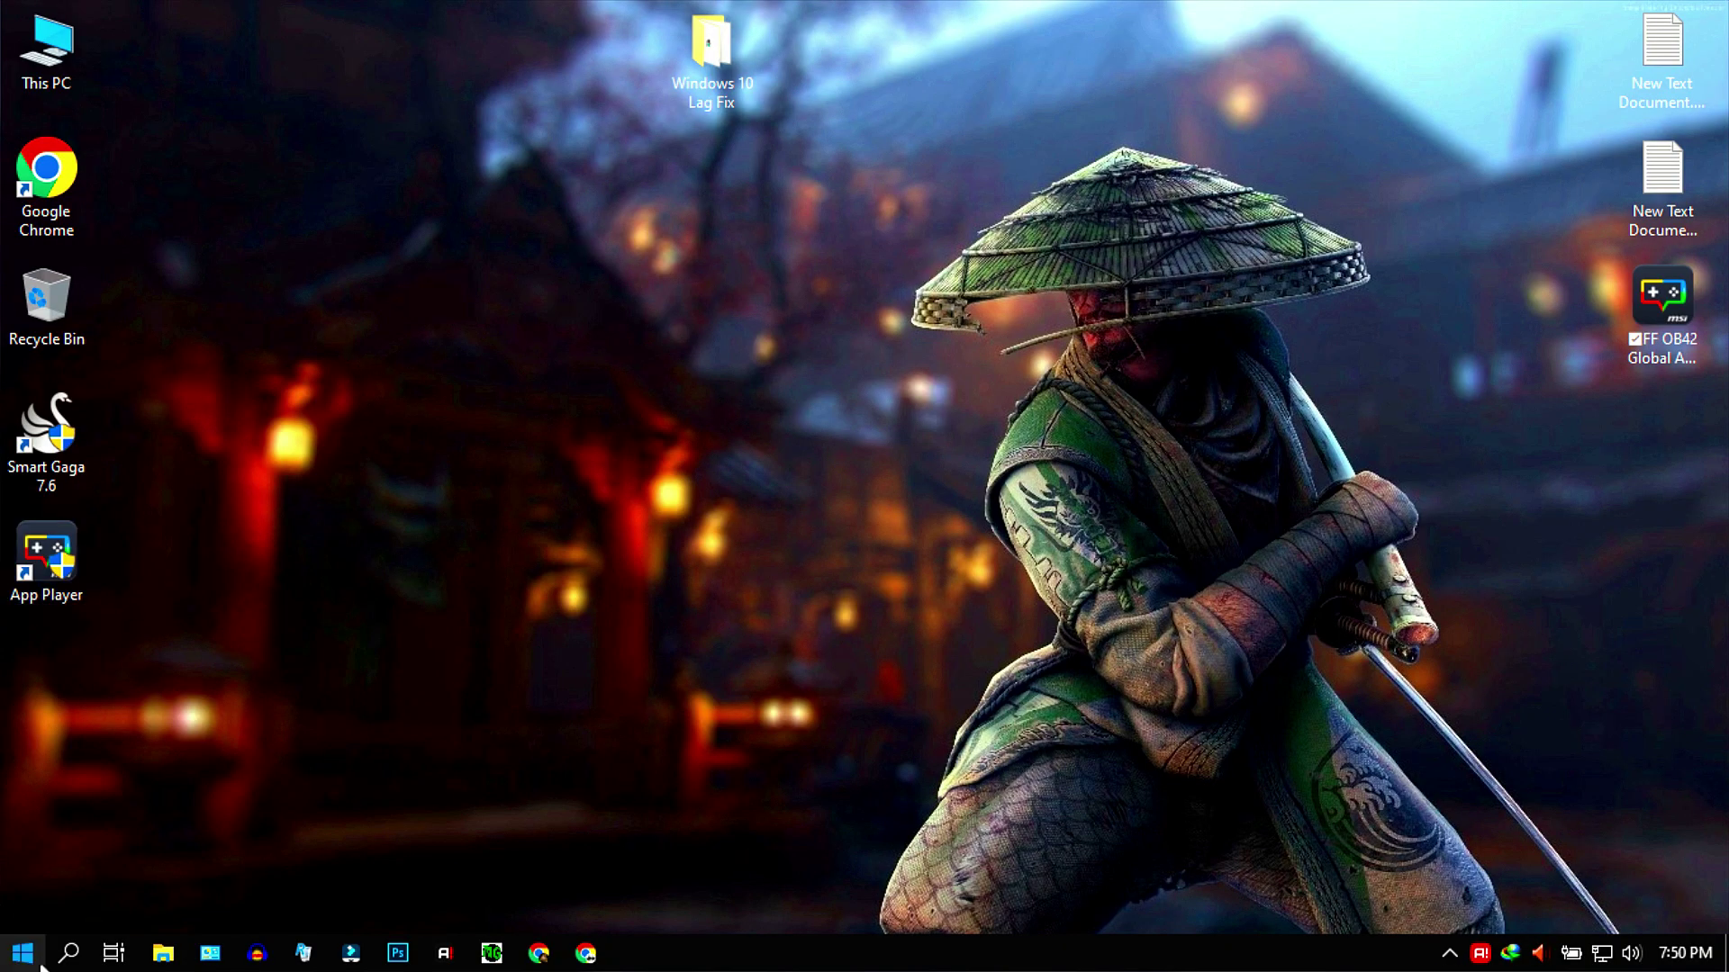
Search Windows for "ser" and open the Services app.
click(84, 960)
text(ser)
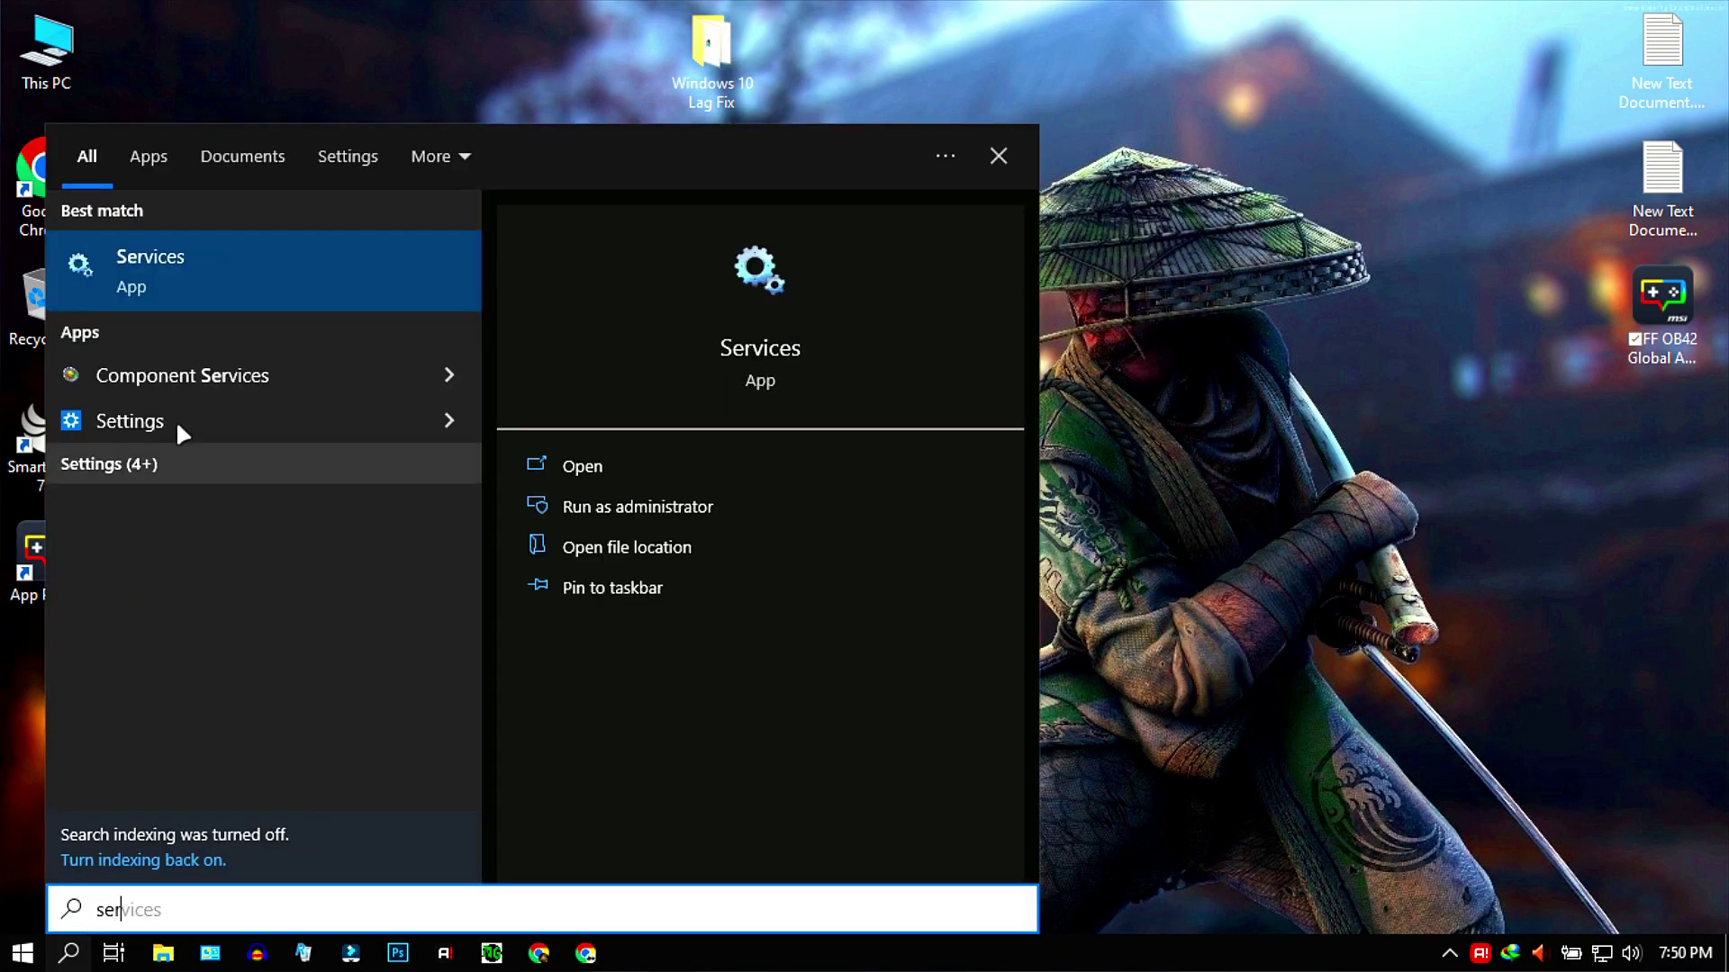
click(609, 464)
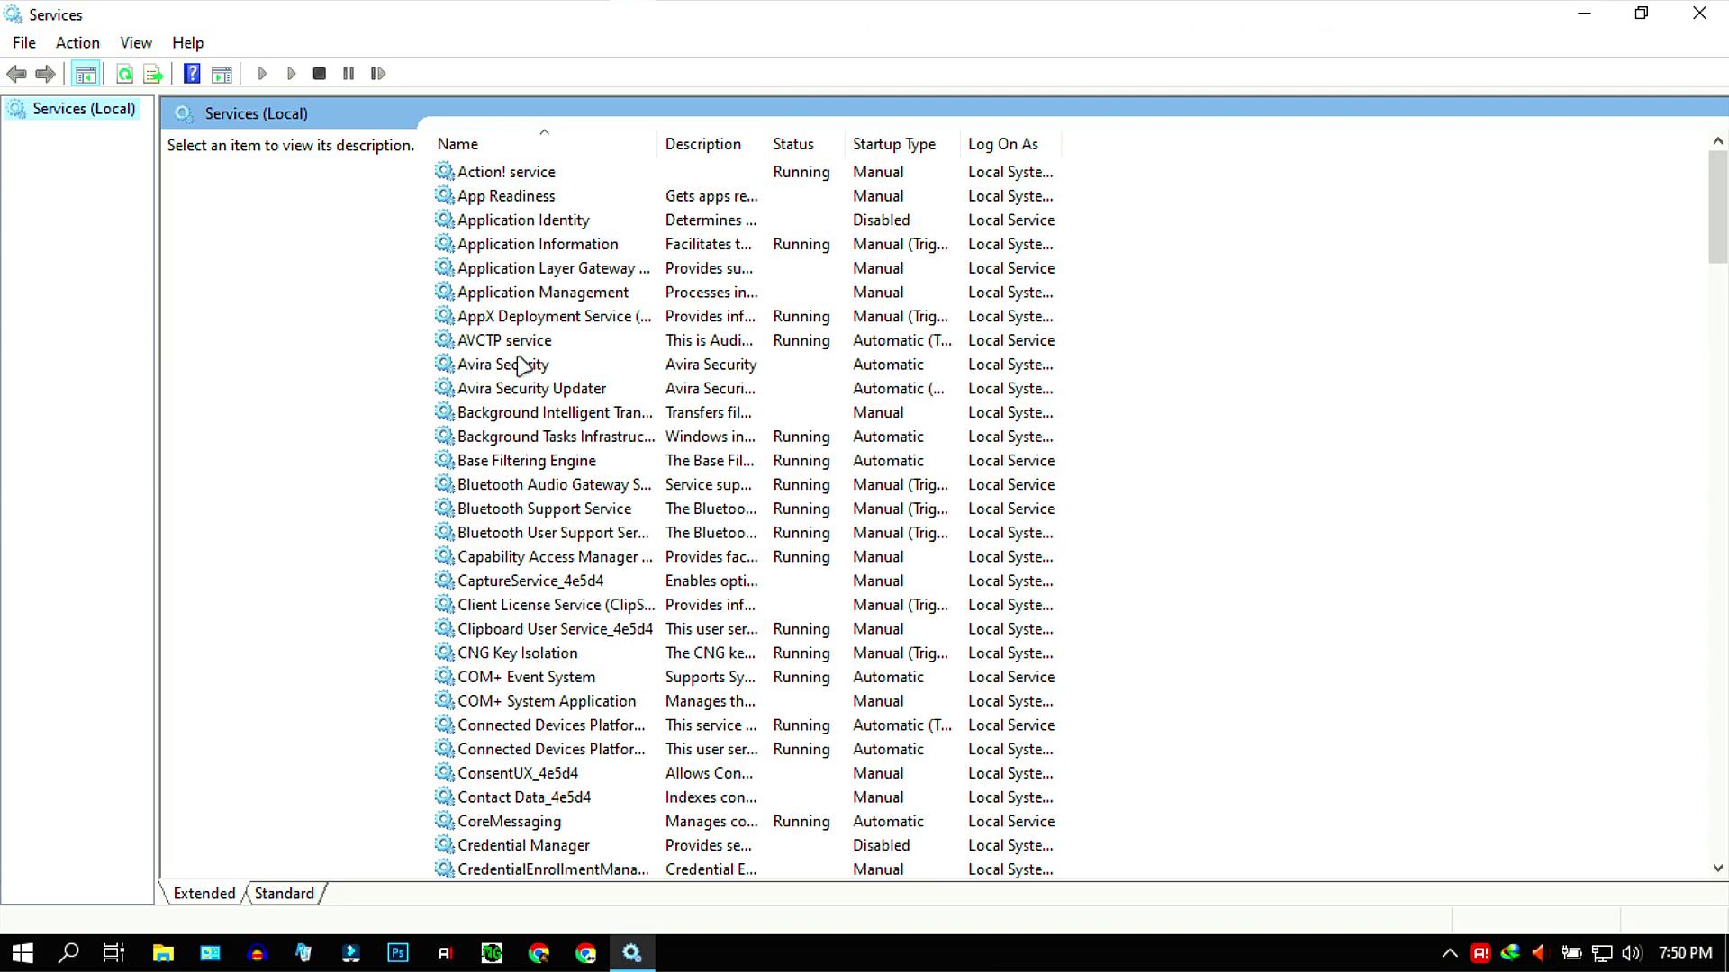
Set the Diagnostic Service Host service's startup type to Disabled and apply the change.
scroll(518, 360, down, 6)
scroll(519, 496, down, 1)
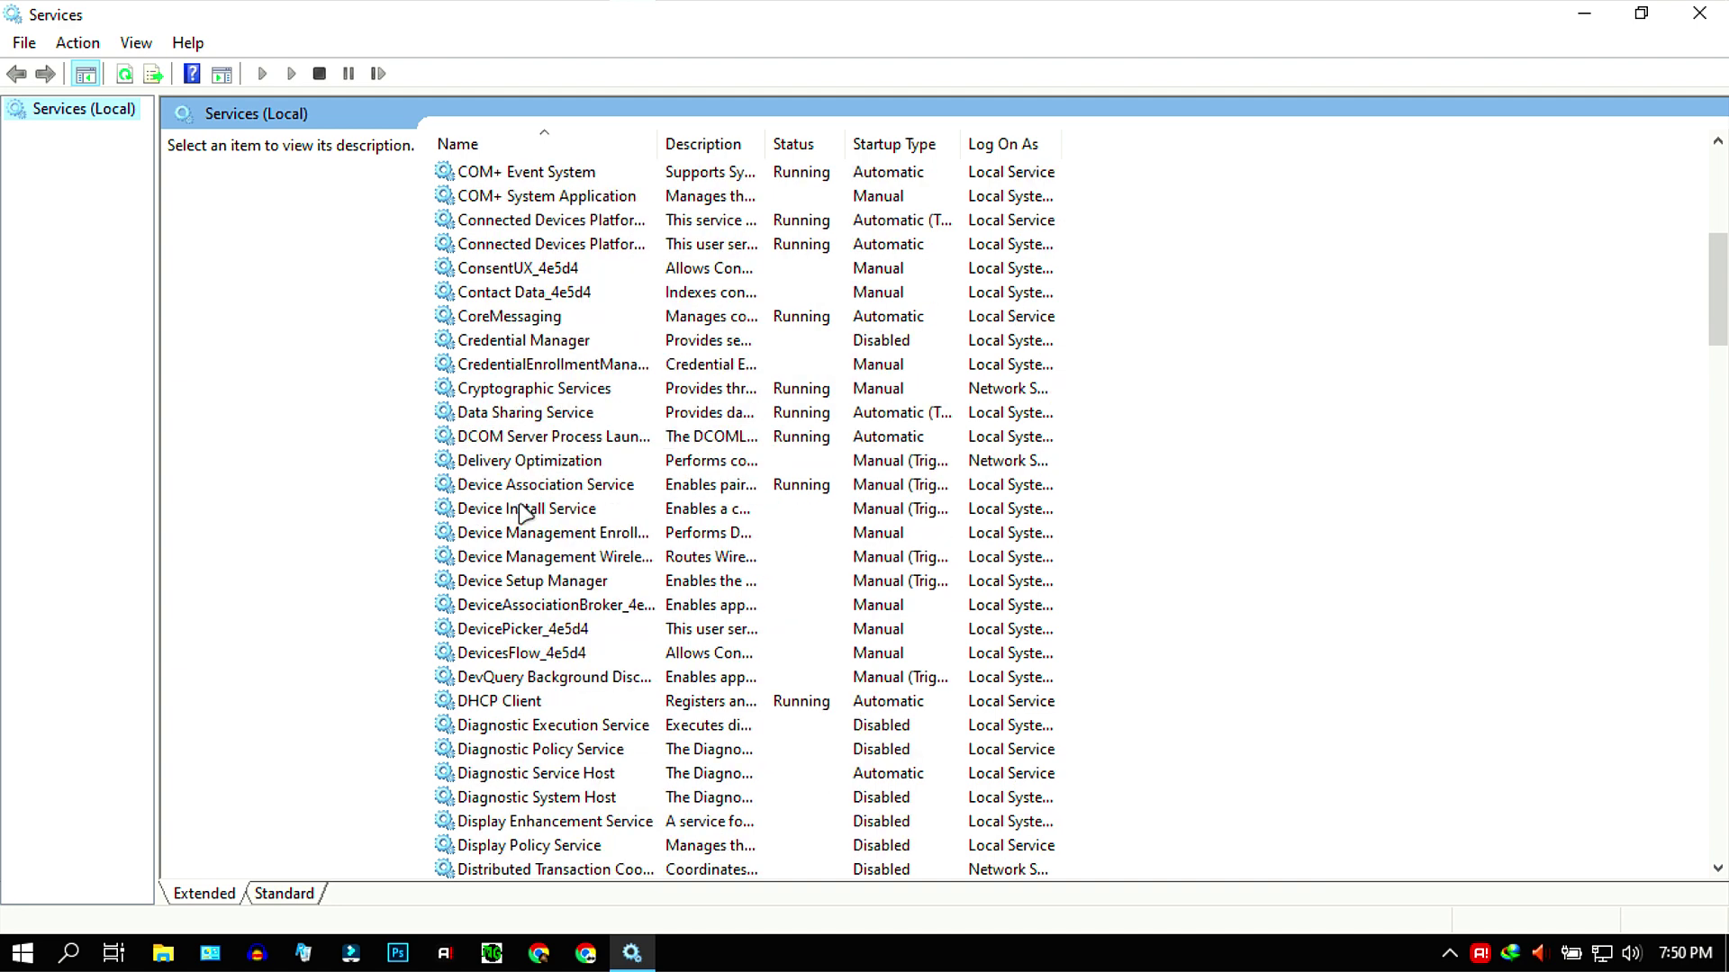
scroll(477, 593, down, 1)
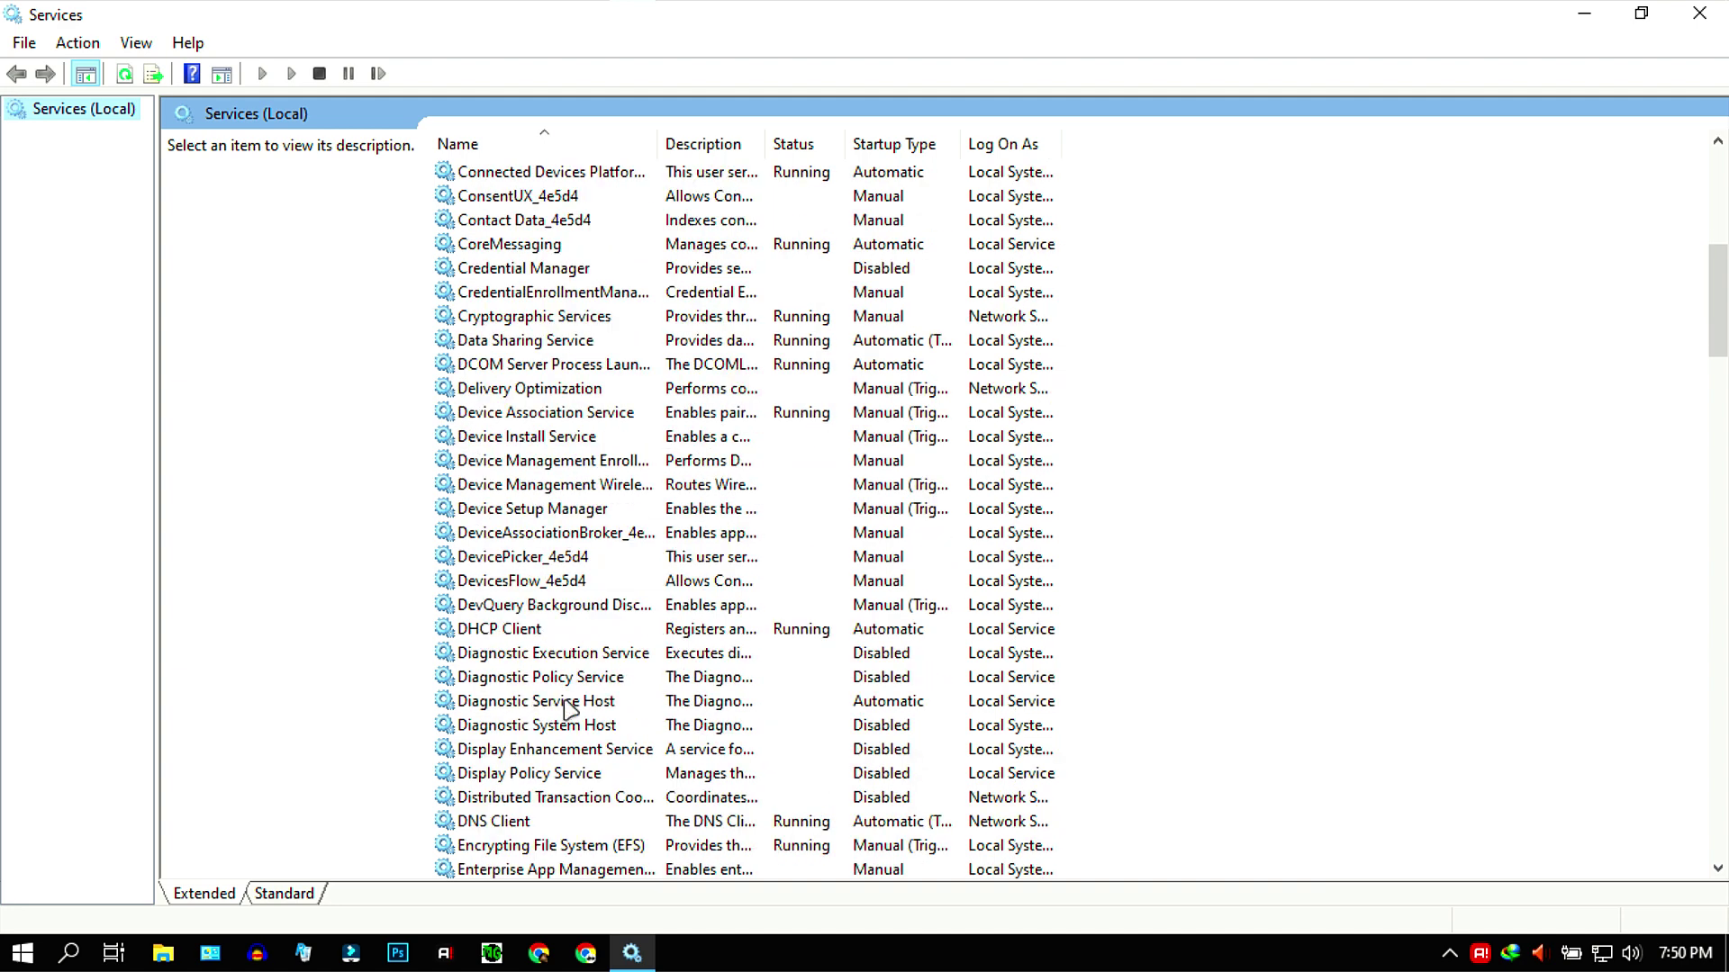
click(537, 705)
double_click(515, 707)
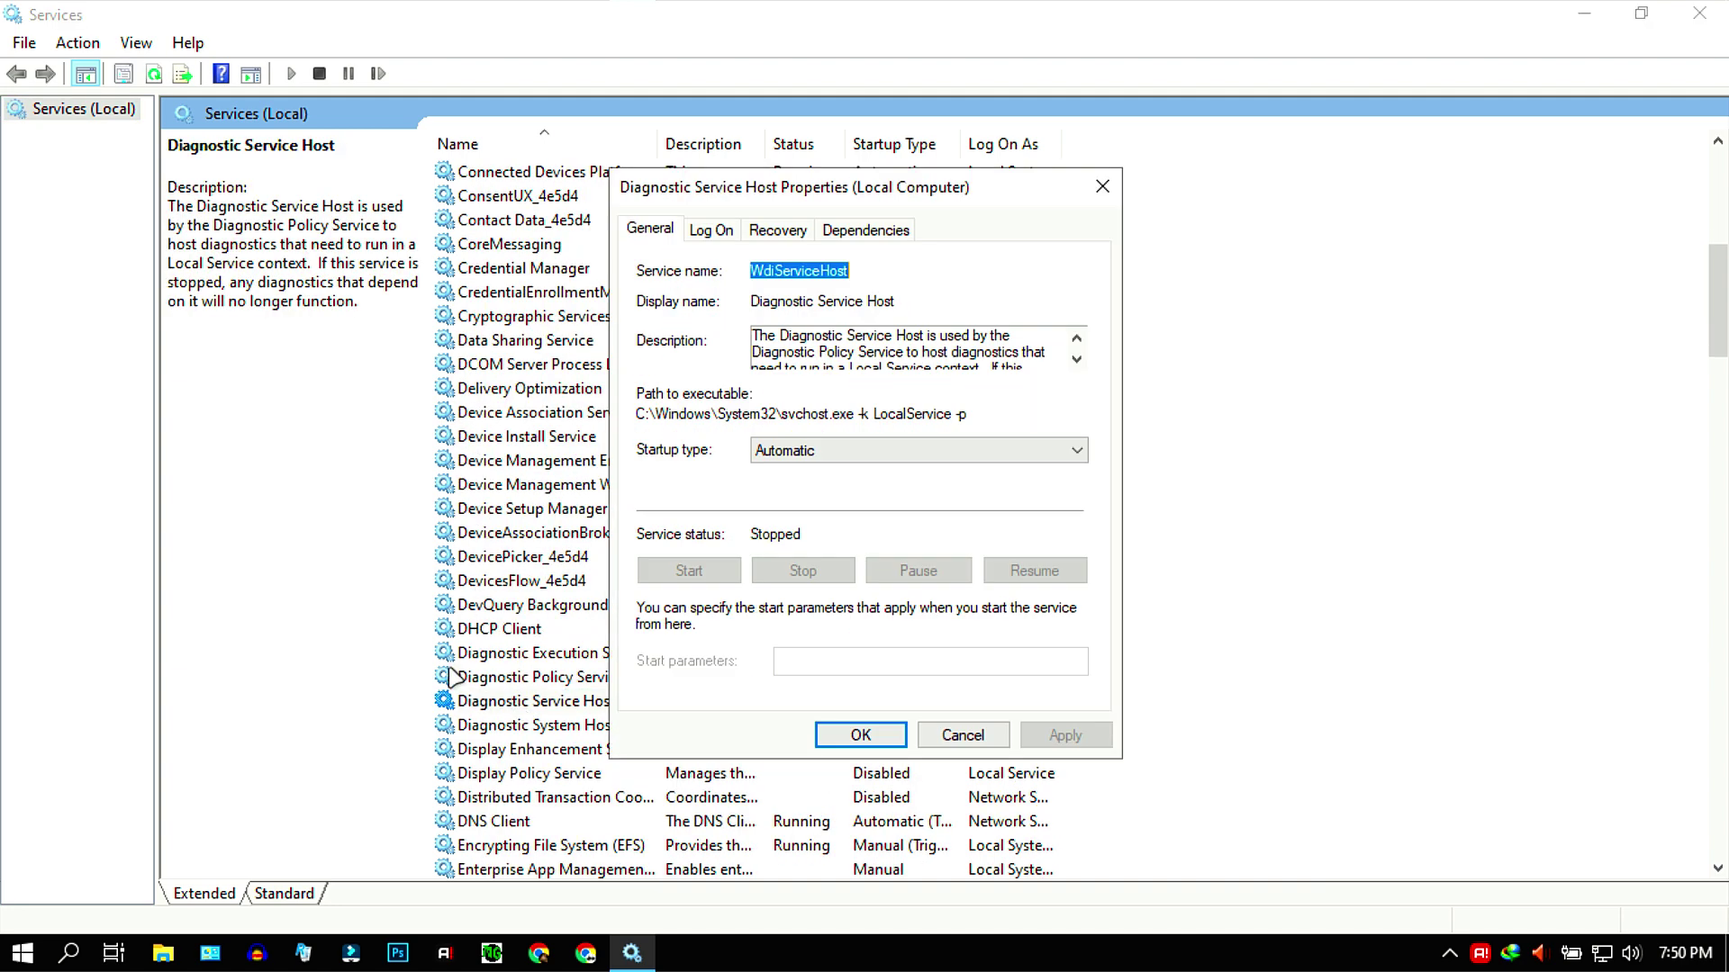
click(807, 454)
click(779, 523)
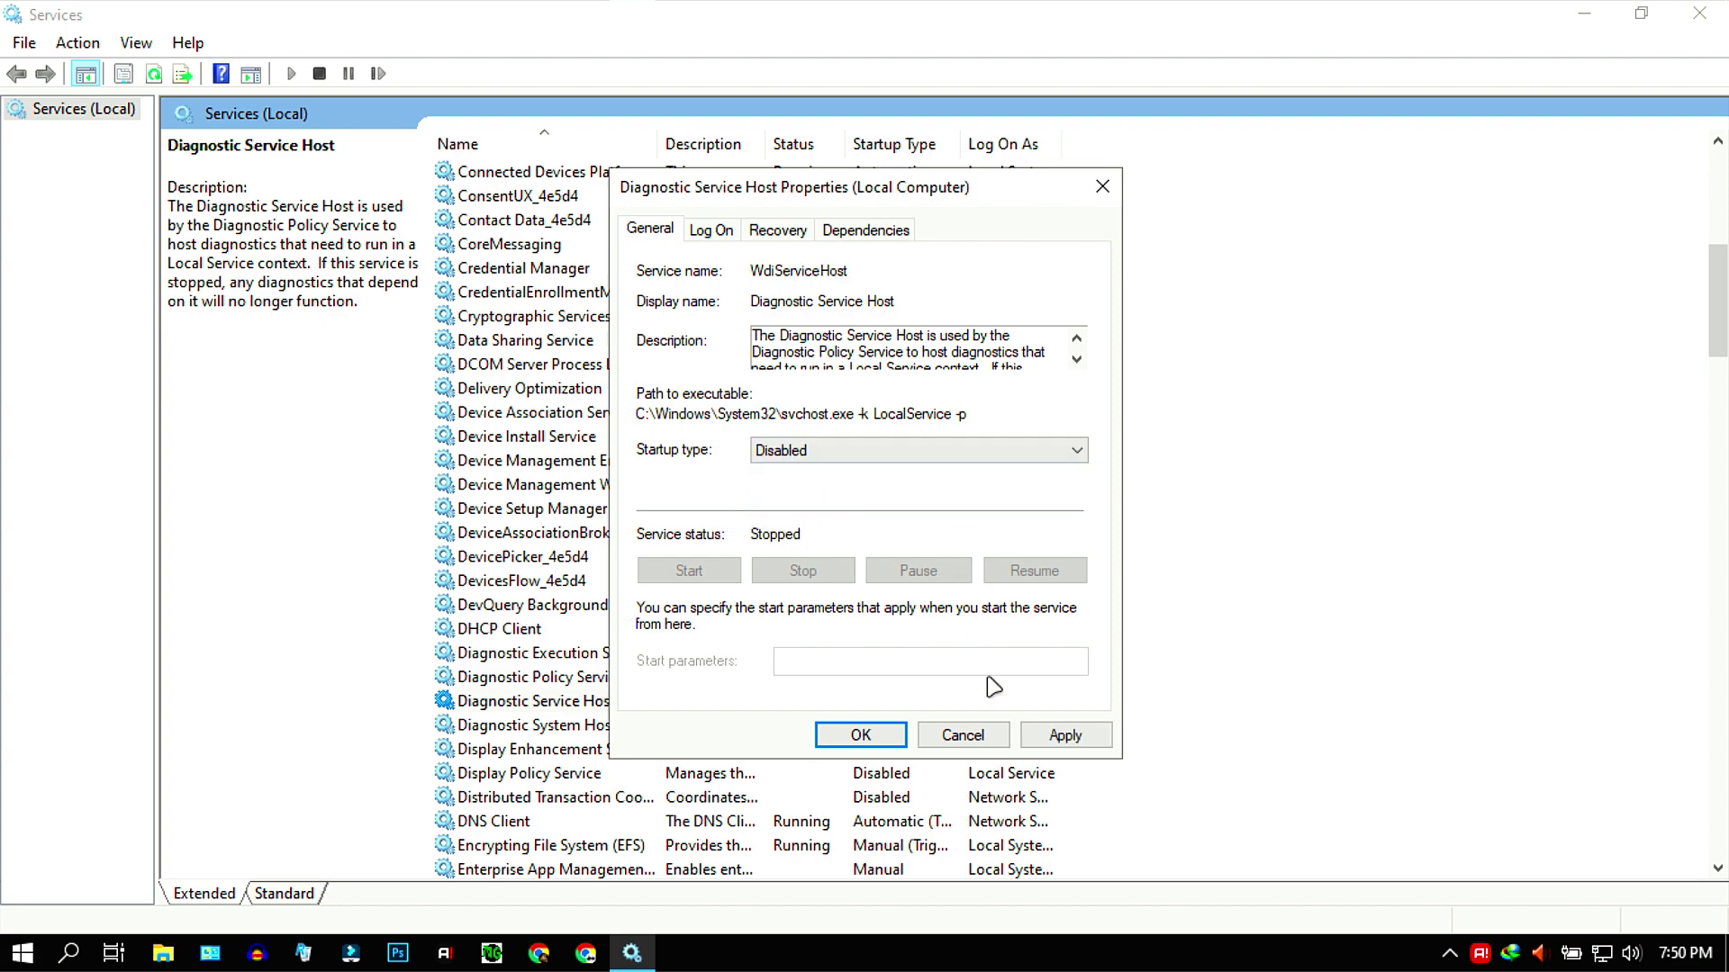
click(1054, 734)
click(861, 735)
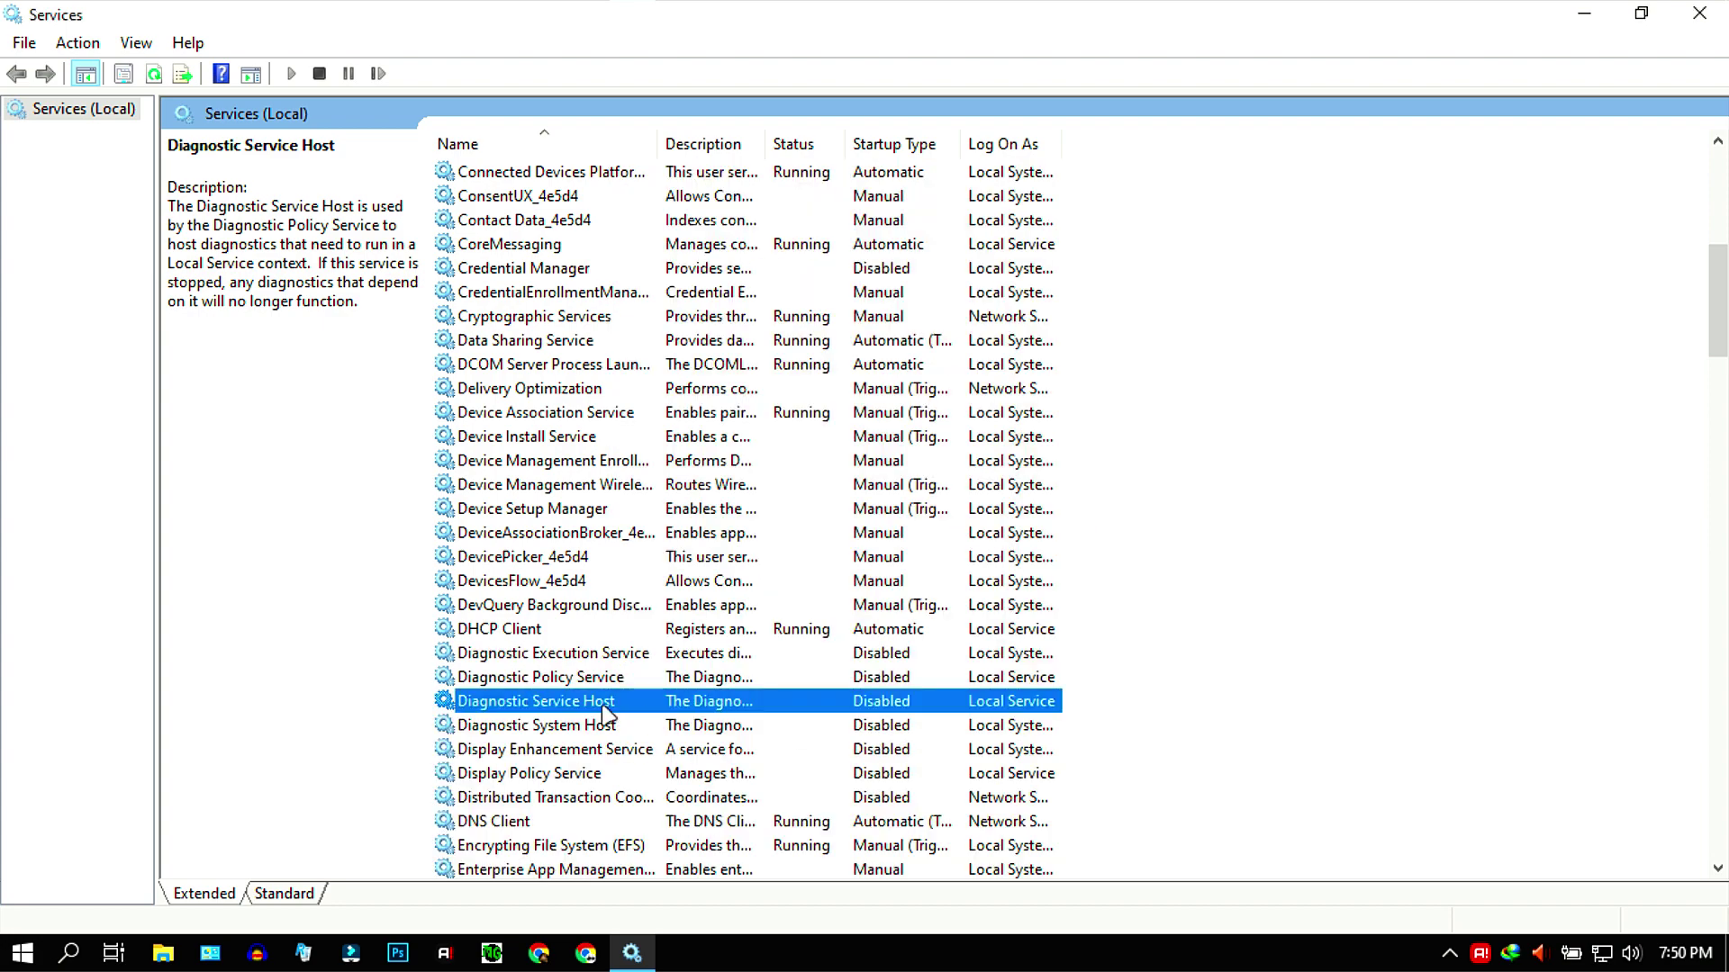
Set the SysMain service's startup type to Disabled and apply the change.
scroll(878, 709, down, 20)
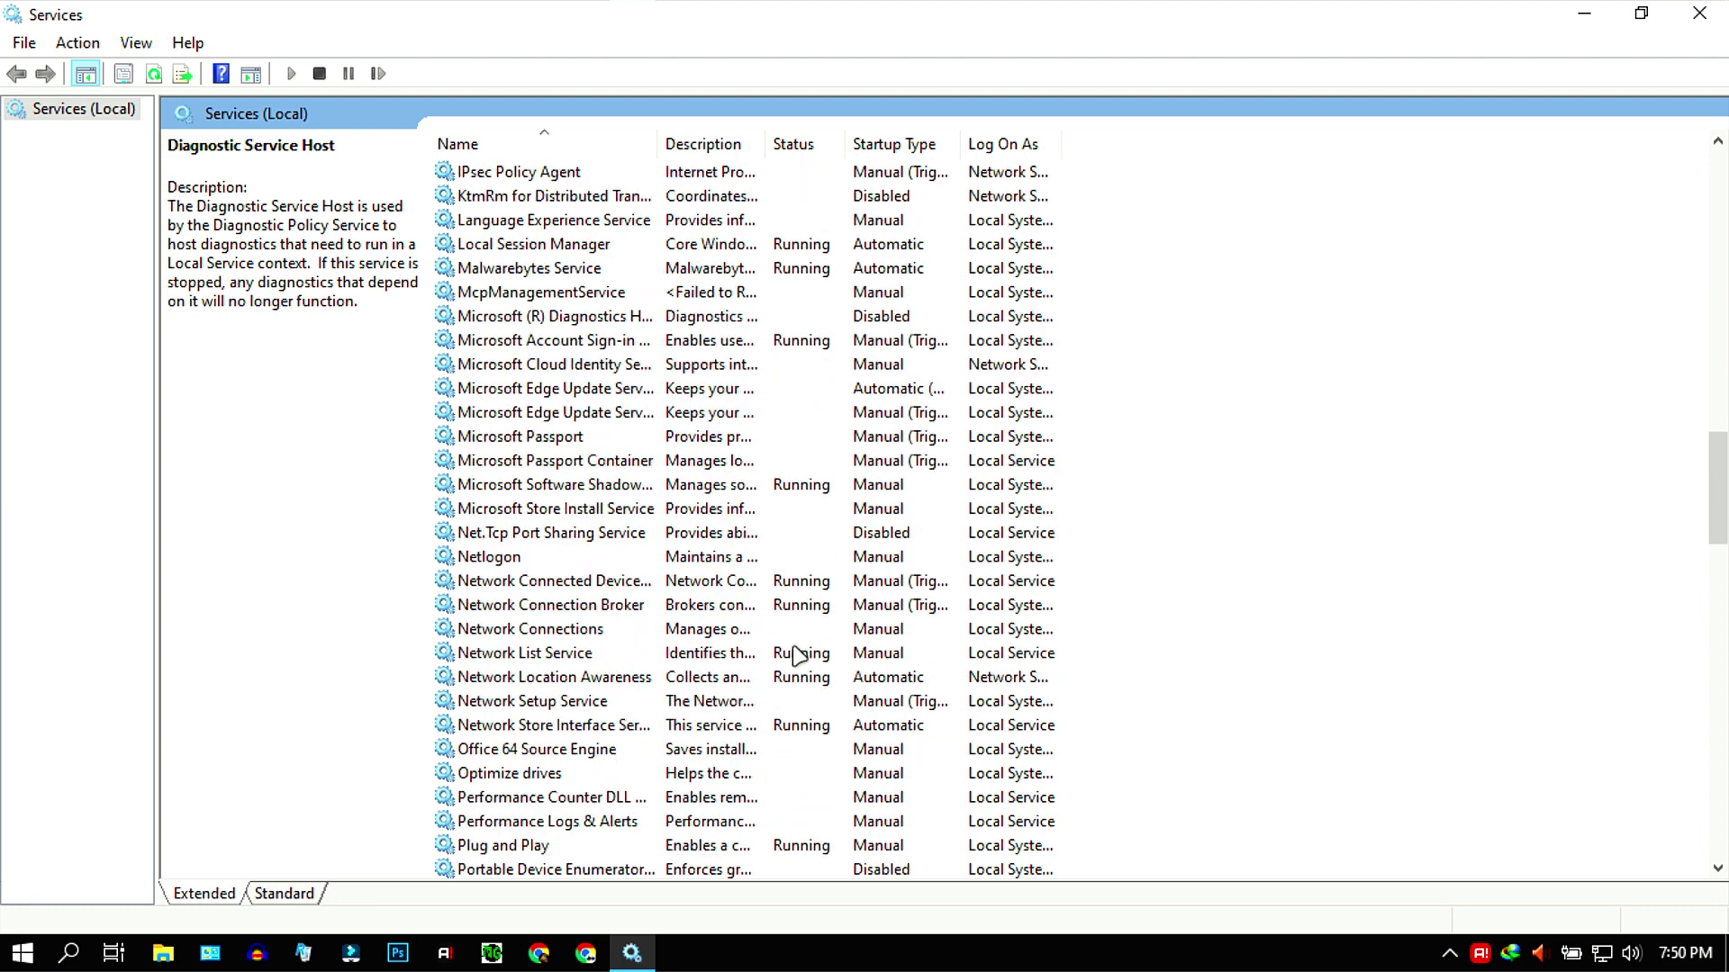
scroll(602, 606, down, 7)
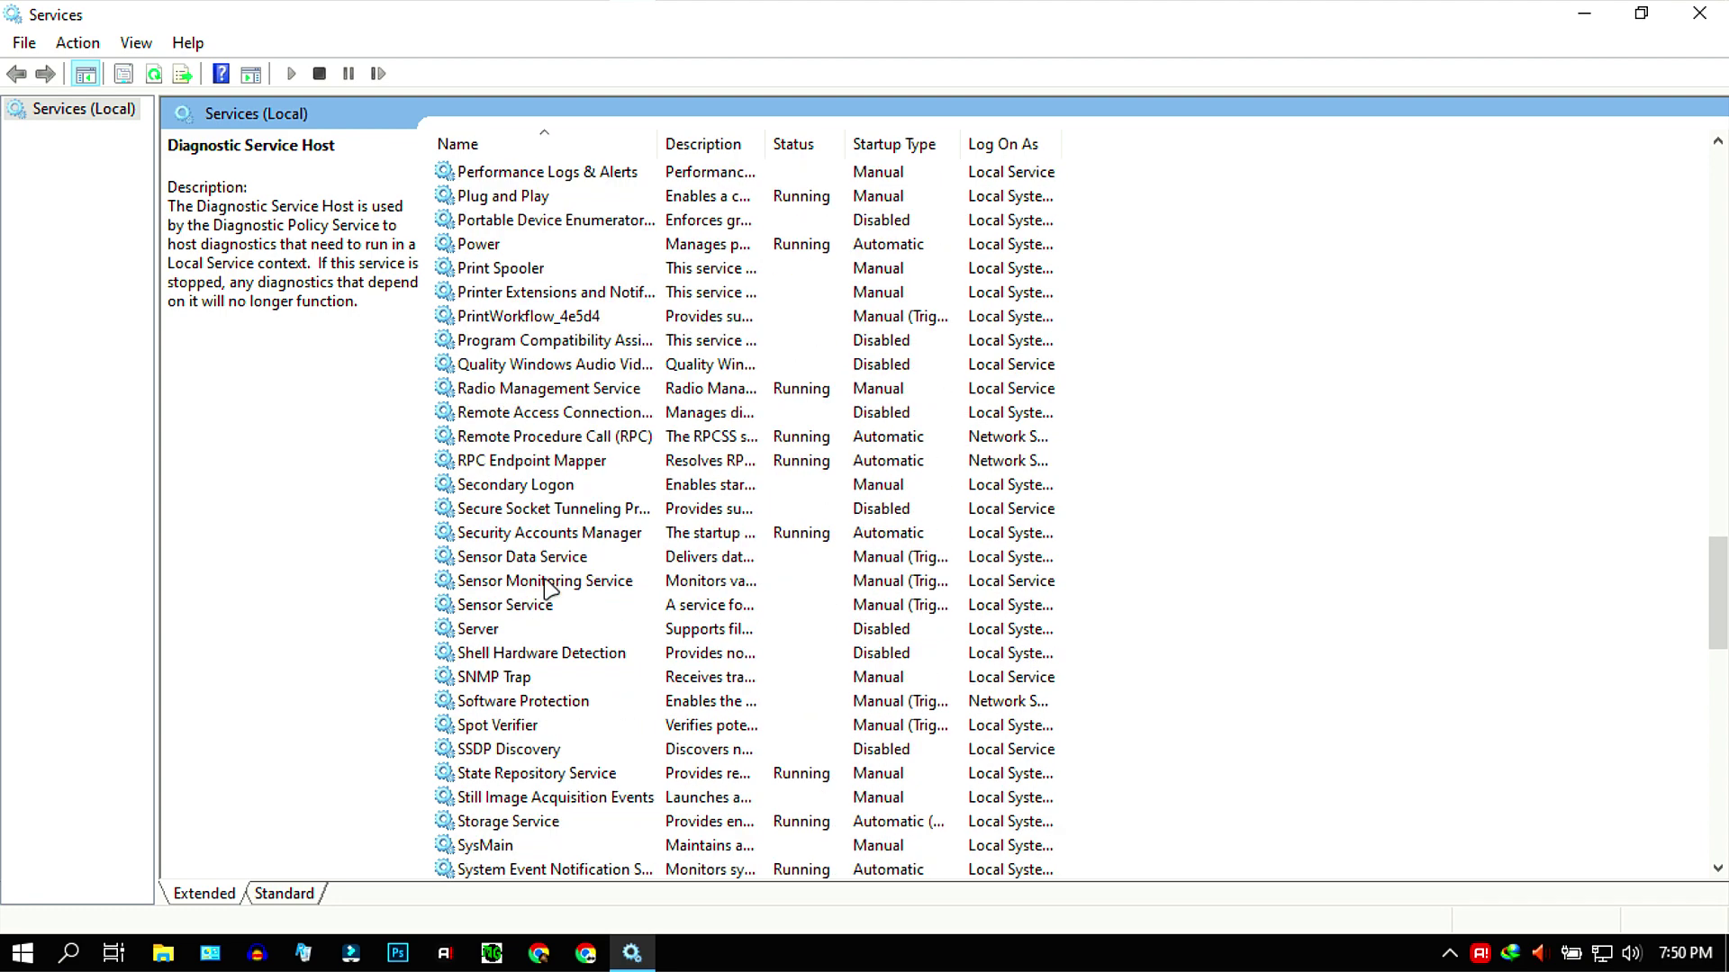
scroll(469, 584, down, 3)
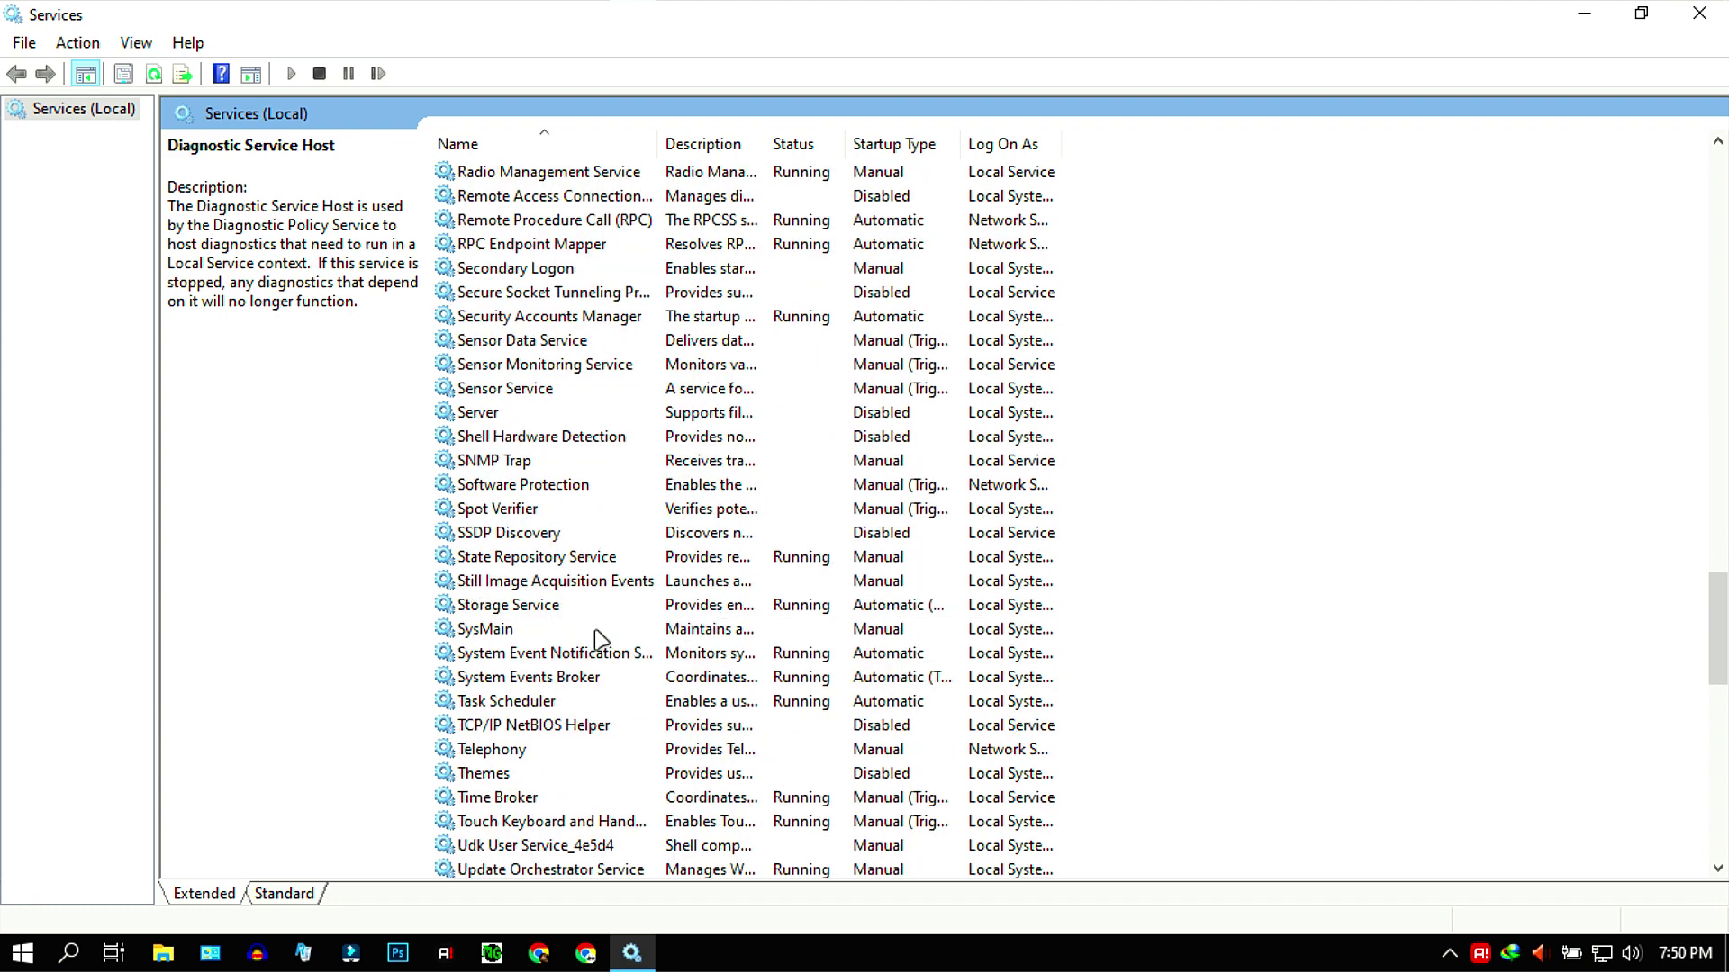
double_click(486, 629)
click(775, 450)
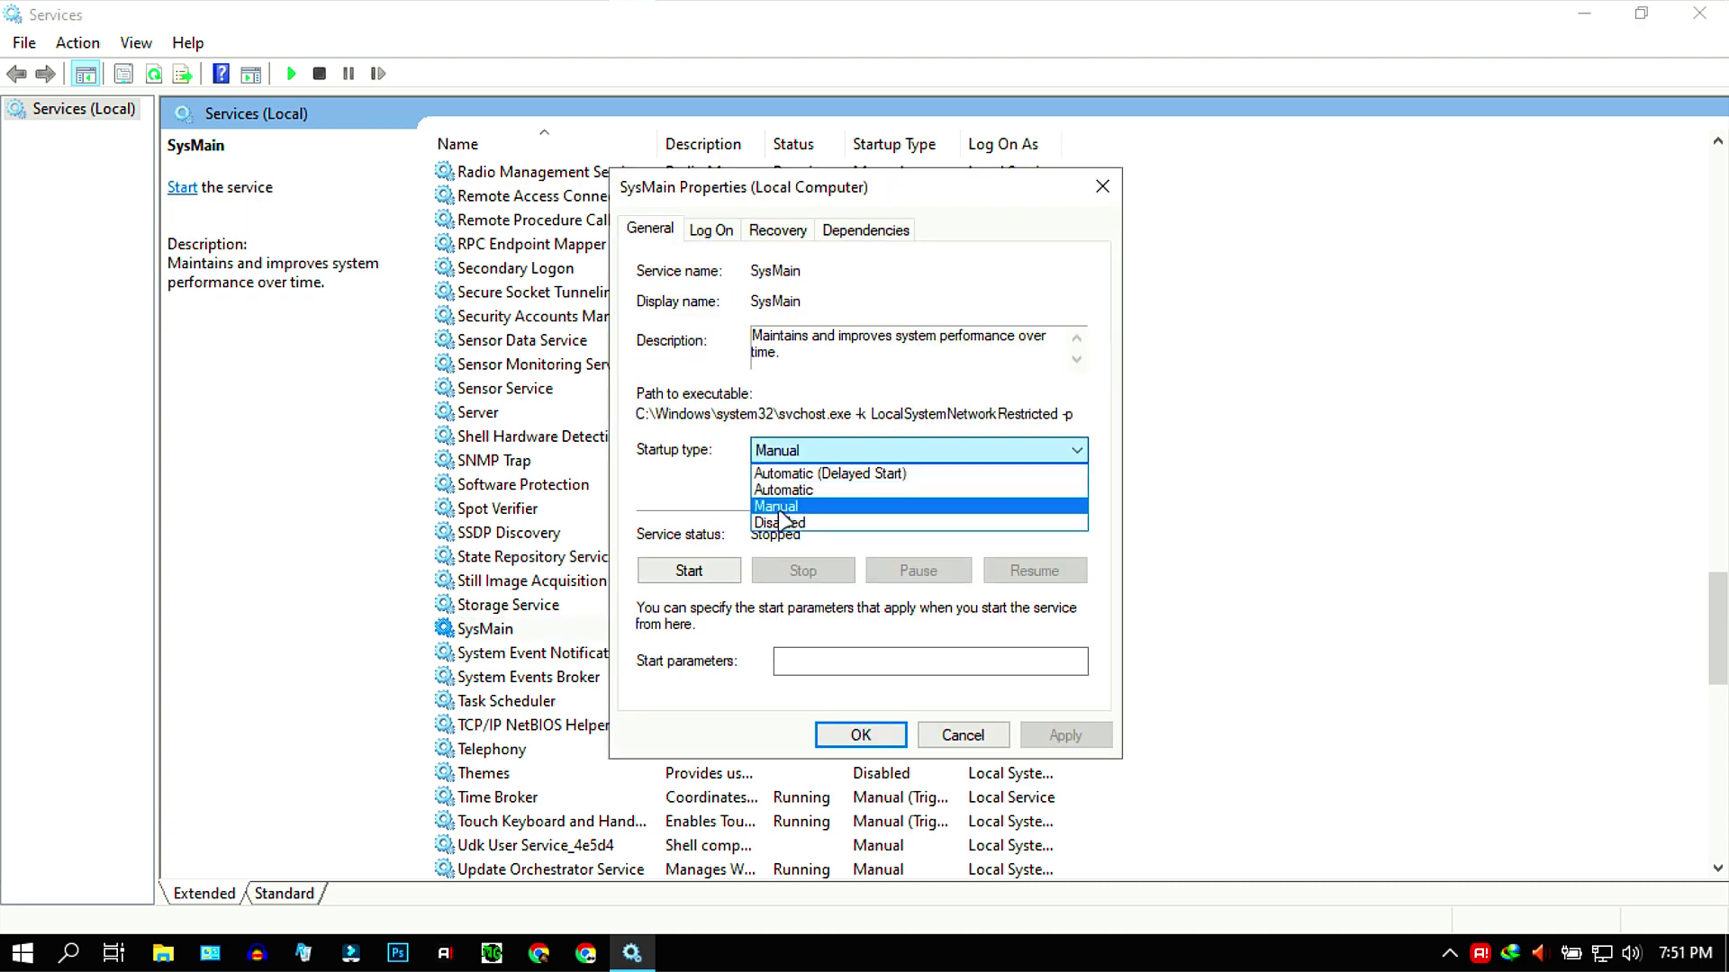
click(758, 526)
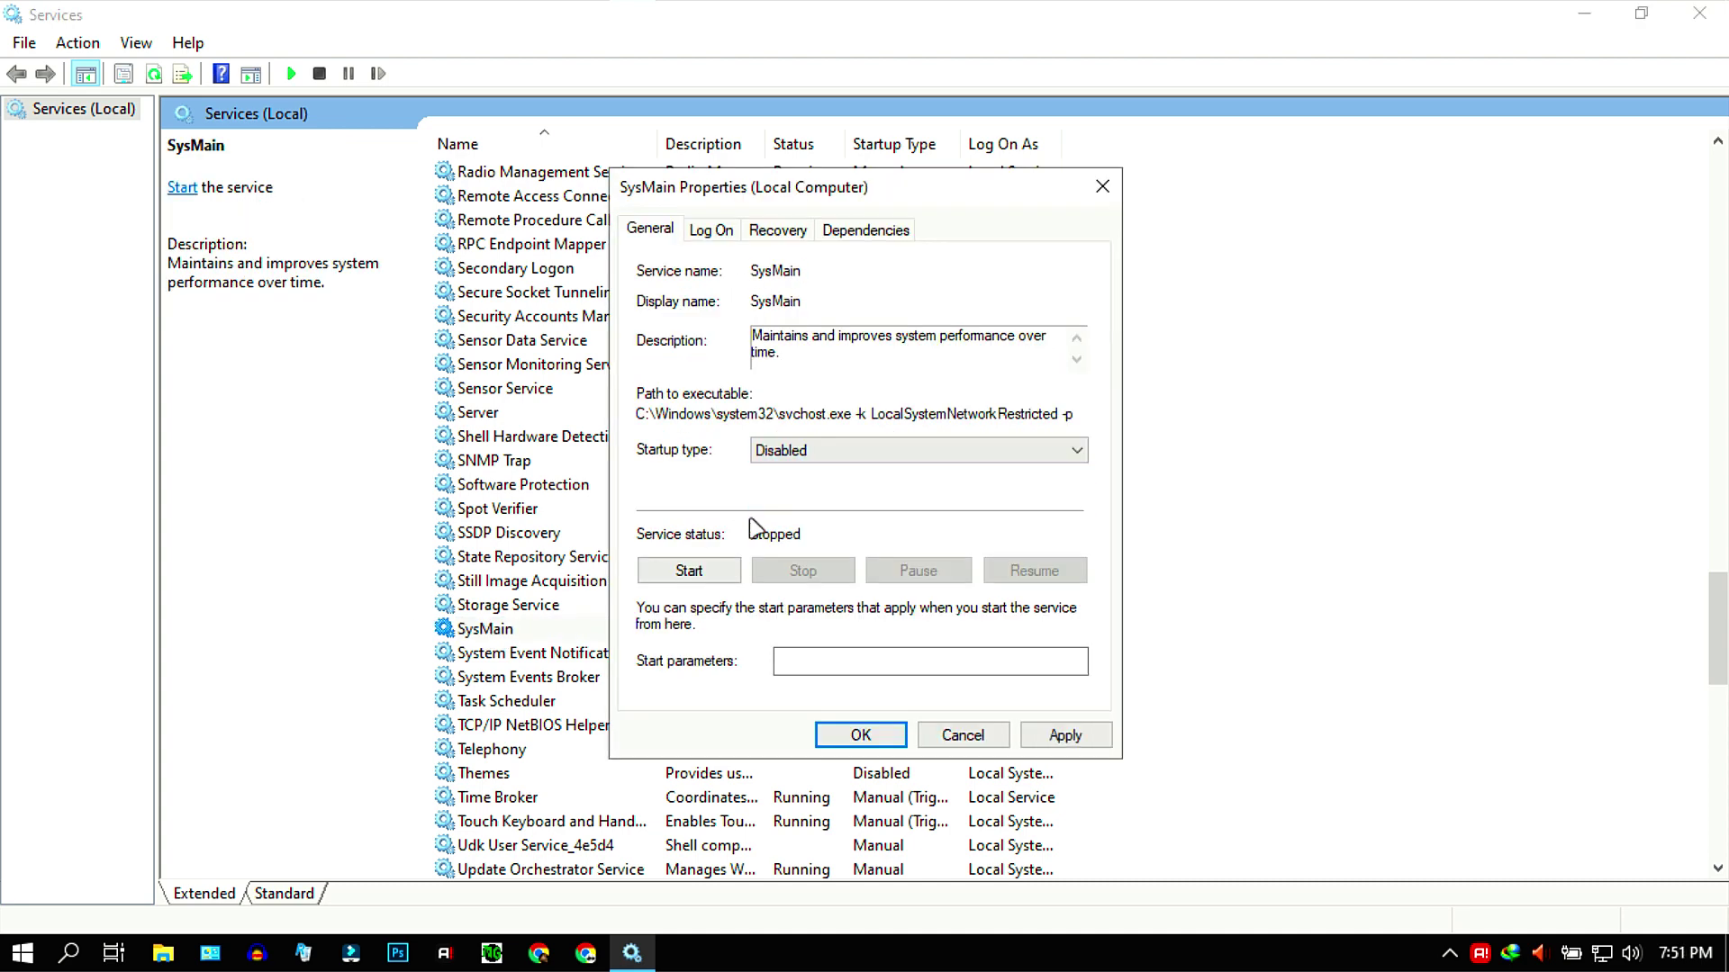
click(1061, 732)
click(862, 735)
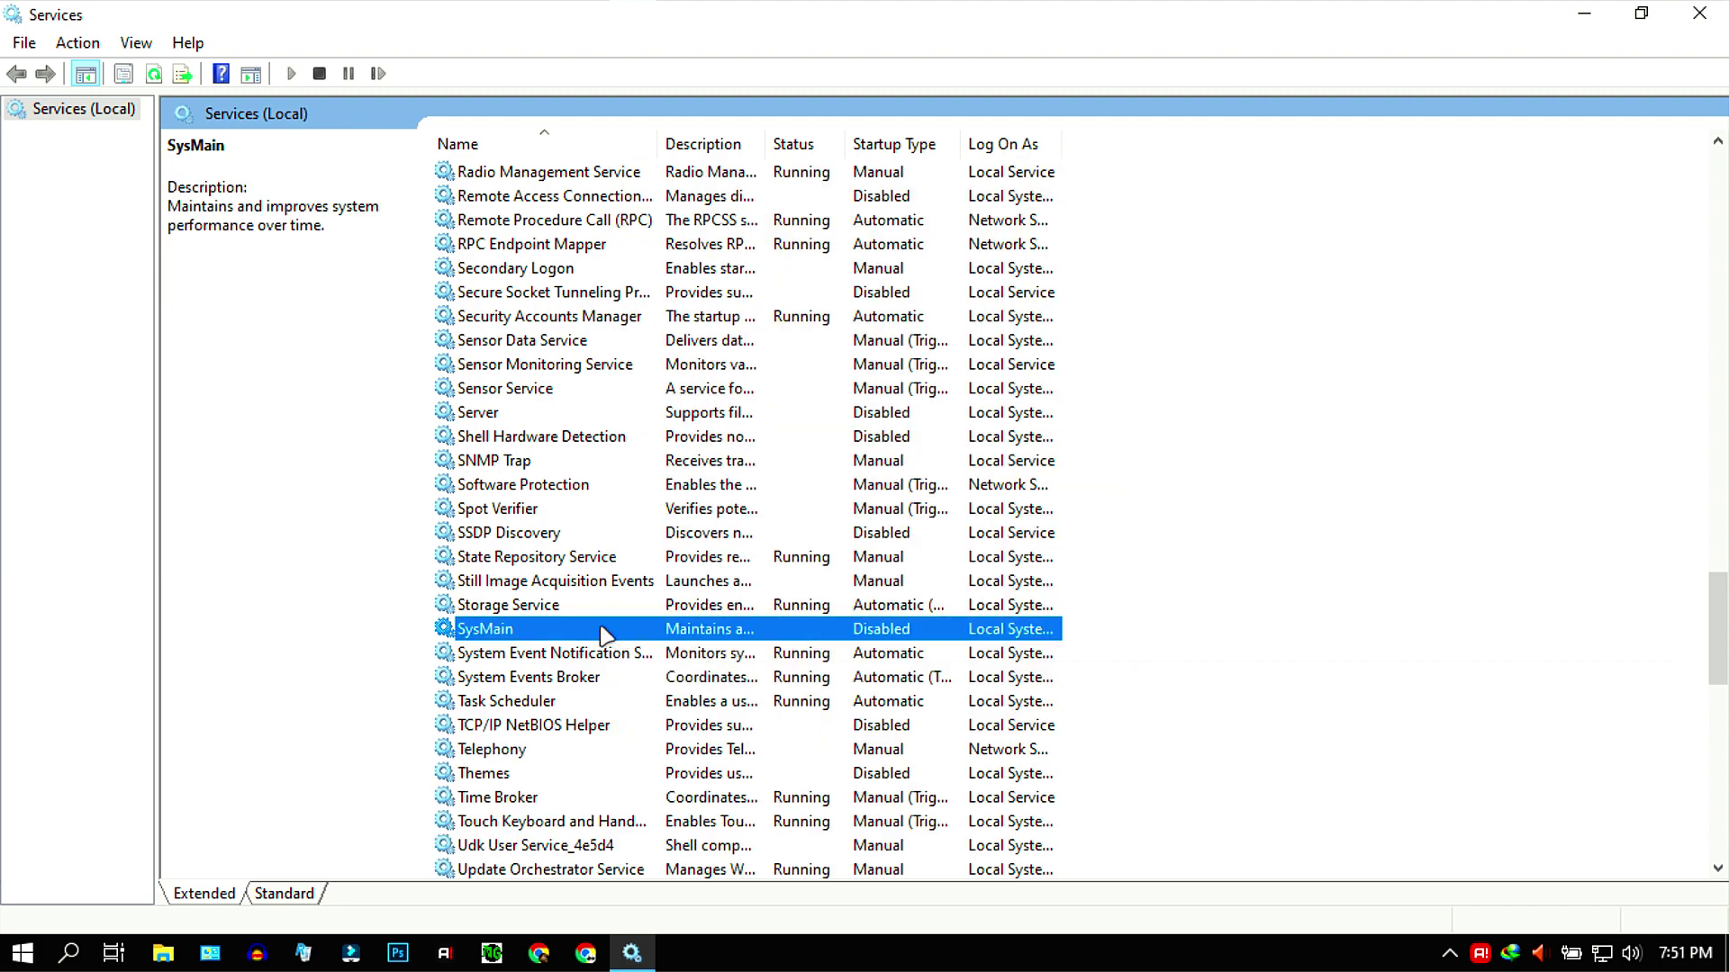
Set the Windows Search service's startup type to Disabled and apply the change.
scroll(601, 635, down, 13)
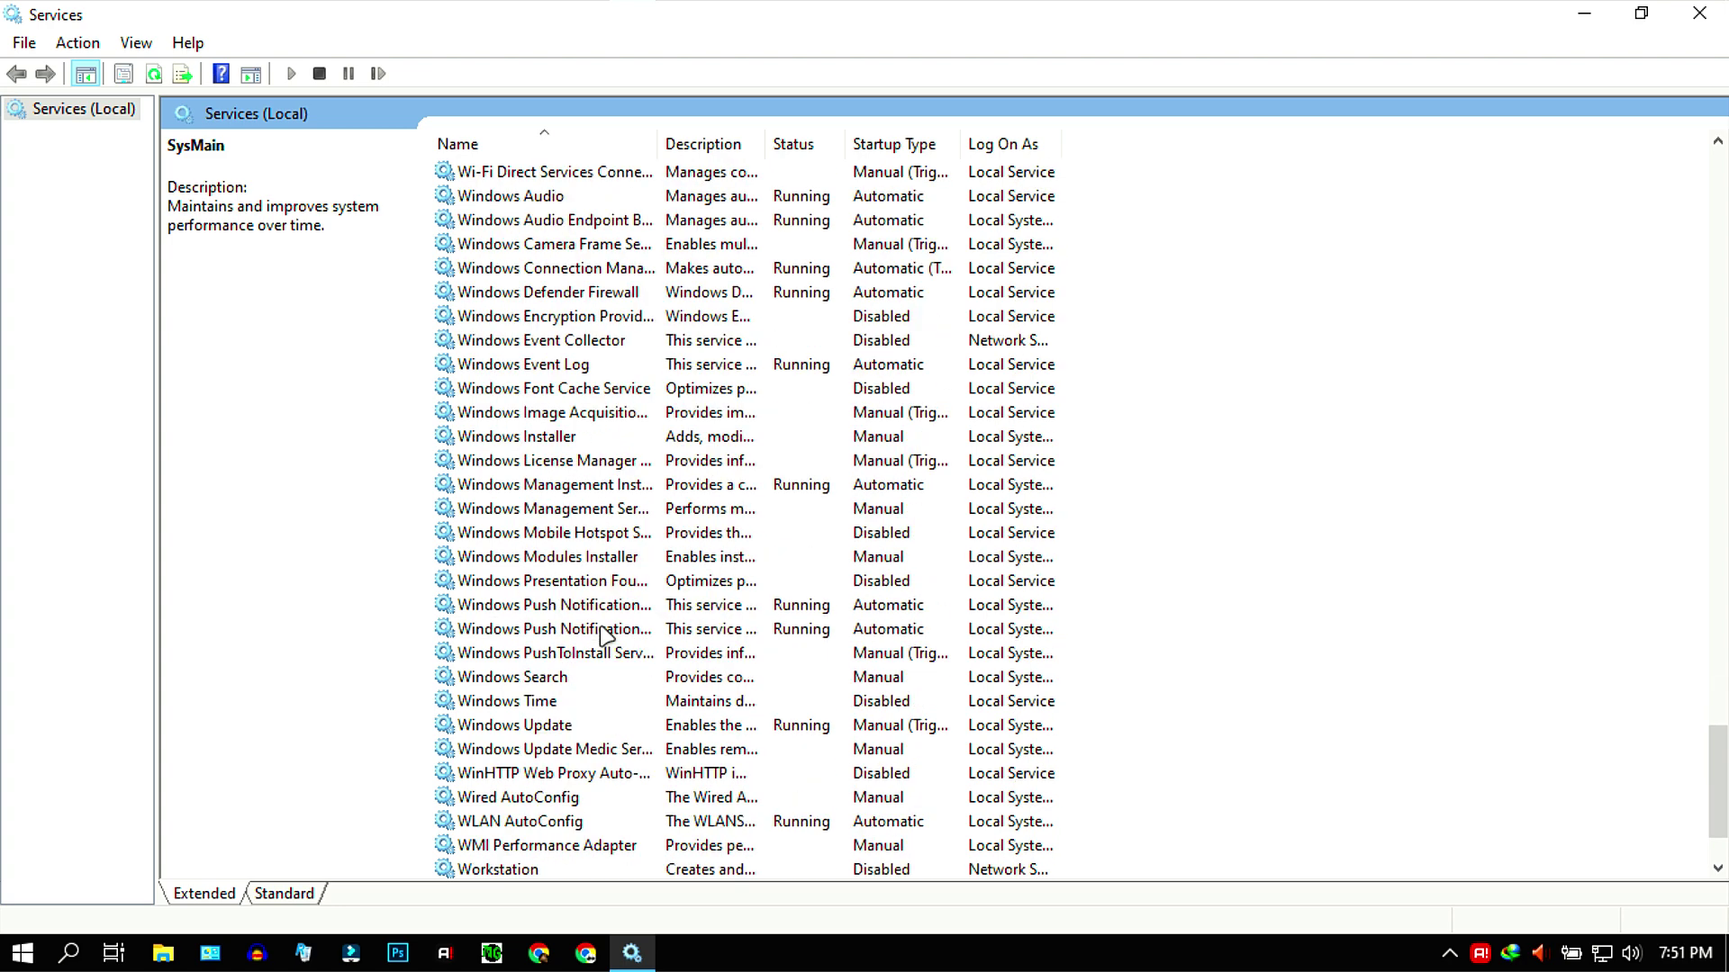
scroll(603, 635, down, 1)
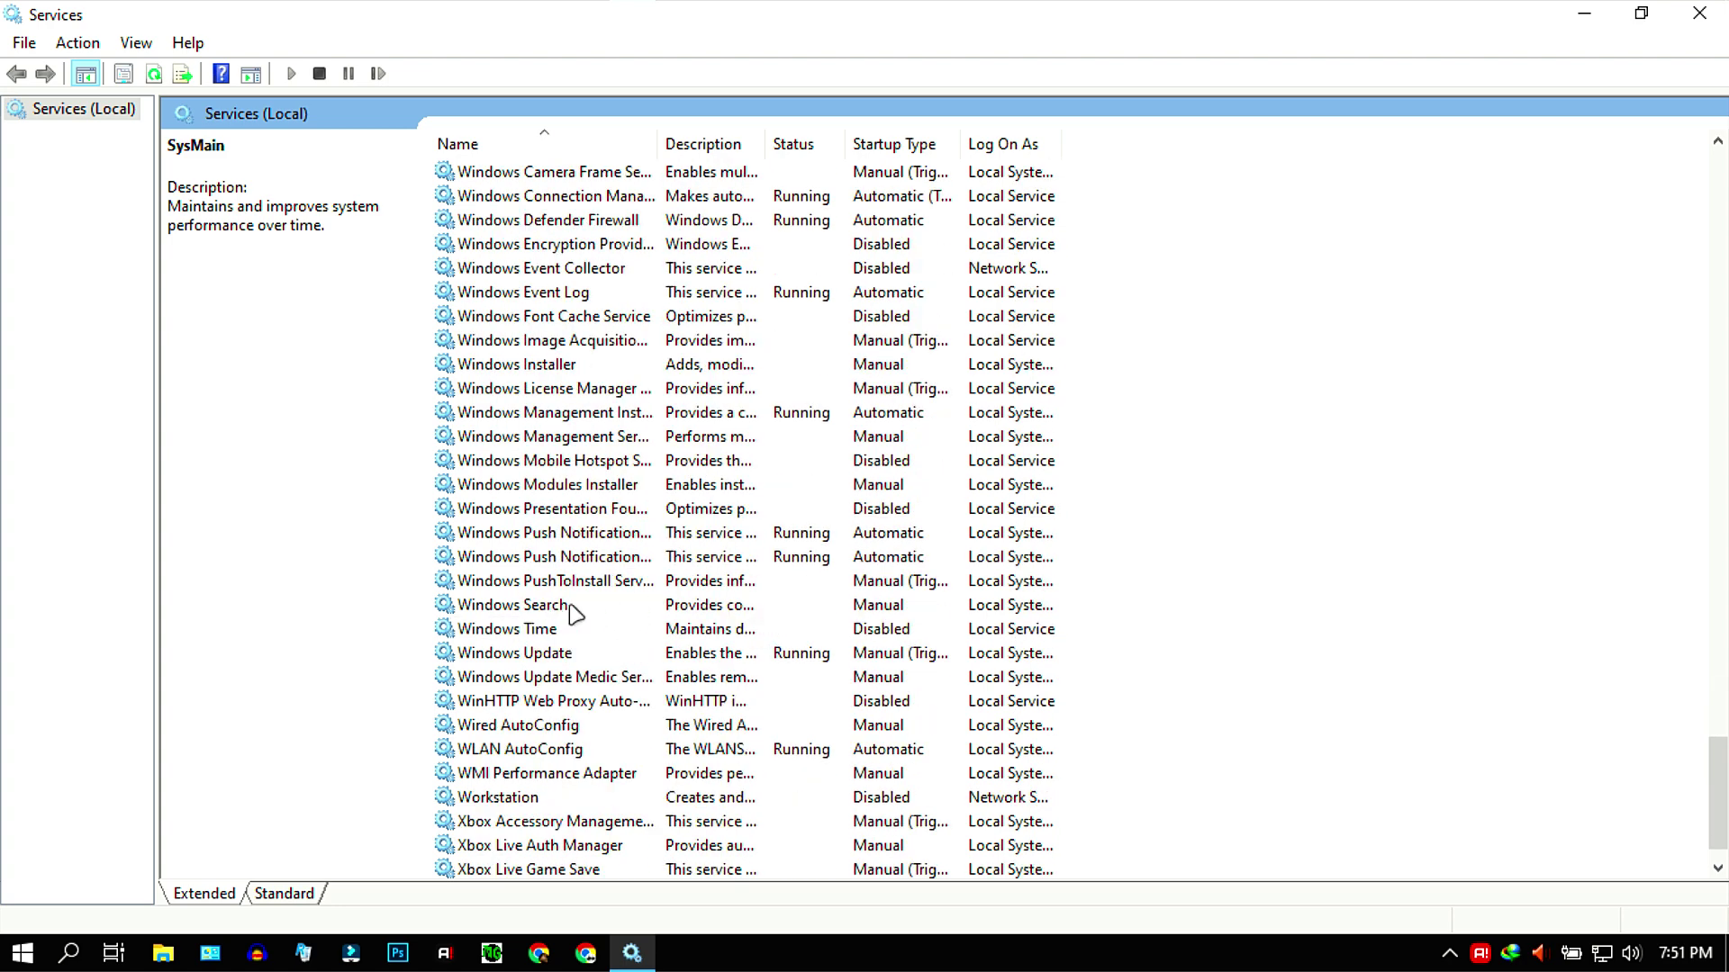
click(612, 608)
double_click(583, 607)
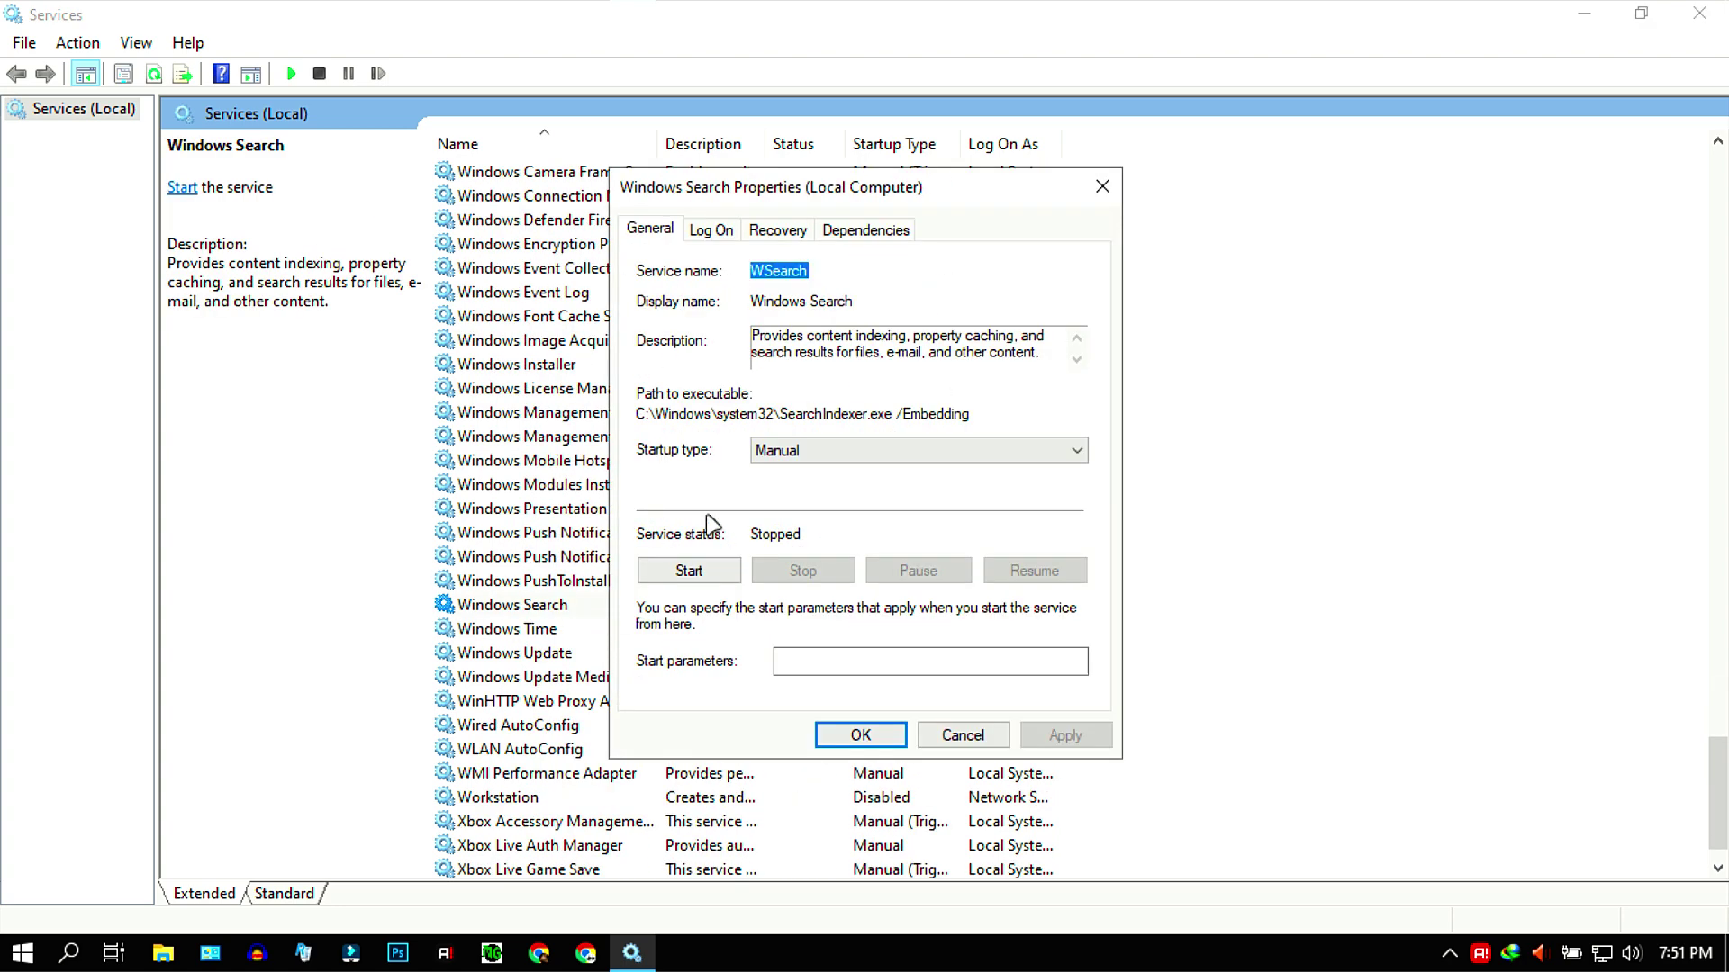
click(792, 450)
click(787, 527)
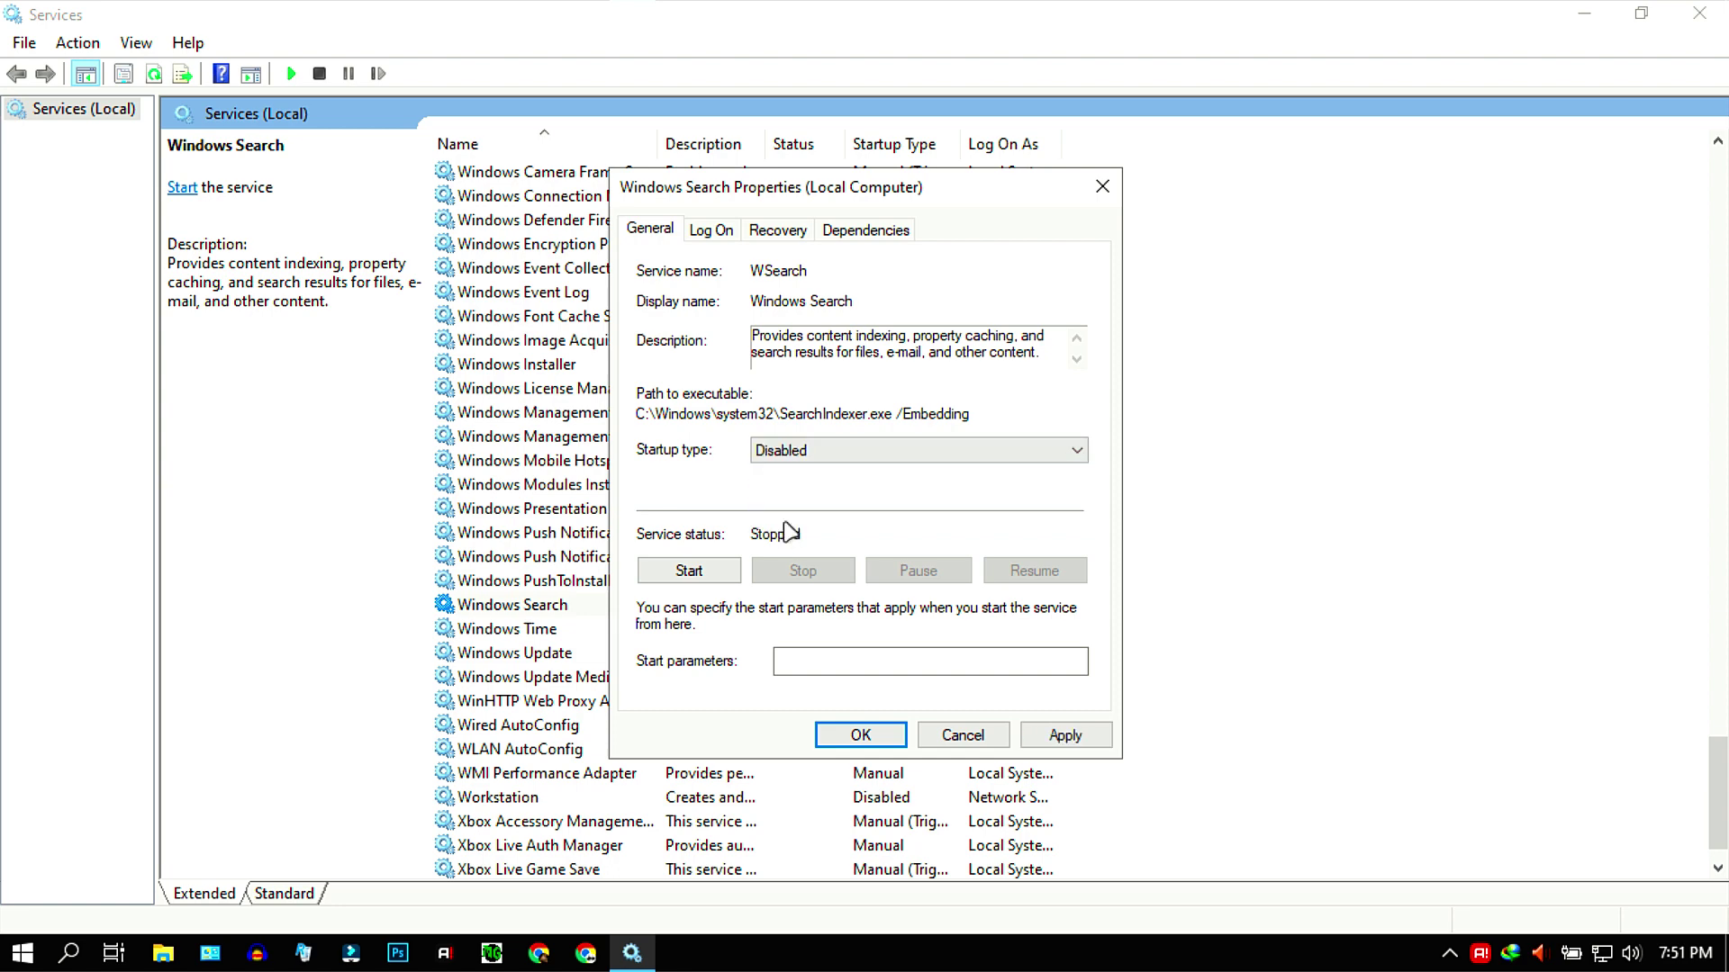
click(1065, 735)
click(860, 735)
click(773, 608)
Stop the Windows Update service, set its startup type to Disabled and apply the change.
click(679, 654)
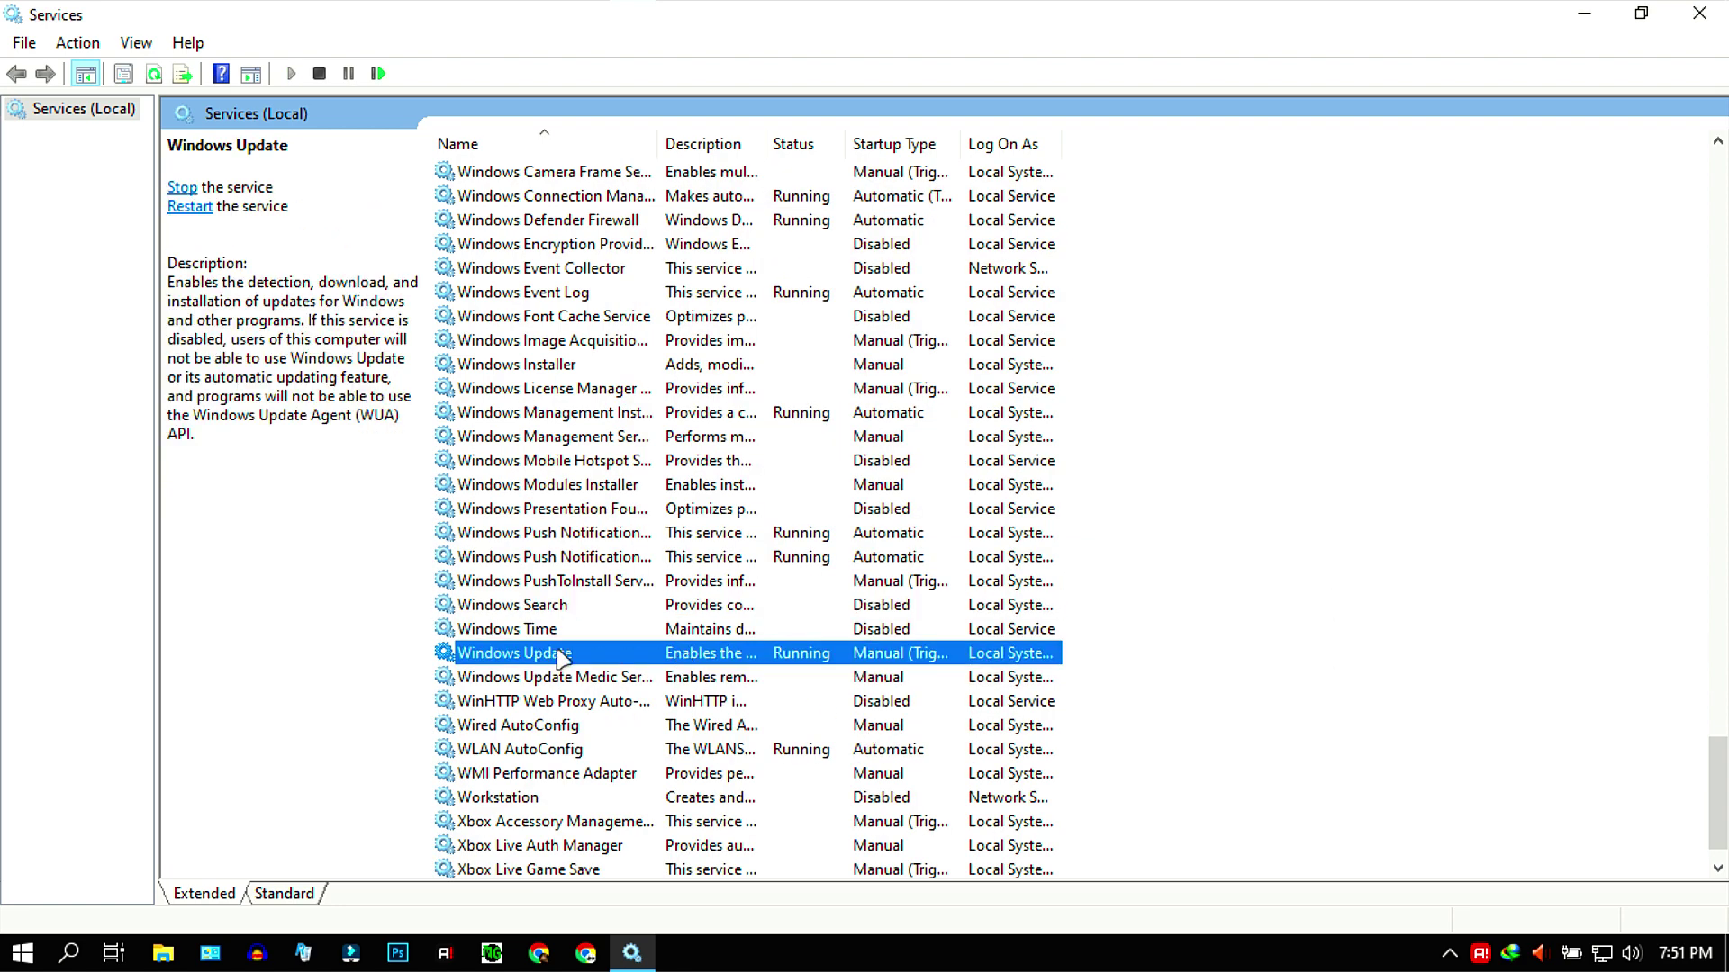
double_click(574, 655)
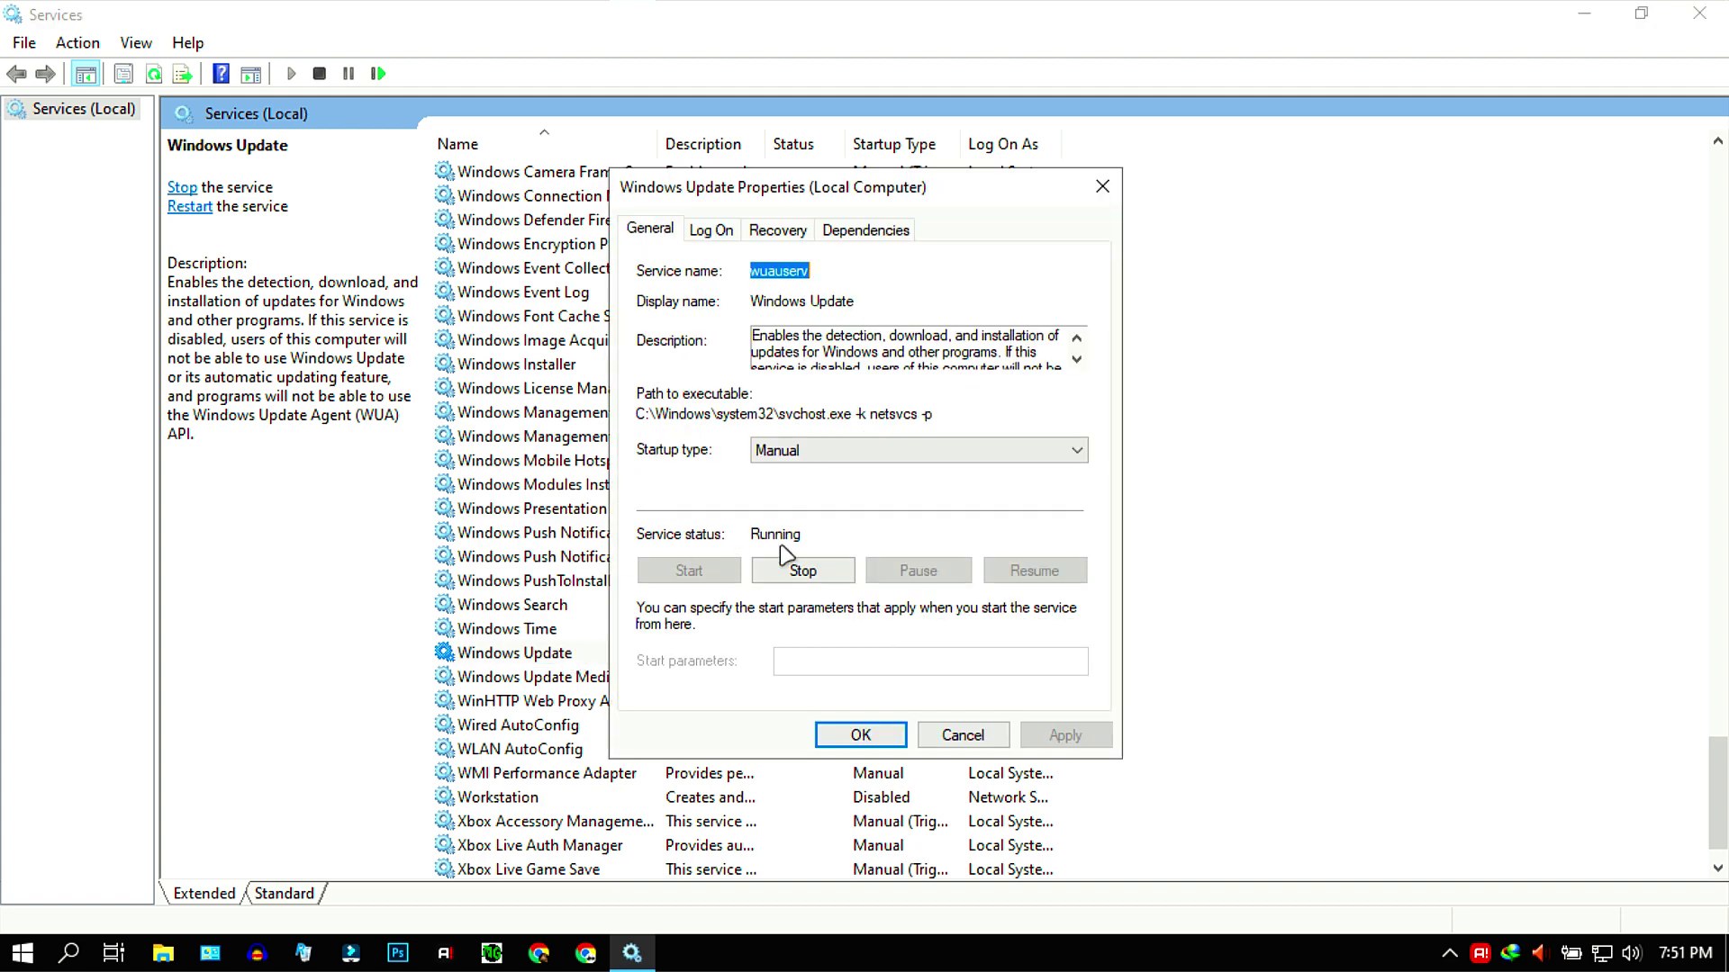
click(792, 569)
click(901, 450)
click(783, 520)
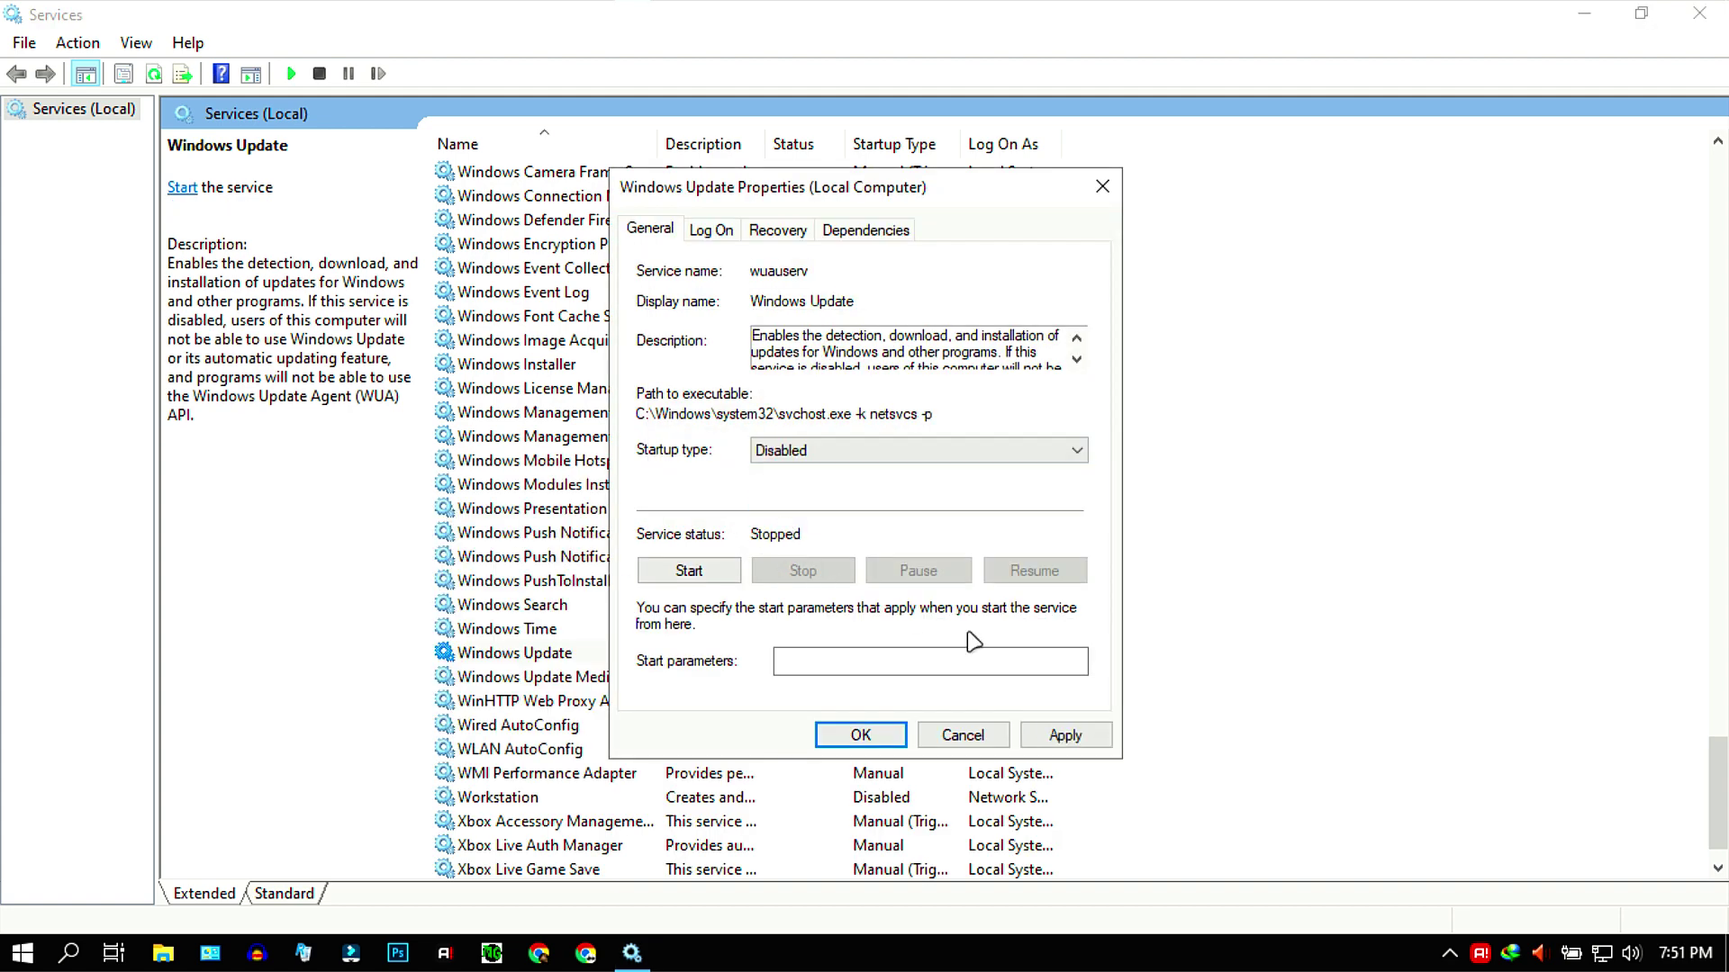
click(1062, 735)
click(864, 735)
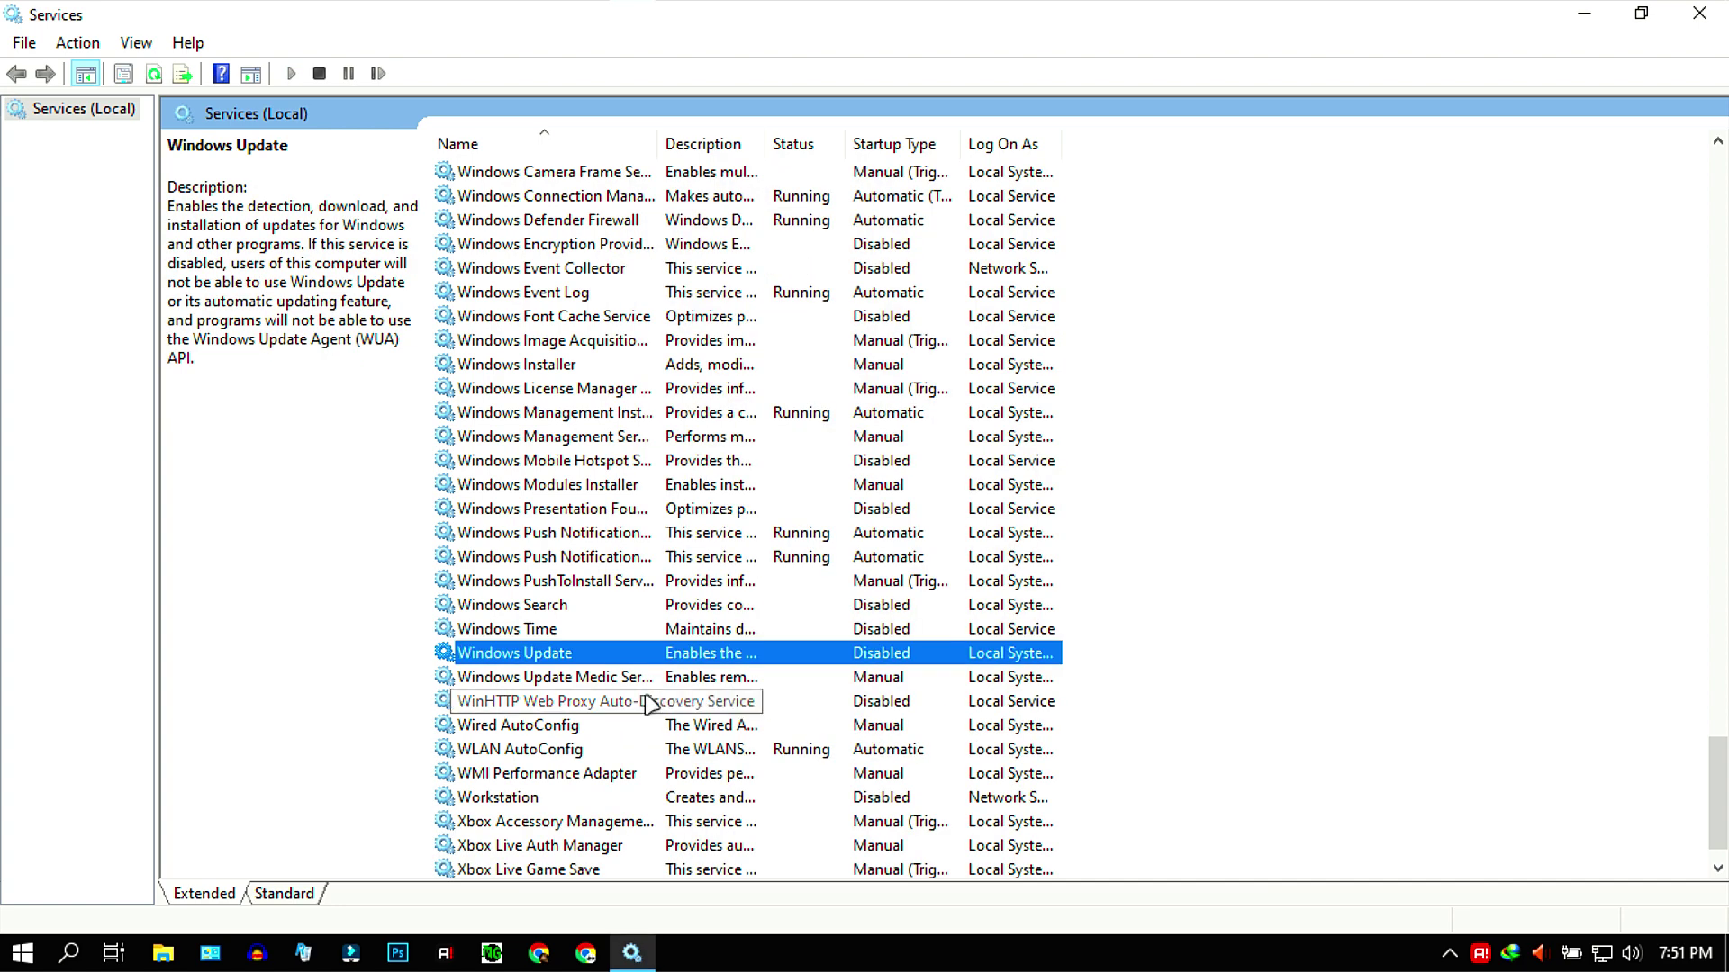
Set the Print Spooler service's startup type to Disabled and apply the change.
key(s)
scroll(567, 460, up, 3)
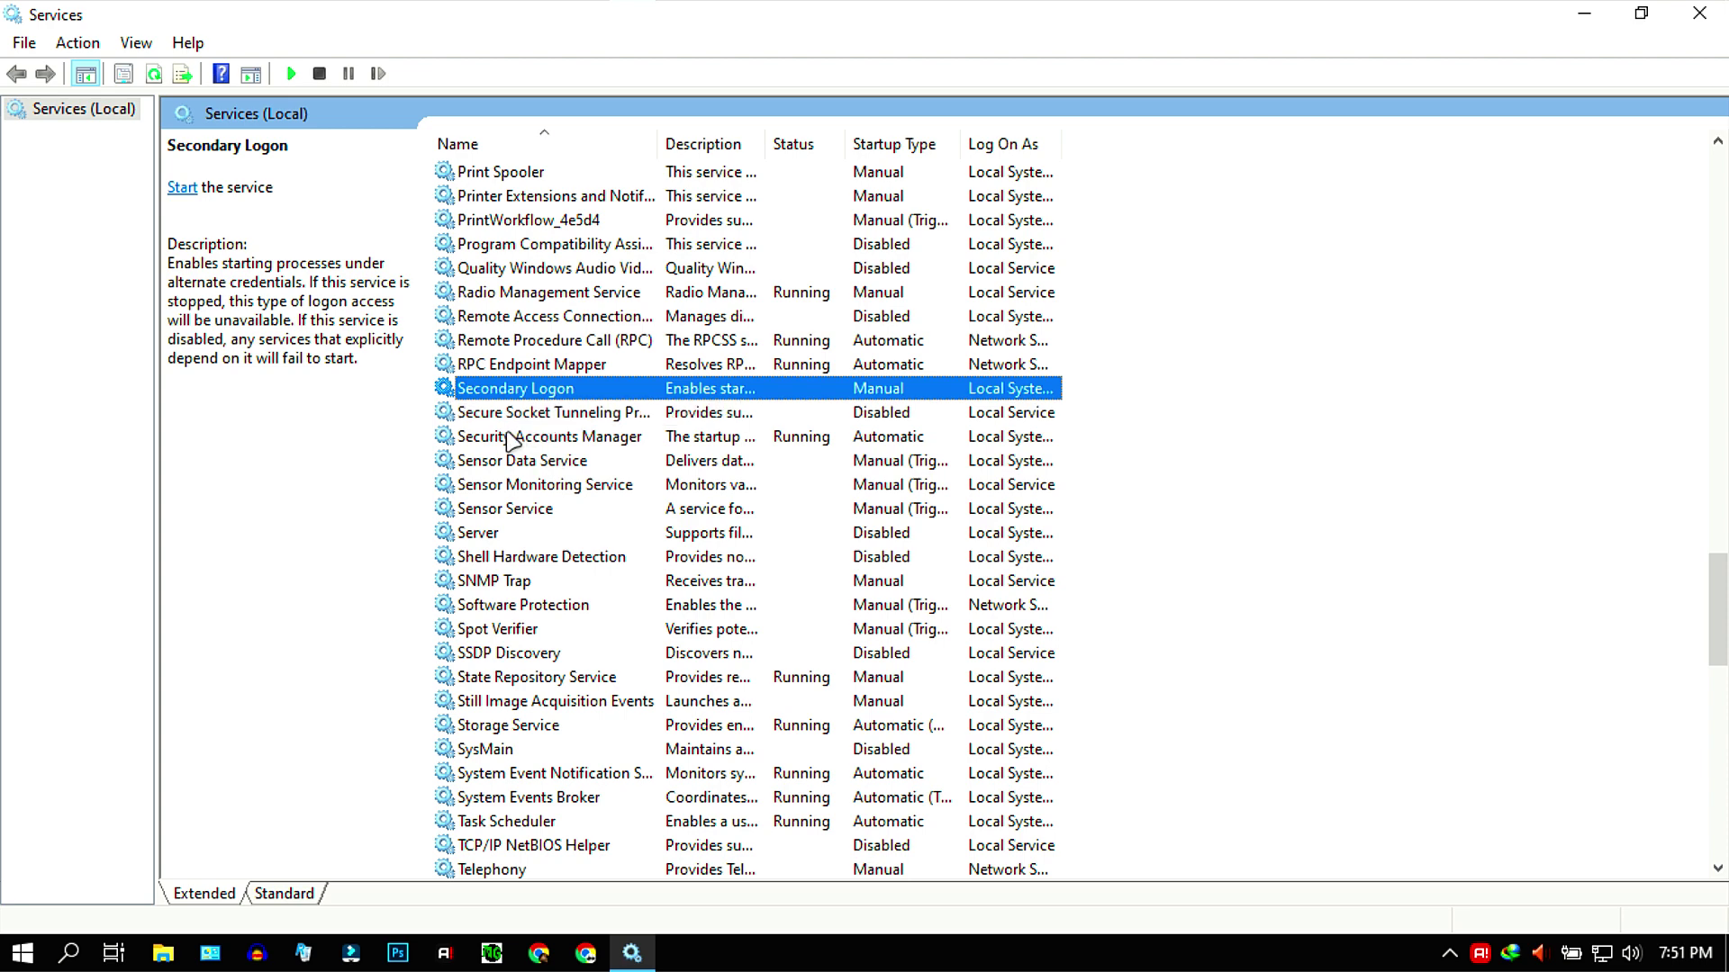
scroll(486, 344, up, 2)
click(504, 317)
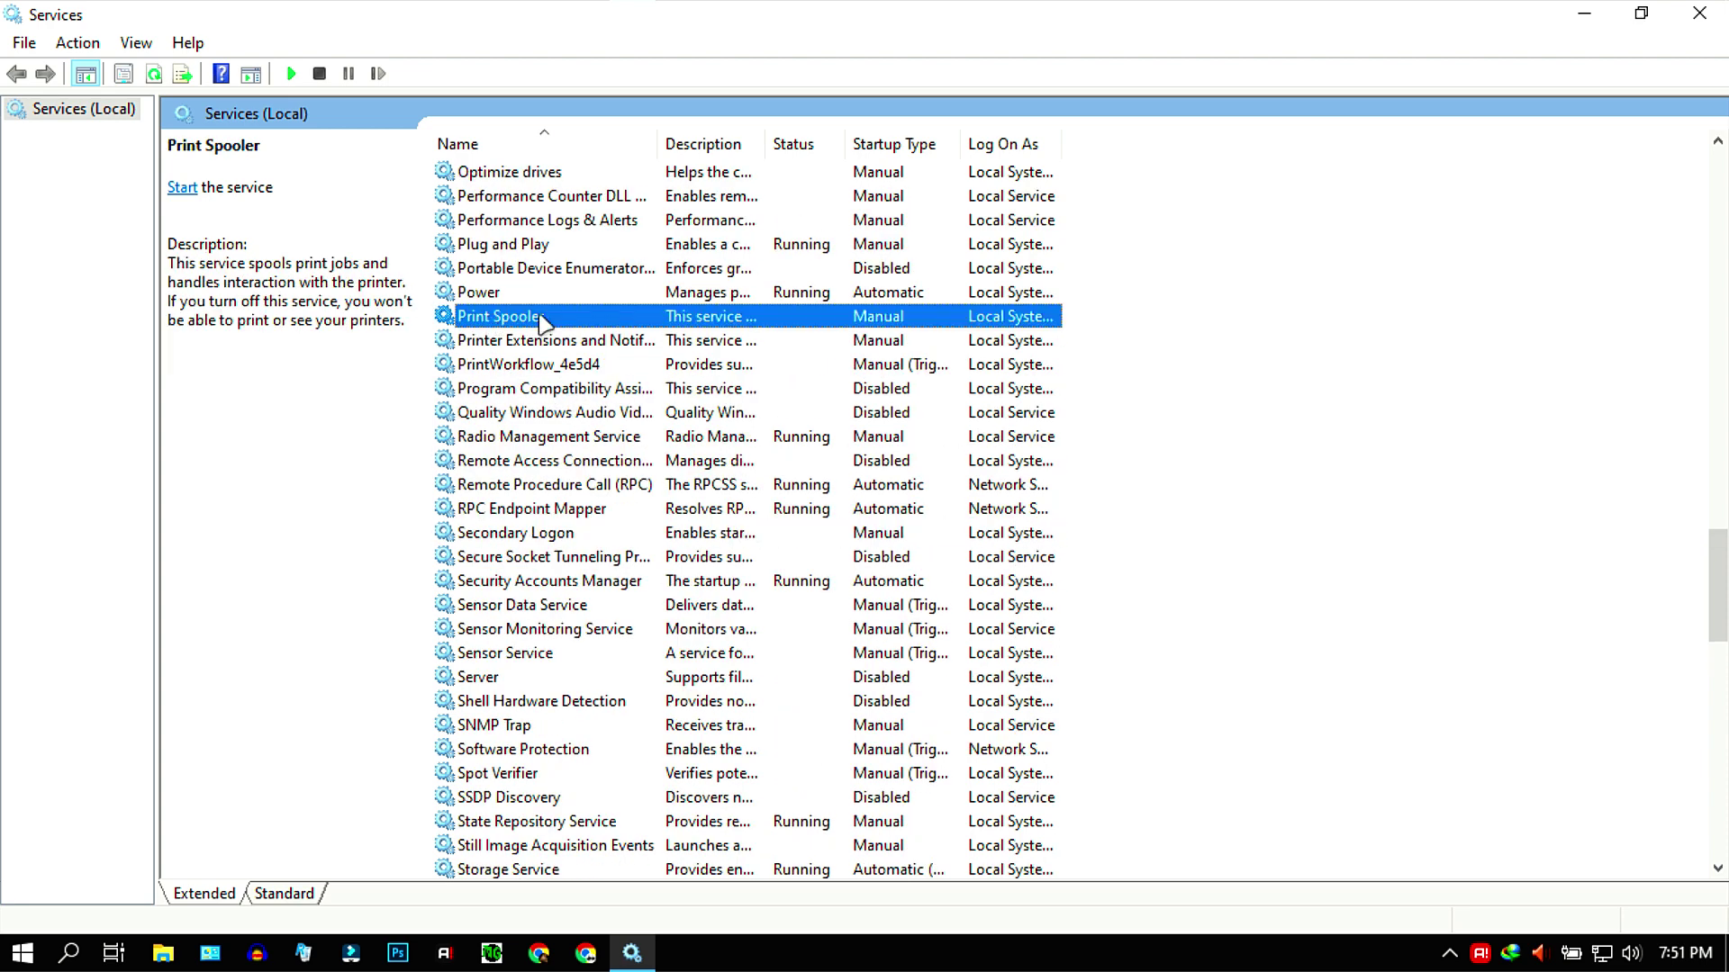
double_click(497, 317)
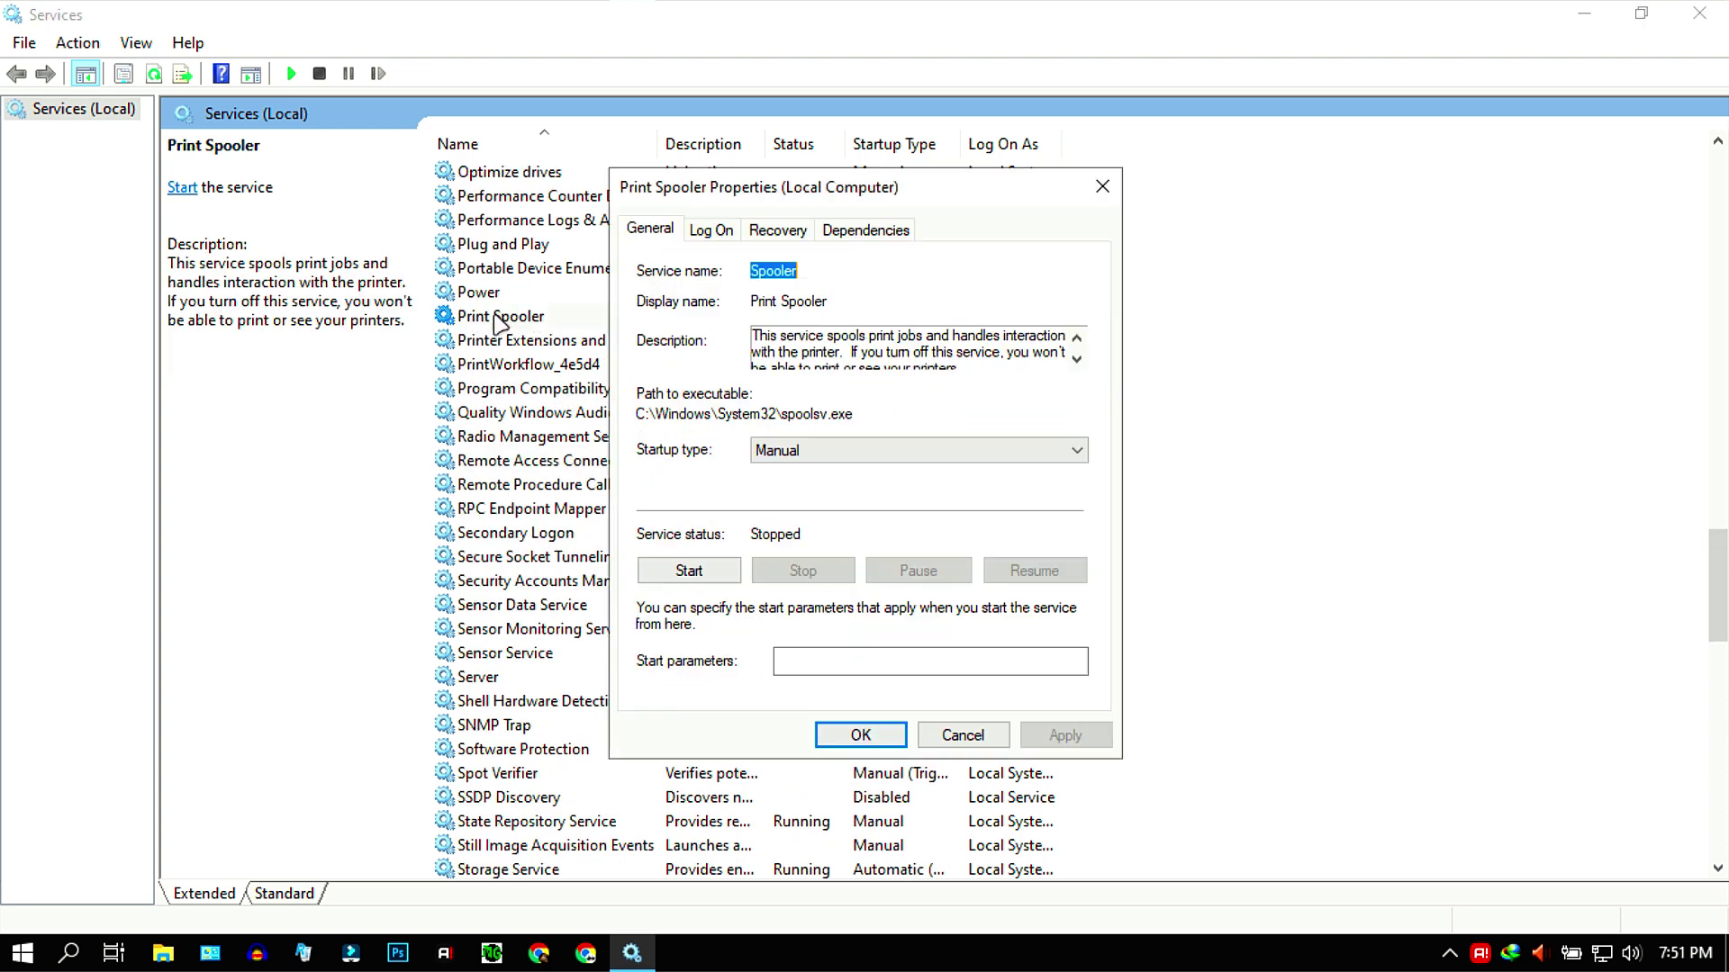
click(783, 450)
click(787, 518)
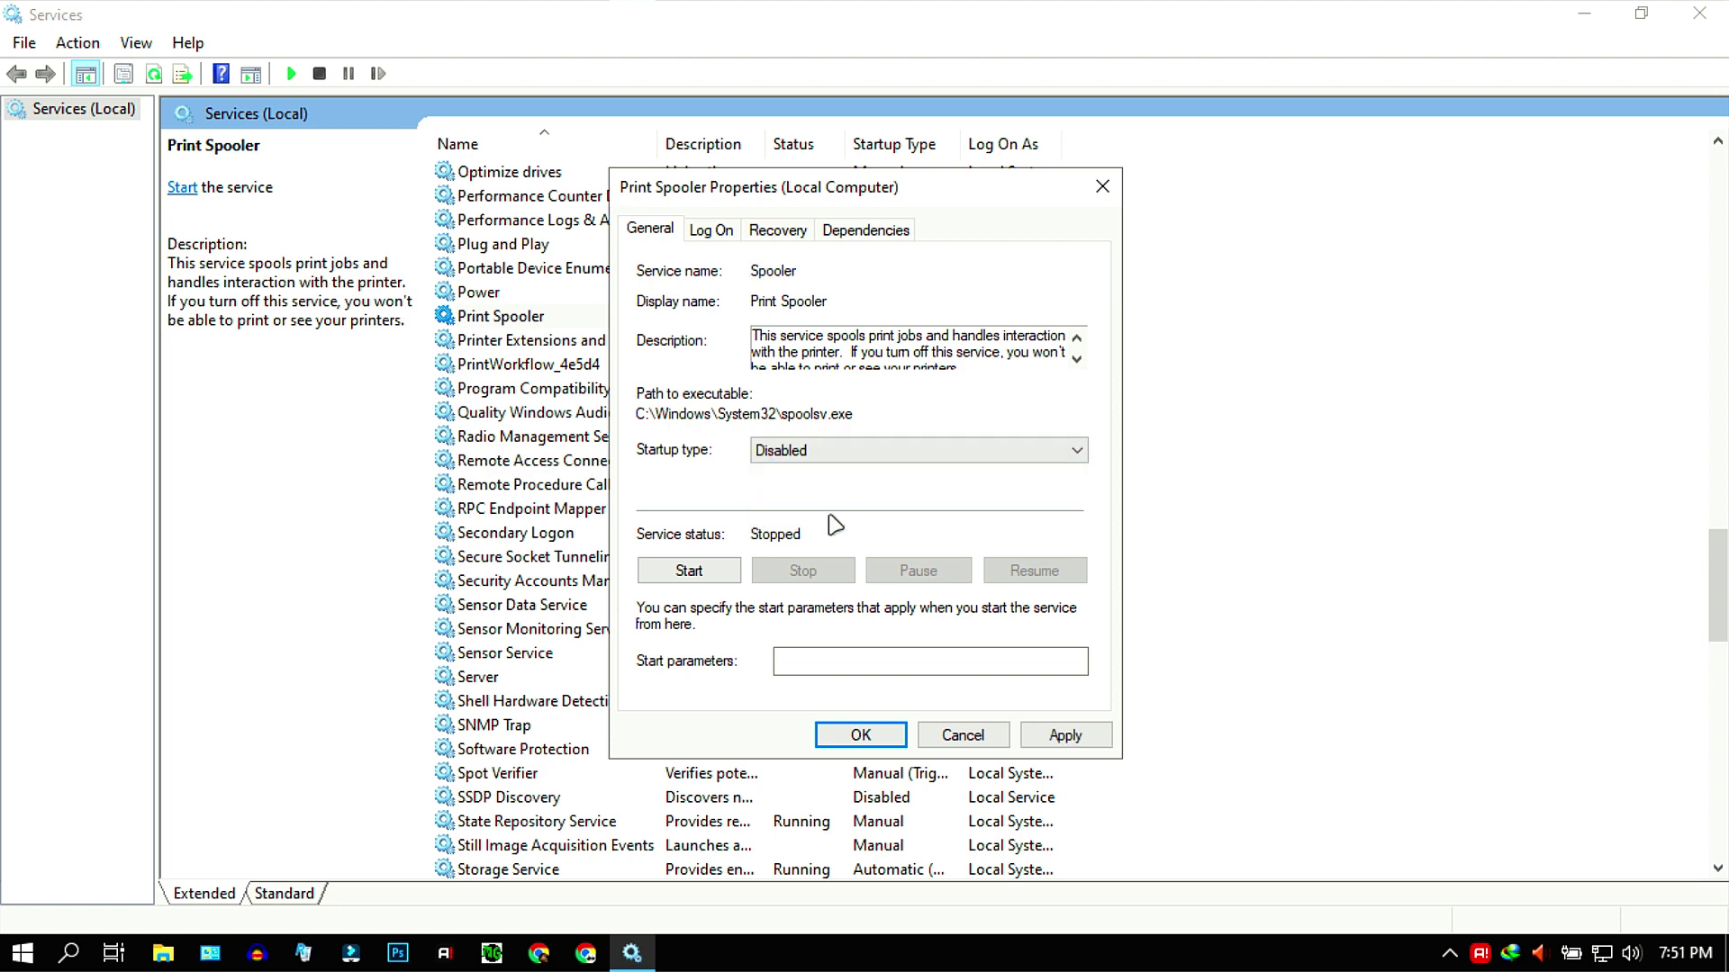
click(1045, 734)
click(869, 732)
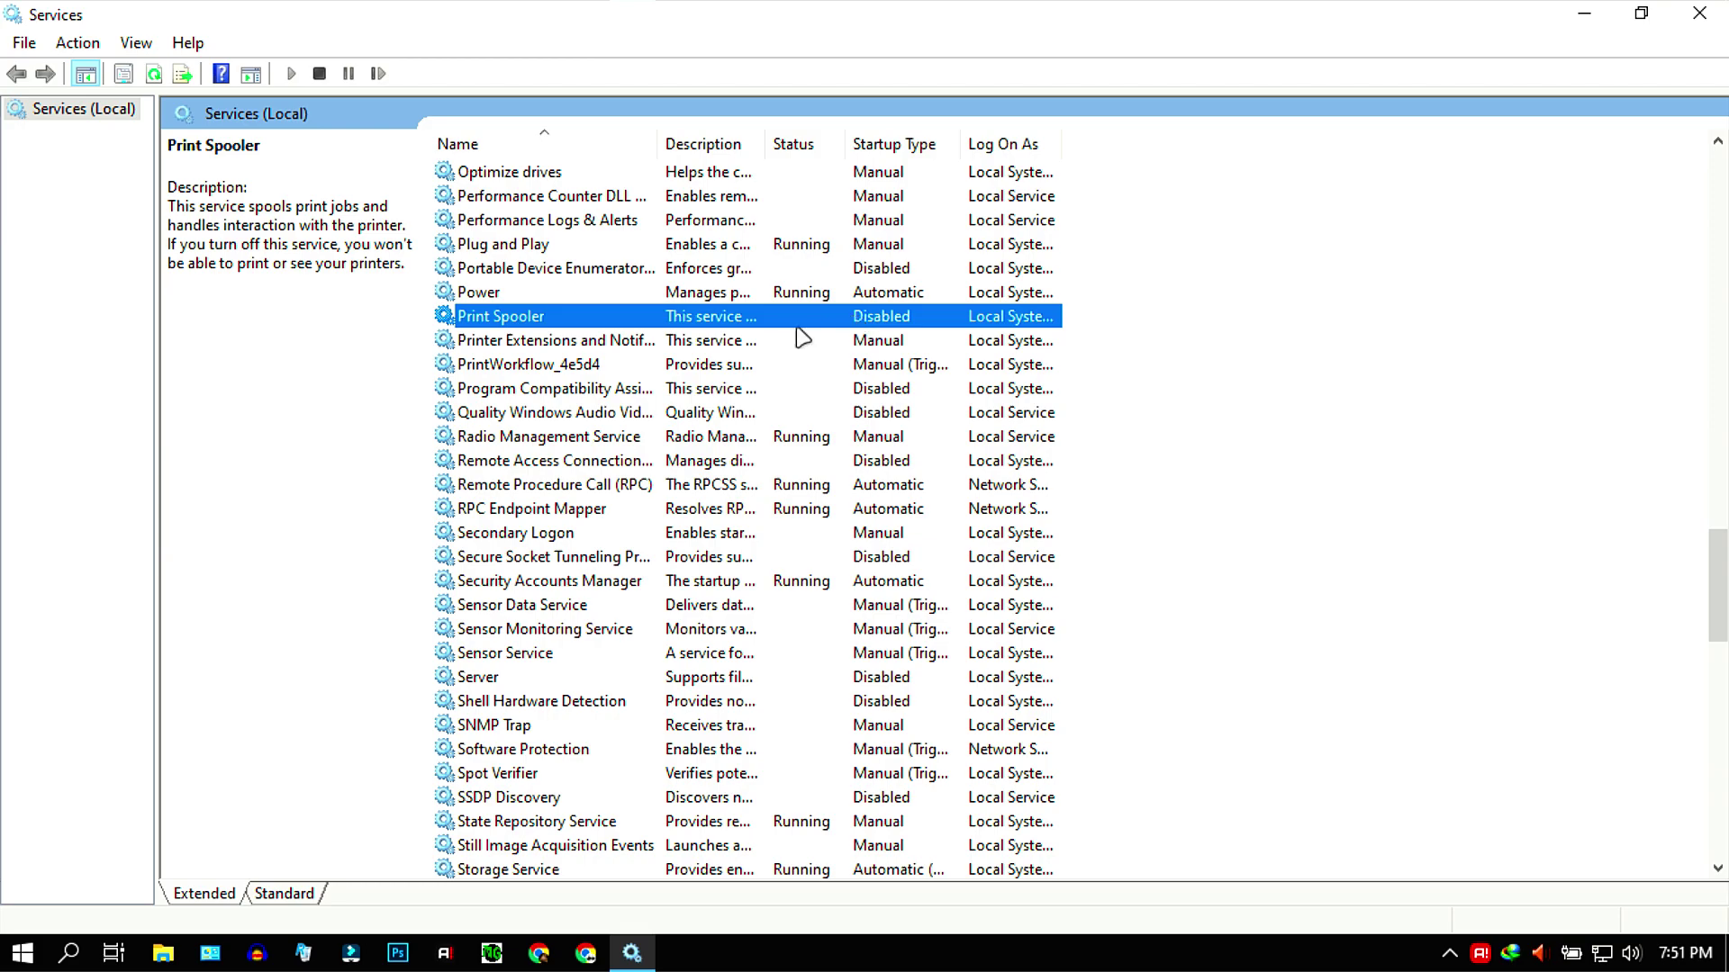
Close the Services window and refresh the desktop.
click(1699, 12)
right_click(513, 374)
click(558, 448)
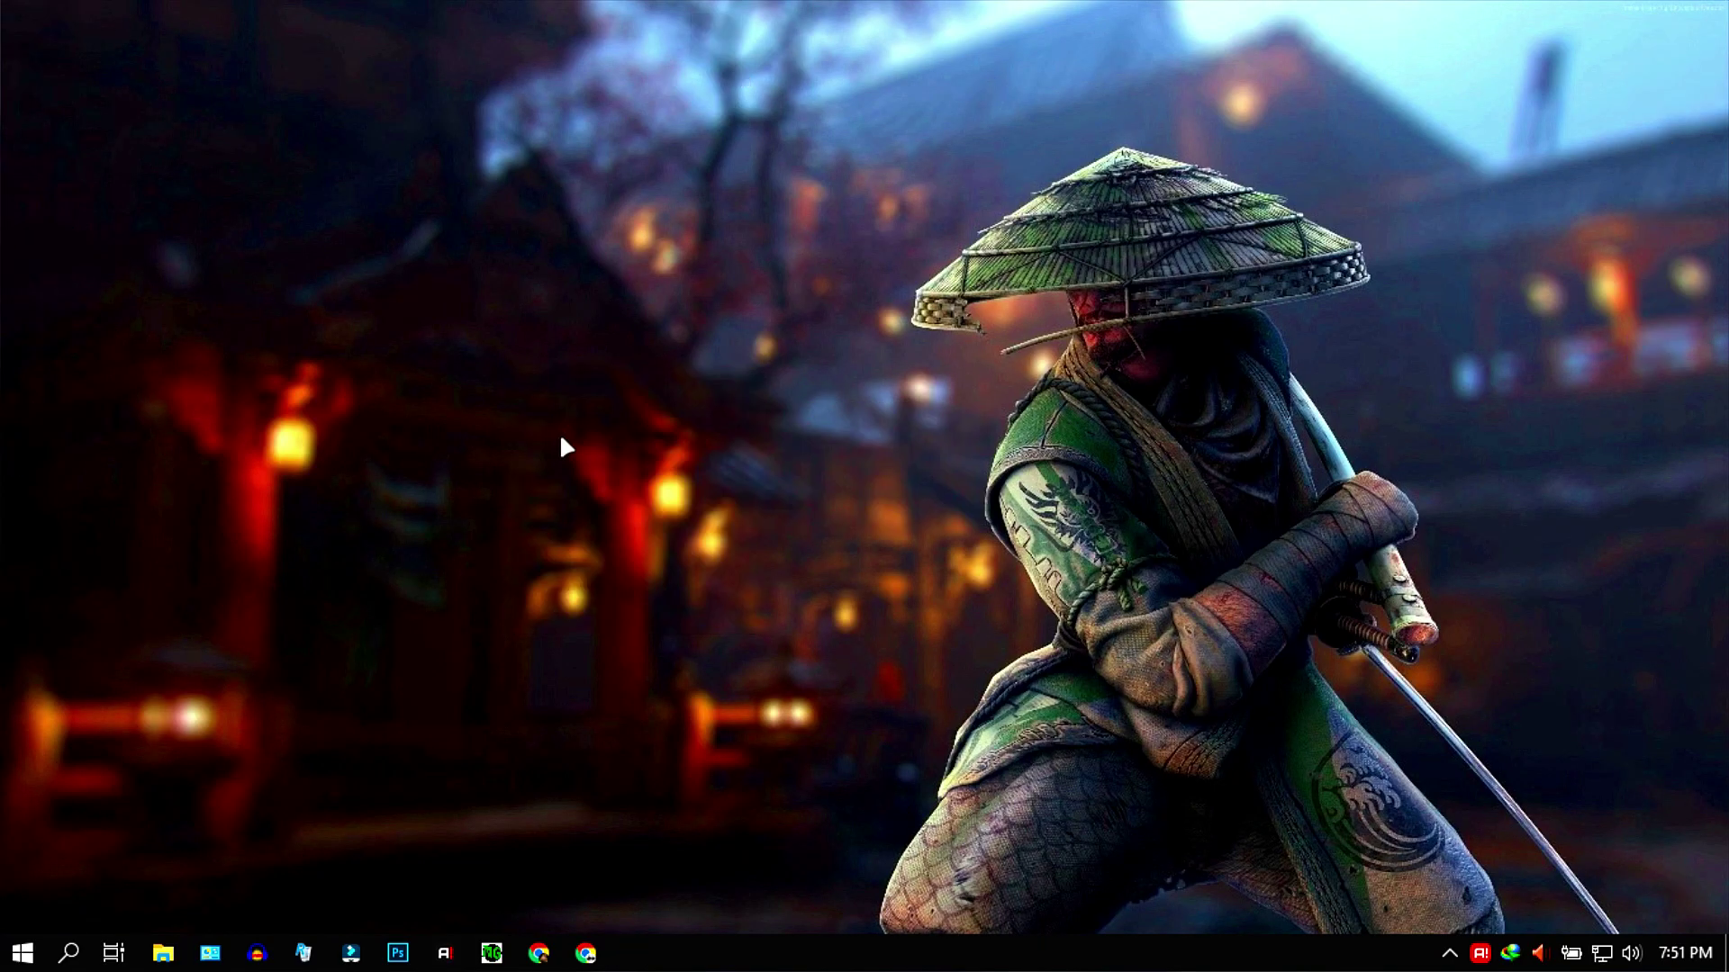
Search Windows for "reg" and launch Registry Editor.
key(super)
text(reg)
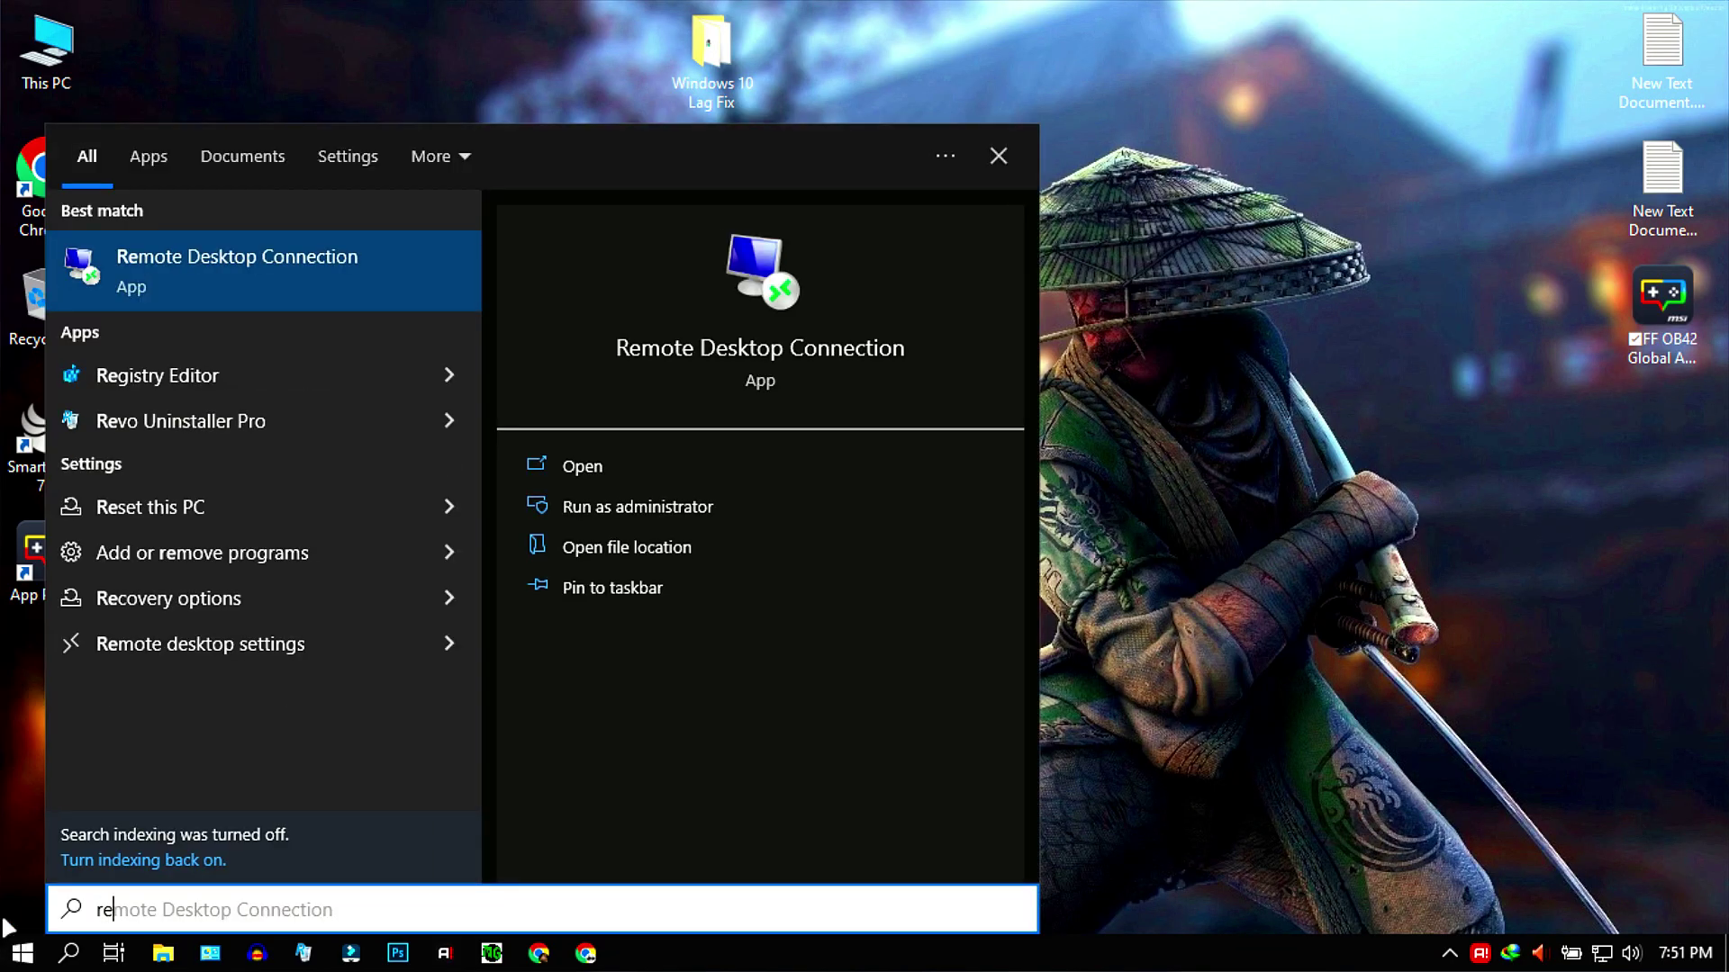
click(573, 468)
click(721, 631)
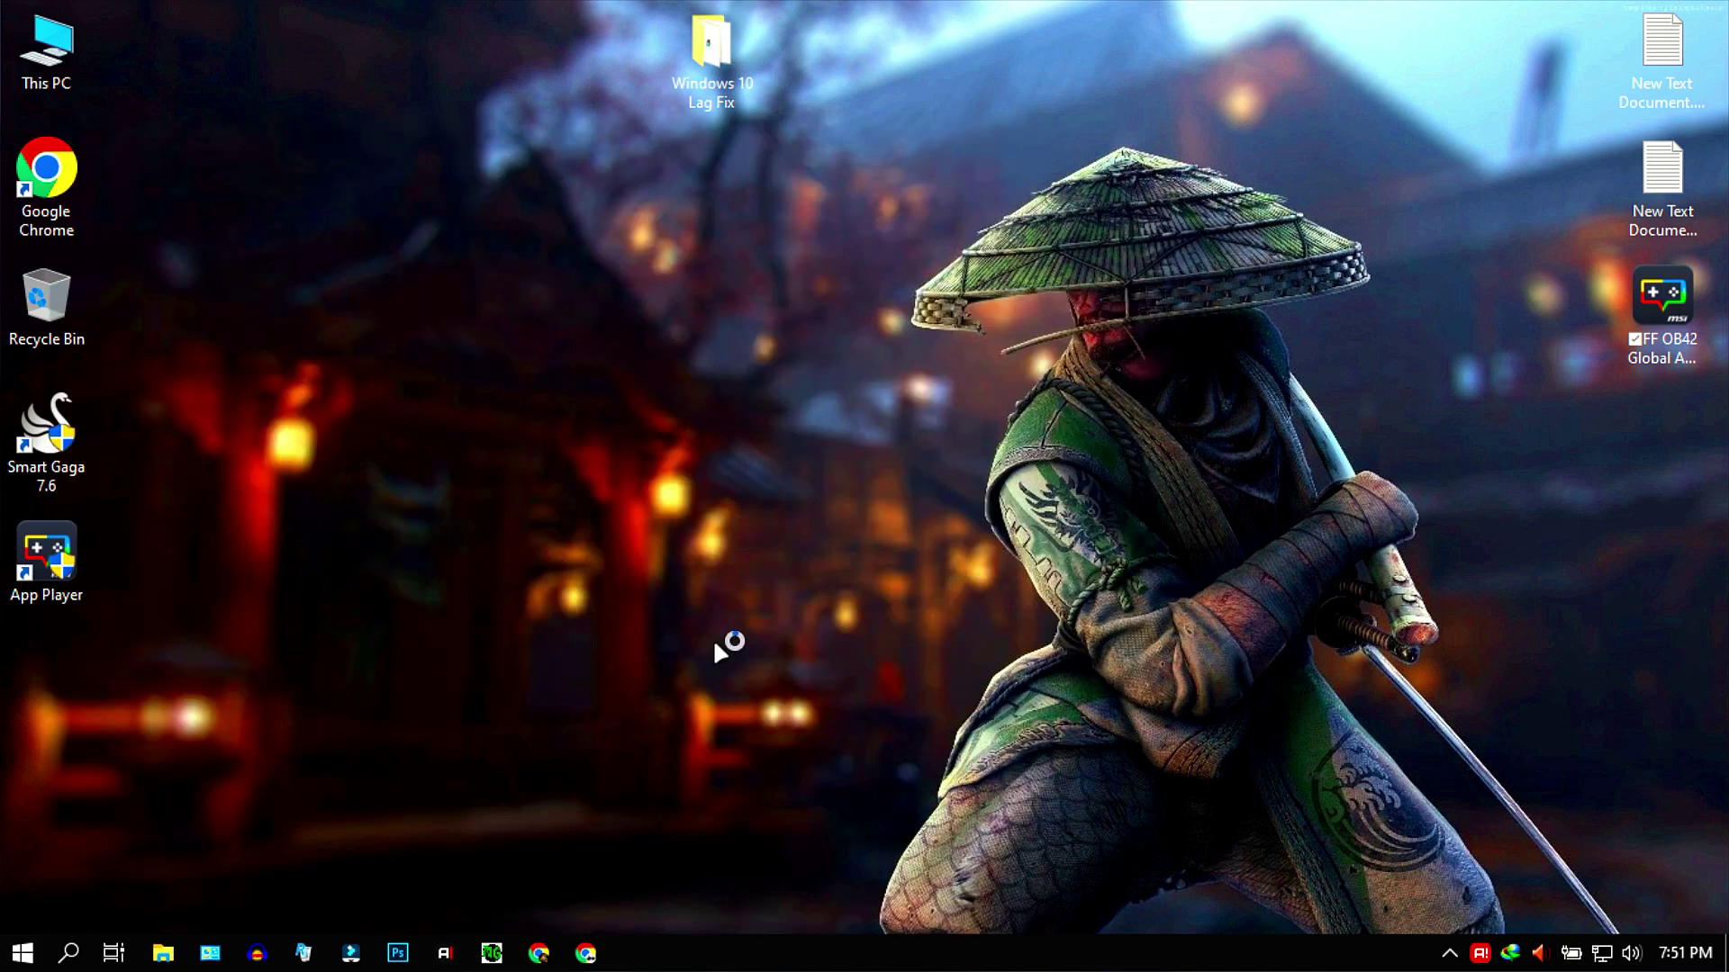
Collapse the SOFTWARE key and open HKEY_CURRENT_USER\System\GameConfigStore to show its GameDVR values.
scroll(126, 459, up, 10)
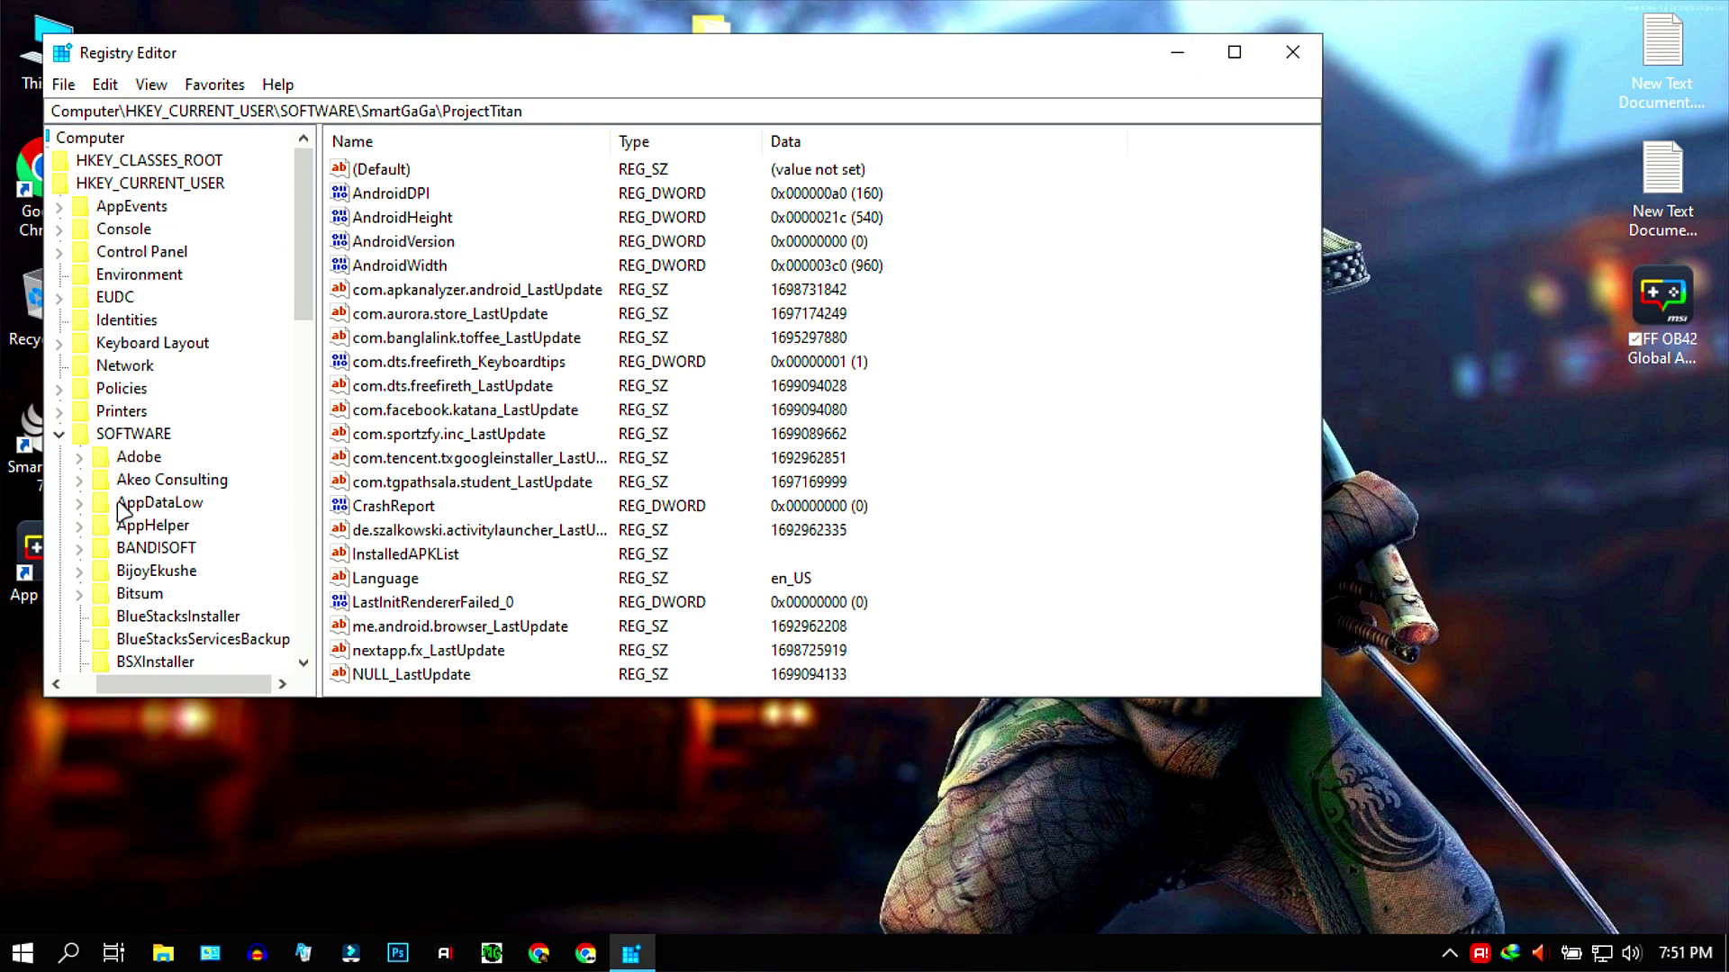
click(60, 436)
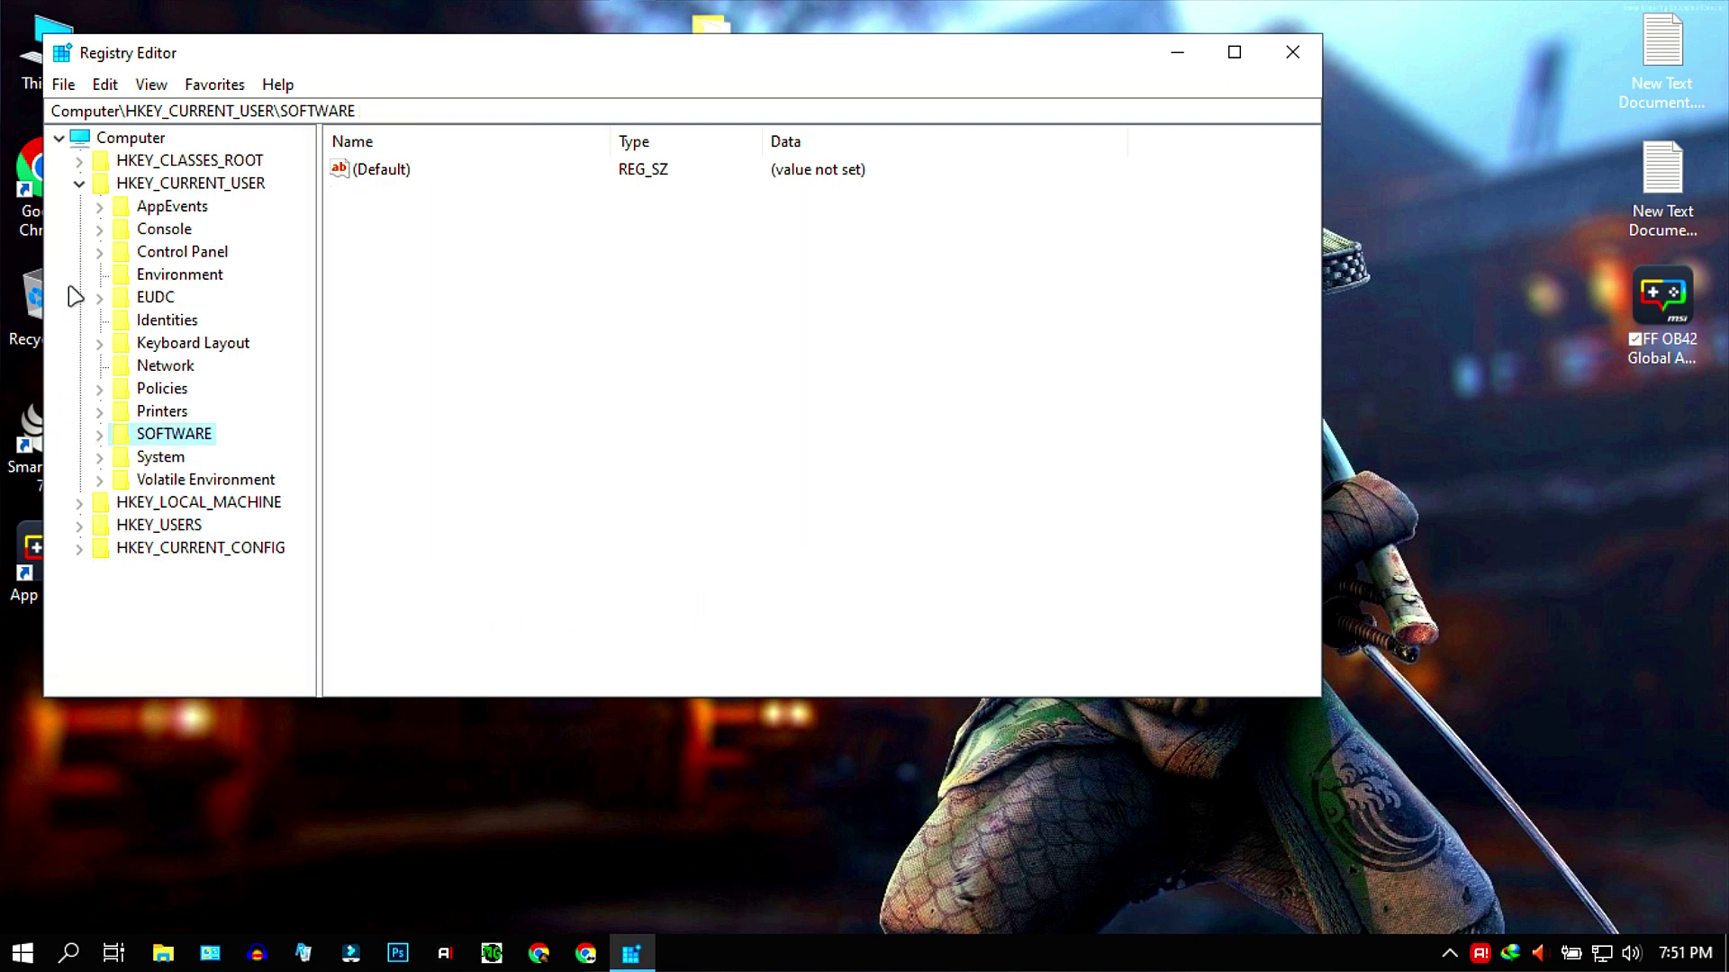
click(81, 184)
click(79, 185)
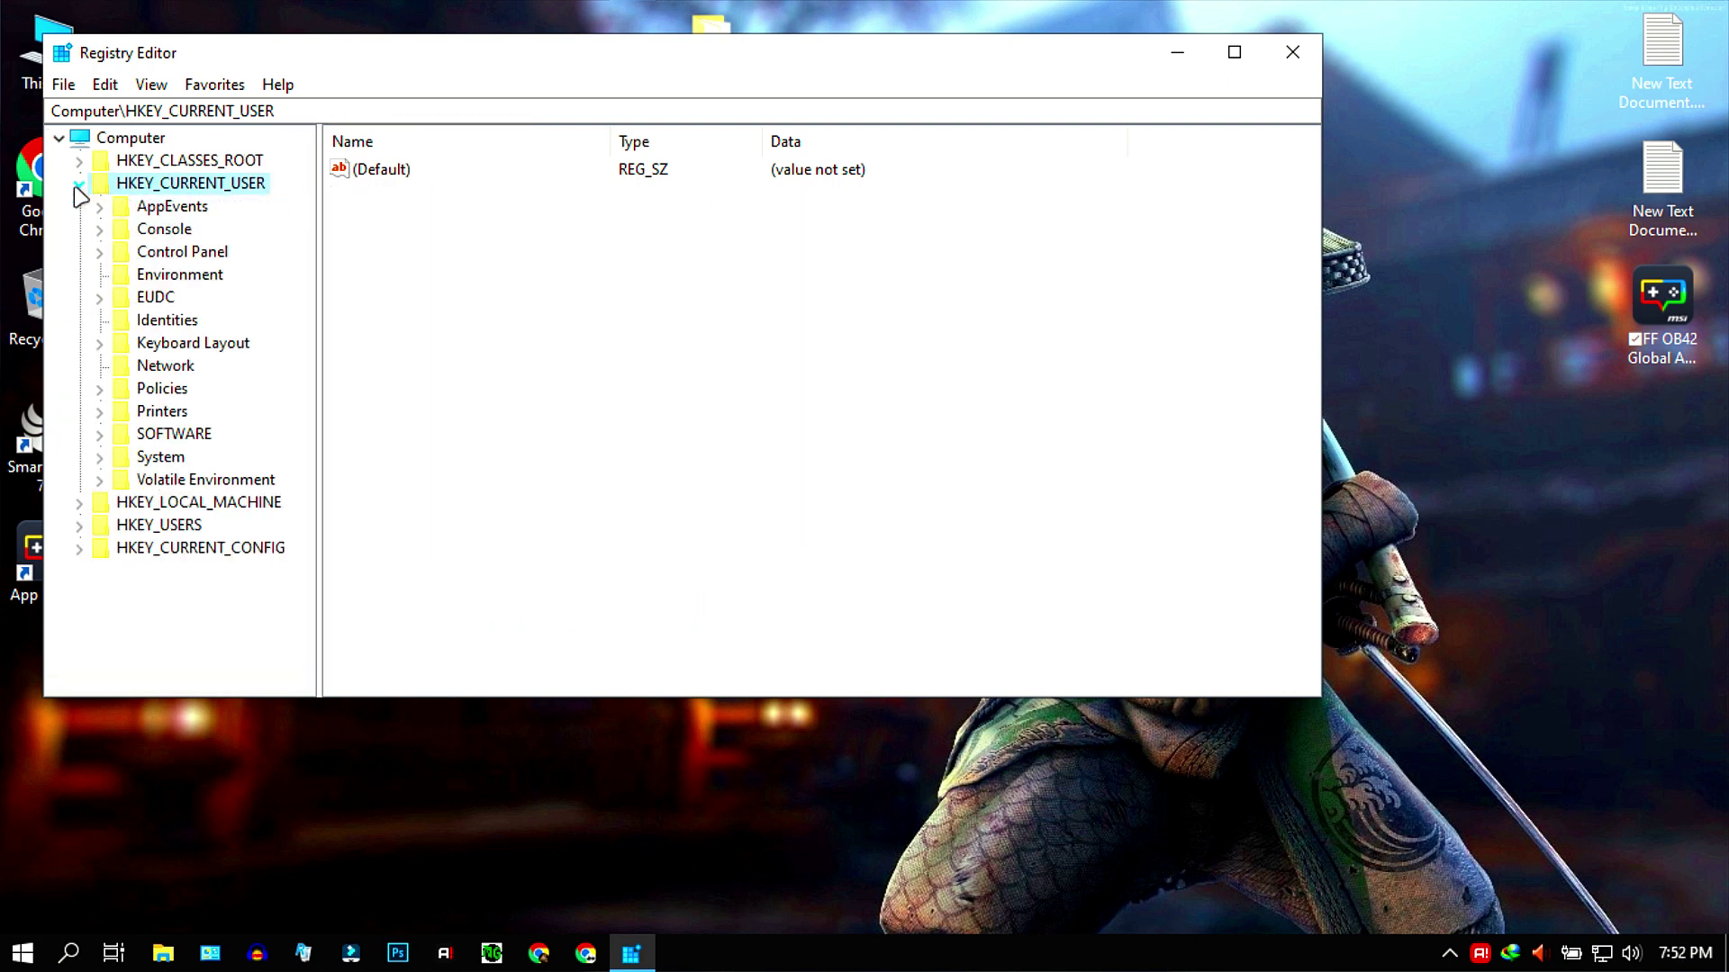
click(162, 458)
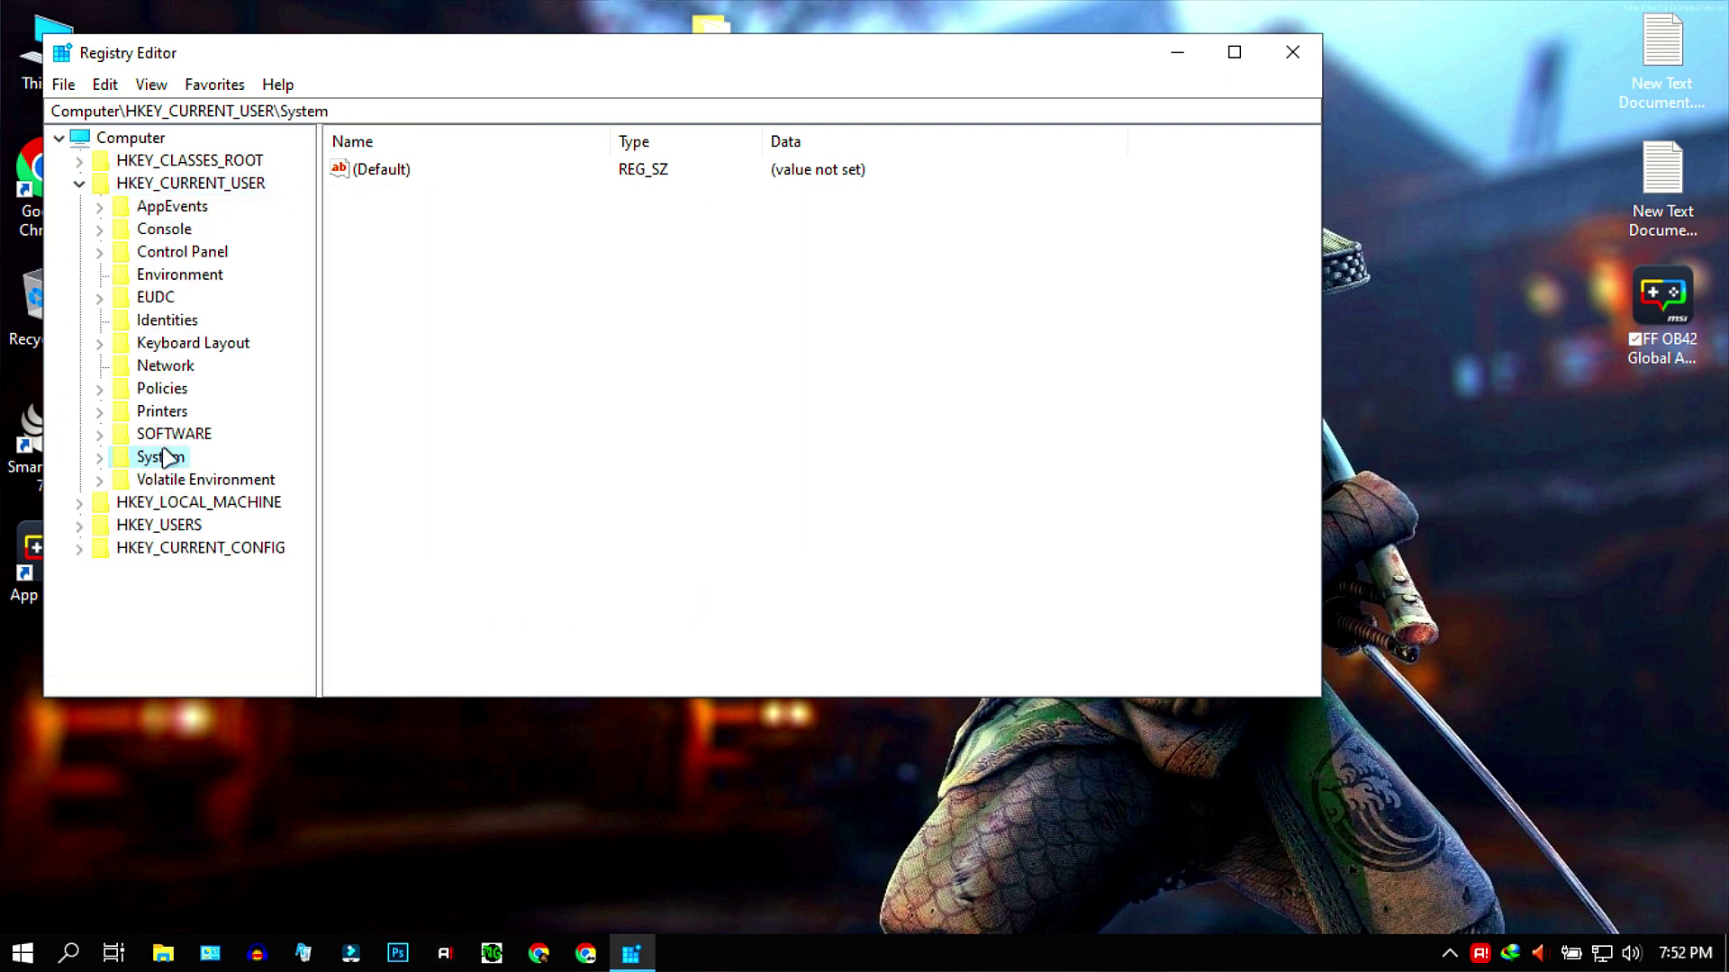
click(100, 459)
click(208, 504)
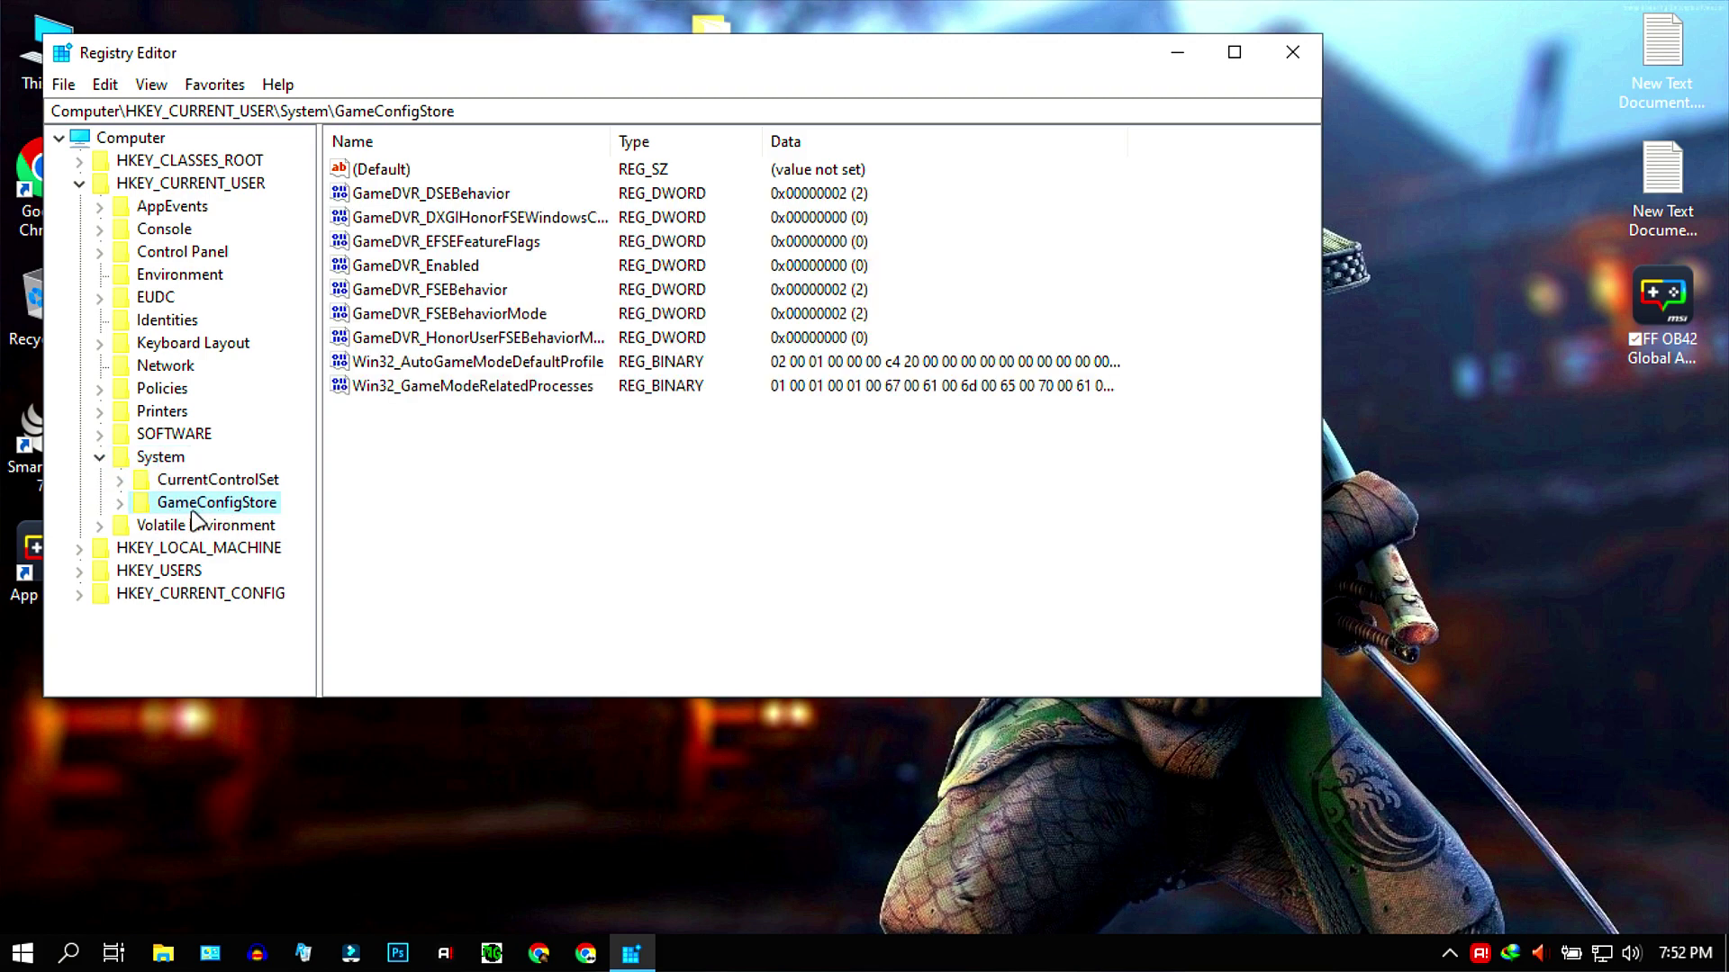
key(Tab)
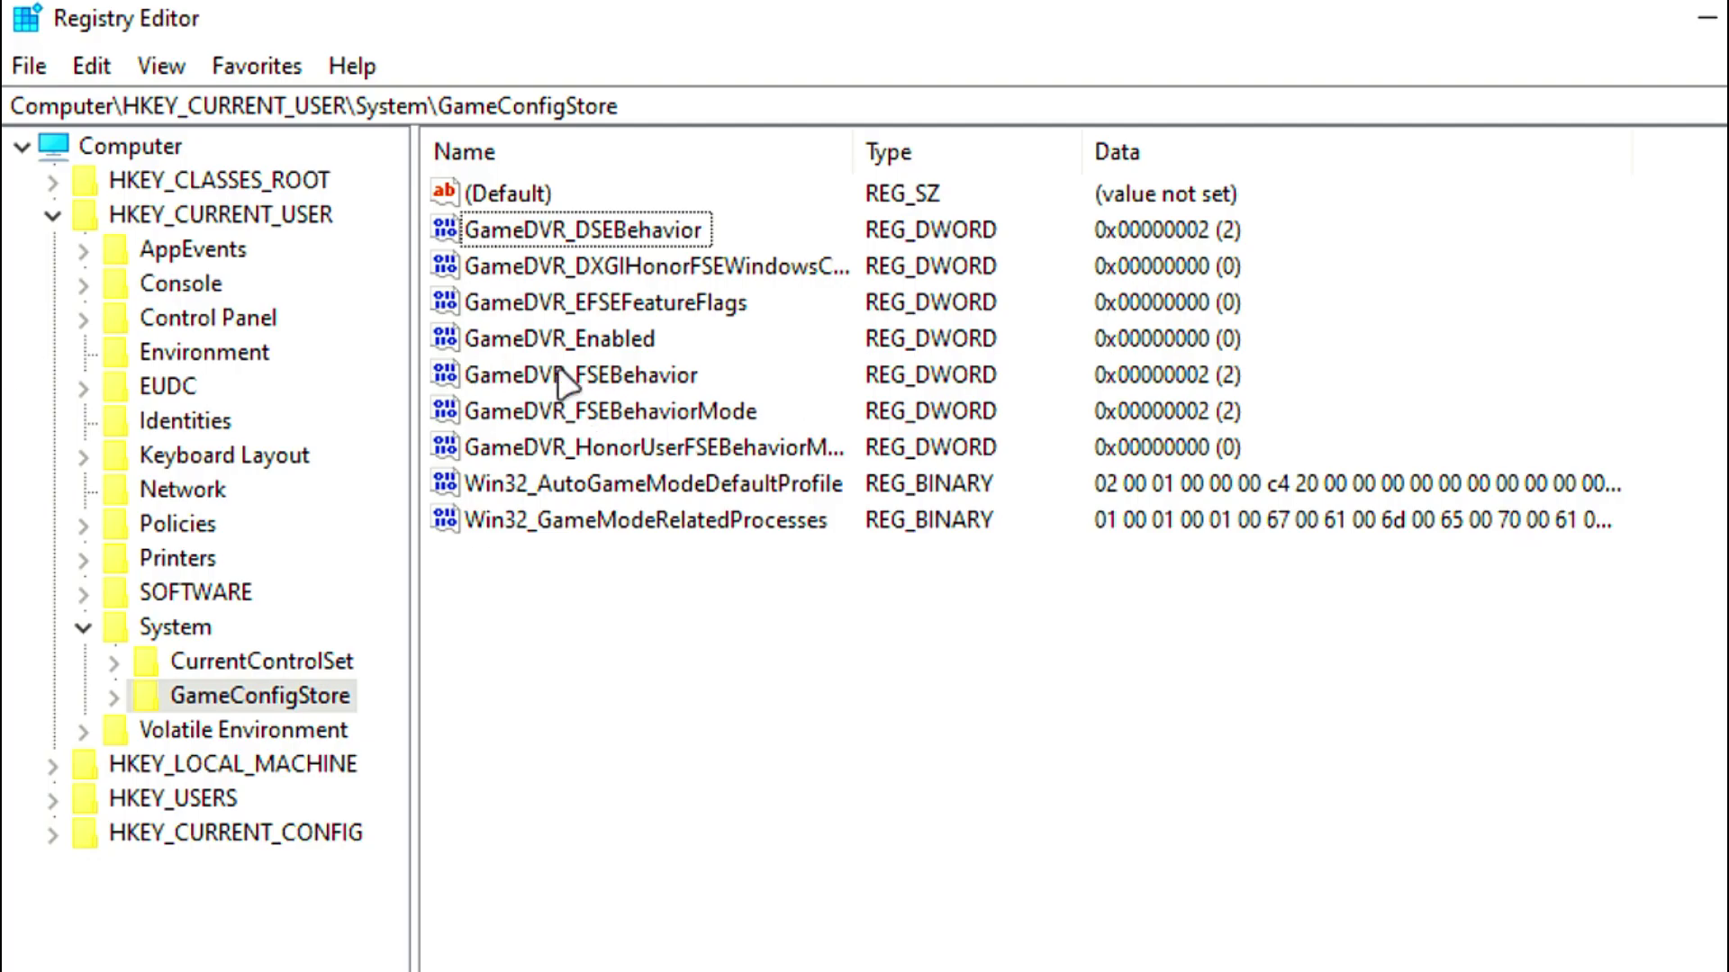
In GameConfigStore, set the GameDVR_Enabled value data to 0 and the GameDVR_FSEBehavior value data to 2.
click(567, 339)
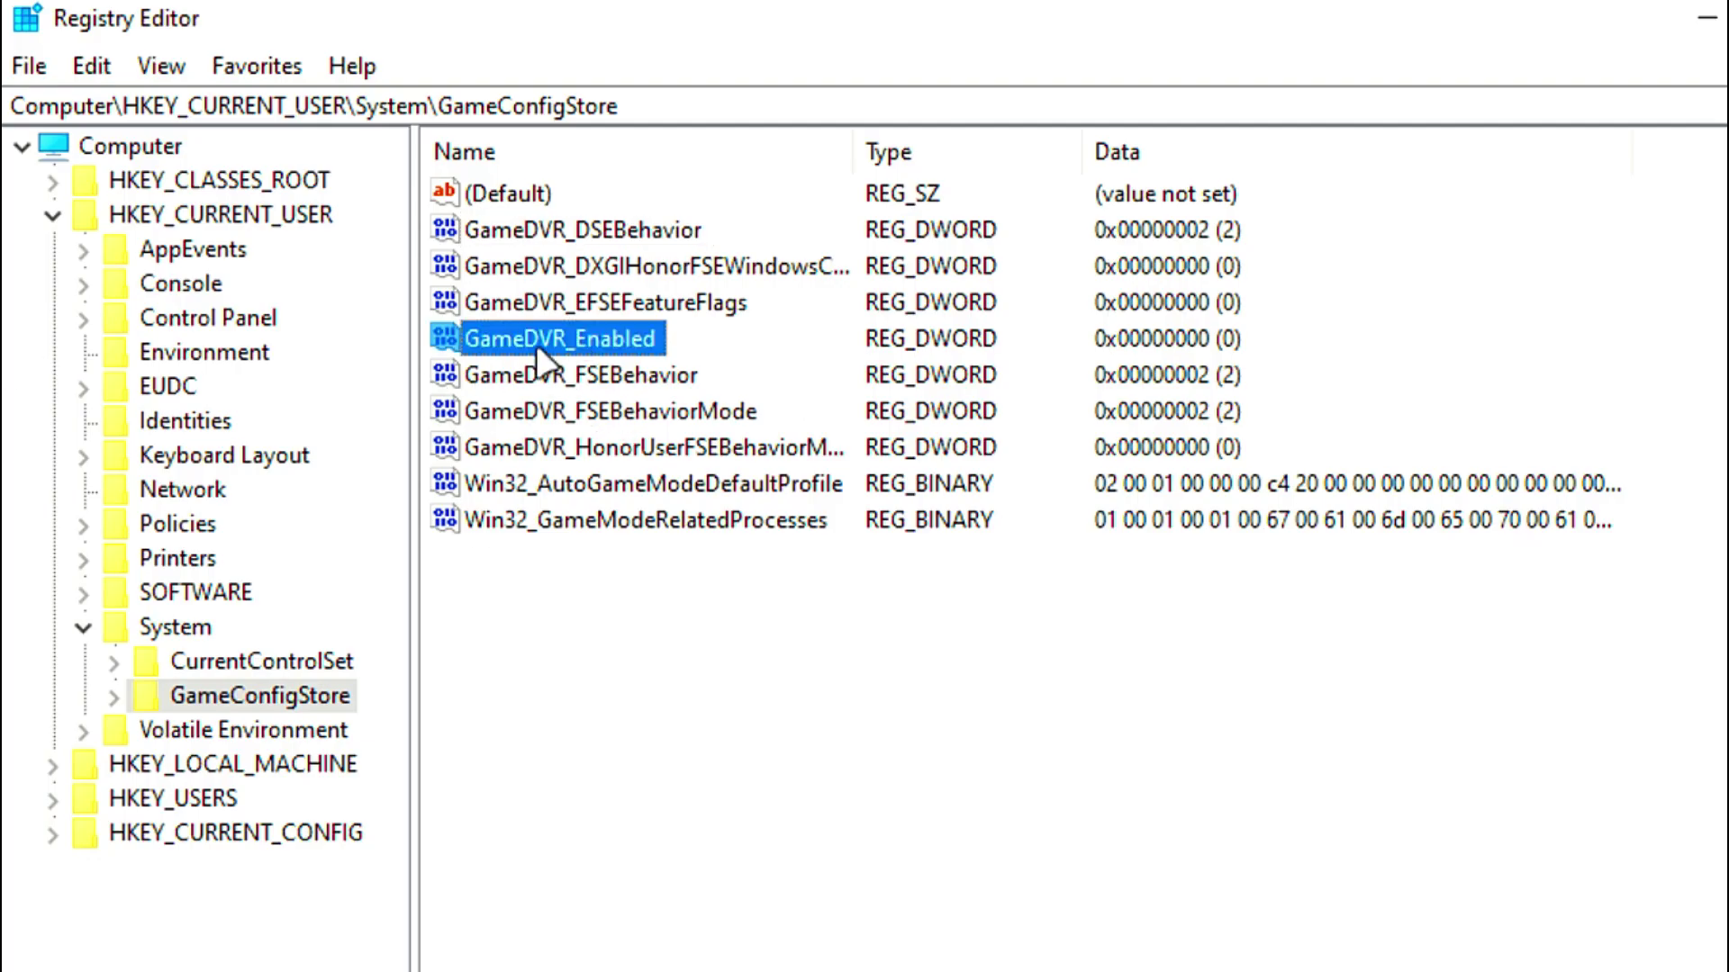
double_click(567, 338)
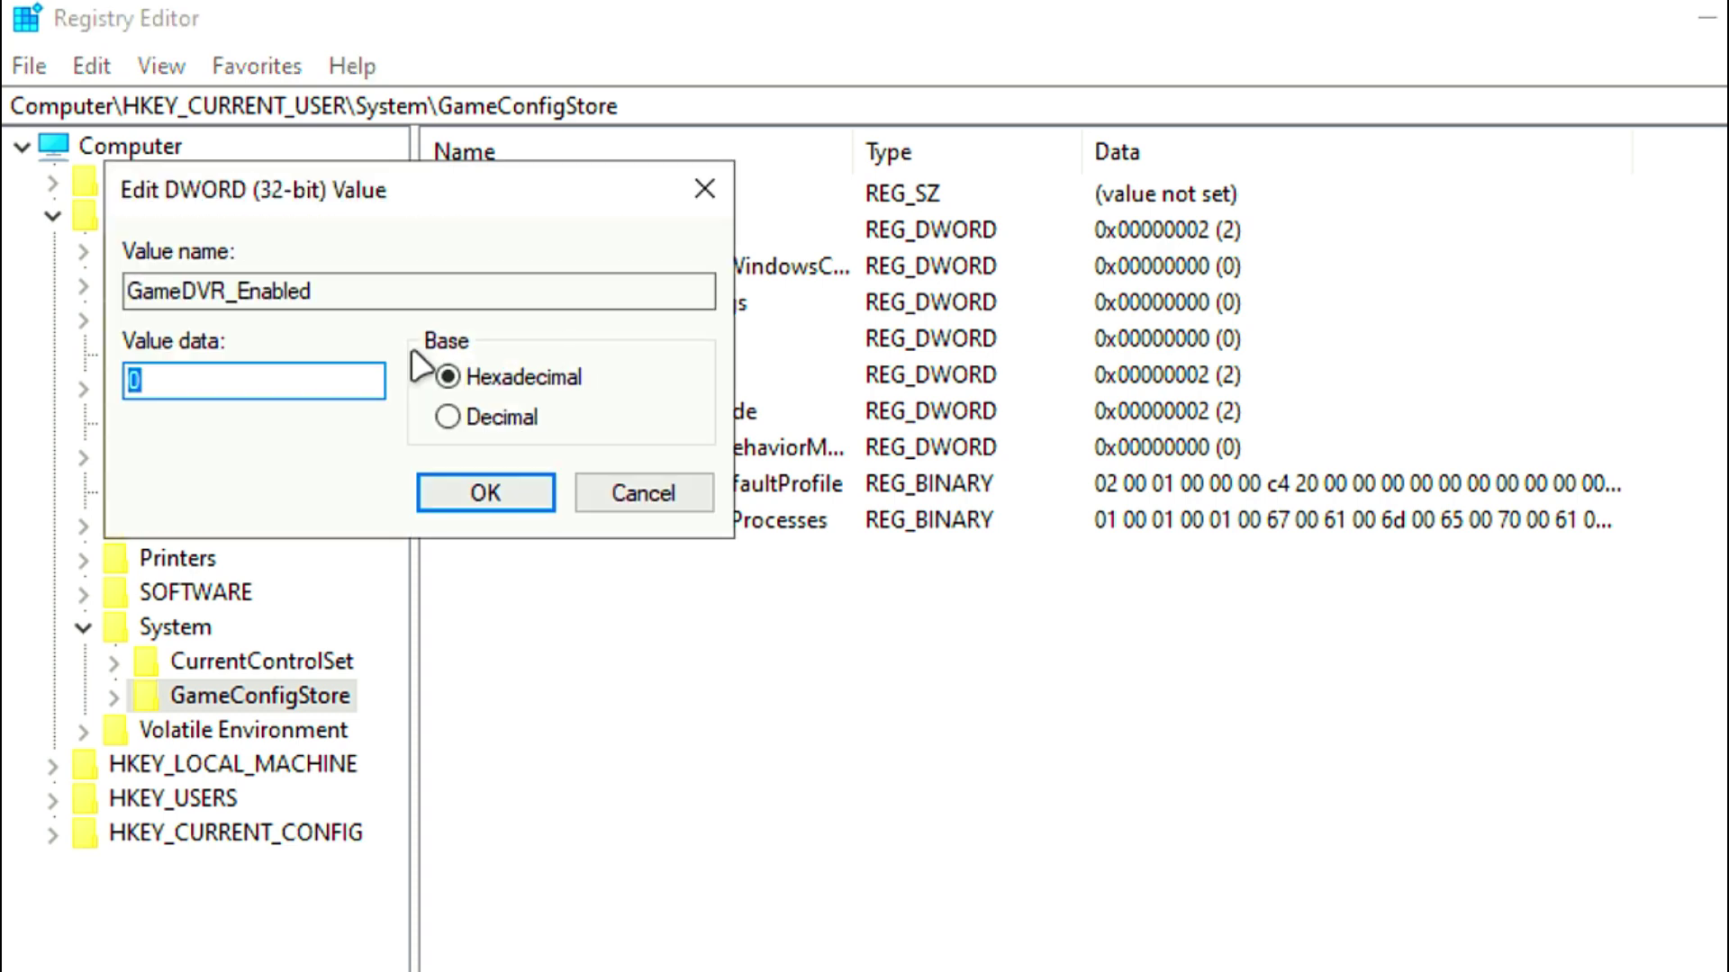
click(454, 491)
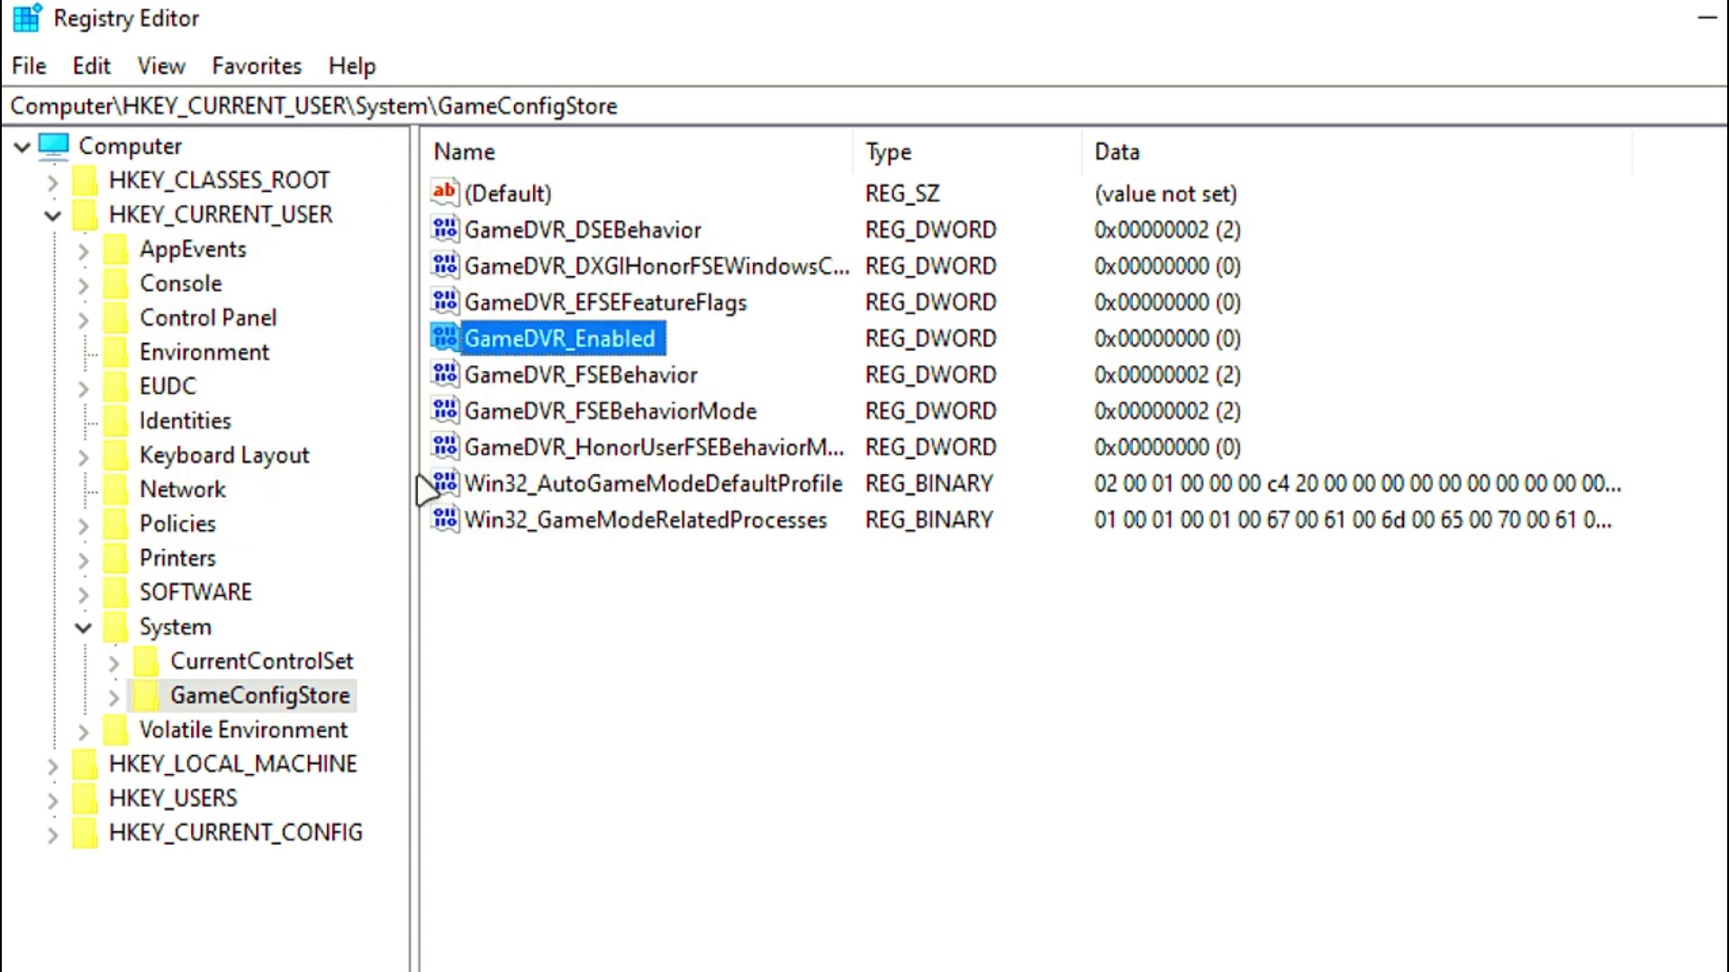
click(556, 375)
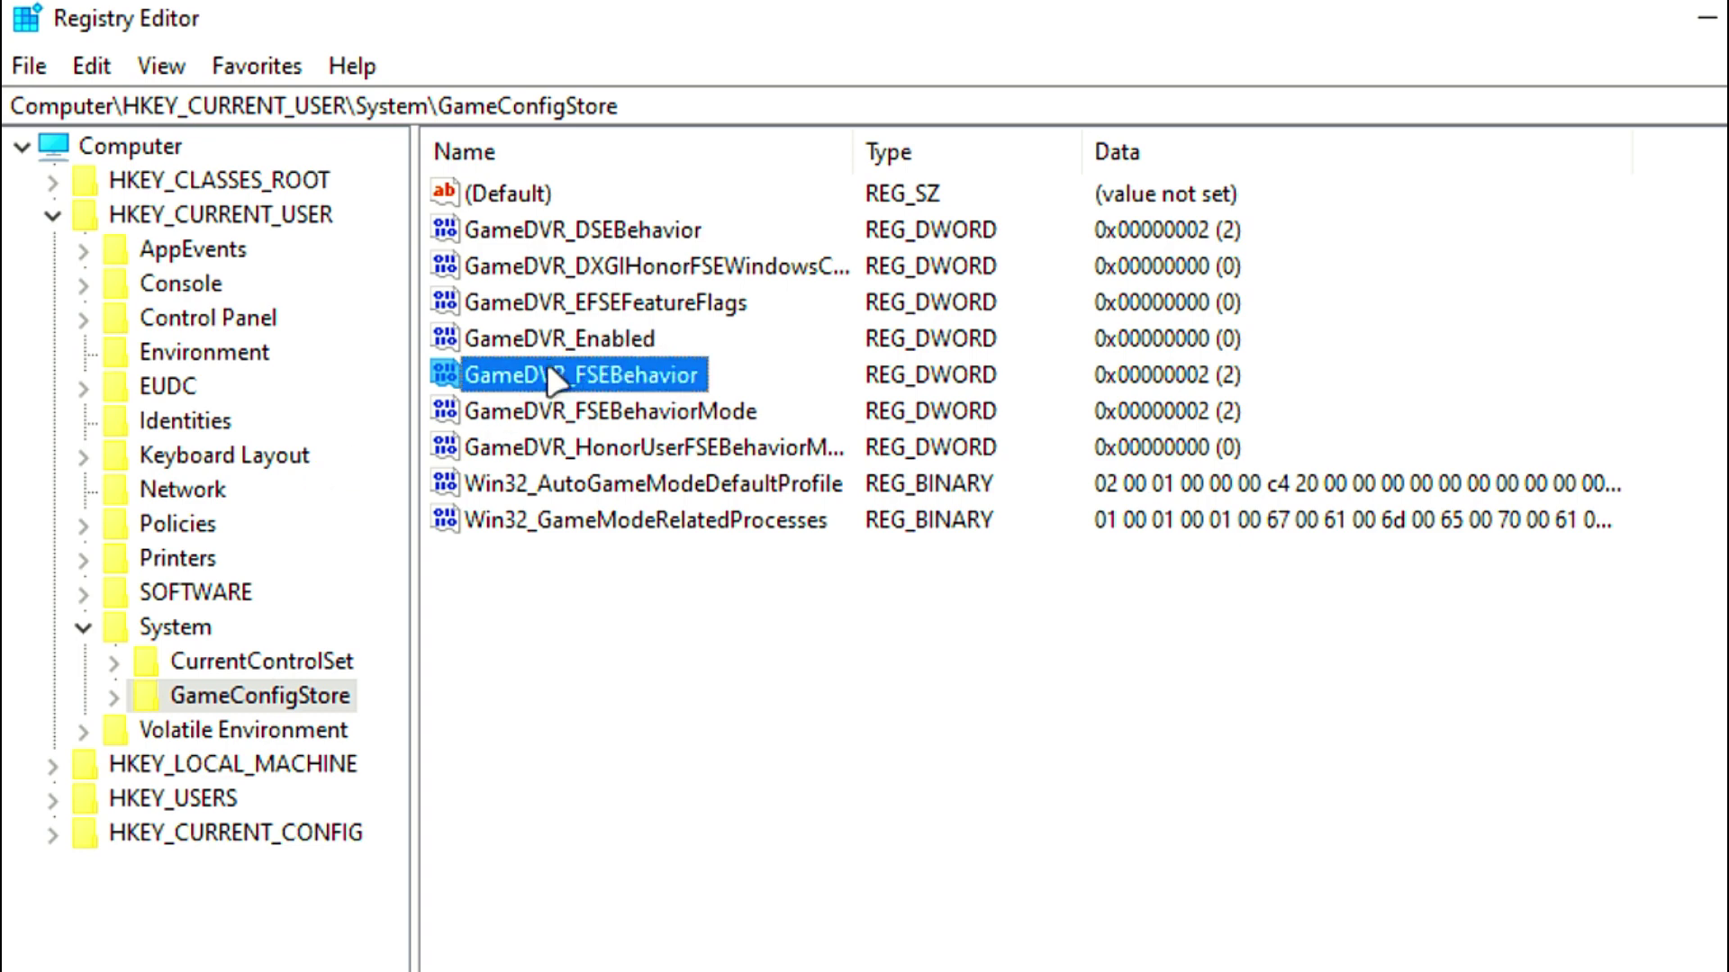
double_click(556, 376)
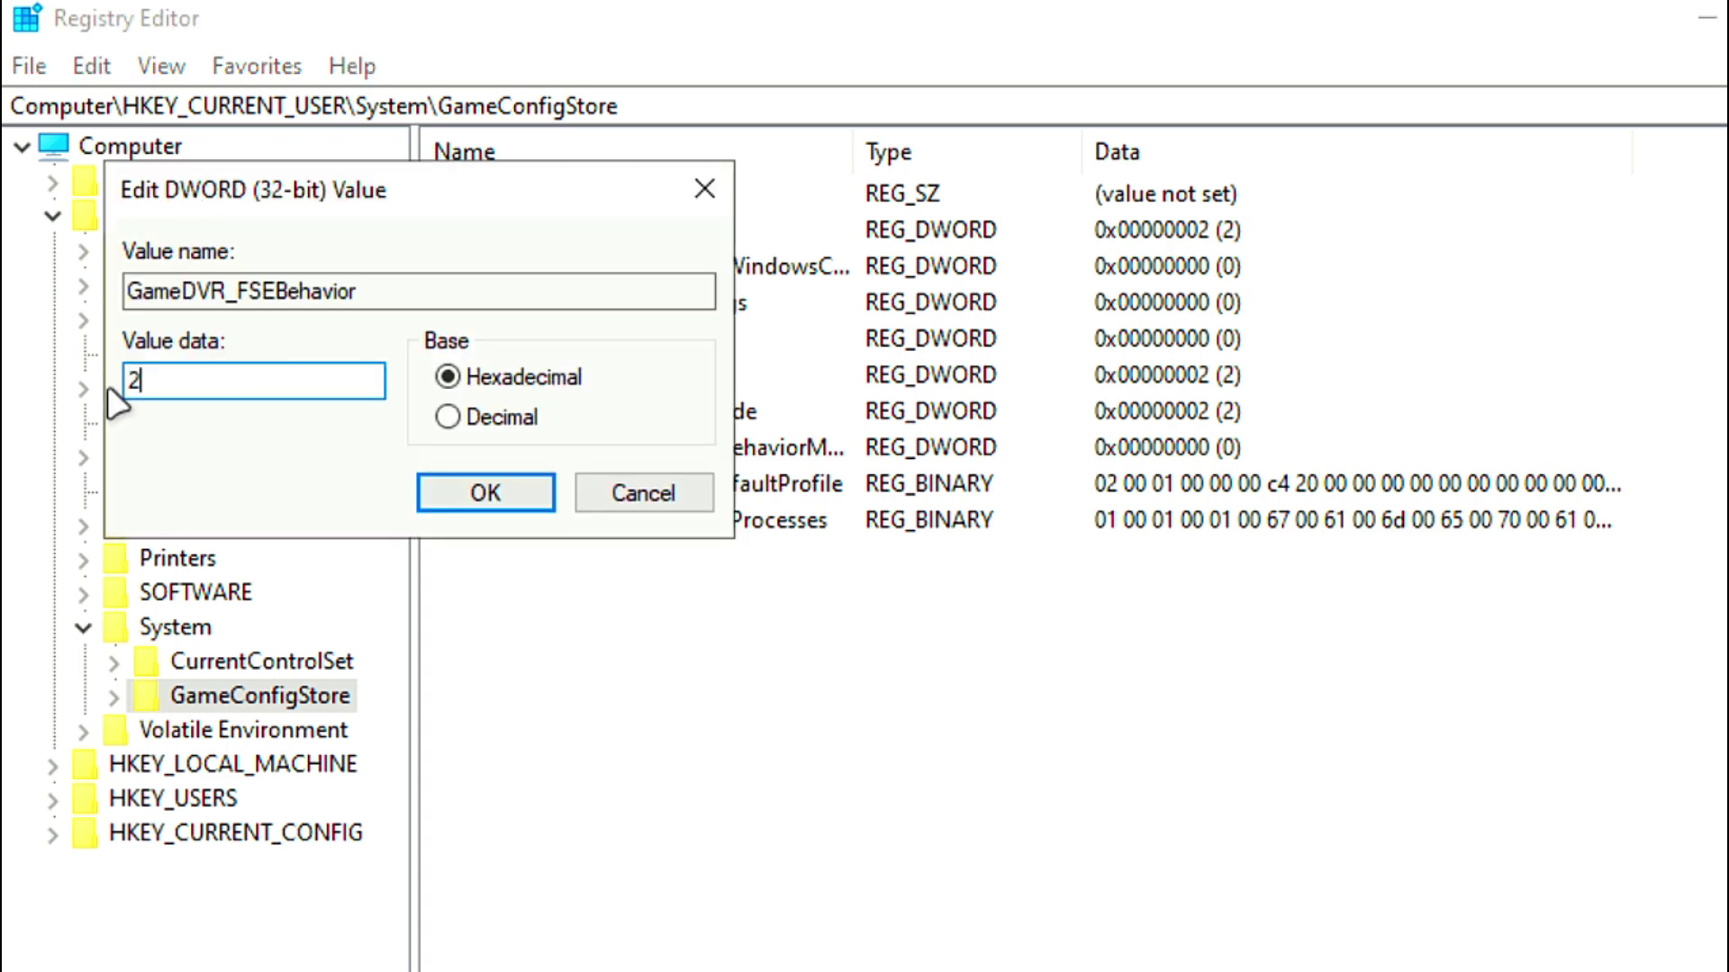
click(455, 493)
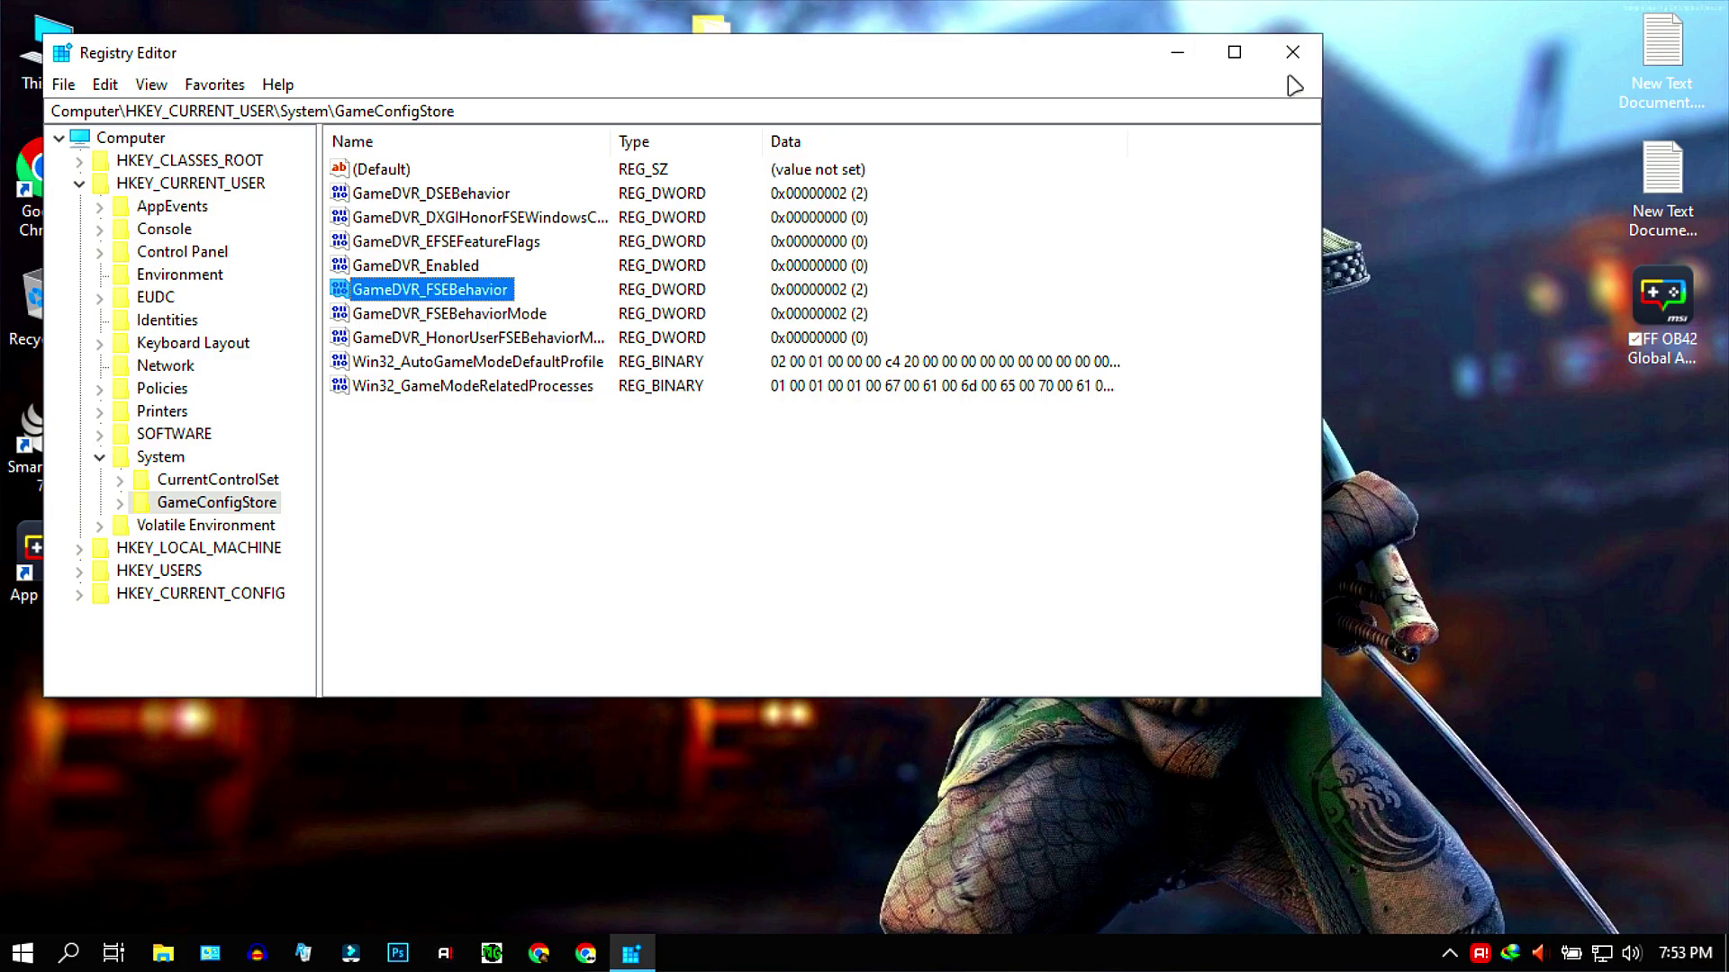
Close the Registry Editor and refresh the desktop.
click(1293, 53)
right_click(536, 272)
click(593, 352)
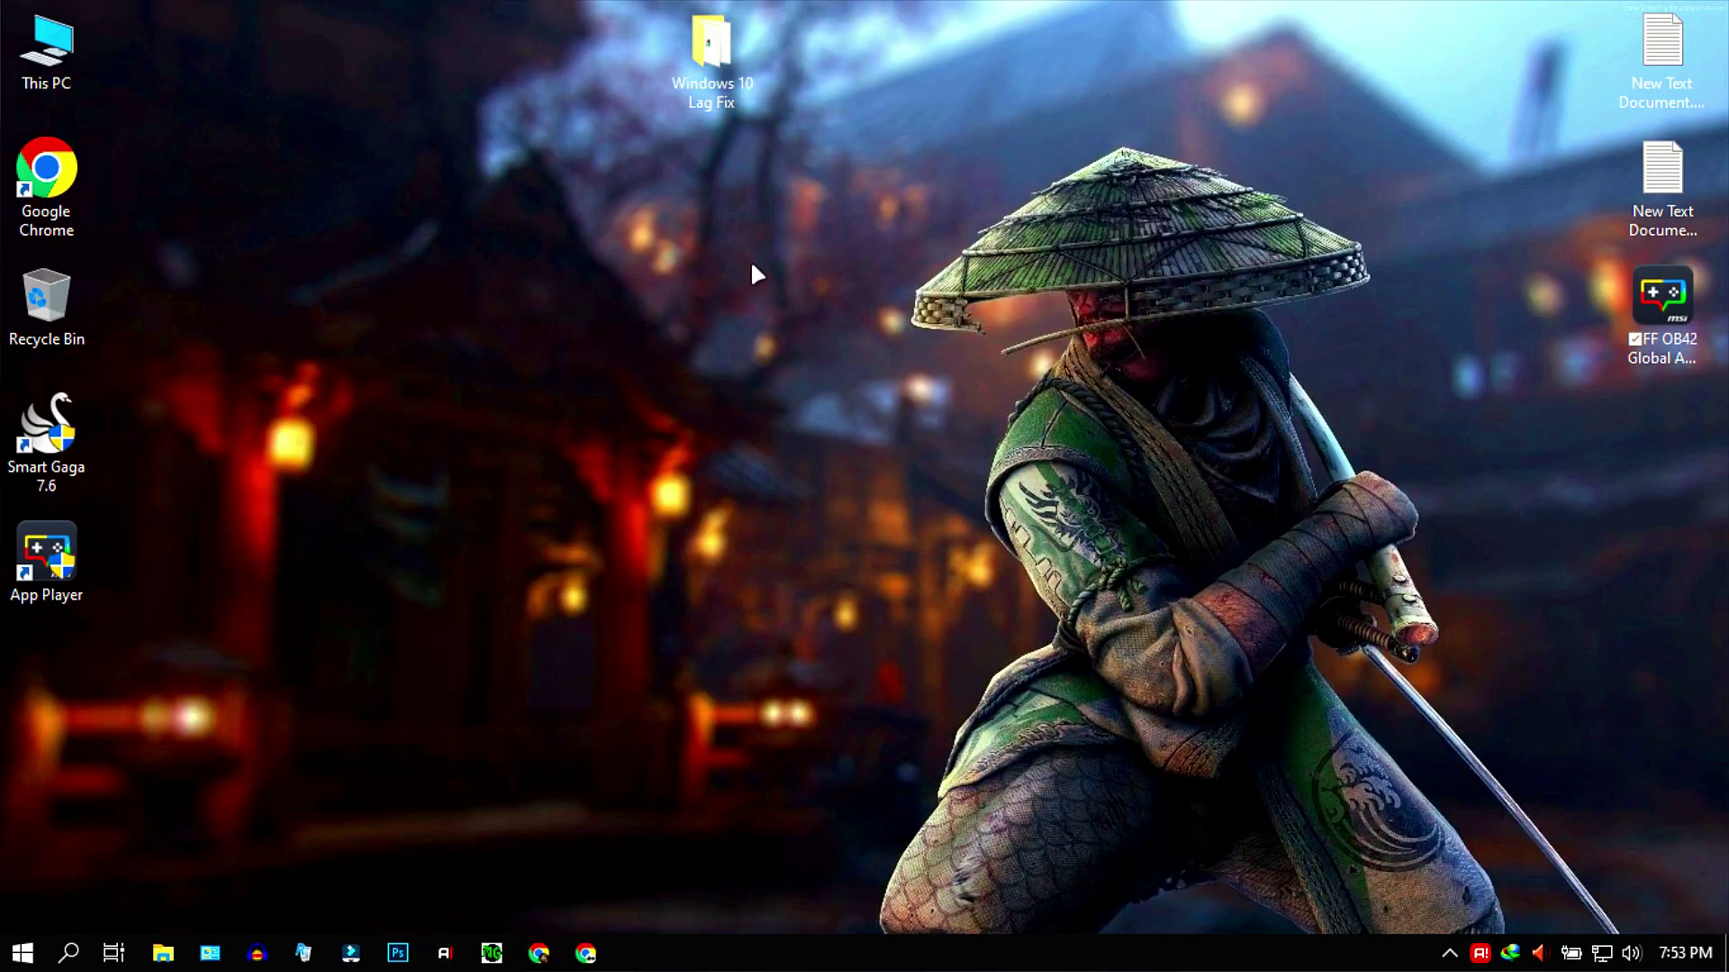
Move the Windows 10 Lag Fix folder lower on the desktop and open it.
drag(709, 90, 711, 356)
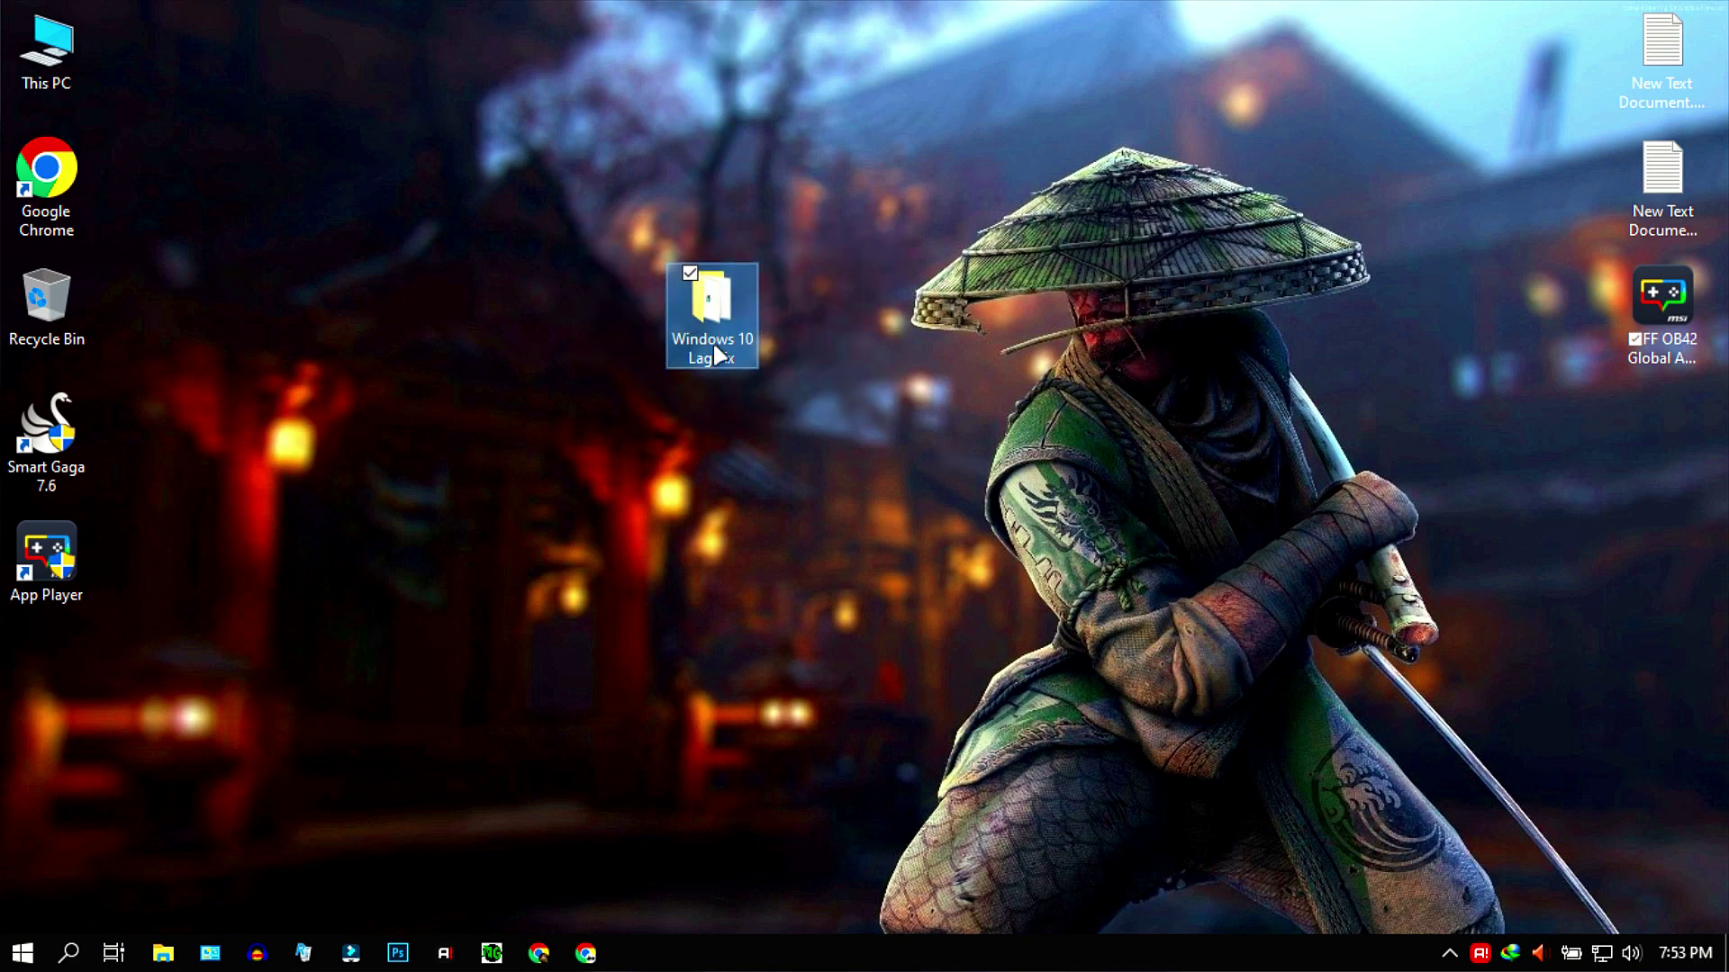
double_click(725, 306)
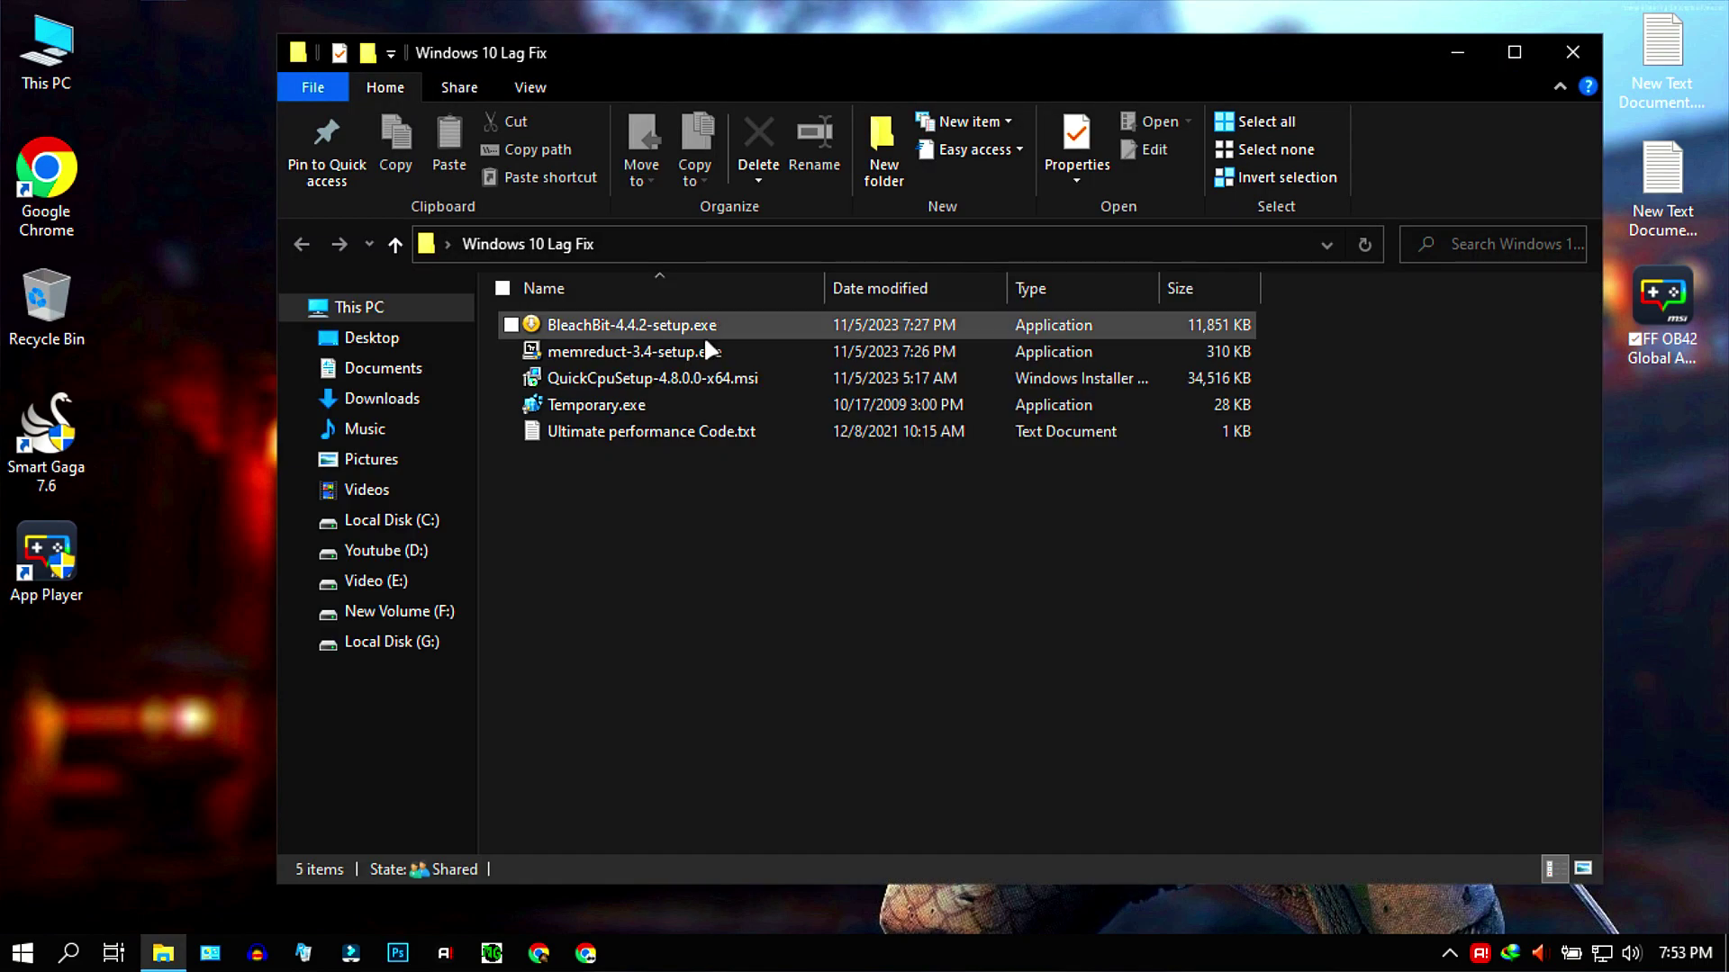
drag(684, 472, 543, 397)
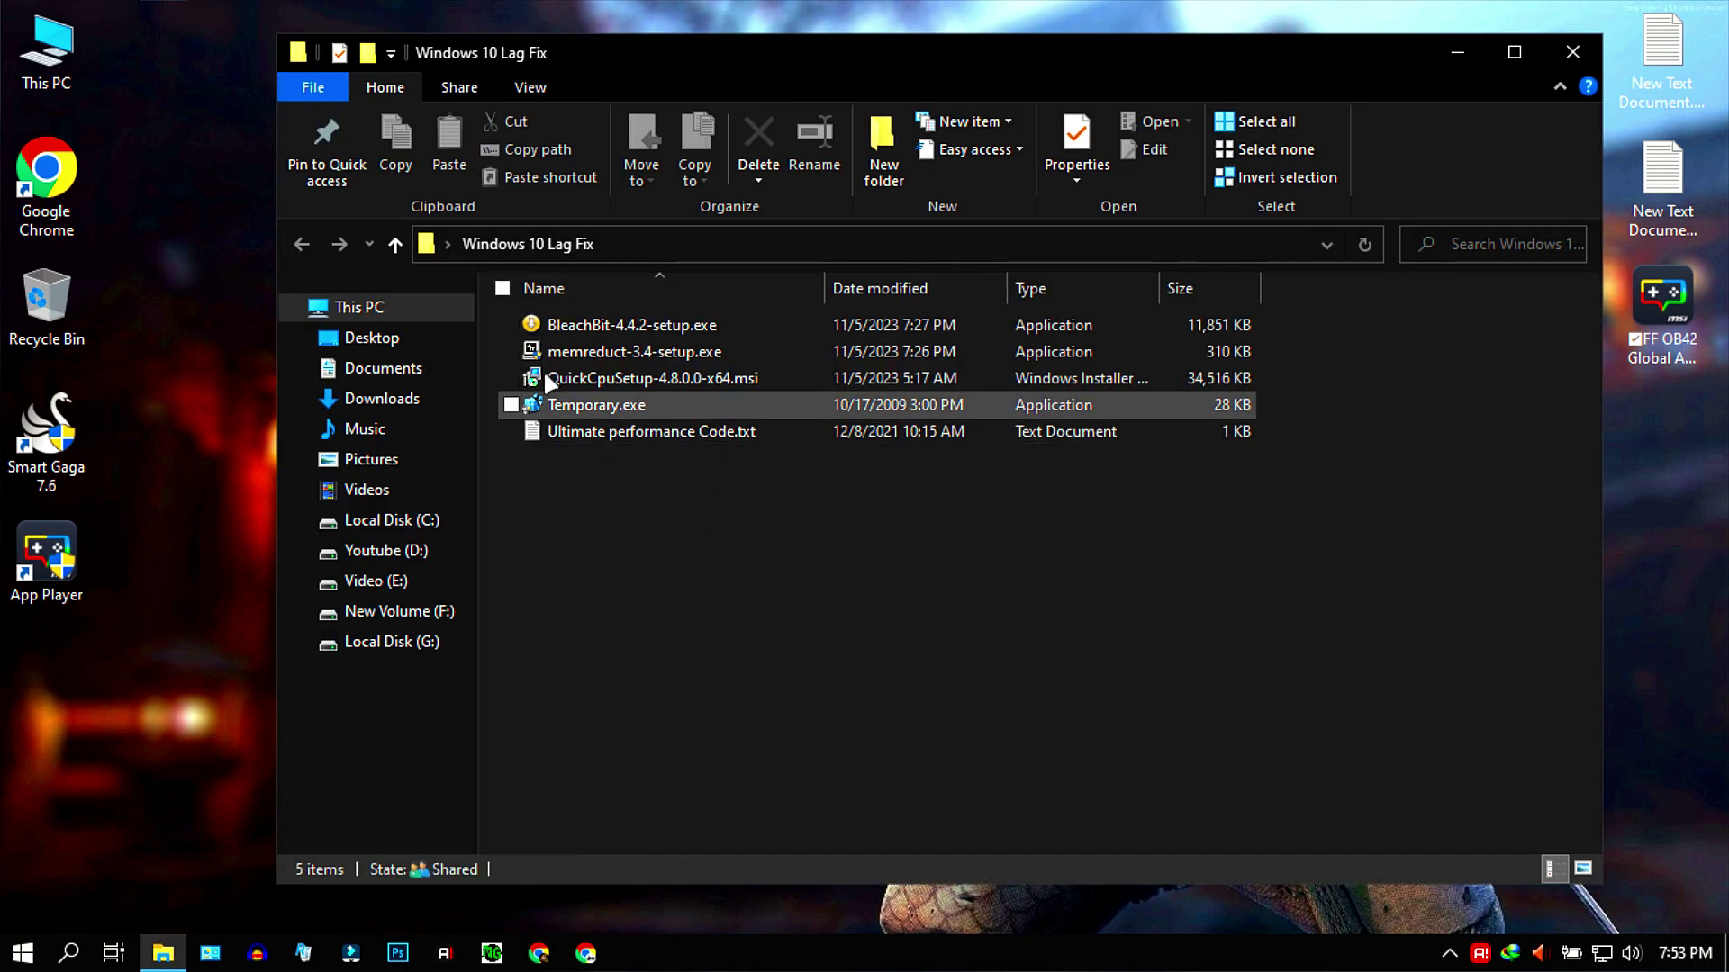
Install BleachBit from BleachBit-4.4.2-setup.exe and finish the setup with Run BleachBit enabled.
double_click(640, 326)
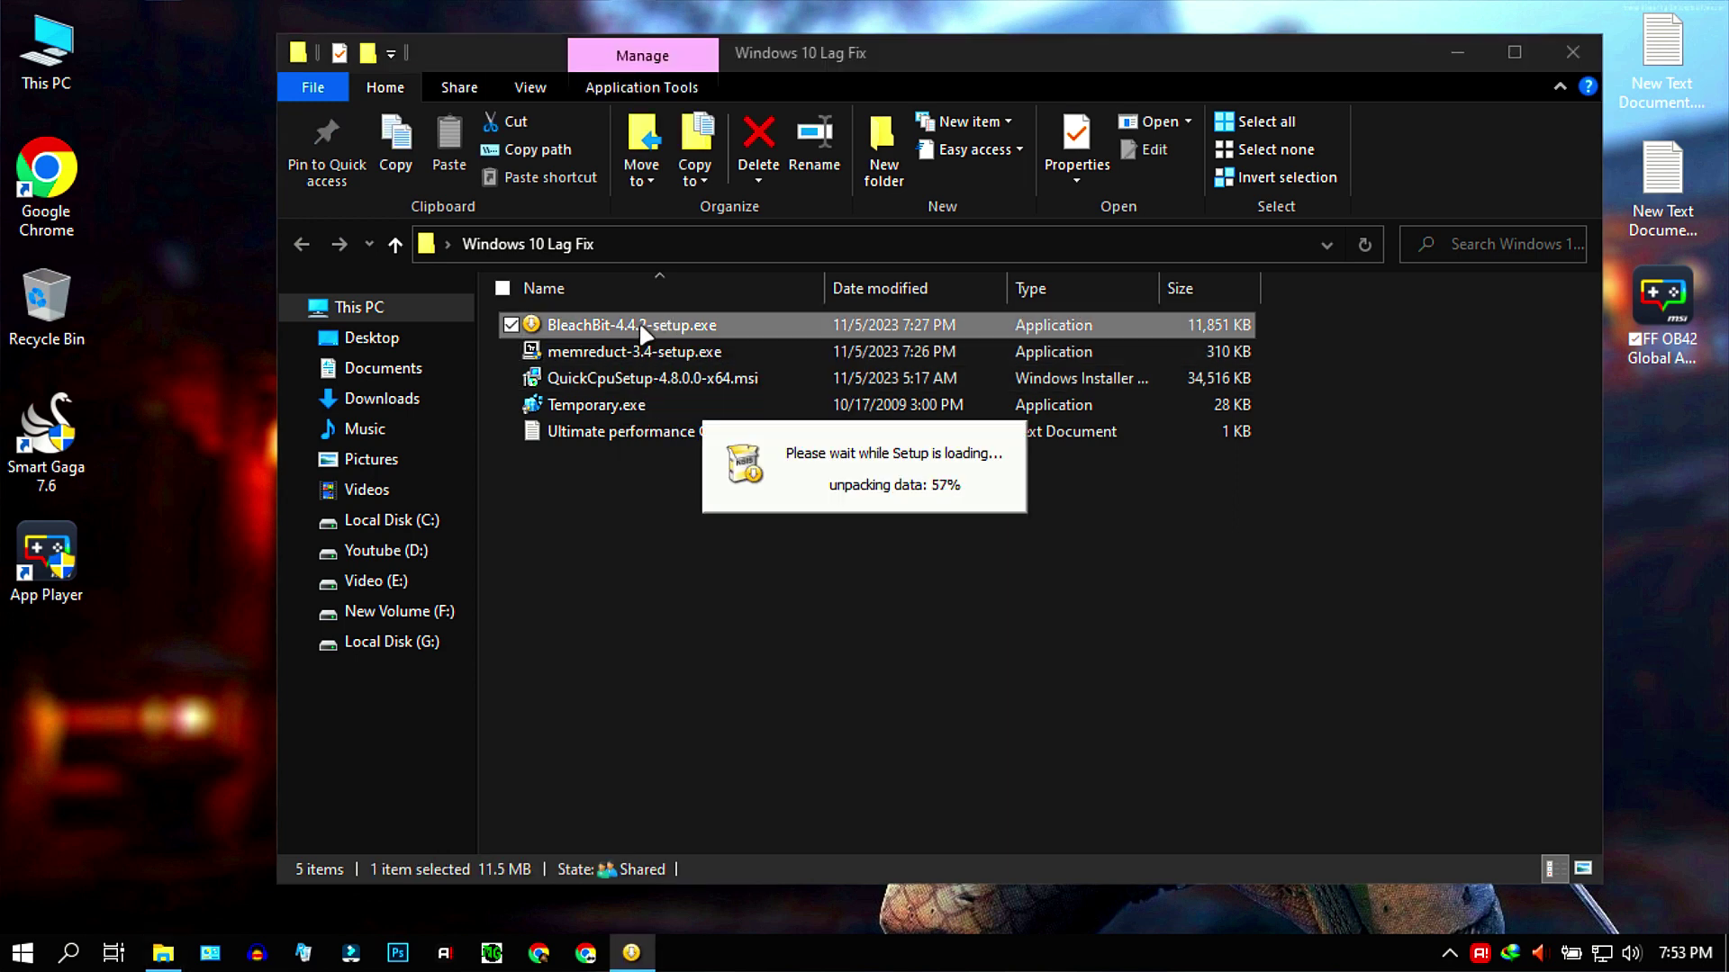
click(1006, 681)
click(1008, 681)
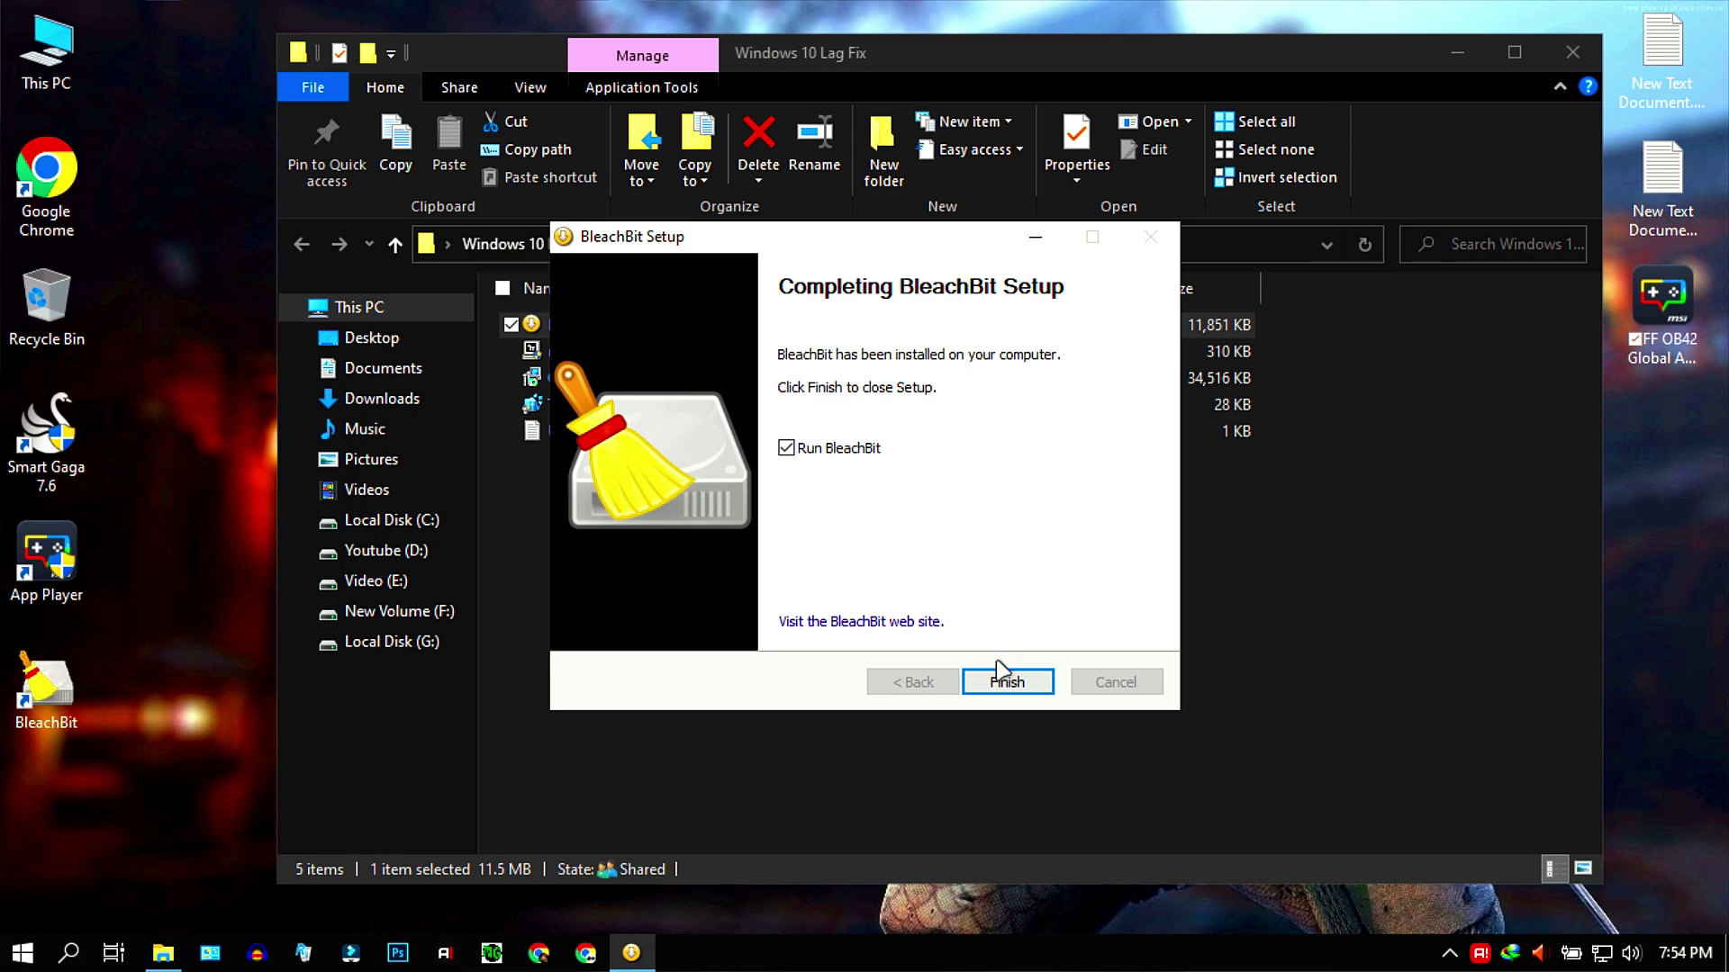
click(999, 675)
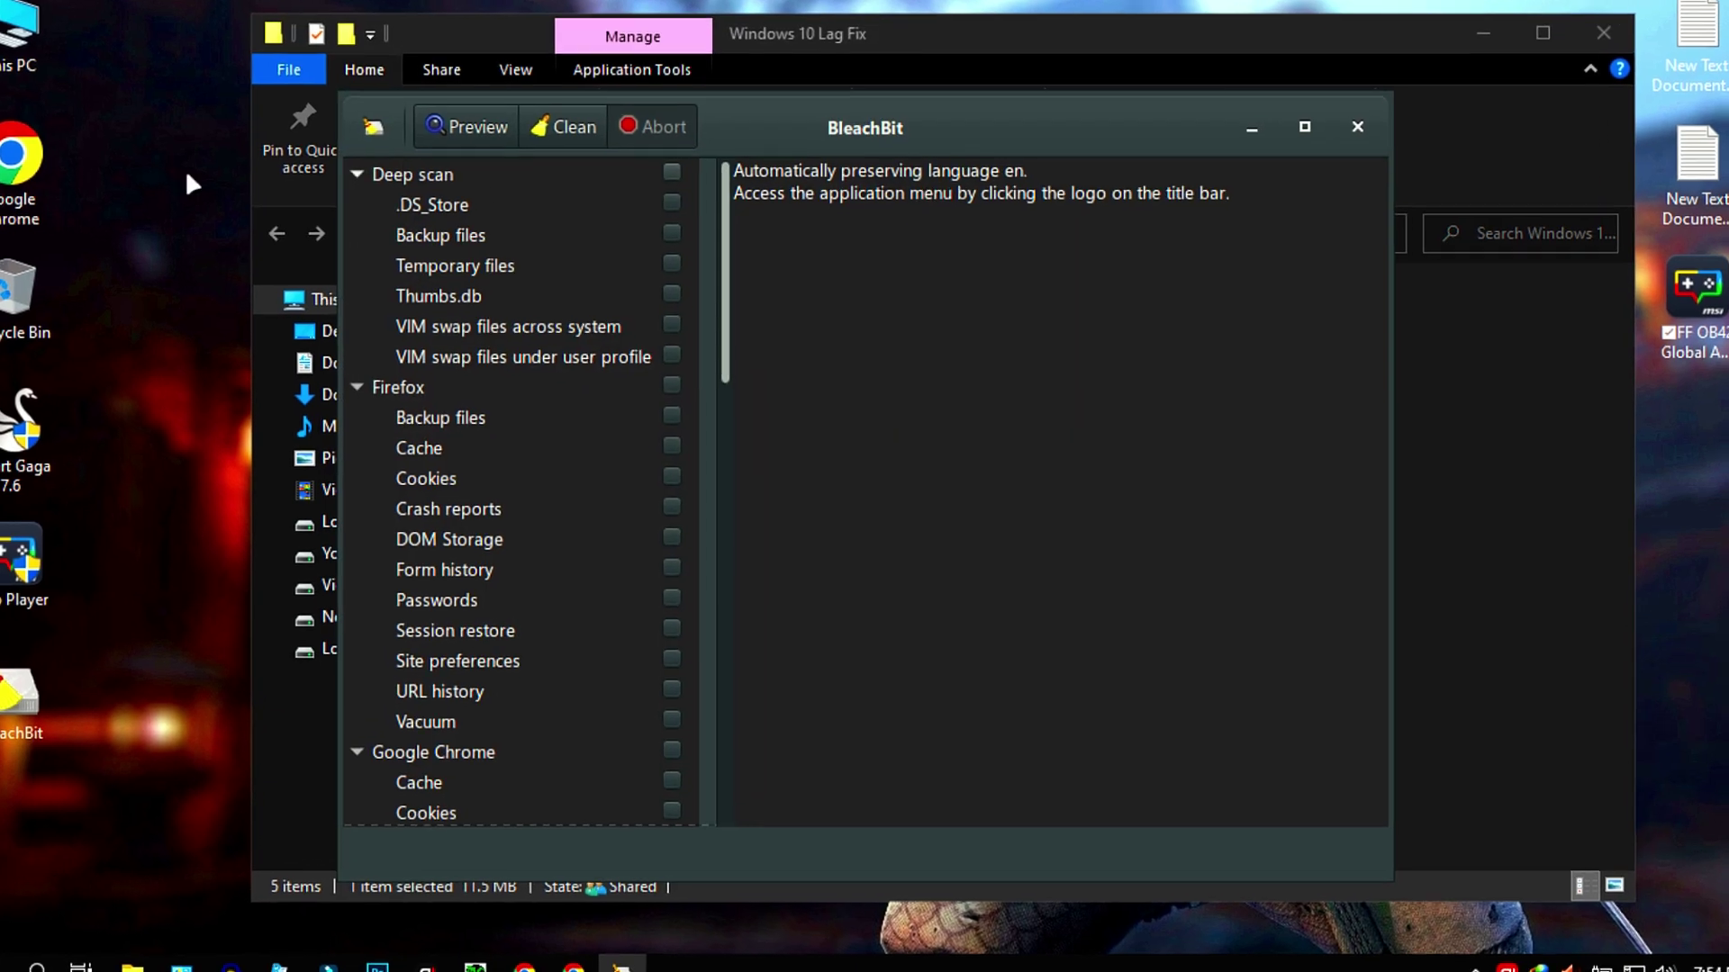
Select all Deep scan cleaning options in BleachBit, accepting each slow-option warning.
click(671, 171)
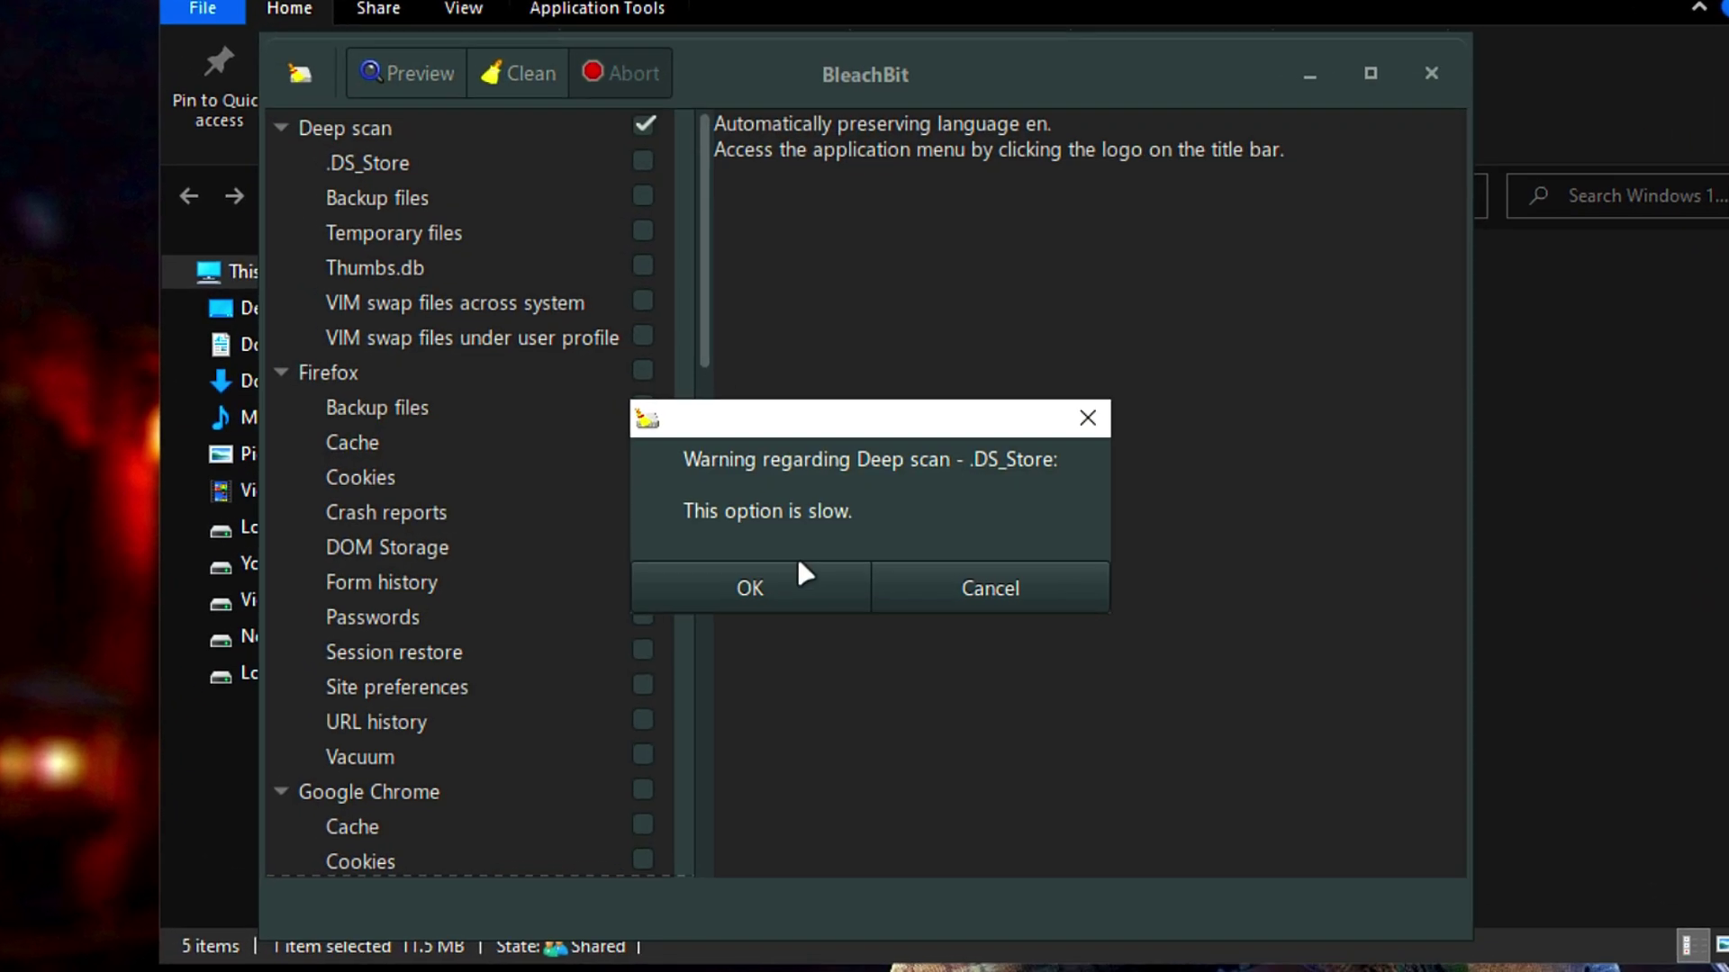
click(808, 586)
click(796, 585)
click(799, 587)
click(799, 587)
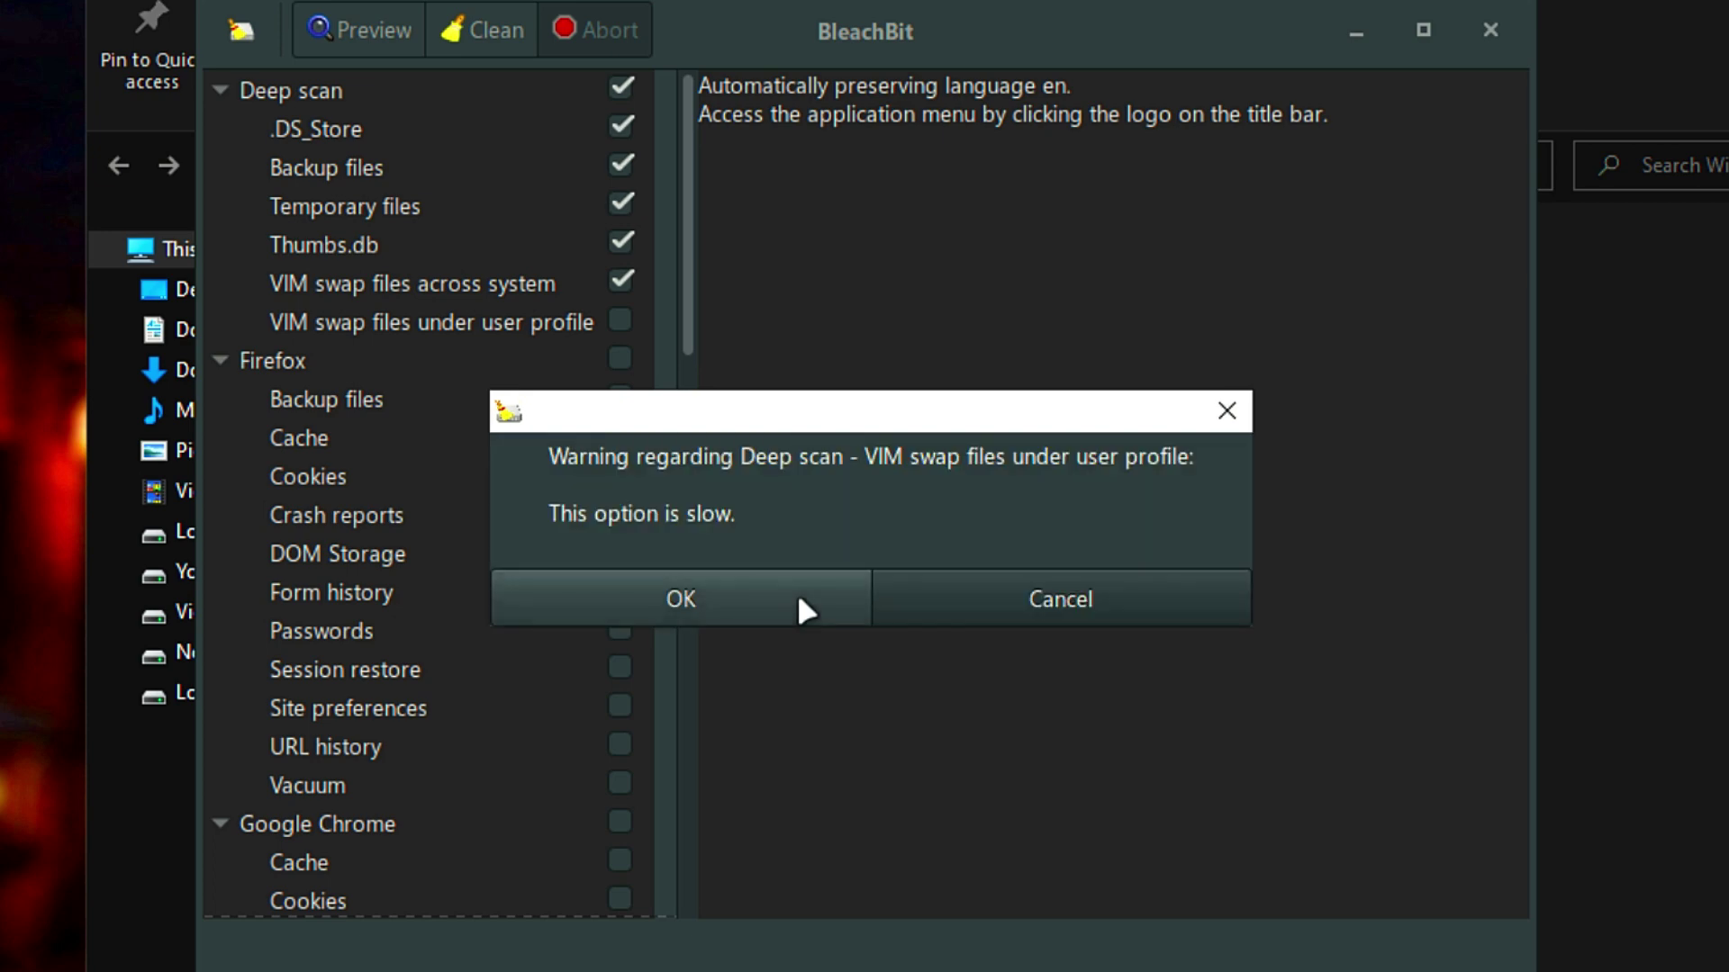
click(799, 587)
Select all Firefox cleaning options, accepting the warning, plus the Cache and Cookies options for Google Chrome.
click(619, 358)
click(729, 602)
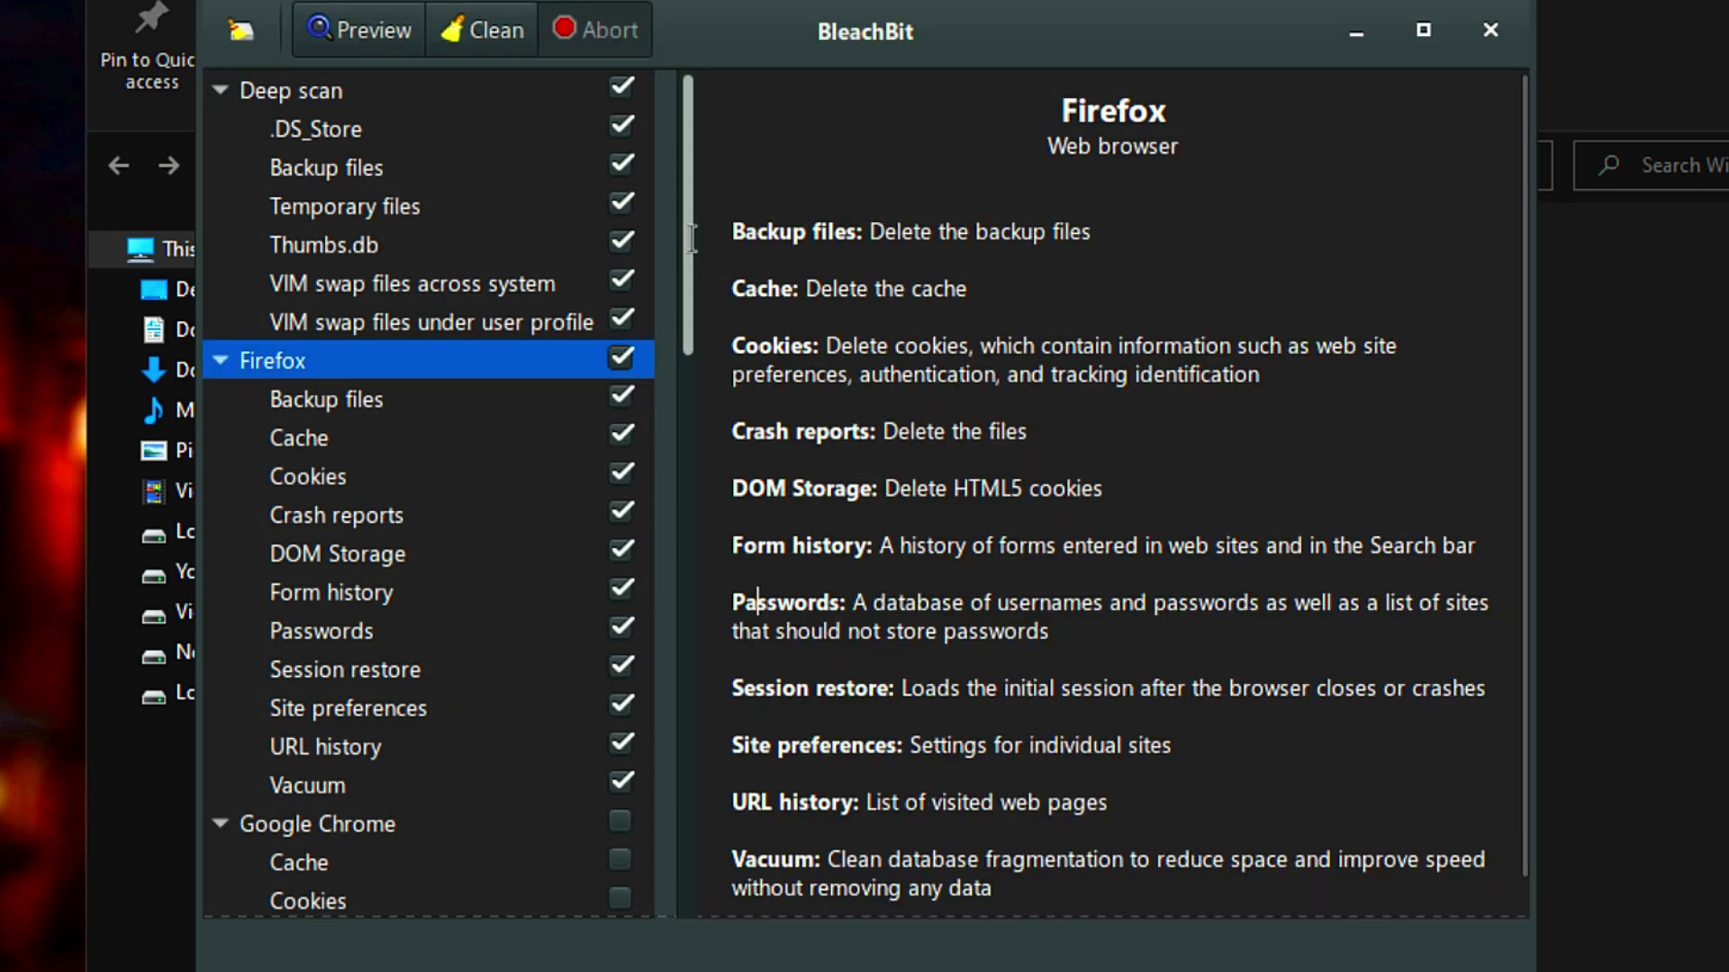
scroll(576, 496, down, 5)
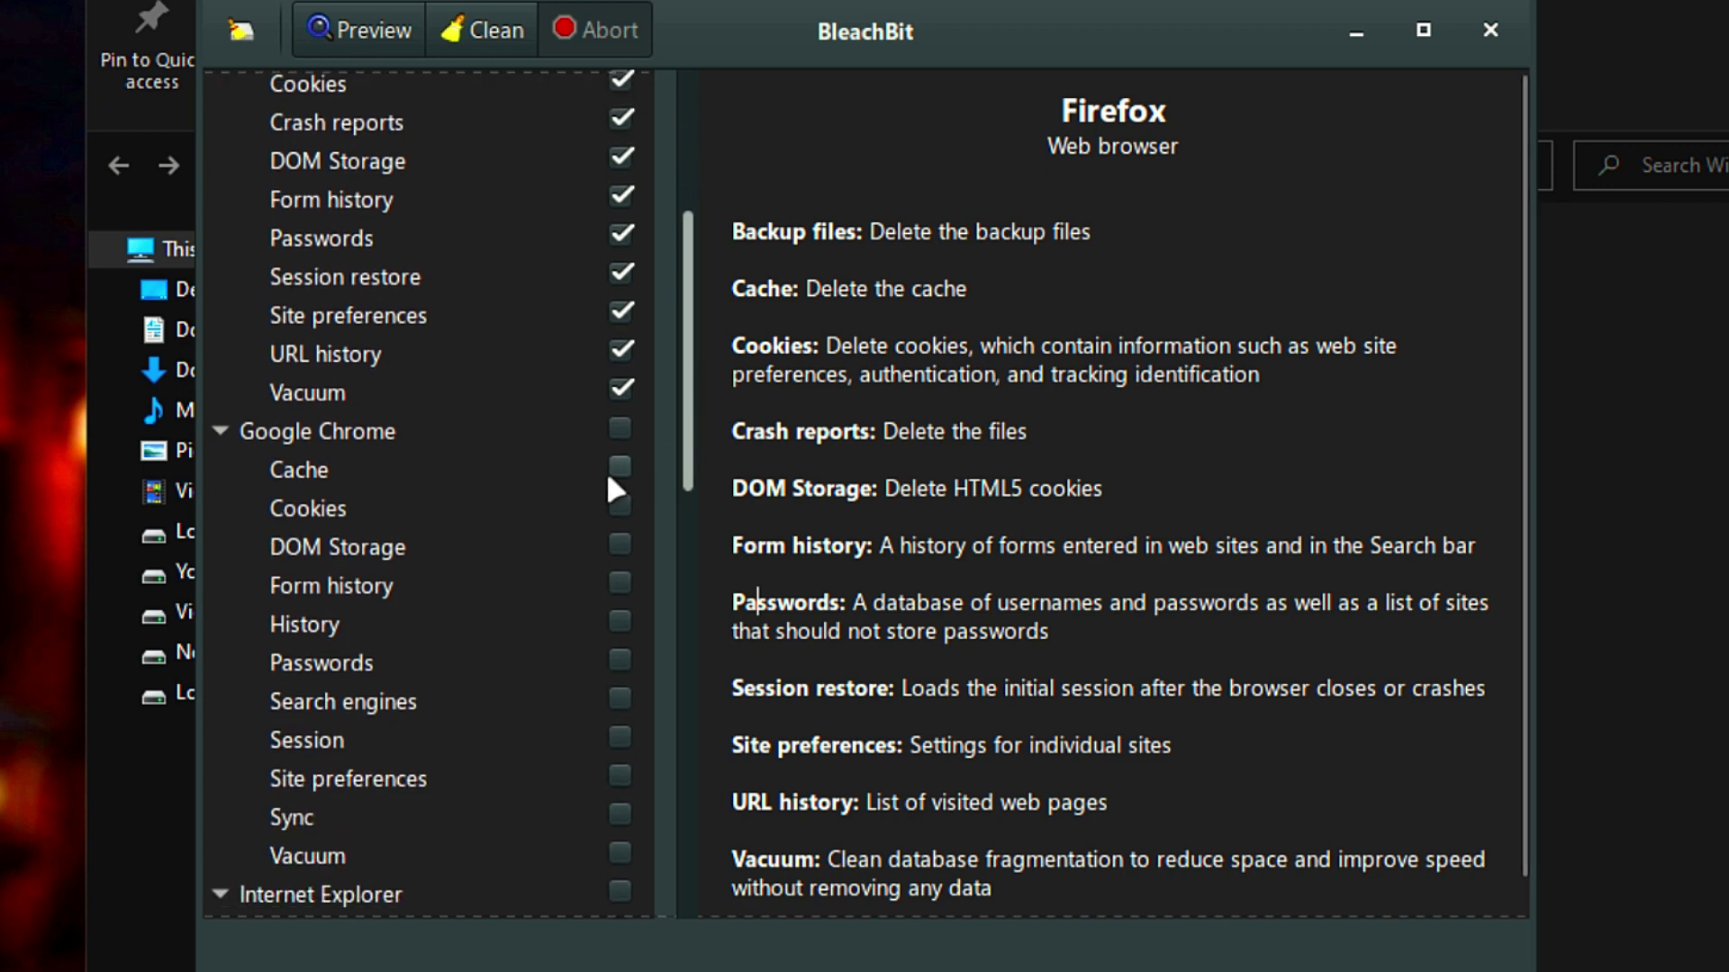
click(612, 470)
click(619, 504)
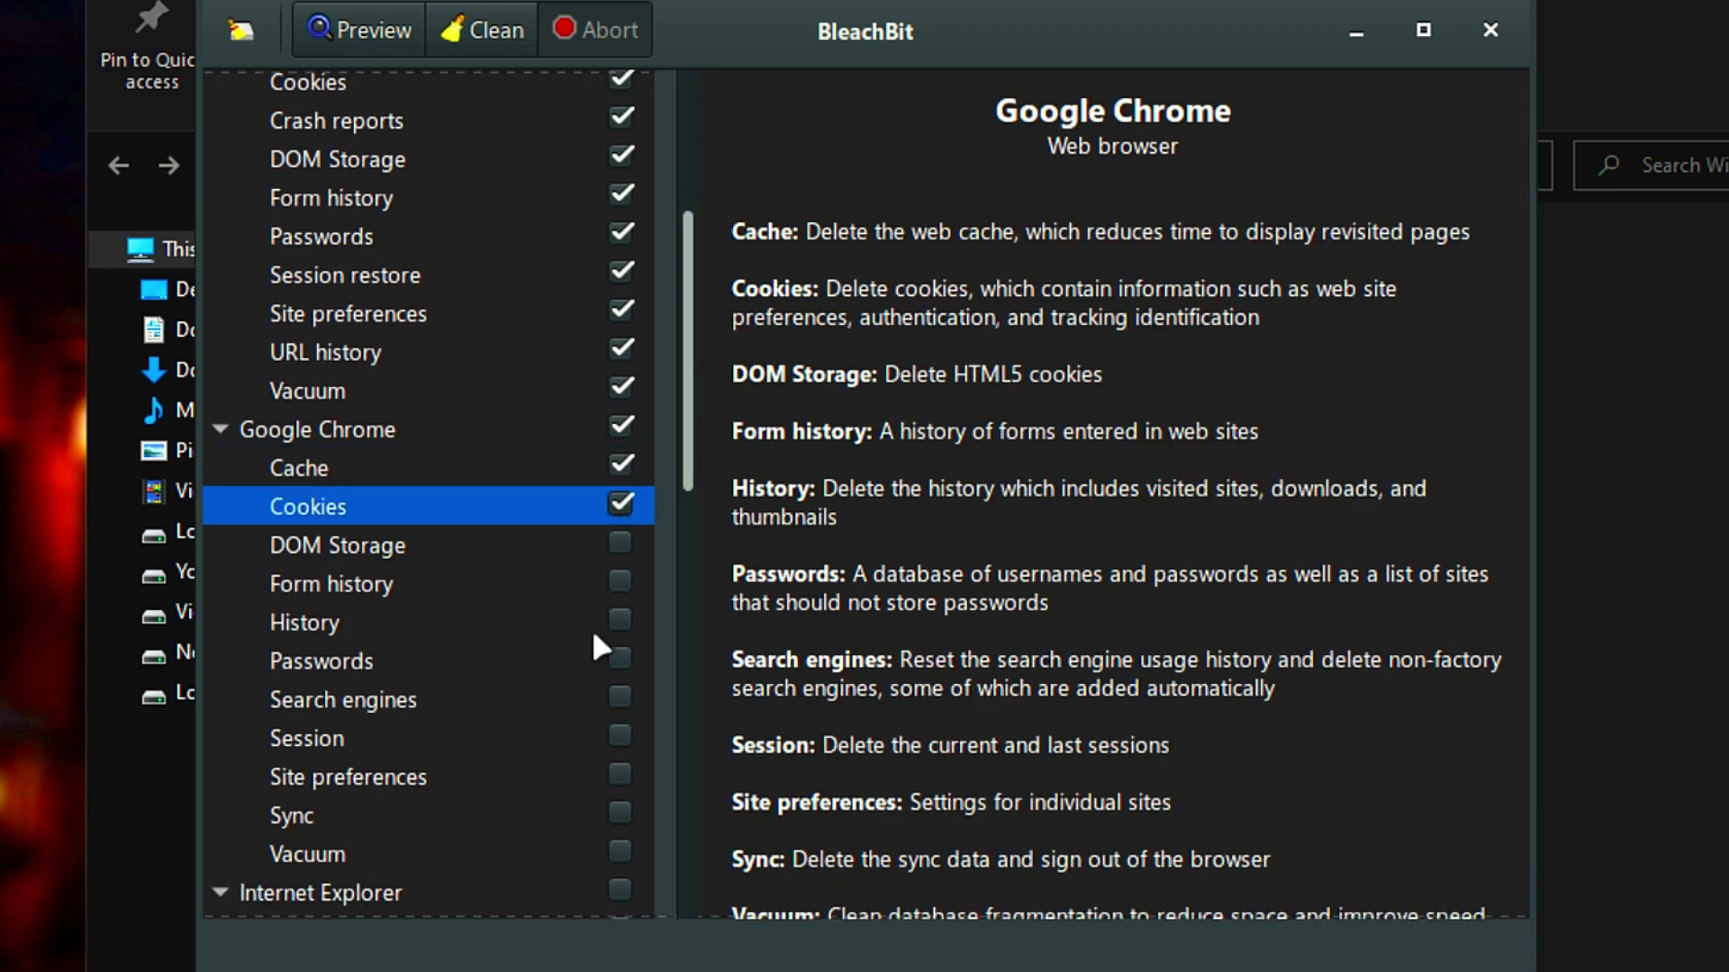
Select all Internet Explorer and Paint cleaning options.
drag(690, 369, 681, 523)
click(619, 435)
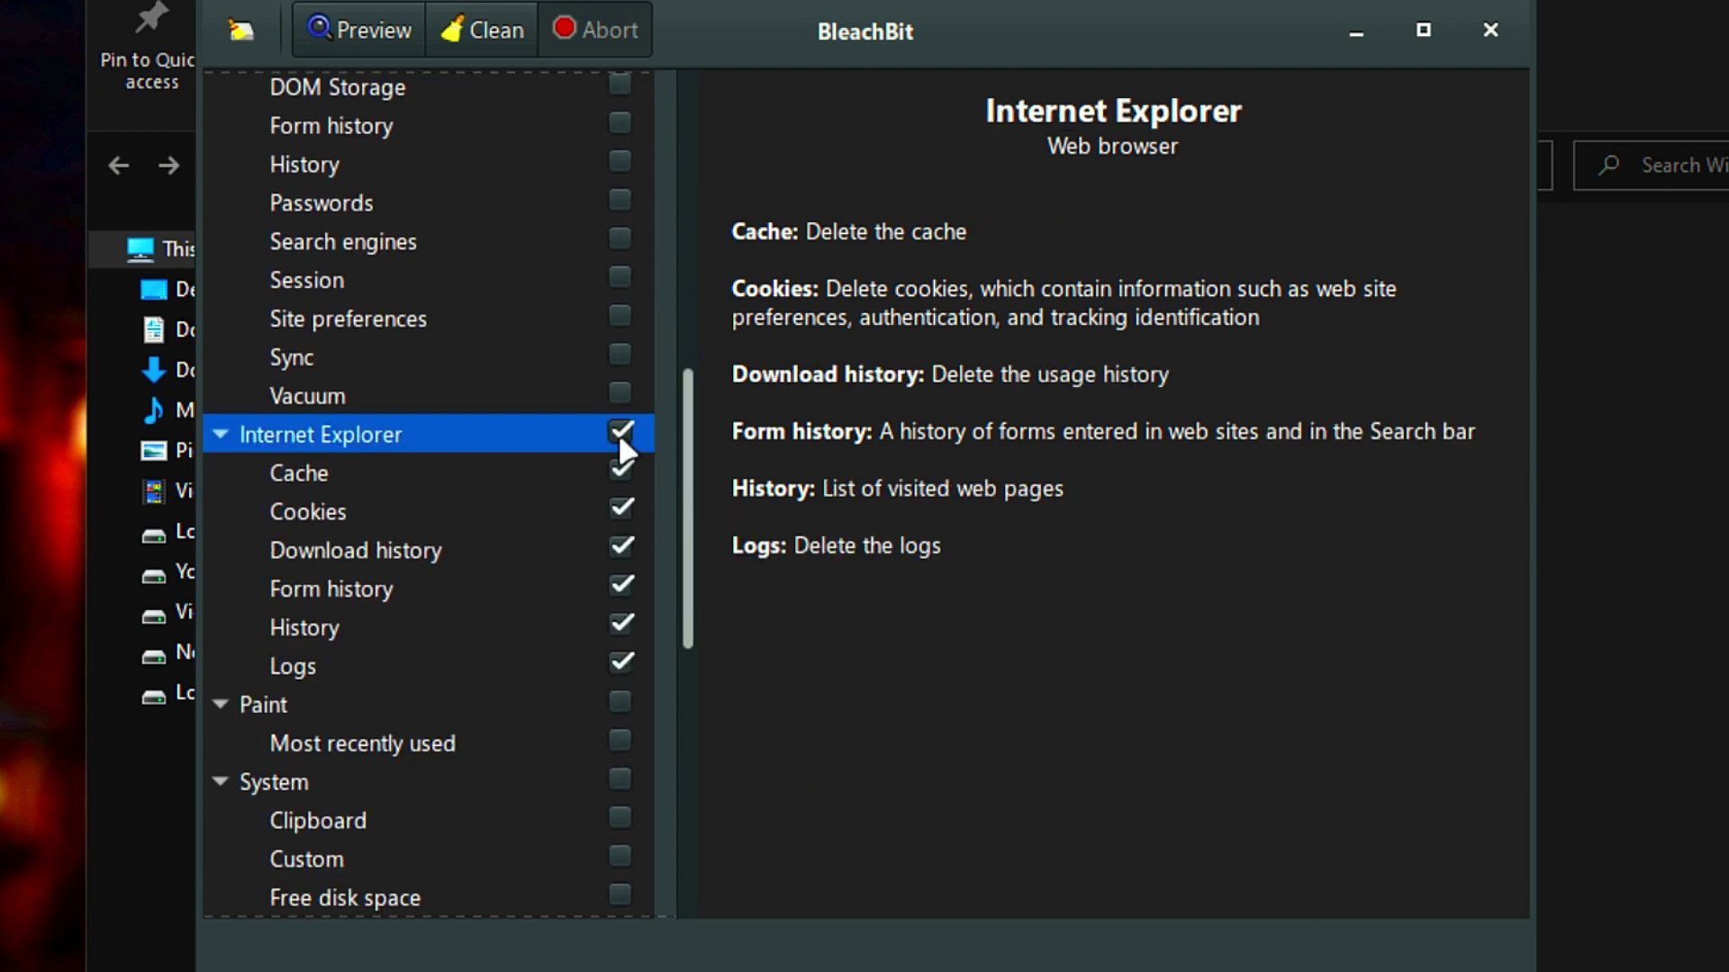
click(618, 700)
Select all System cleaning options except Free disk space, accepting the slow-option warning.
drag(693, 528, 698, 678)
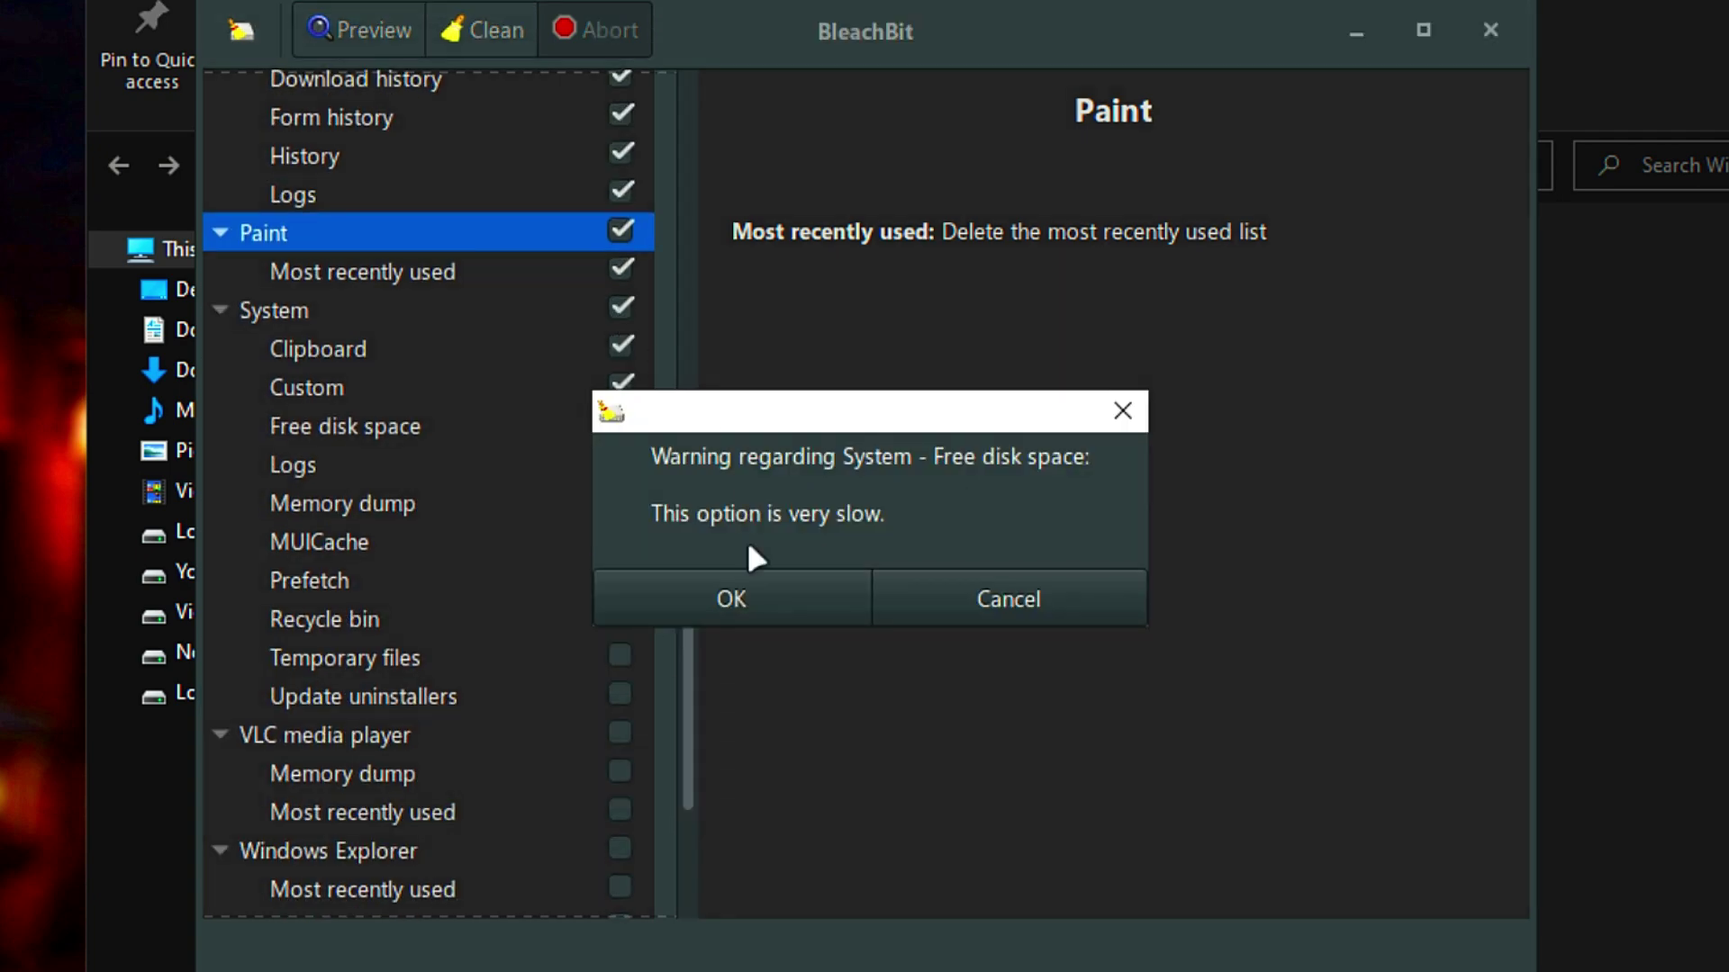
click(759, 601)
click(619, 424)
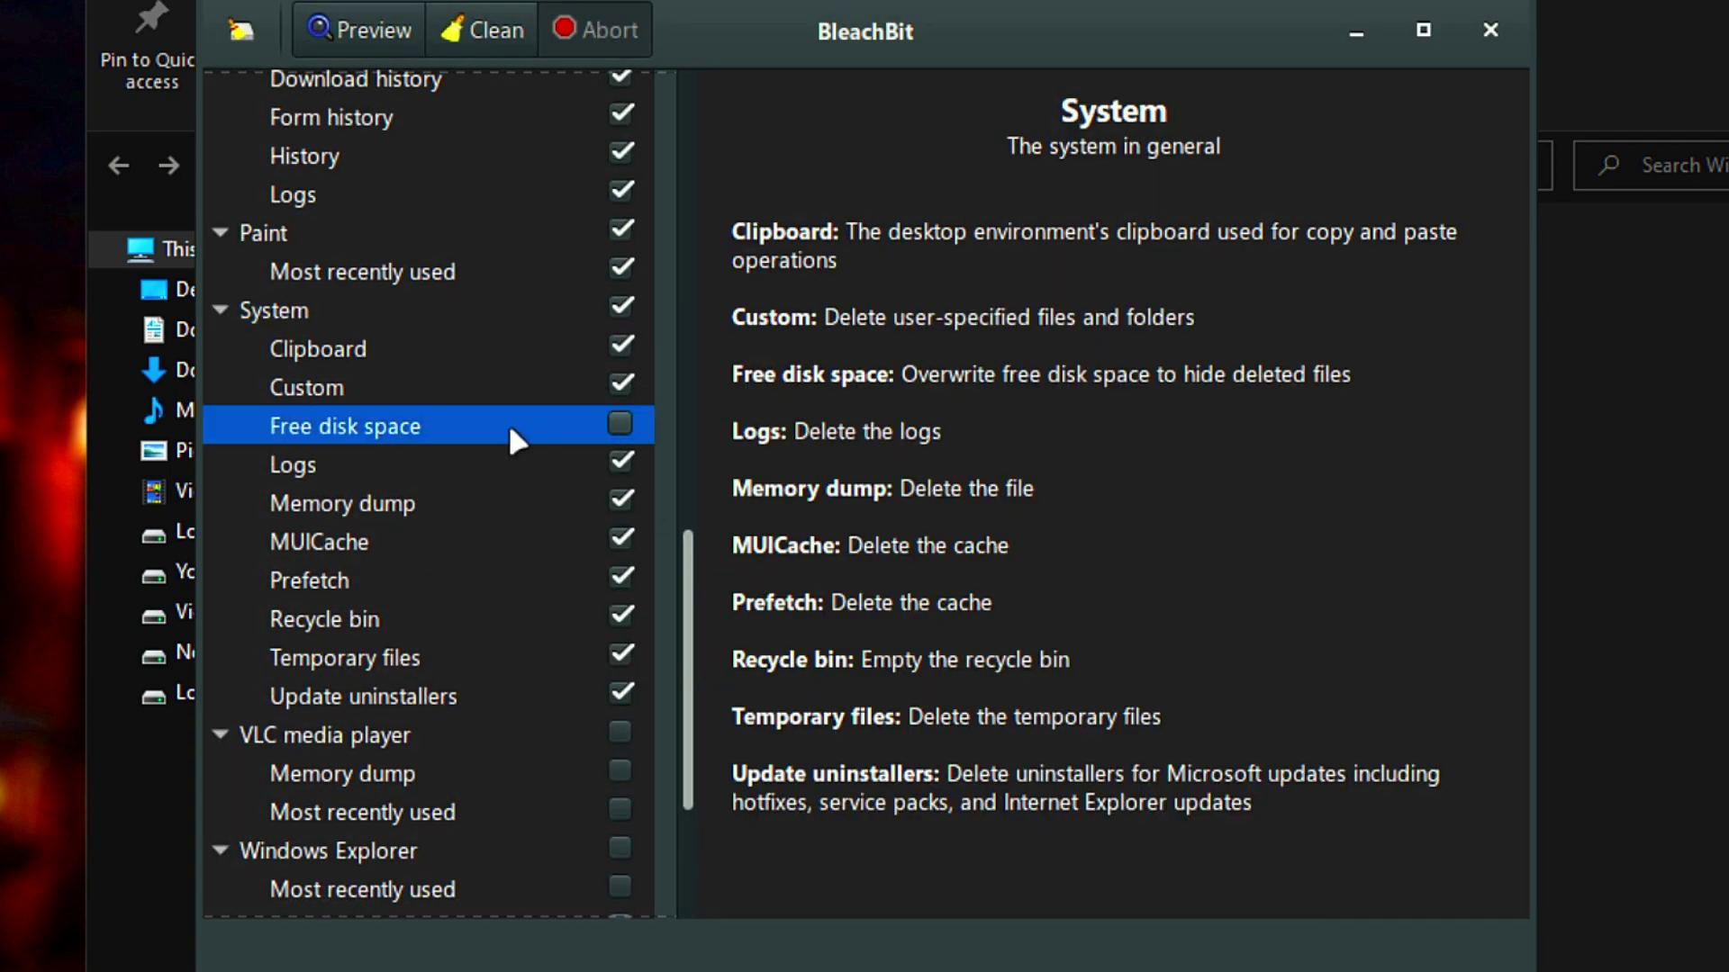
Select all VLC media player, Windows Explorer and WinRAR cleaning options, accepting the Thumbnails warning.
scroll(540, 603, down, 2)
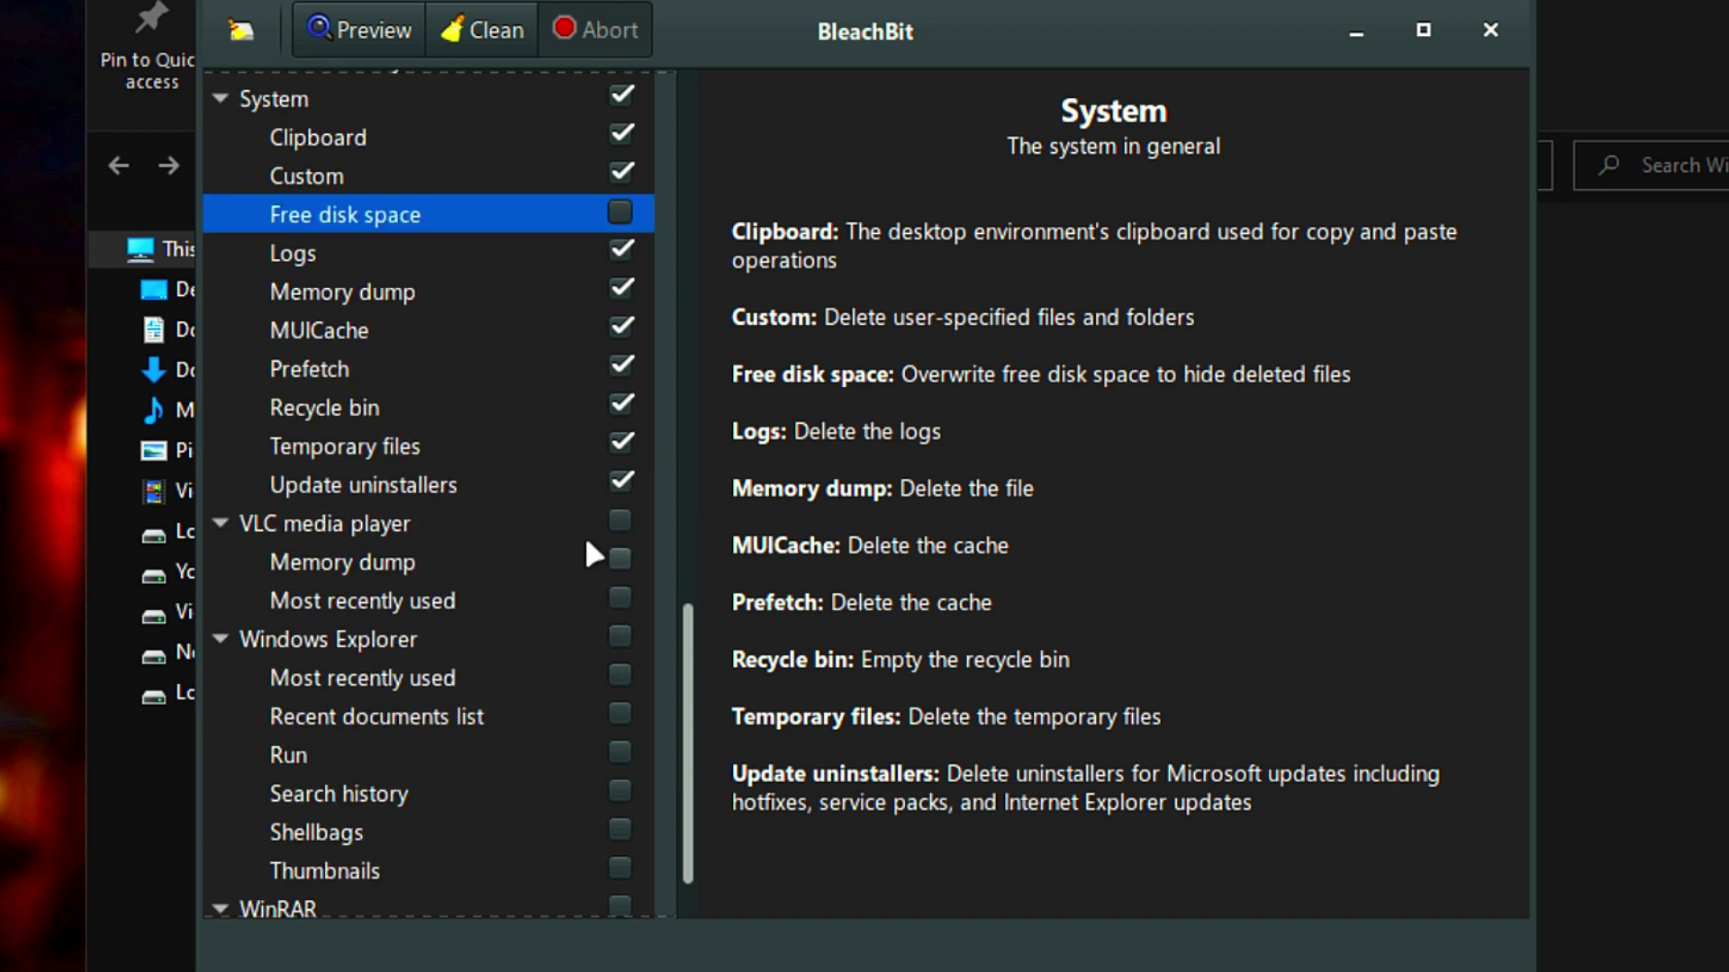
click(618, 522)
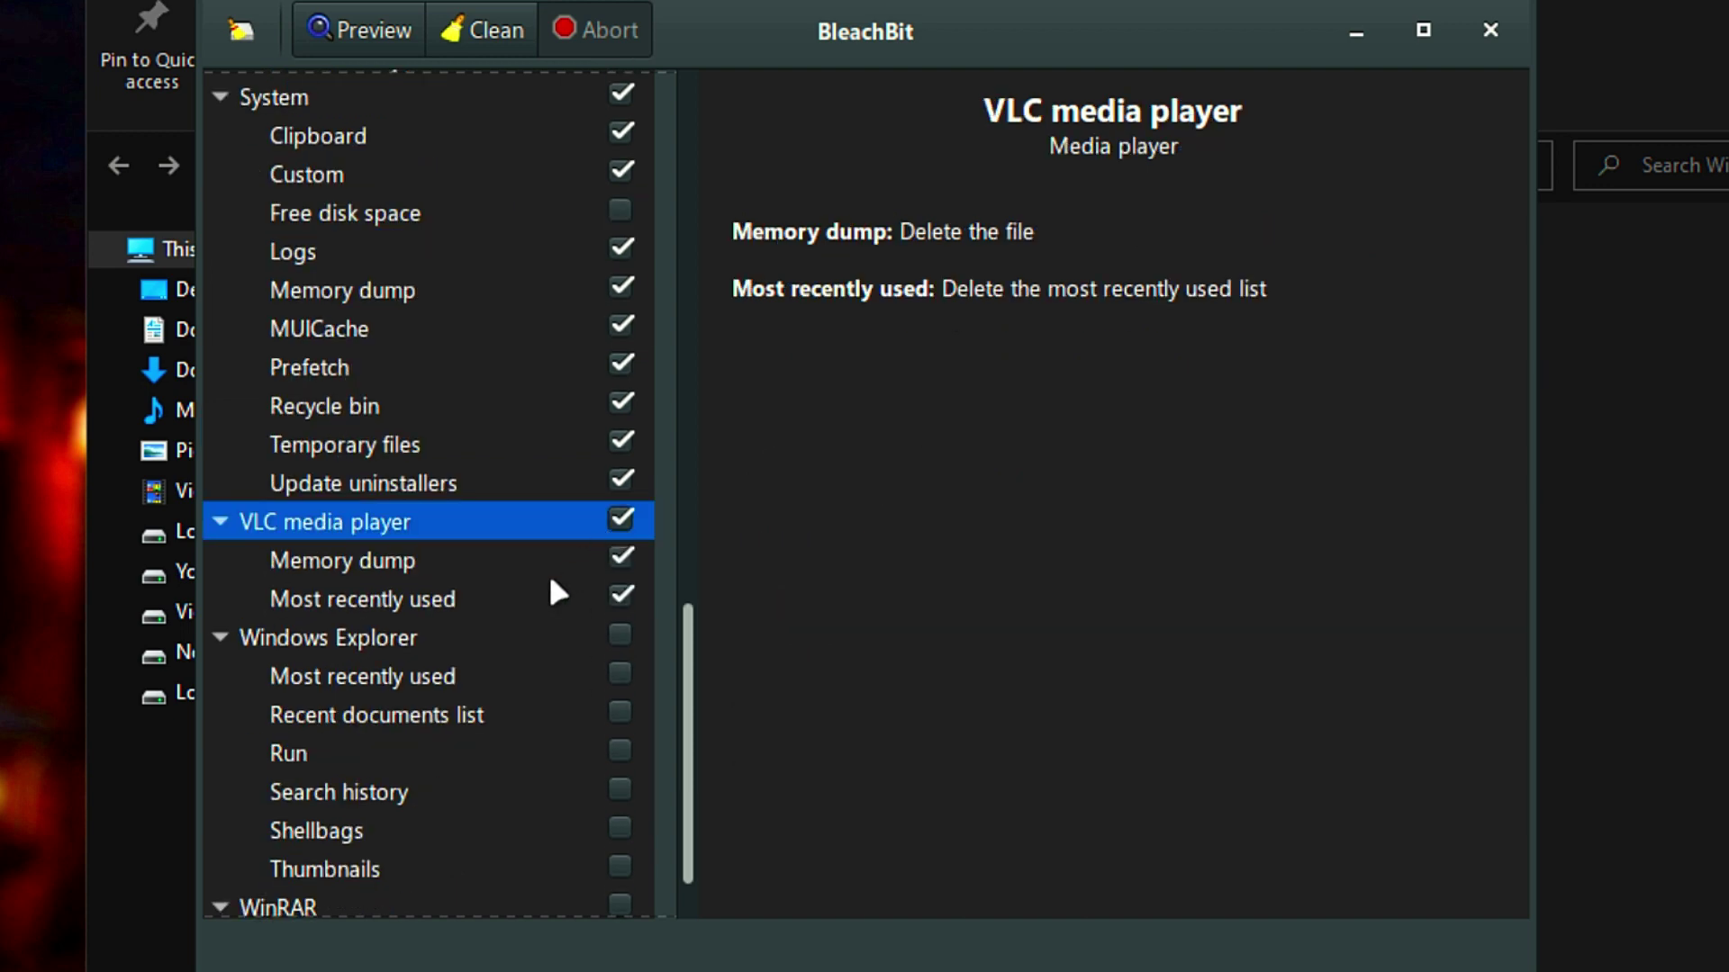
click(620, 637)
click(689, 599)
click(691, 612)
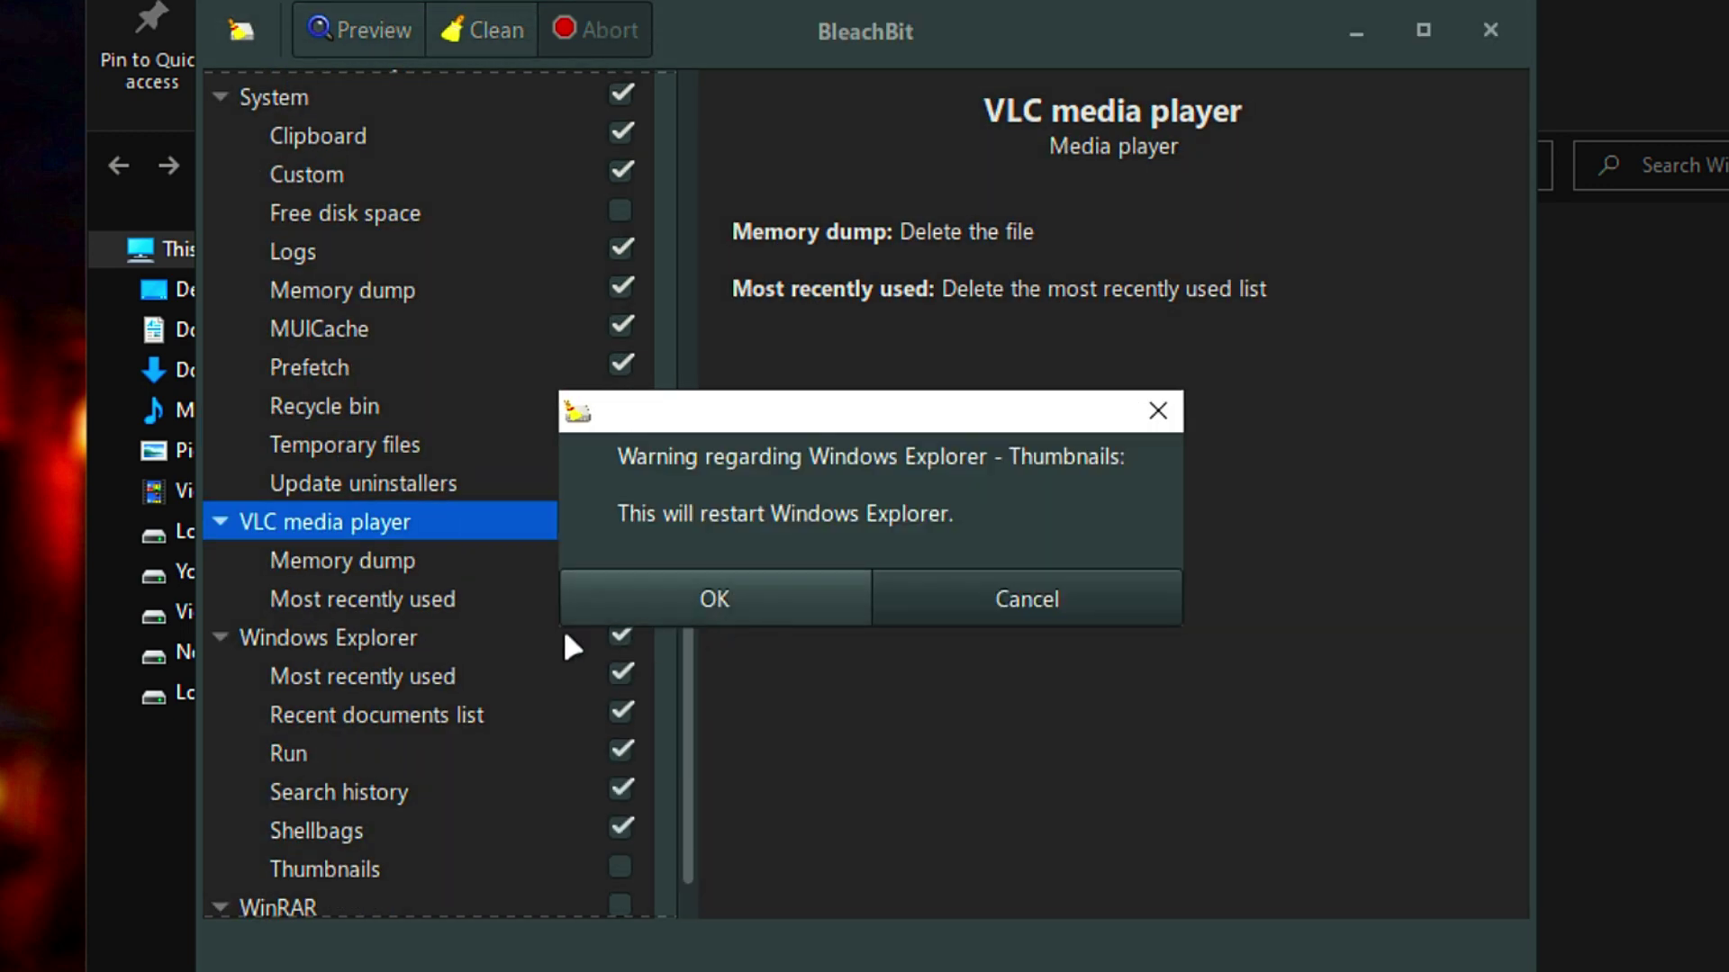
click(706, 592)
scroll(414, 634, down, 1)
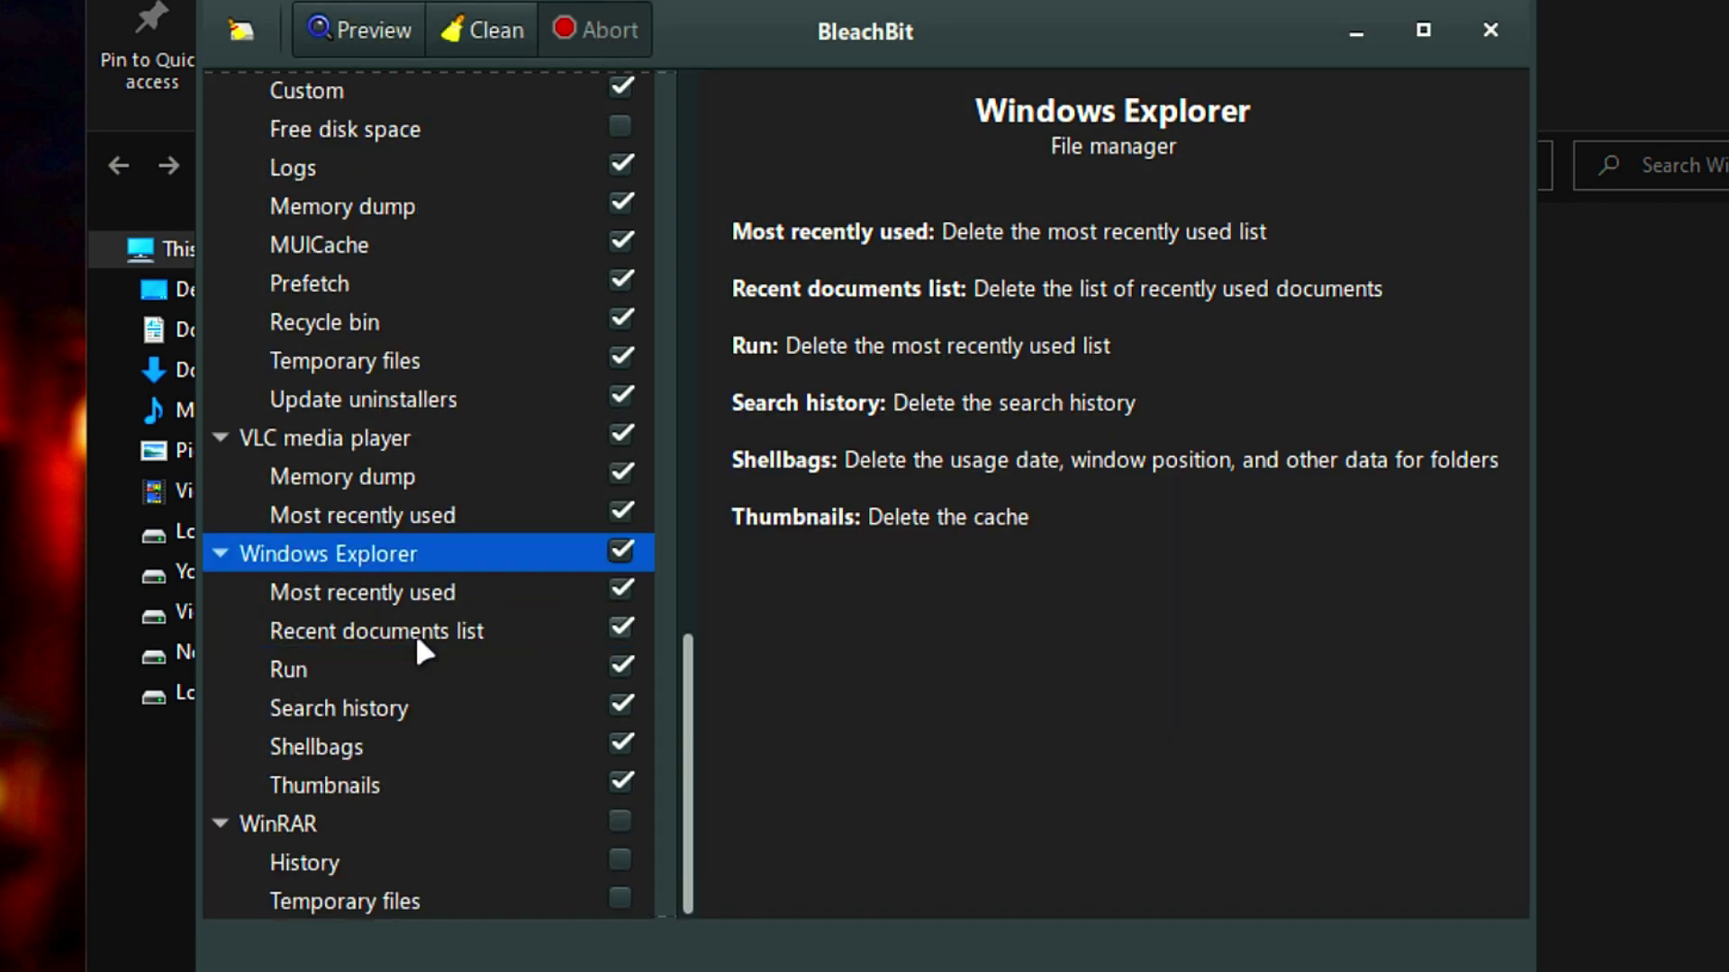
click(619, 821)
Preview the selected cleaning and examine the recoverable disk space, file count, special operations and per-item sizes.
mouse_move(694, 732)
mouse_down()
mouse_move(675, 553)
mouse_move(697, 137)
mouse_up()
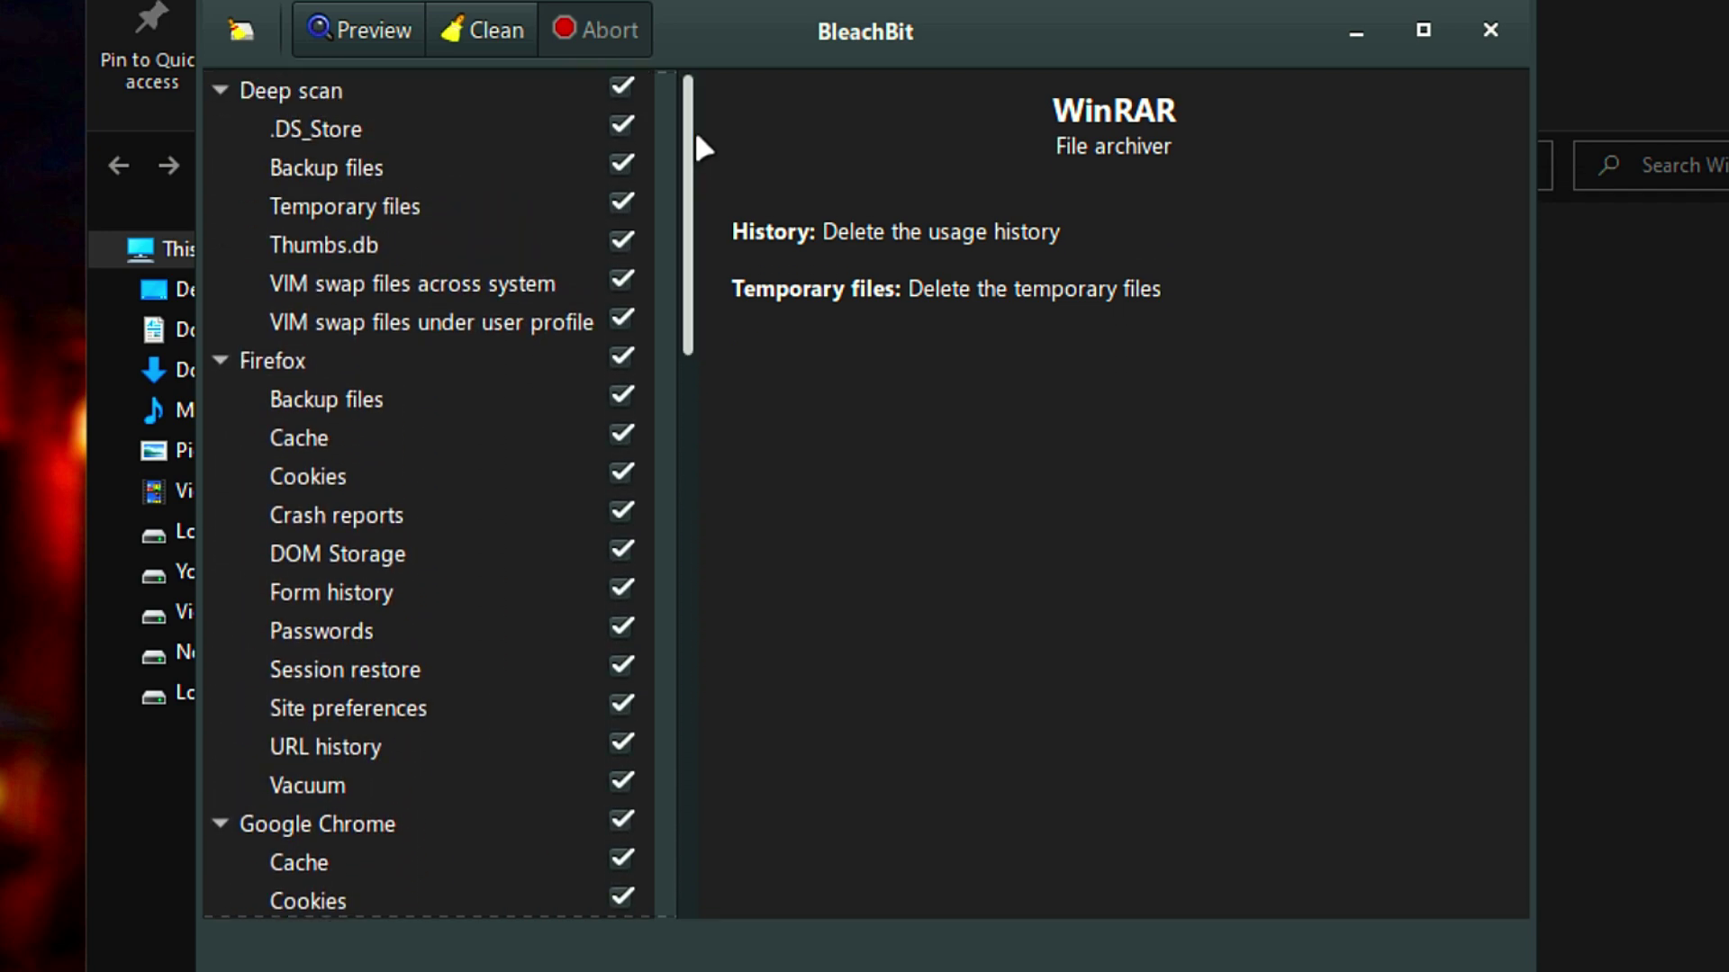
click(364, 32)
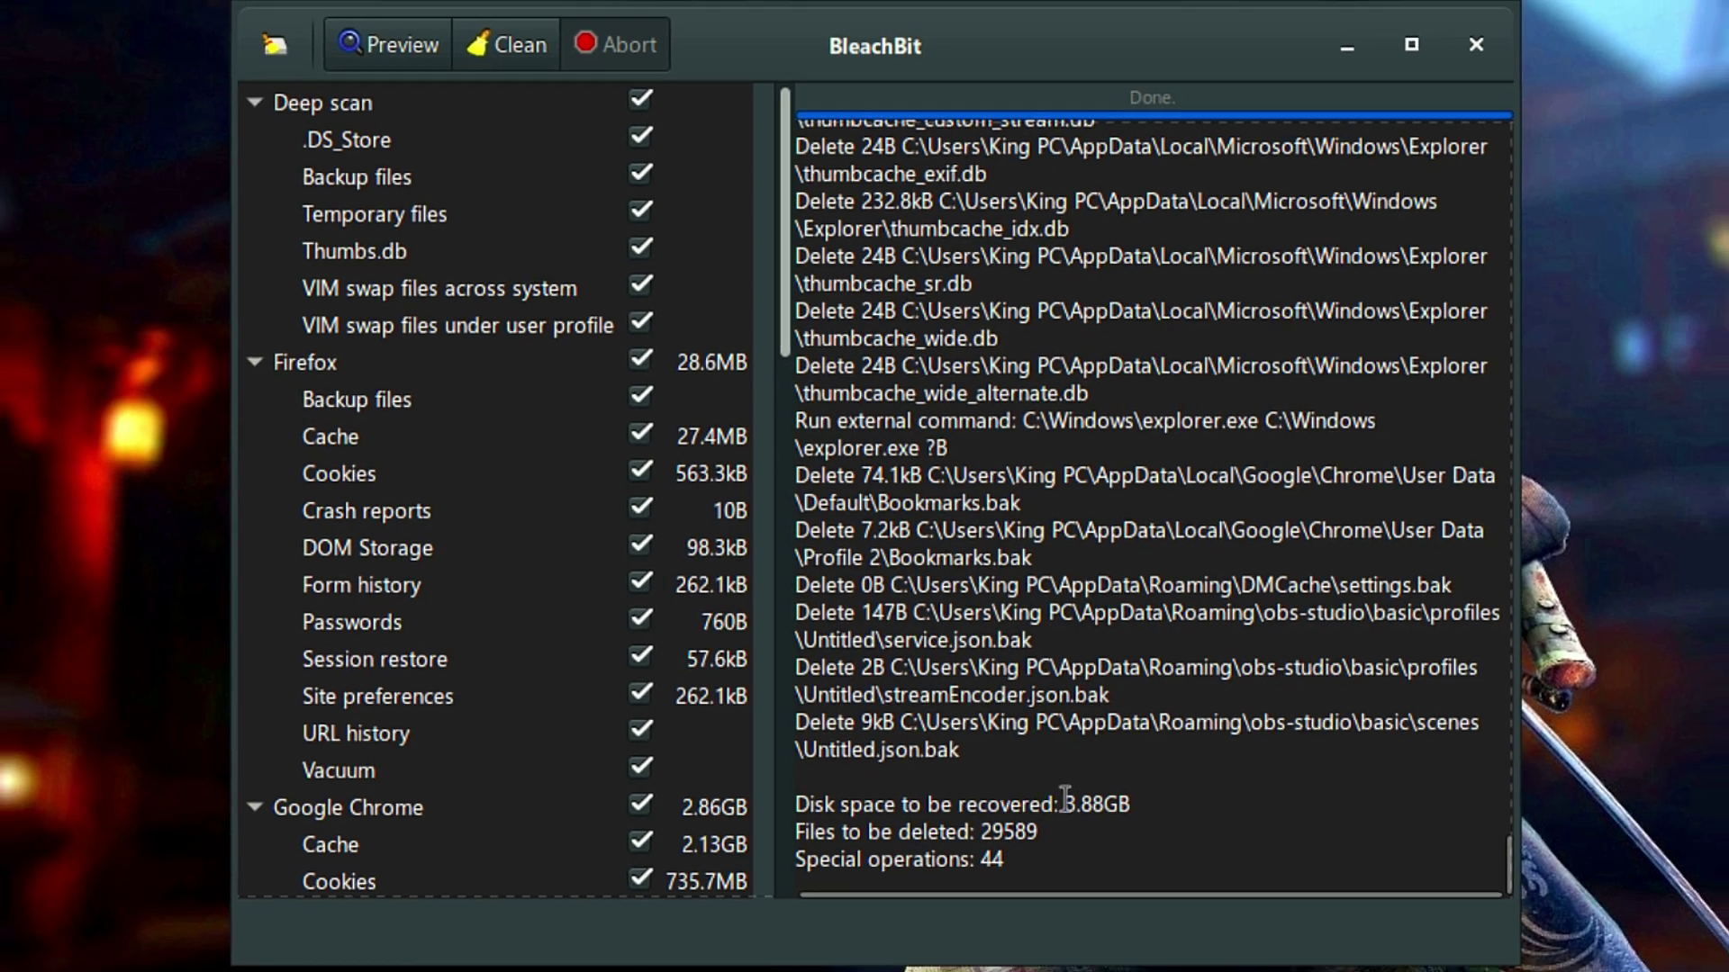
double_click(1105, 818)
click(1005, 847)
double_click(985, 838)
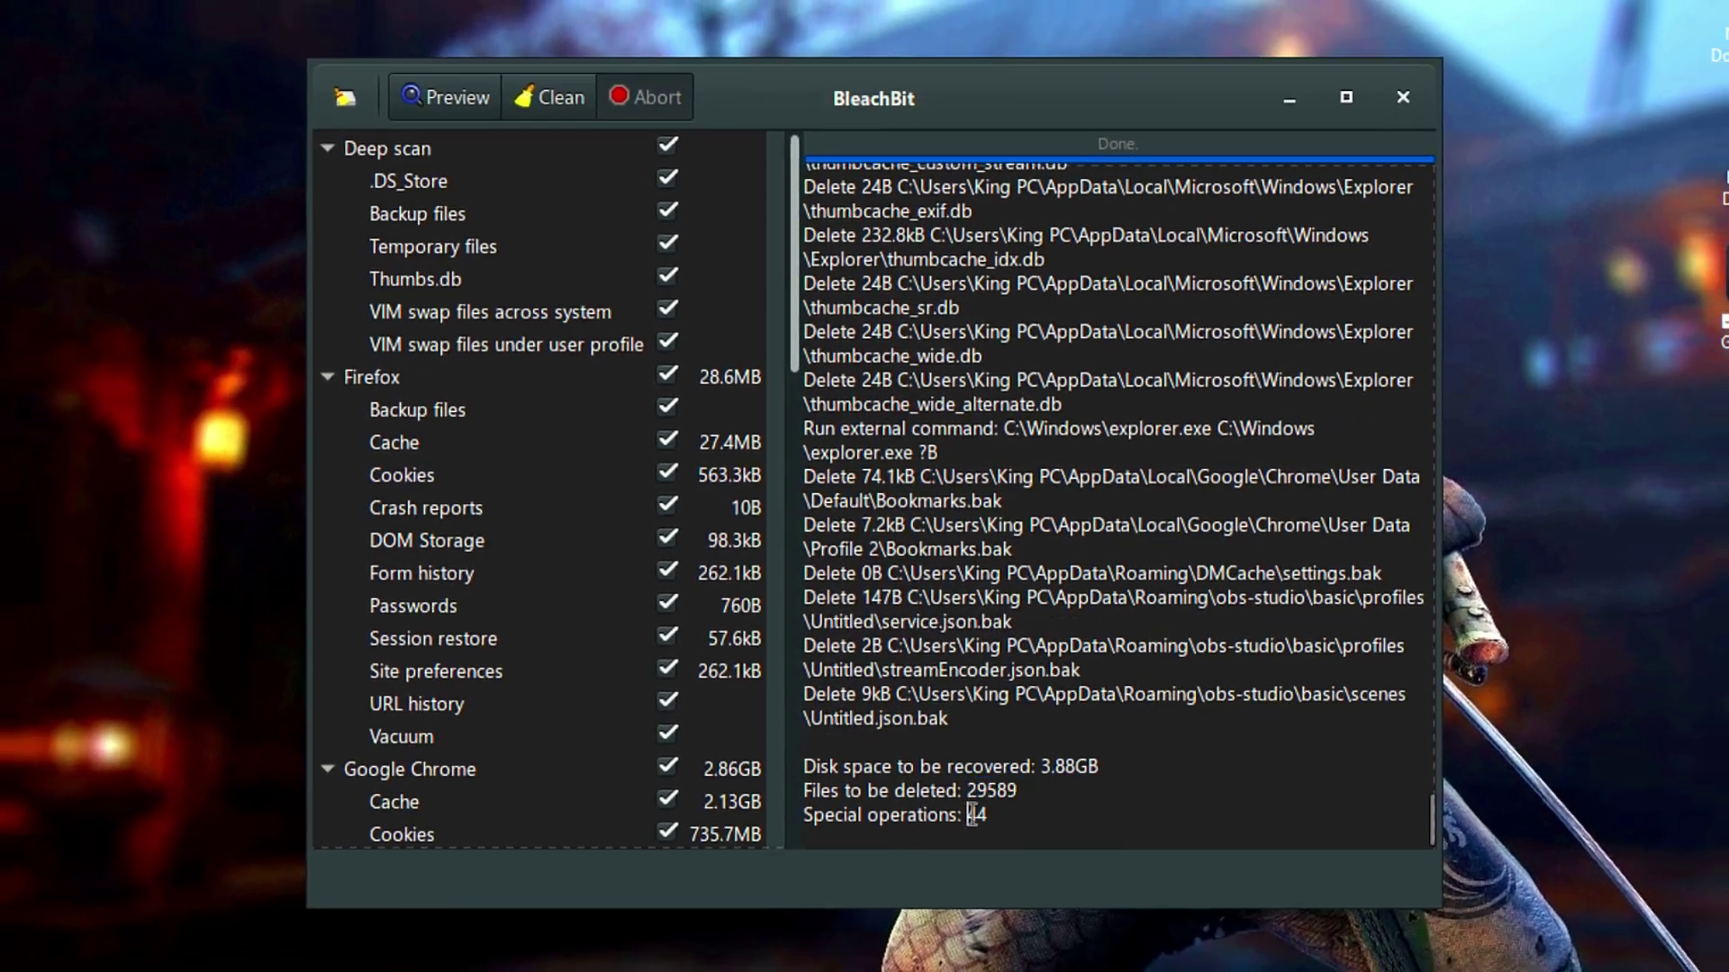
drag(798, 311, 779, 743)
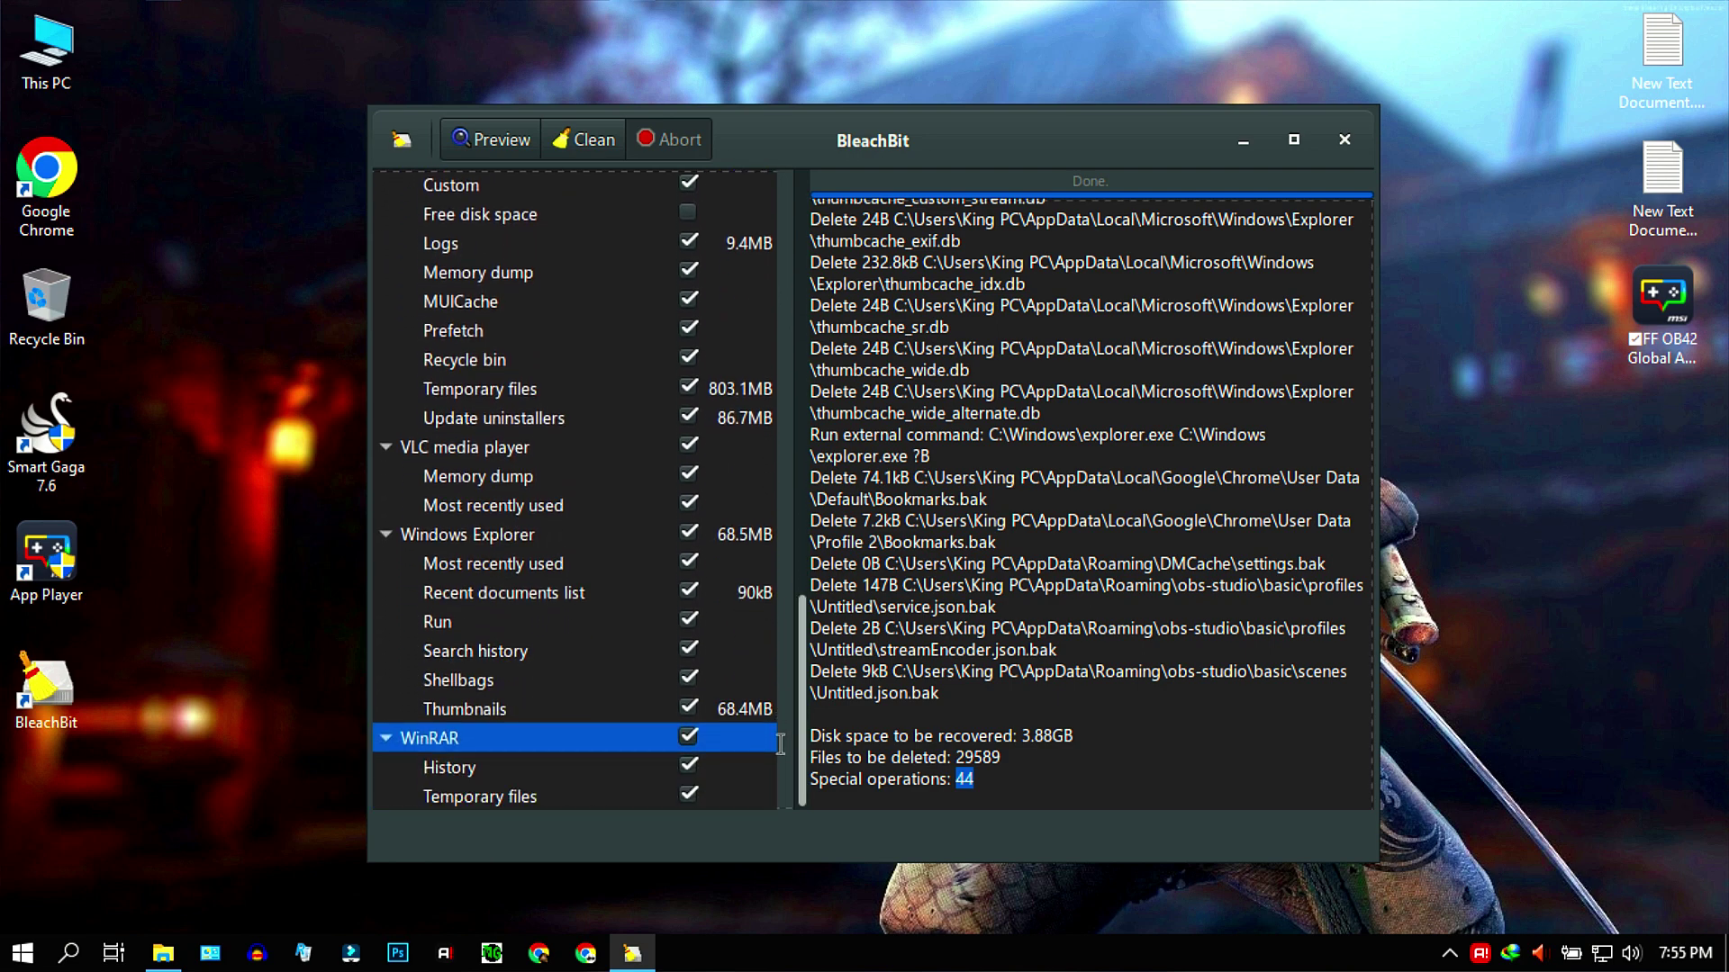
Clean all the selected items in BleachBit and confirm the deletion.
click(596, 137)
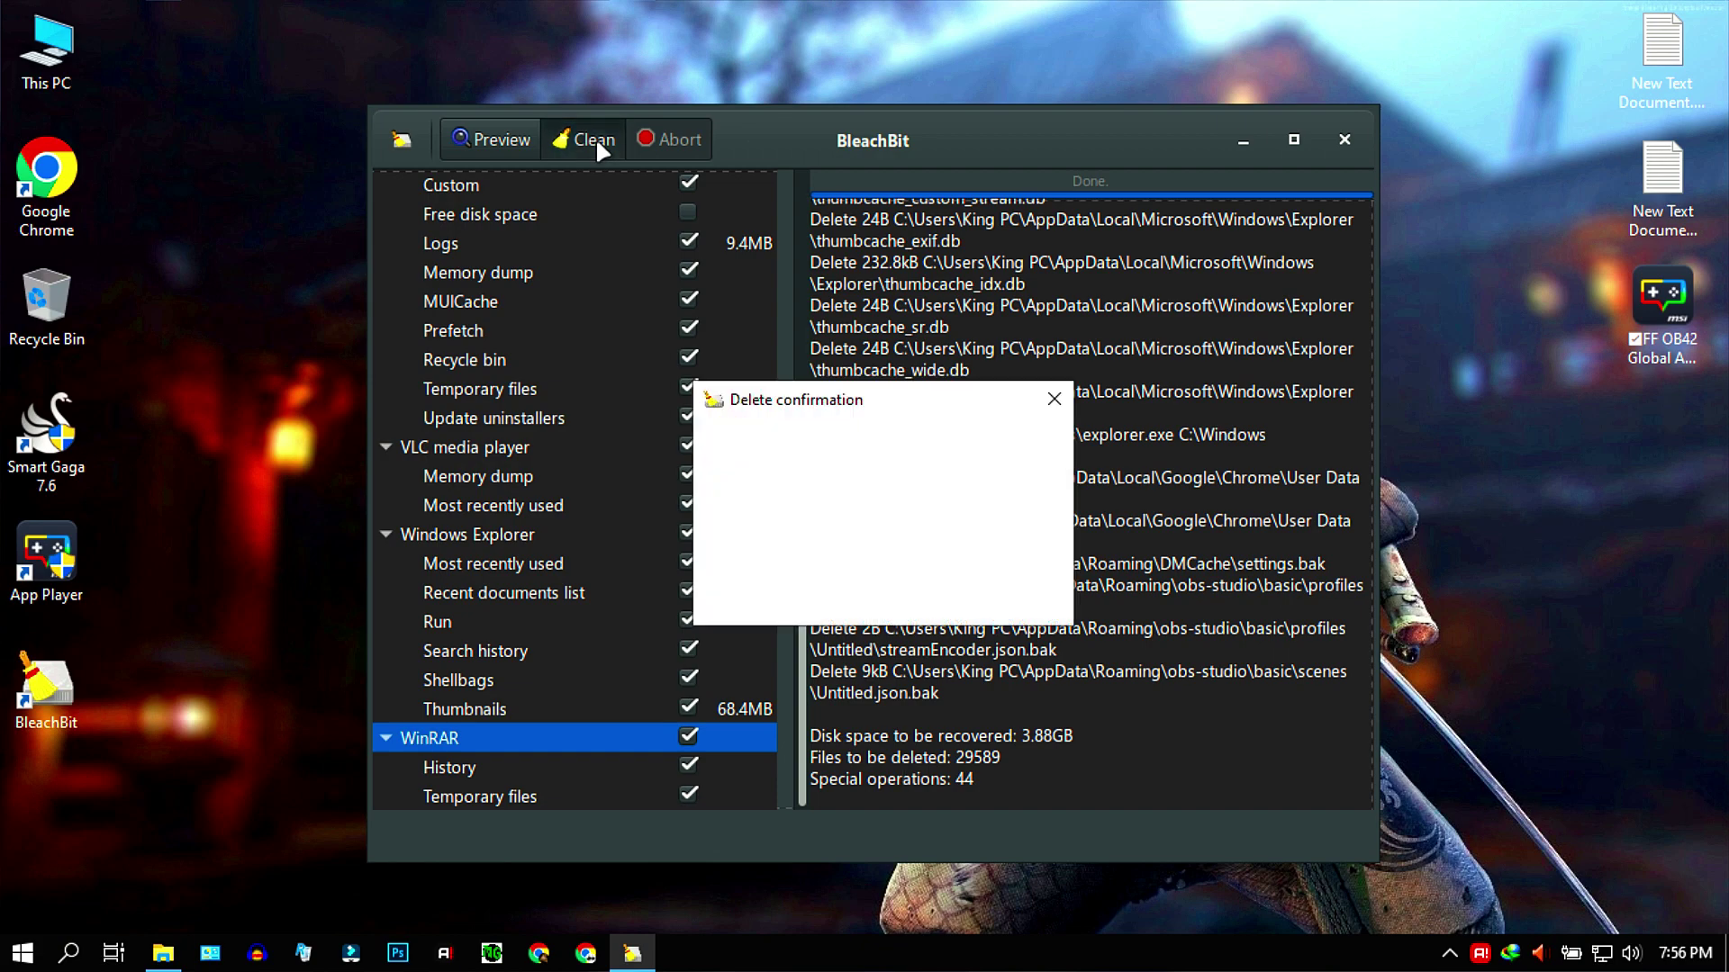
click(893, 605)
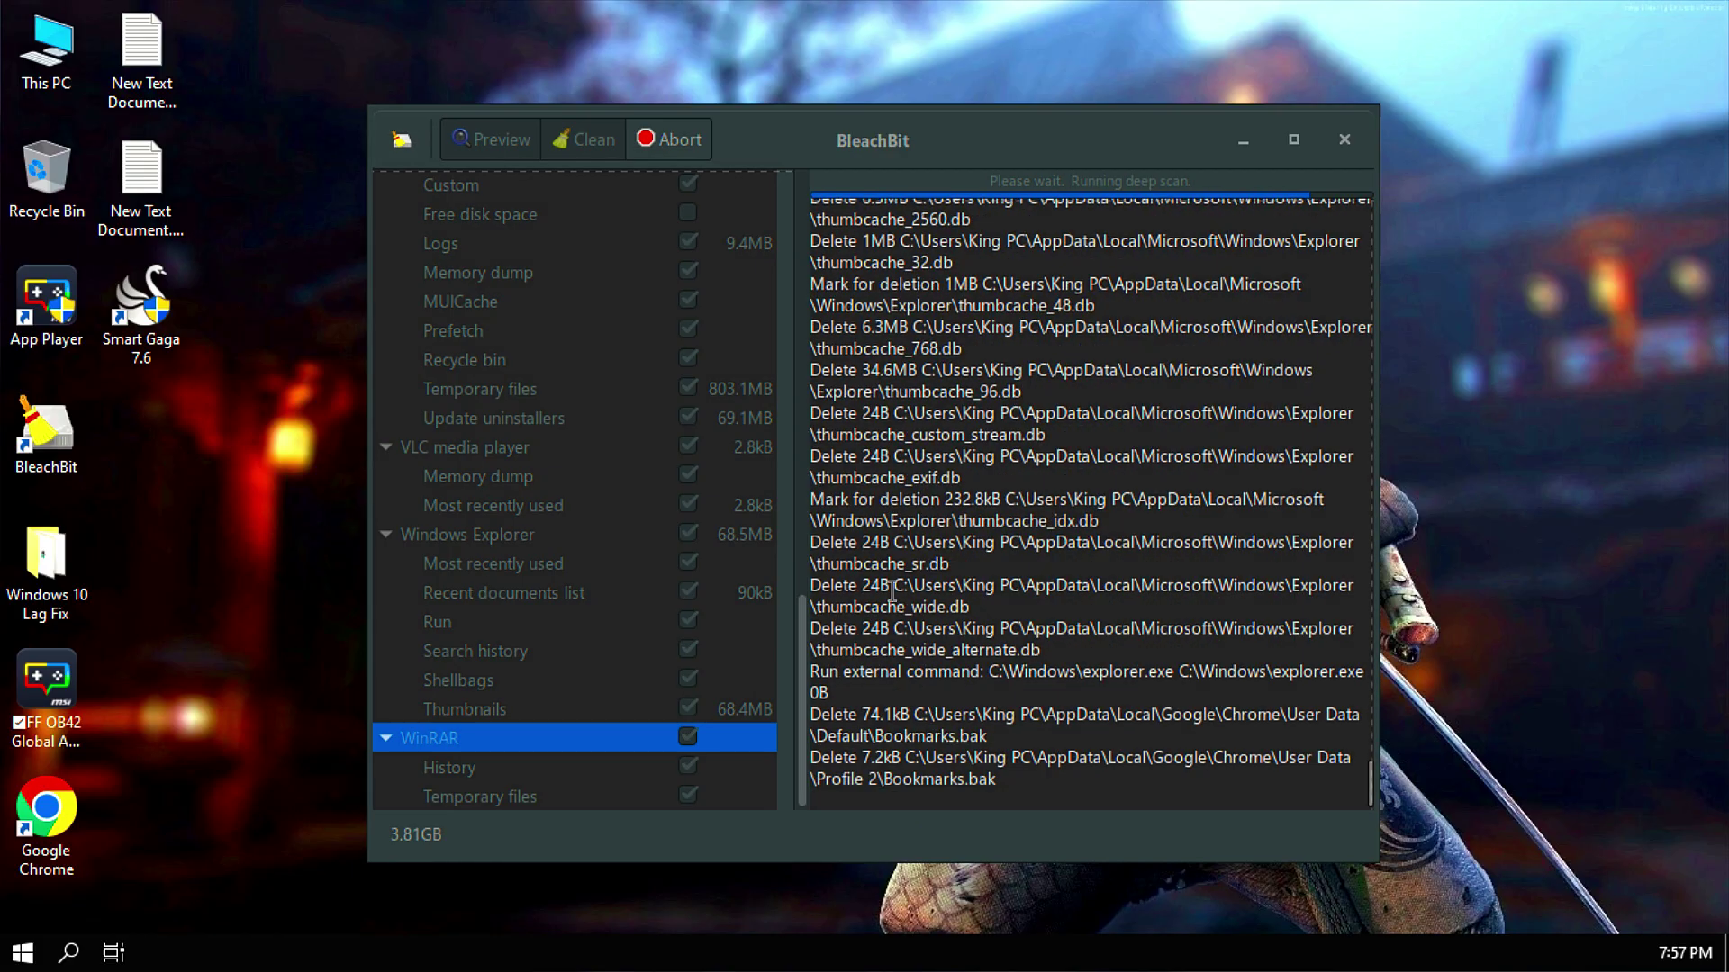
Close BleachBit and refresh the desktop.
click(1345, 140)
right_click(628, 208)
click(673, 274)
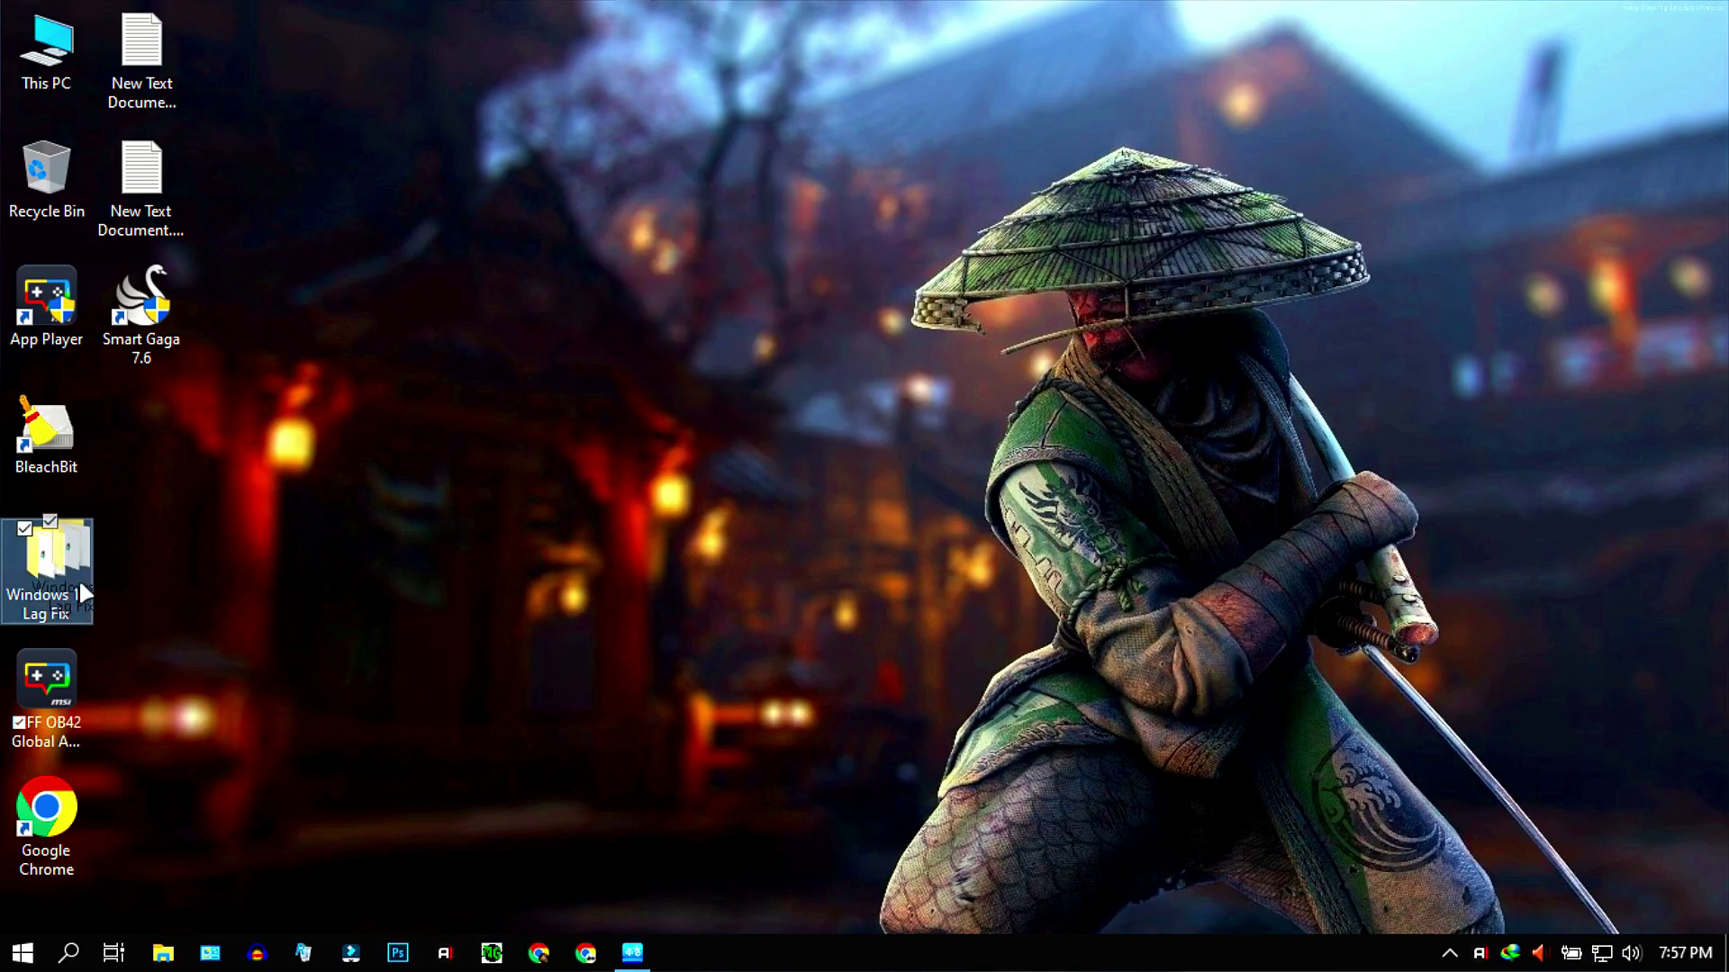
Move the Windows 10 Lag Fix folder to the open desktop area and launch memreduct-3.4-setup.exe from it, allowing it to make changes.
drag(63, 583, 725, 334)
double_click(720, 323)
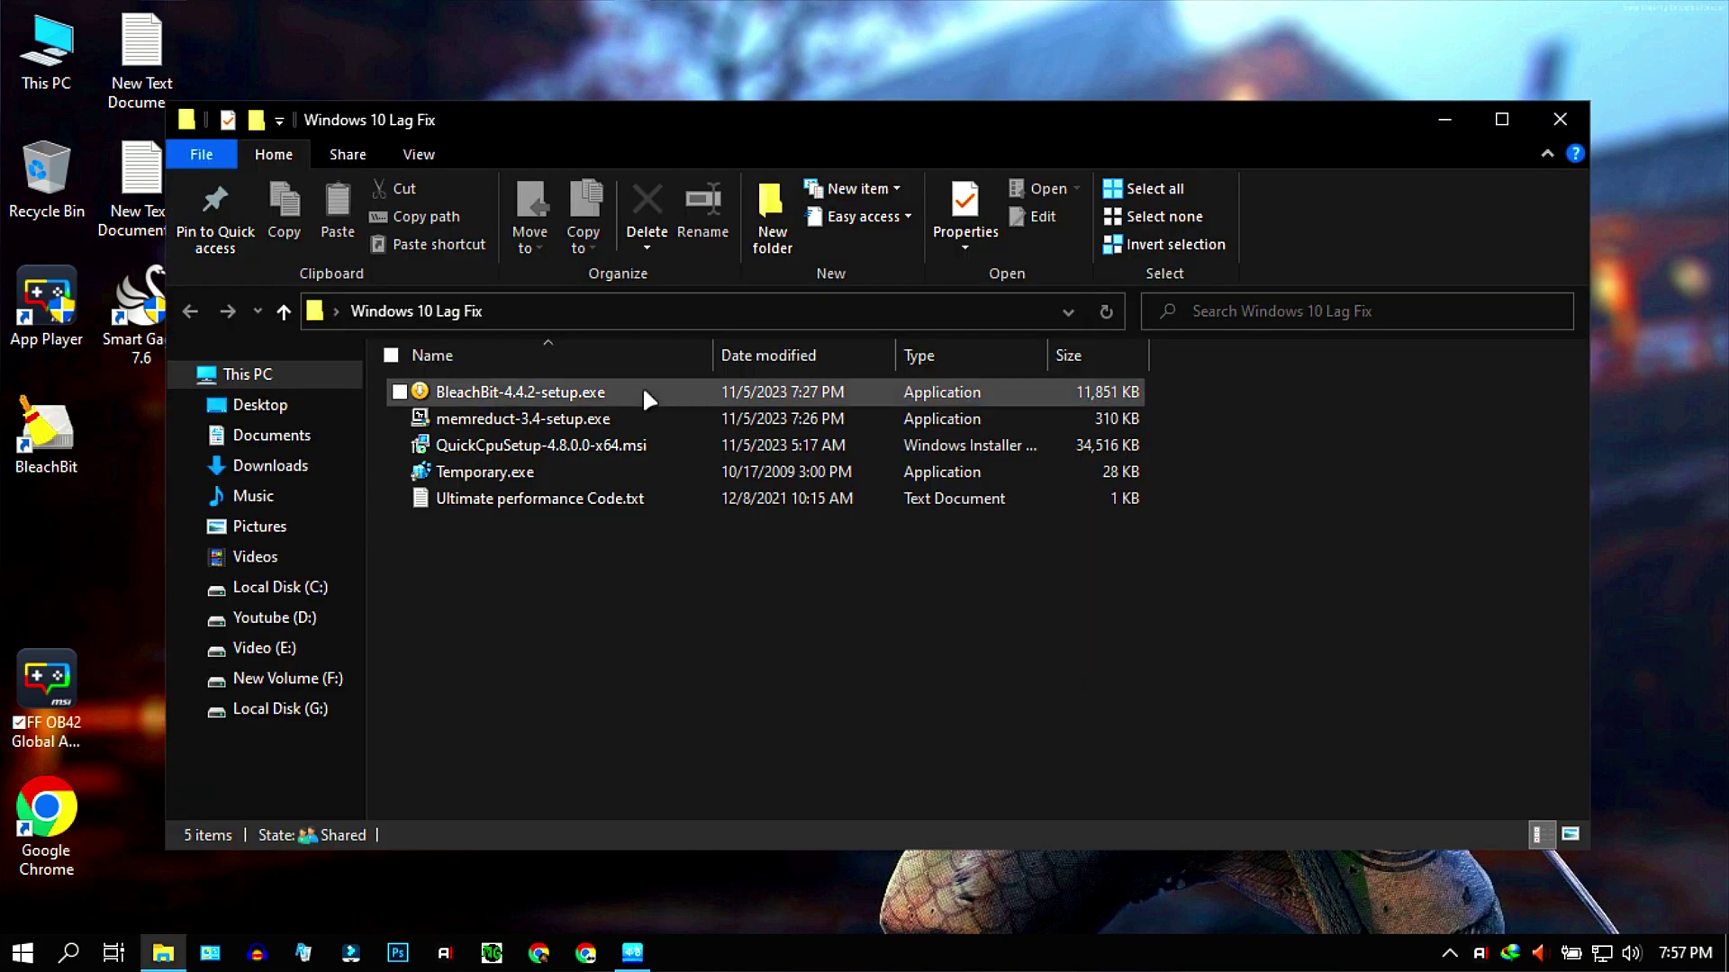
click(487, 417)
double_click(487, 419)
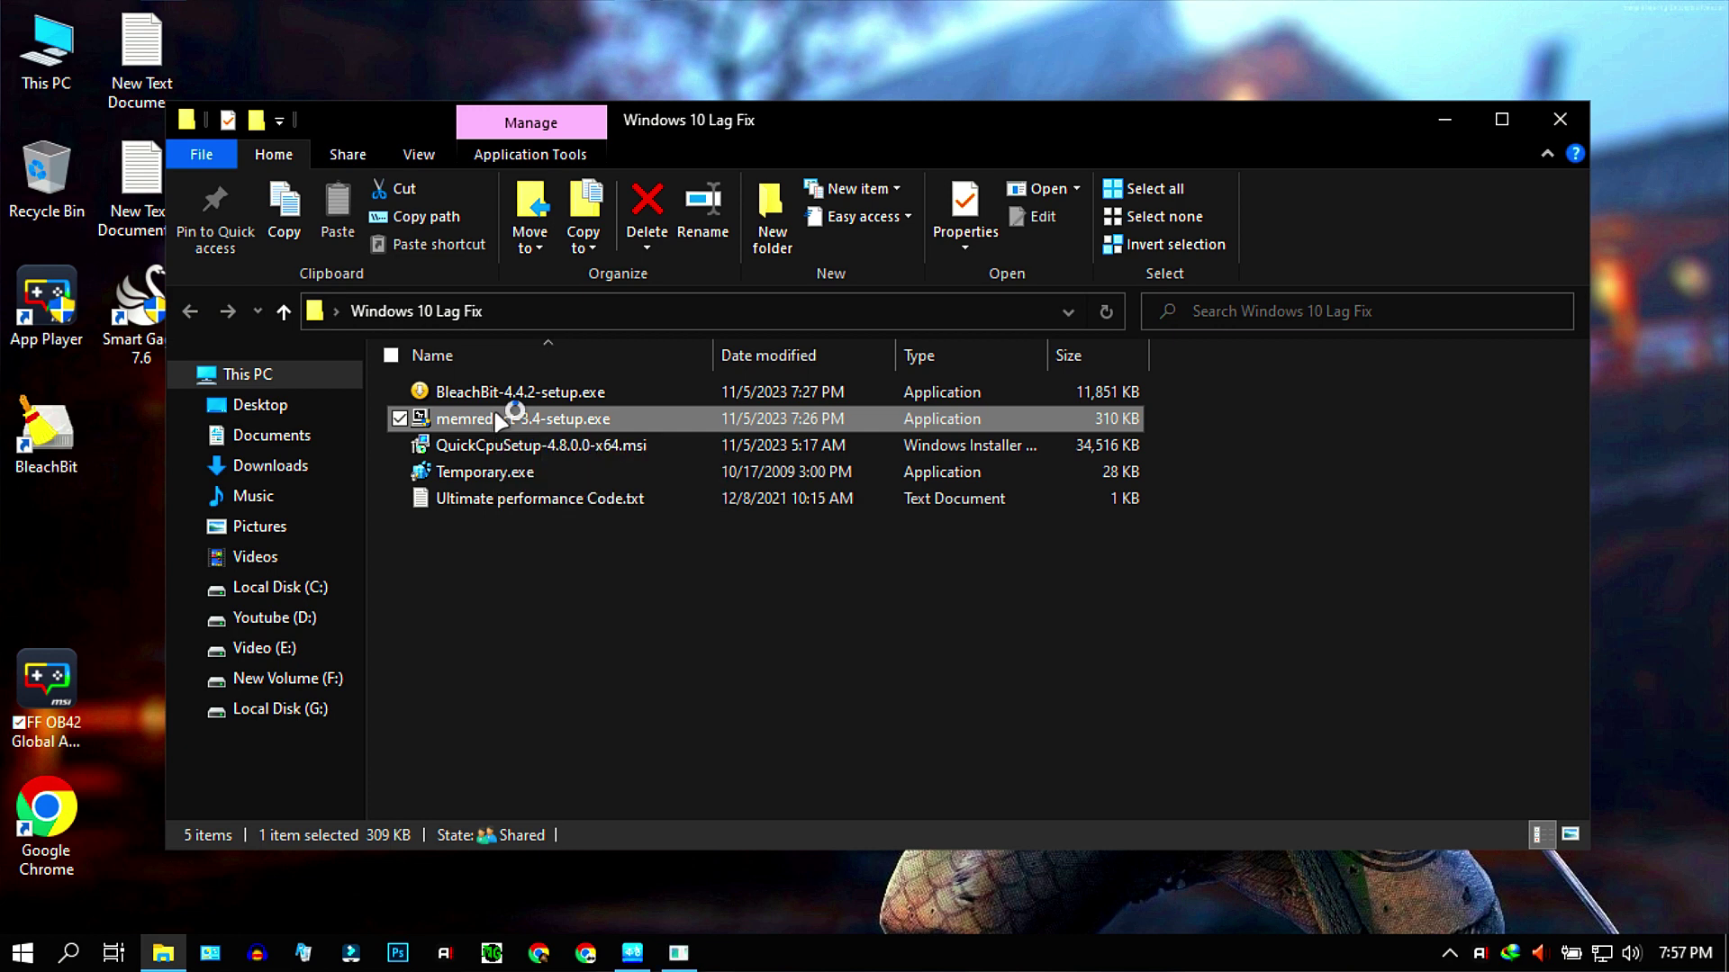
click(770, 761)
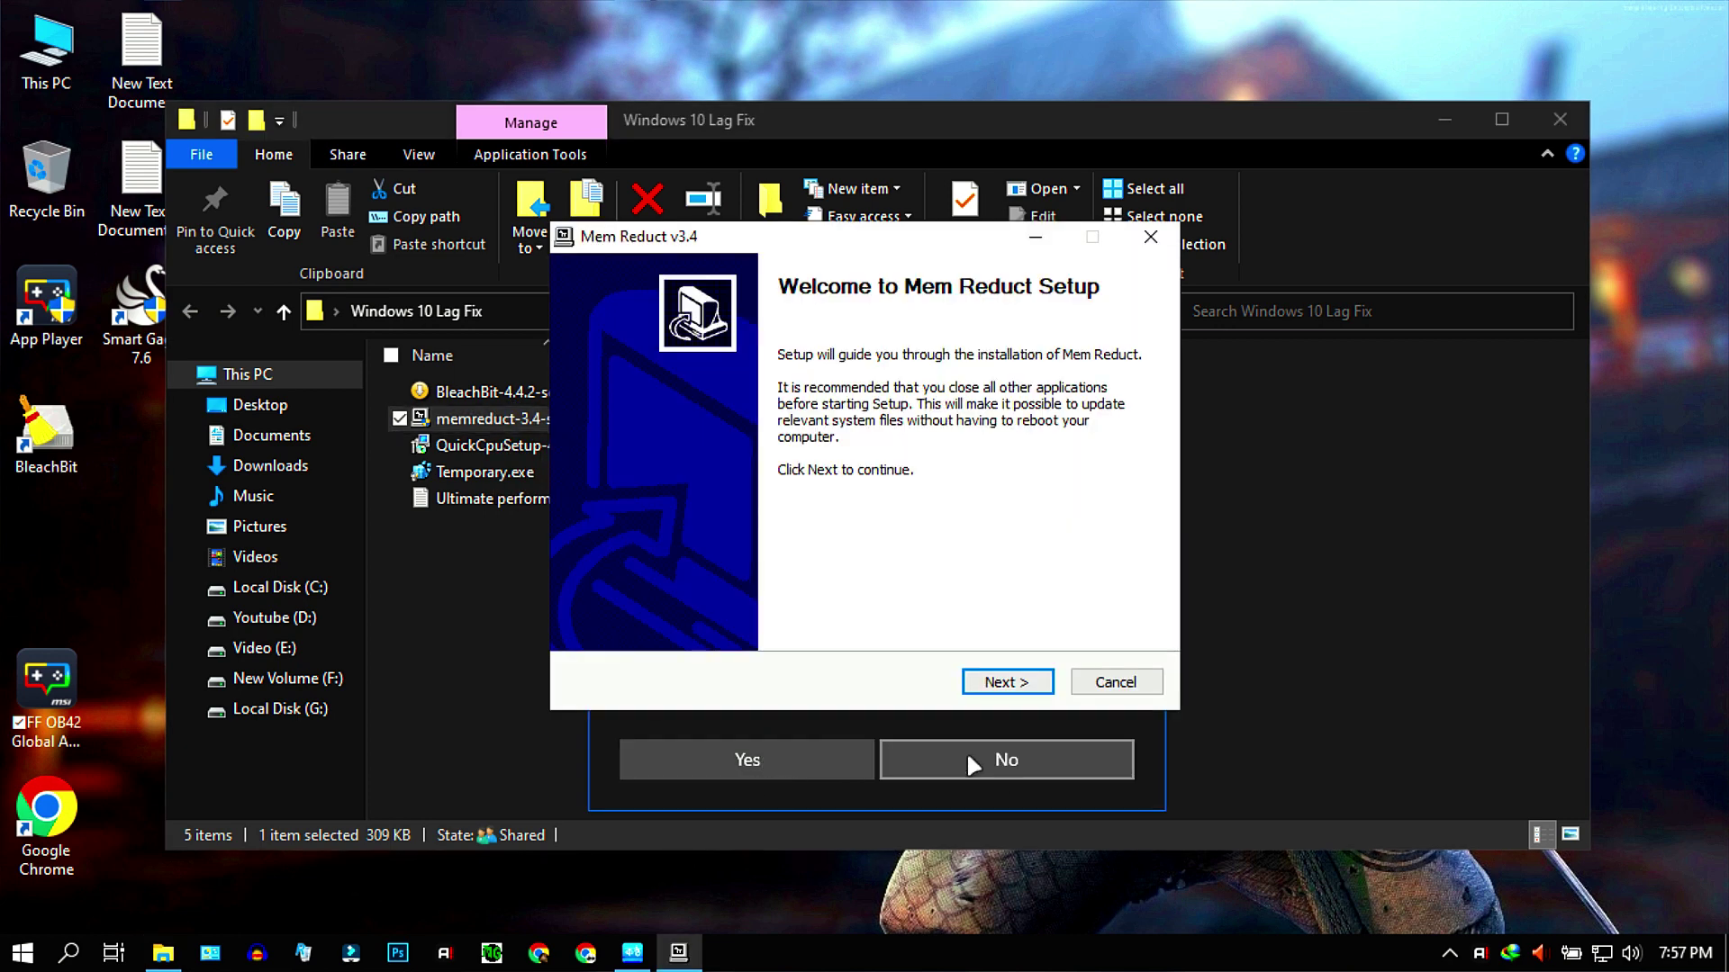
Install Mem Reduct with the license terms accepted and the default components.
click(992, 720)
click(678, 954)
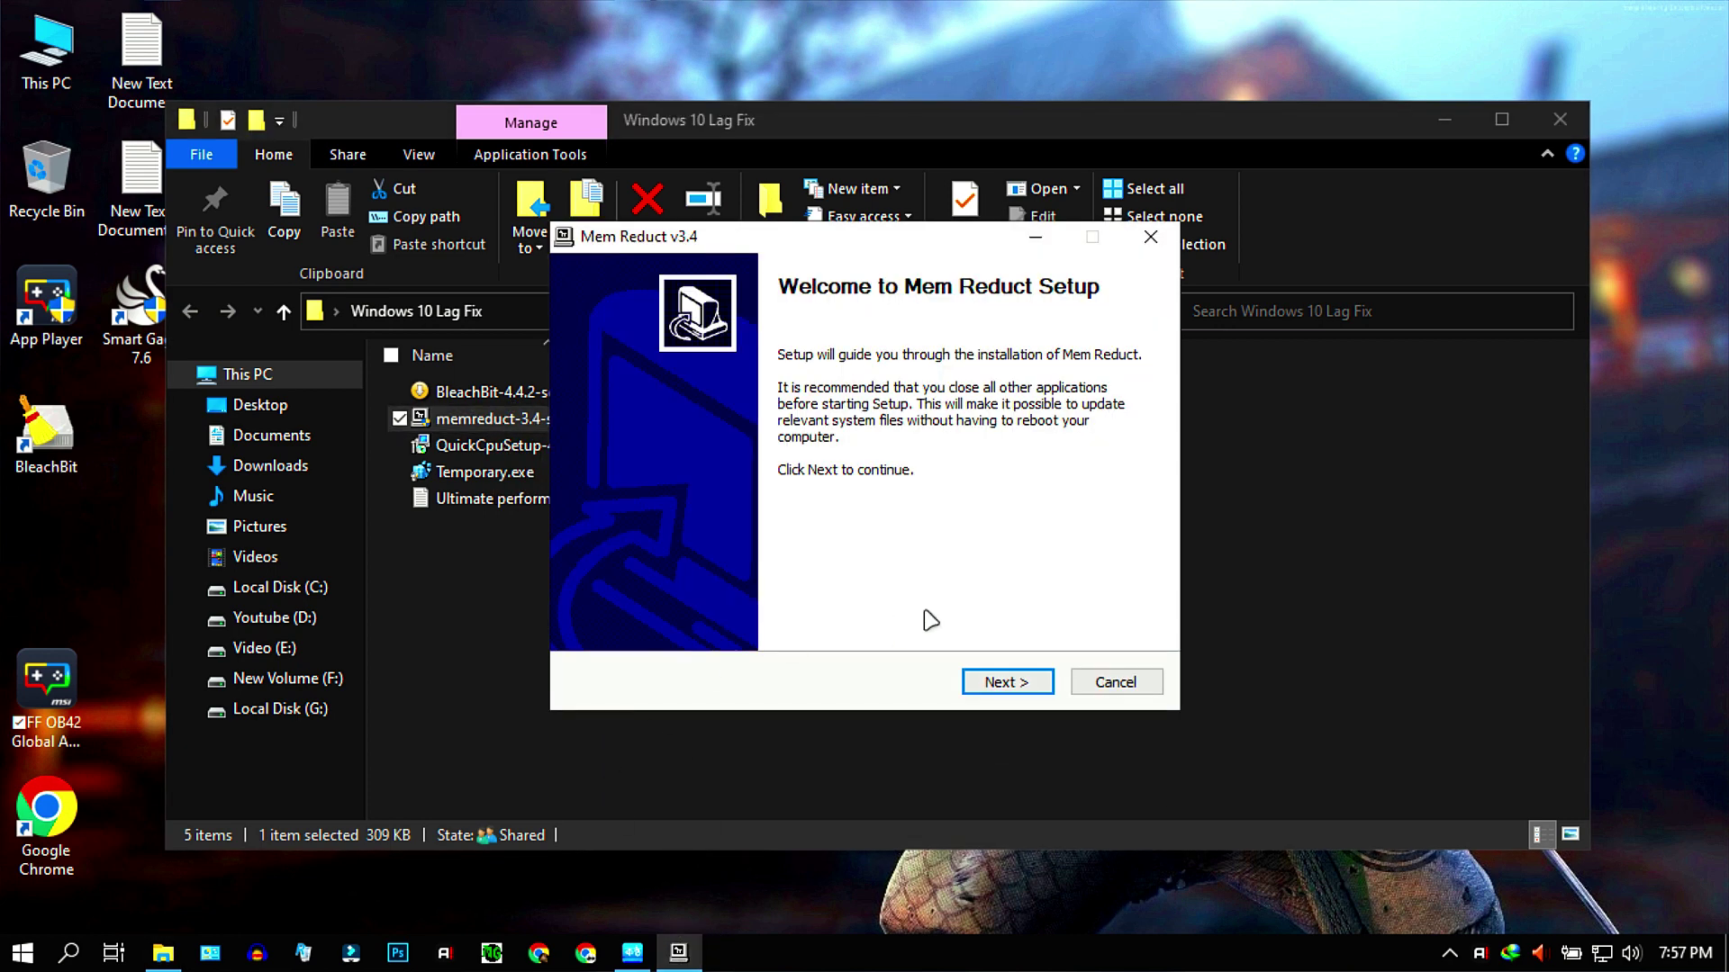
click(994, 686)
click(804, 623)
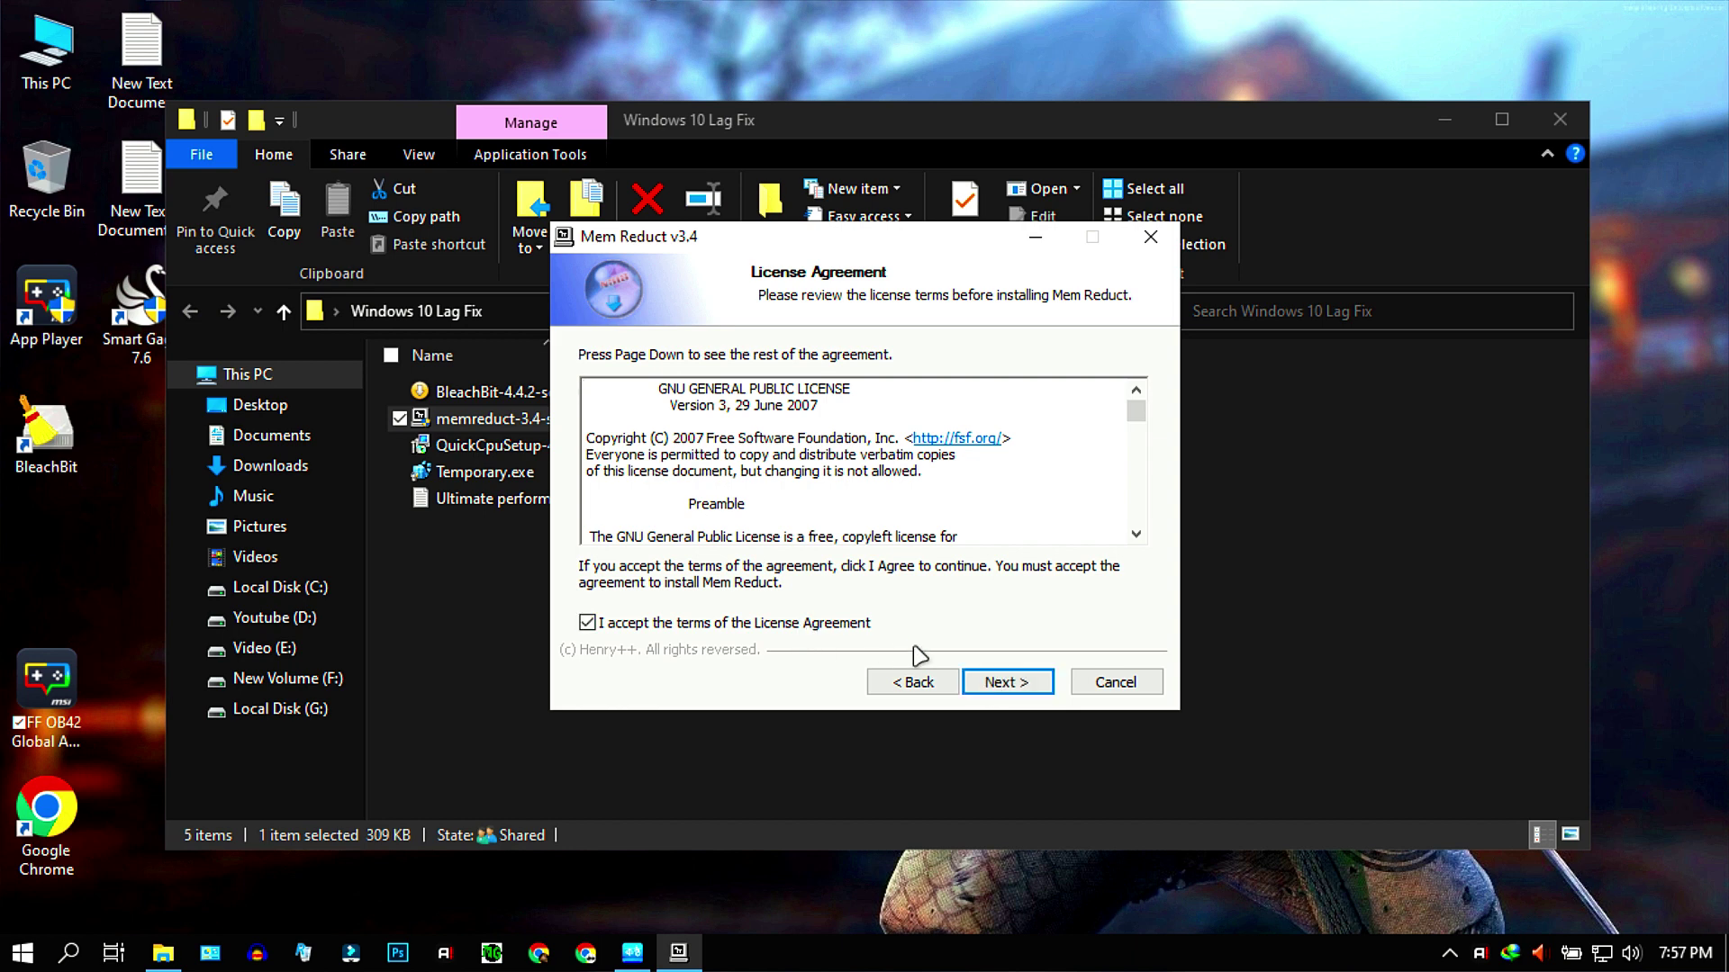
click(1000, 684)
click(997, 687)
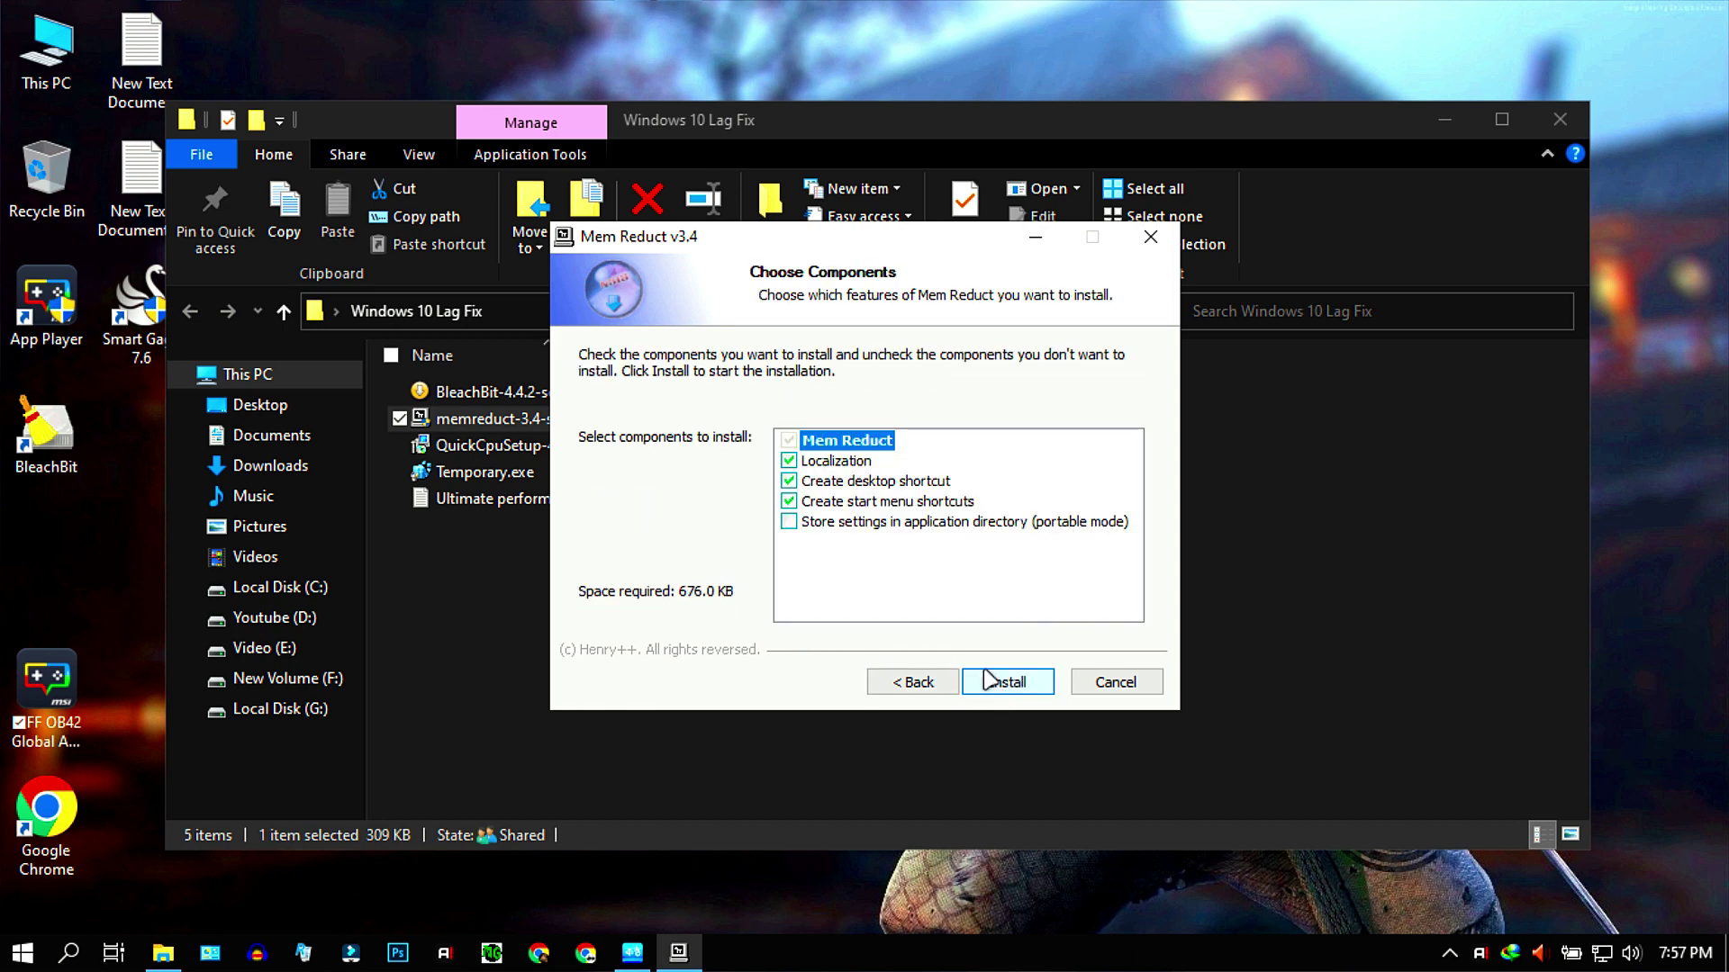
click(1010, 686)
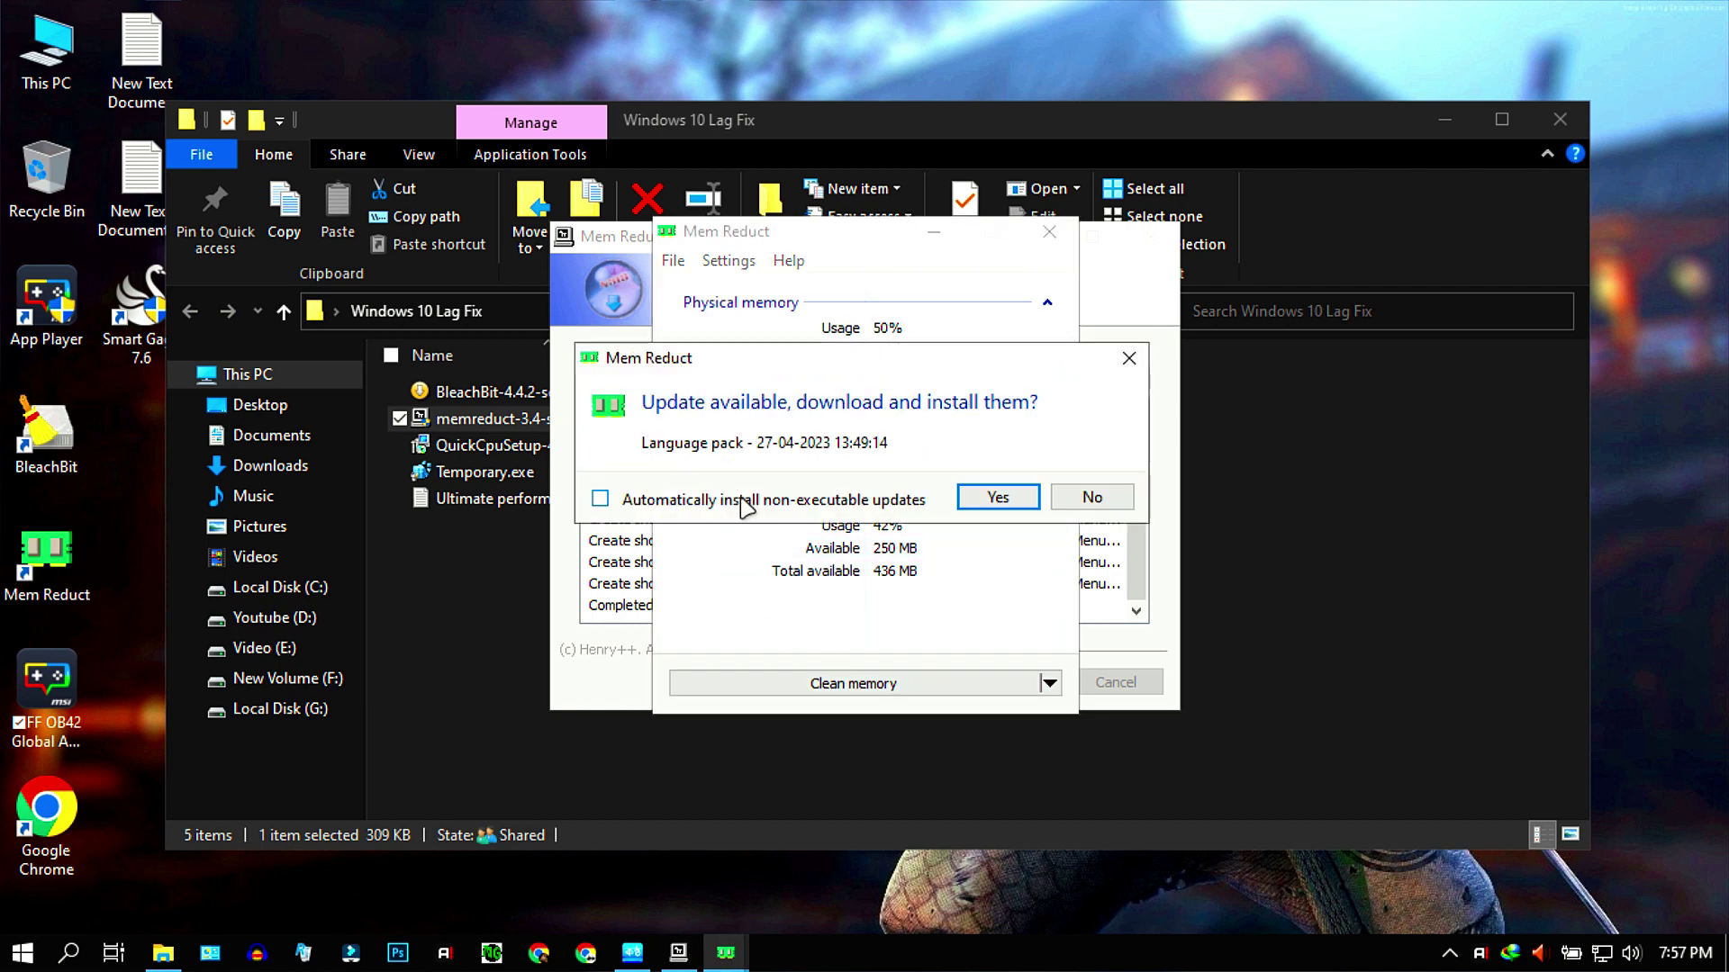
Download the offered language pack update for Mem Reduct and clean the memory, confirming the cleaning.
click(996, 497)
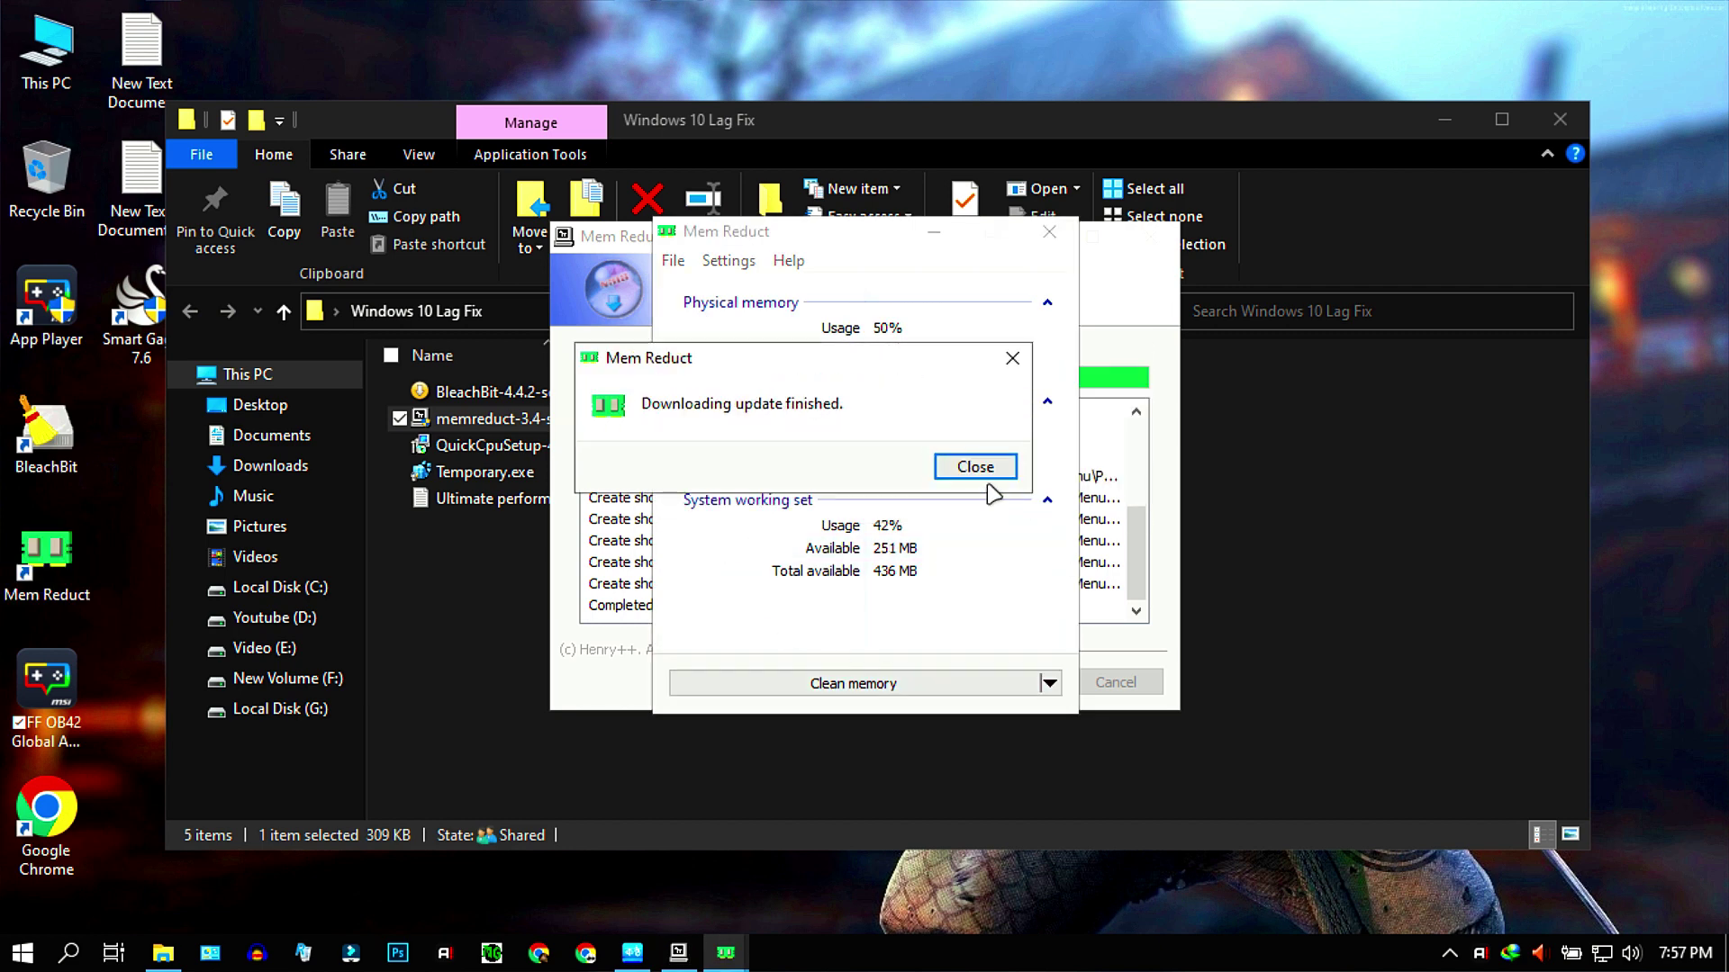
click(979, 470)
click(835, 680)
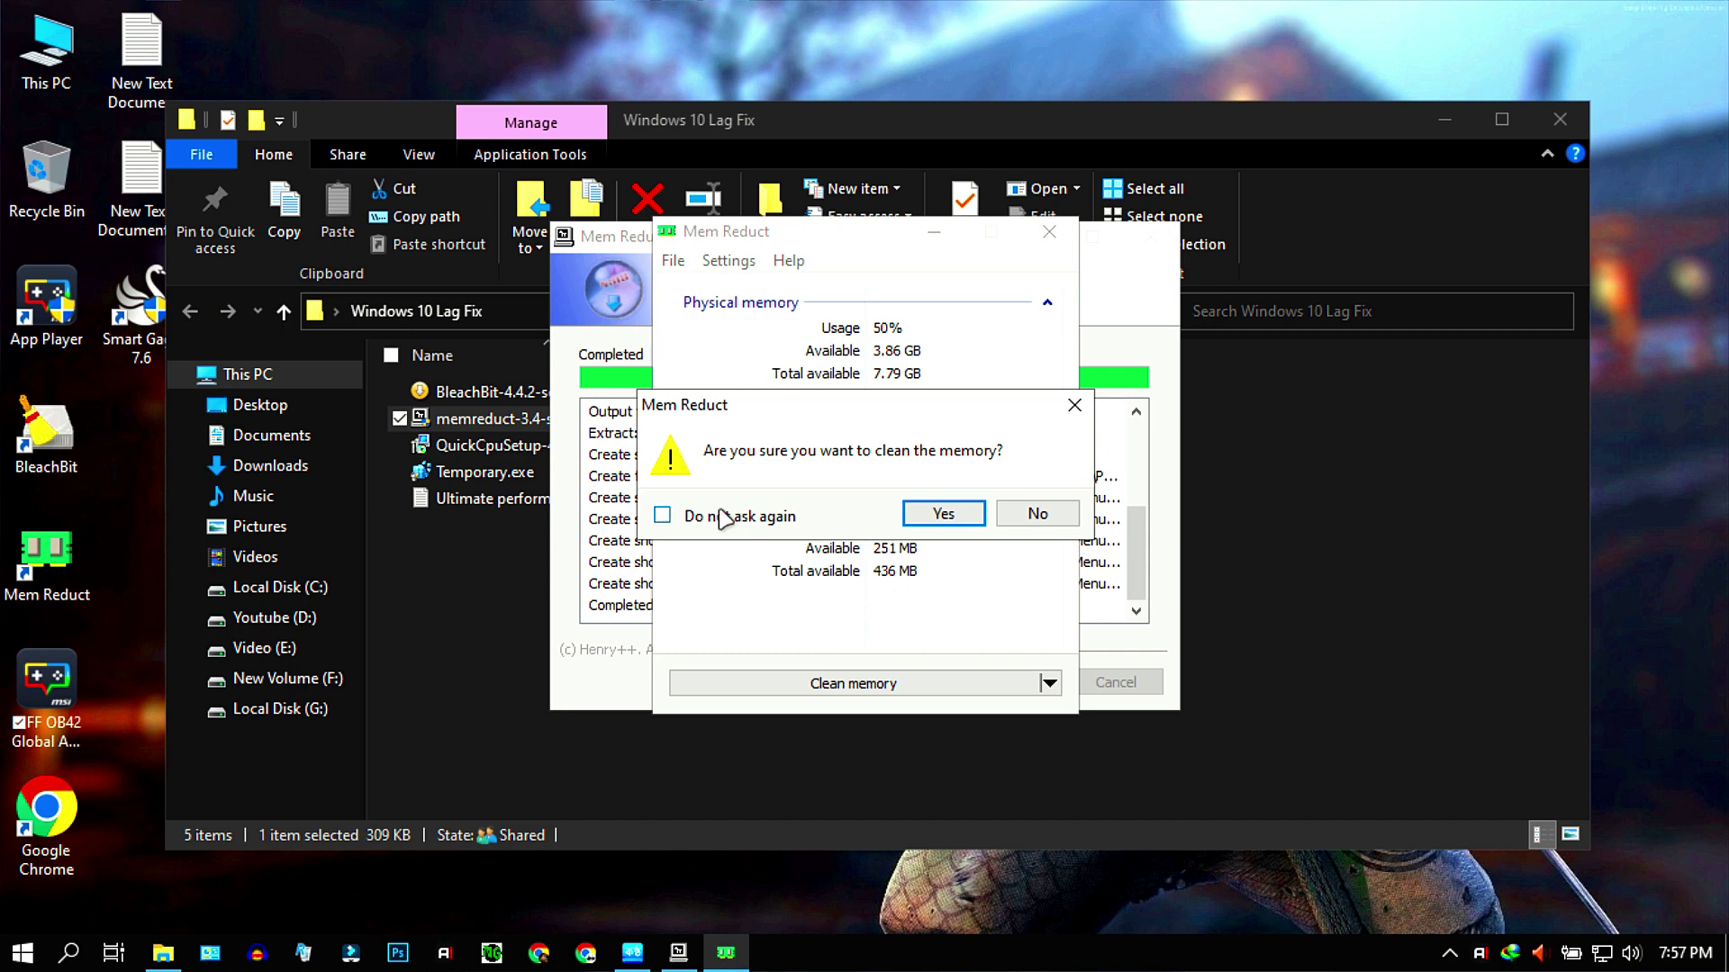
click(947, 511)
Enable Always on top, Load on system startup, Start minimized and Skip "User Account Control" prompt warning in Mem Reduct.
click(728, 260)
click(741, 290)
click(729, 260)
click(745, 315)
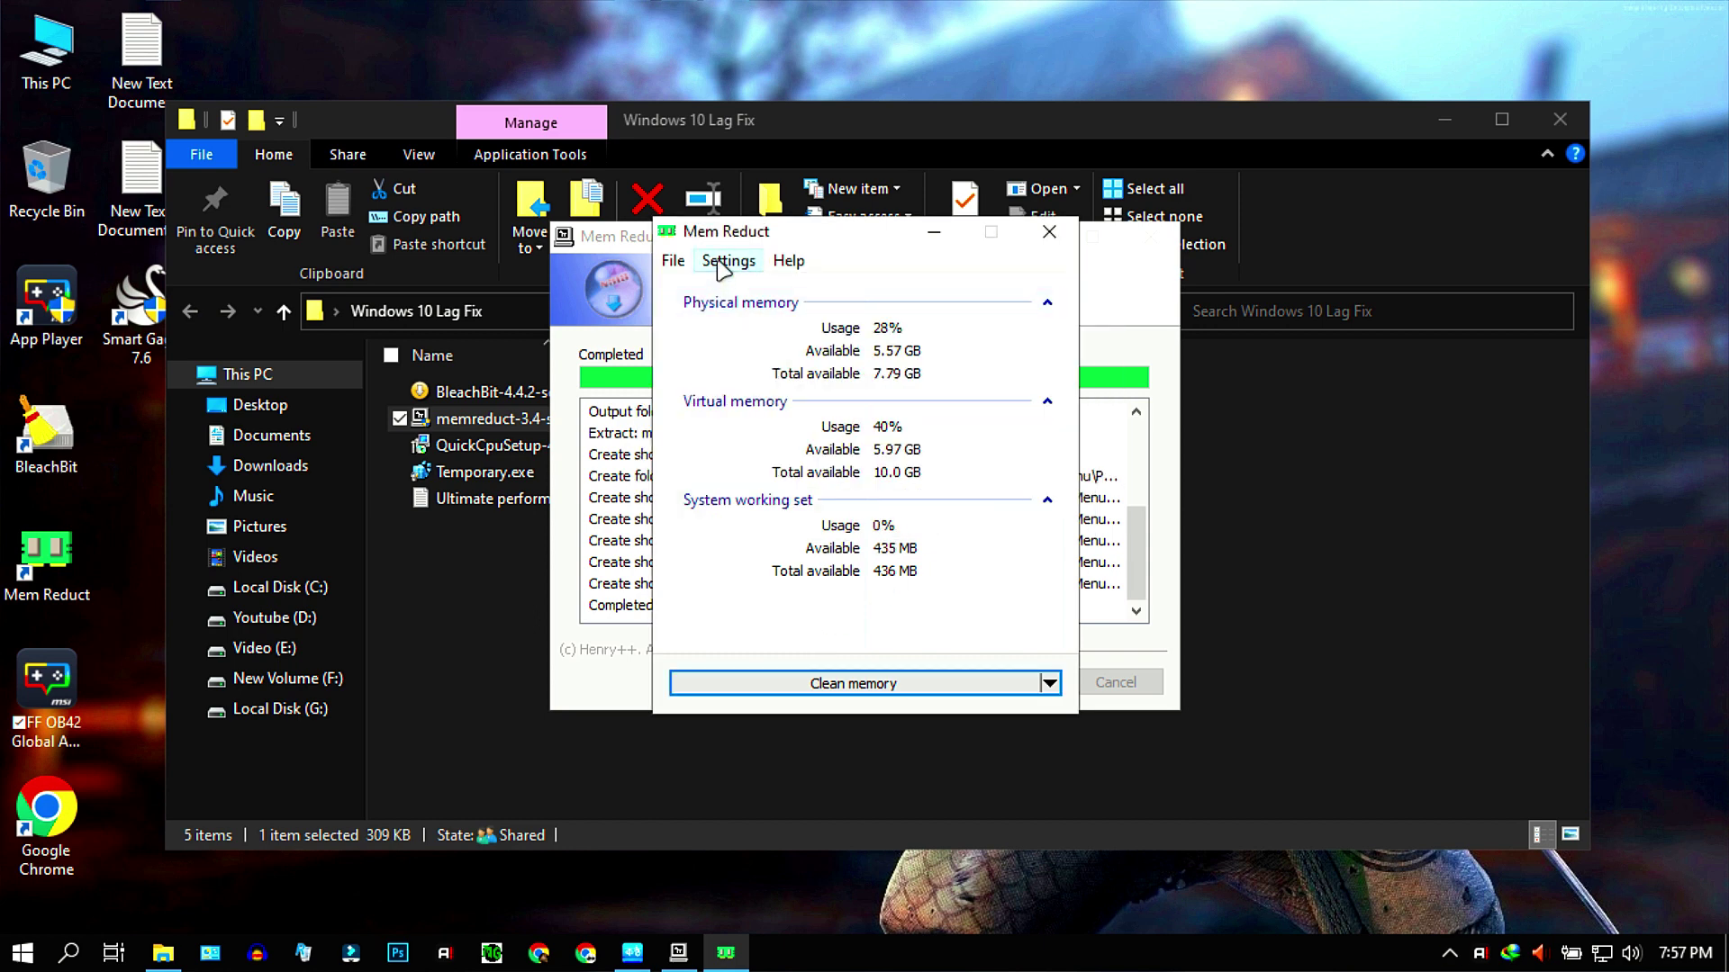
click(728, 260)
click(785, 345)
click(726, 261)
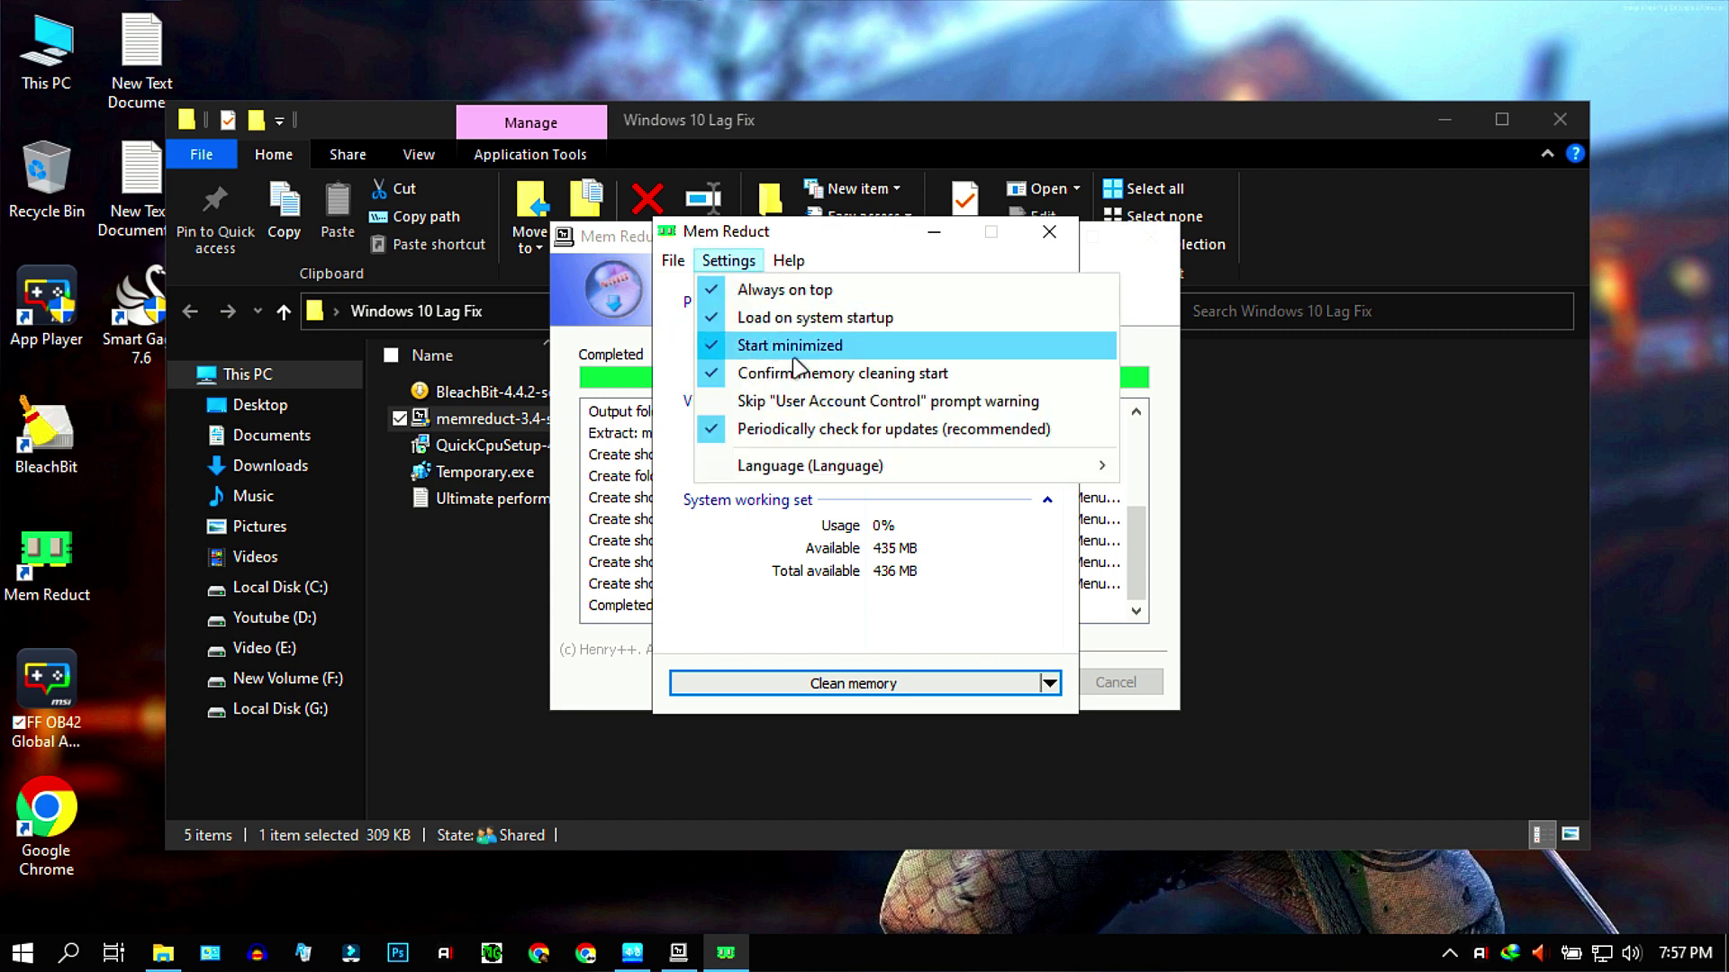
click(792, 401)
Set Mem Reduct to clean memory when above 90% and every 20 minutes, and look through its appearance, tray icon and advanced settings.
click(673, 260)
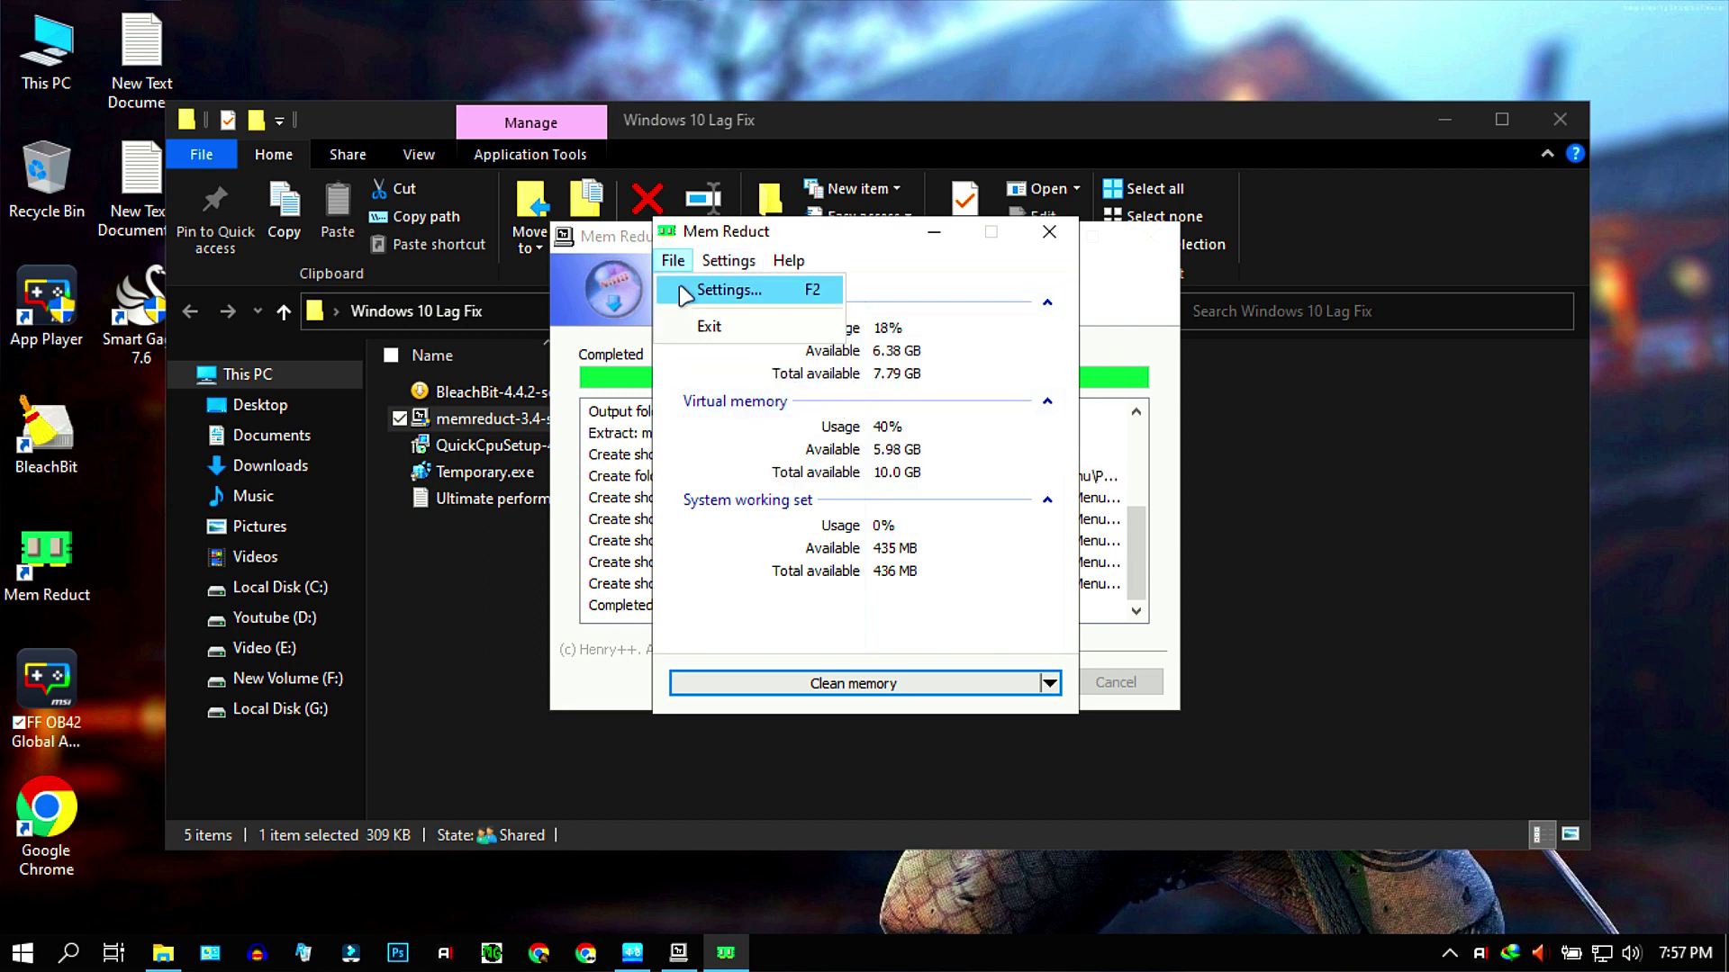
click(686, 292)
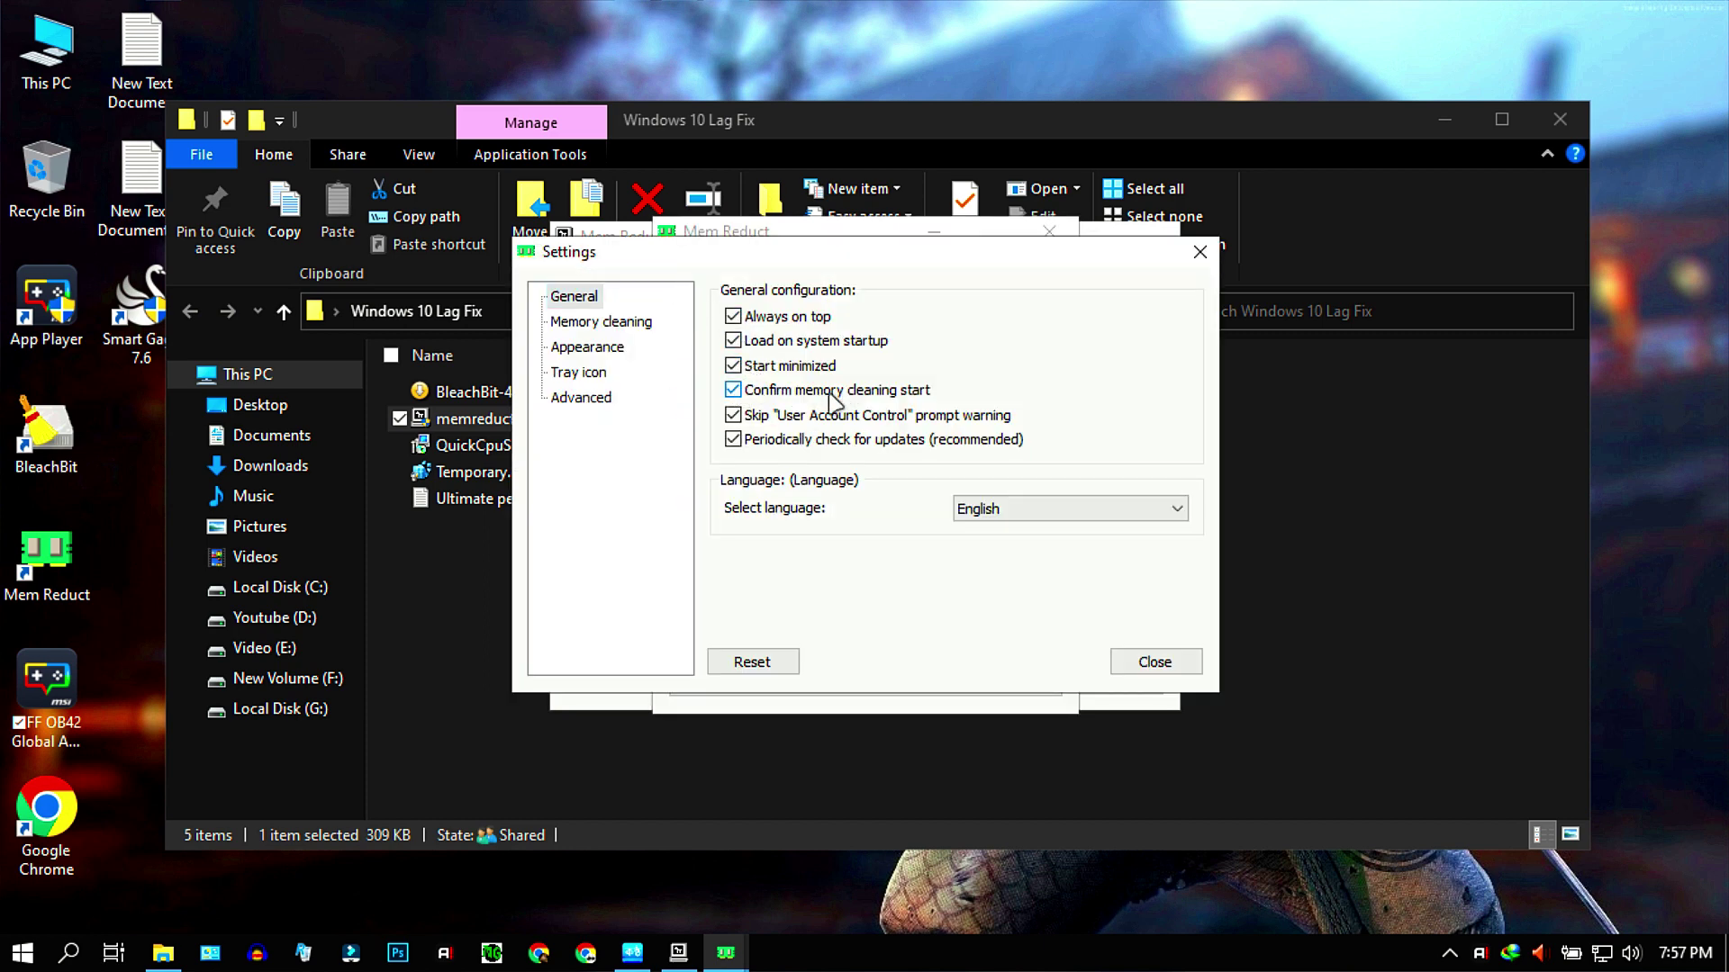
click(603, 322)
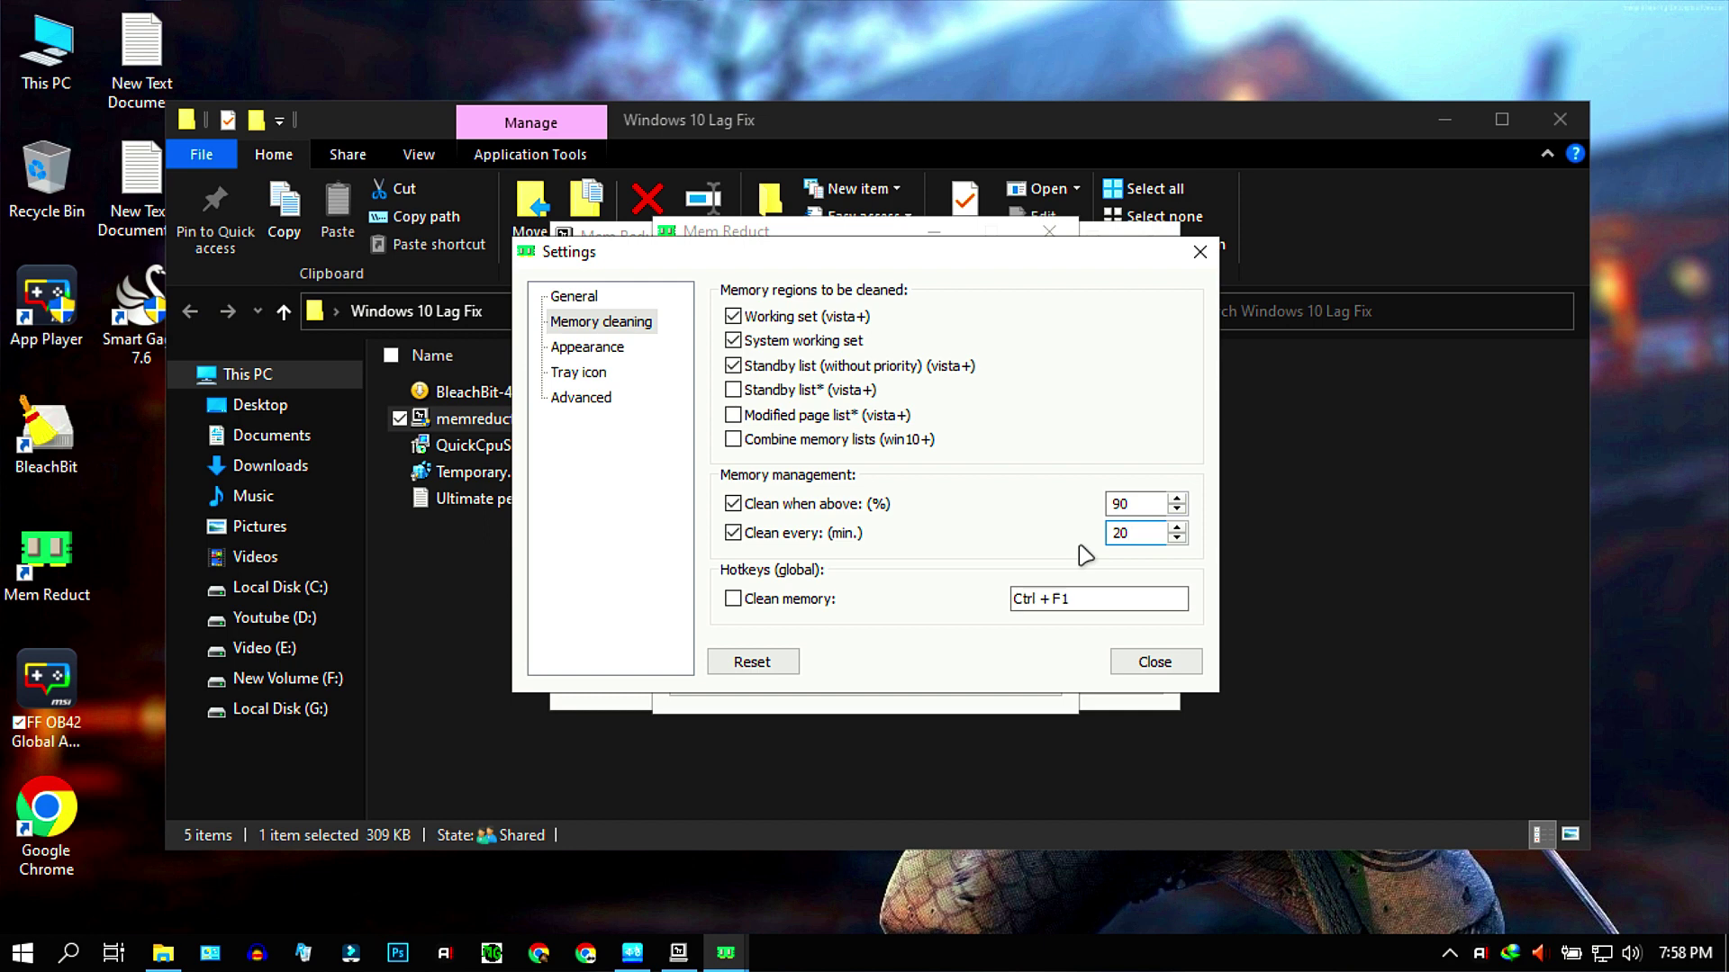
click(583, 349)
click(579, 372)
click(580, 397)
click(1132, 660)
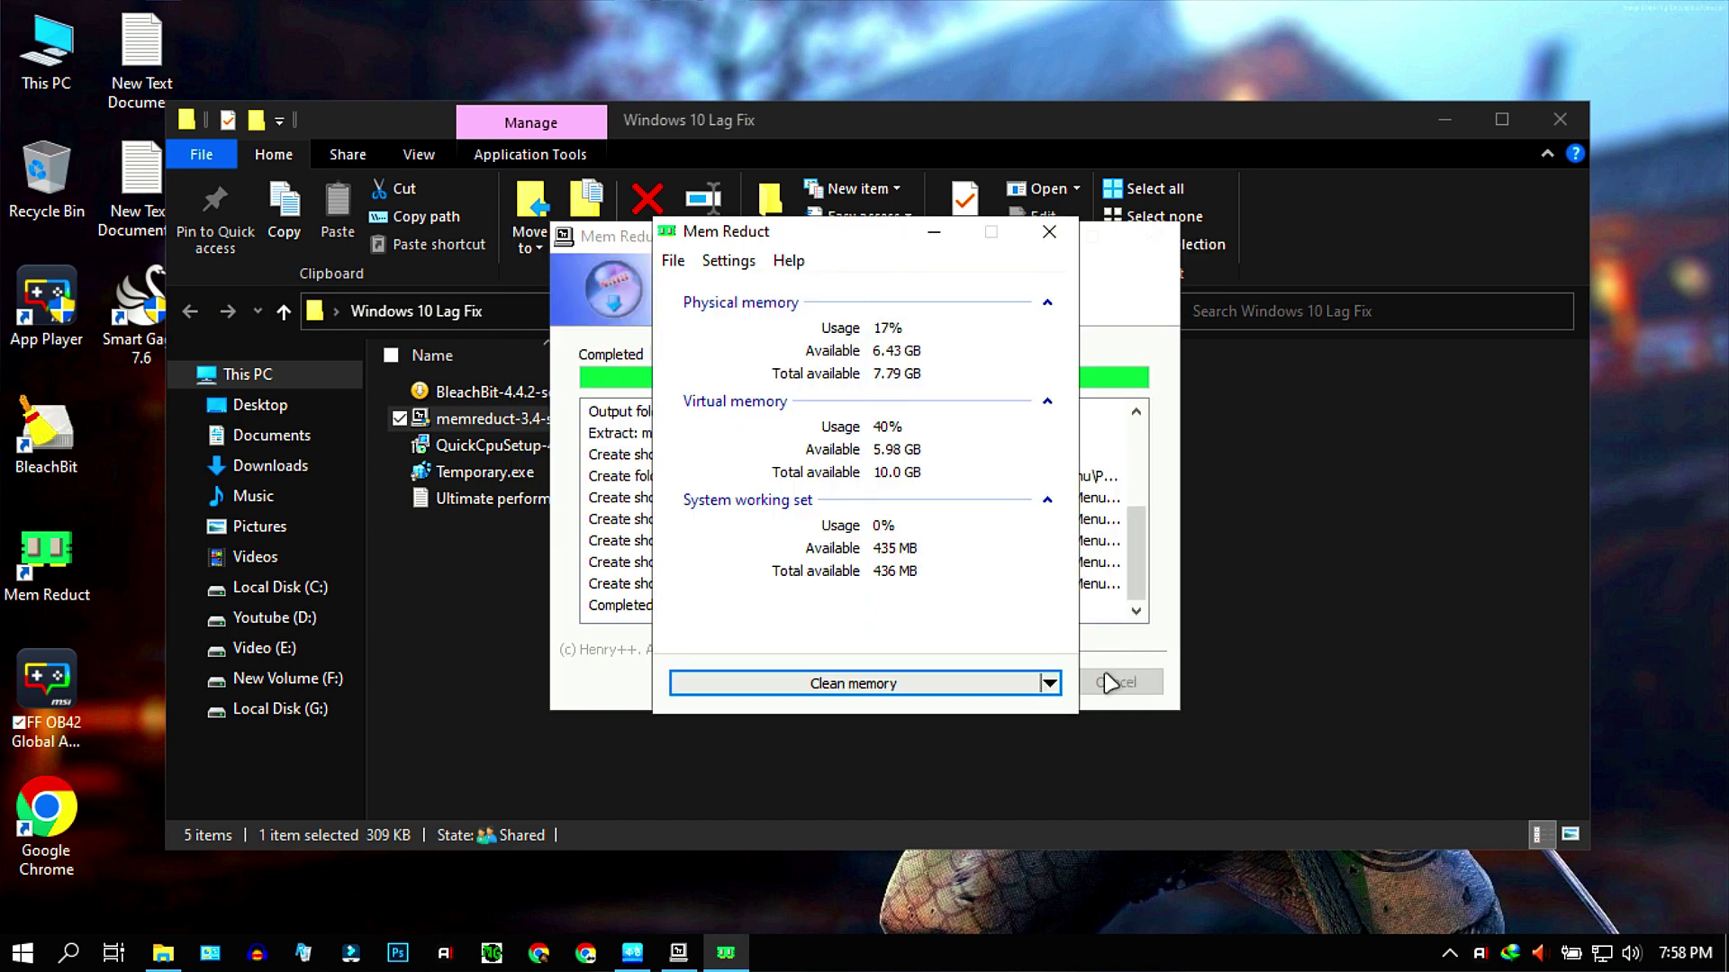
Close the Mem Reduct window, finish its setup without running the program or showing release notes, and refresh the folder.
click(1049, 231)
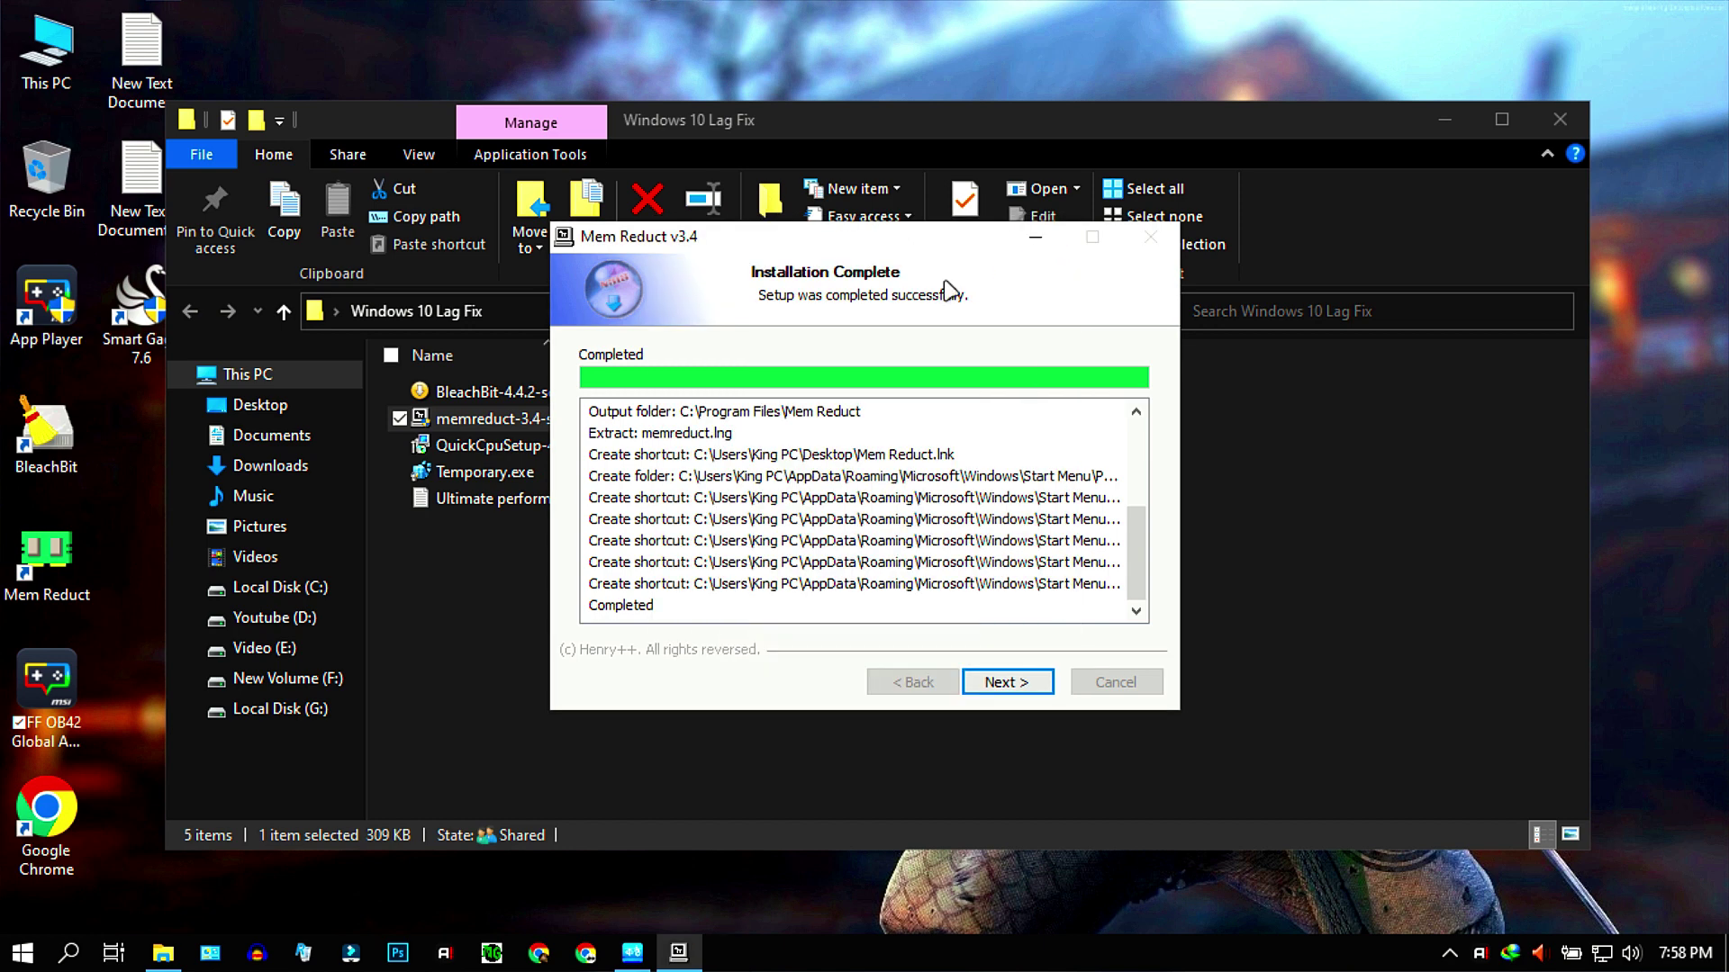
click(998, 682)
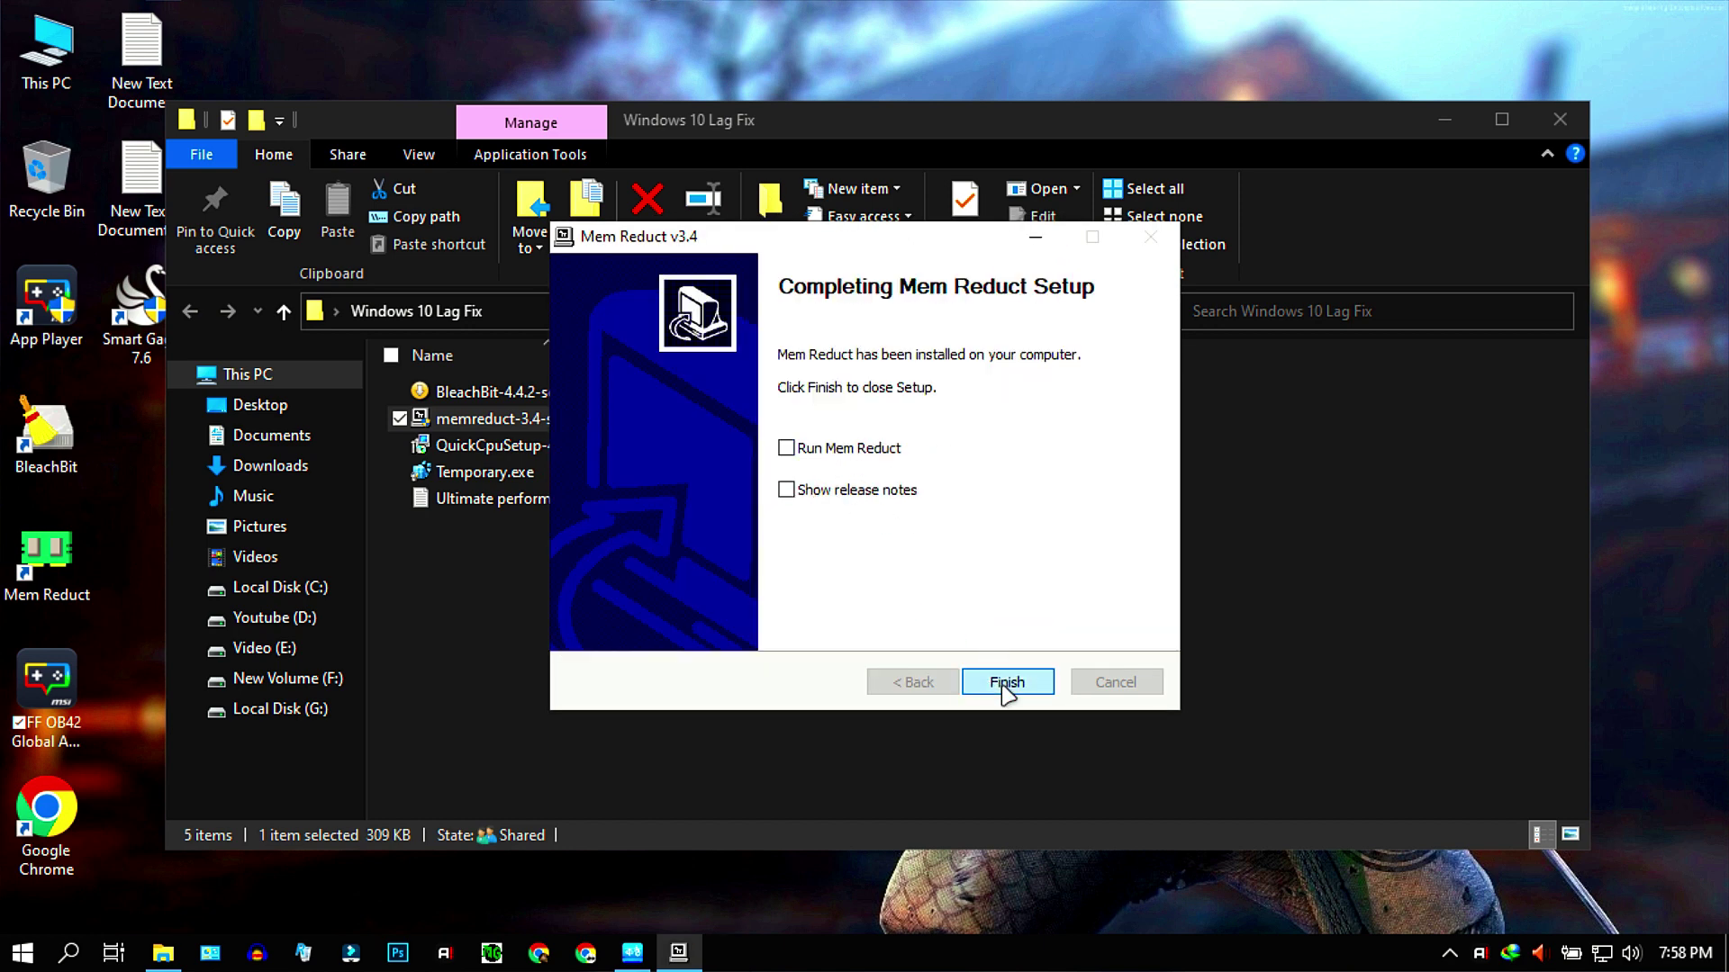
click(1006, 683)
right_click(784, 632)
click(830, 437)
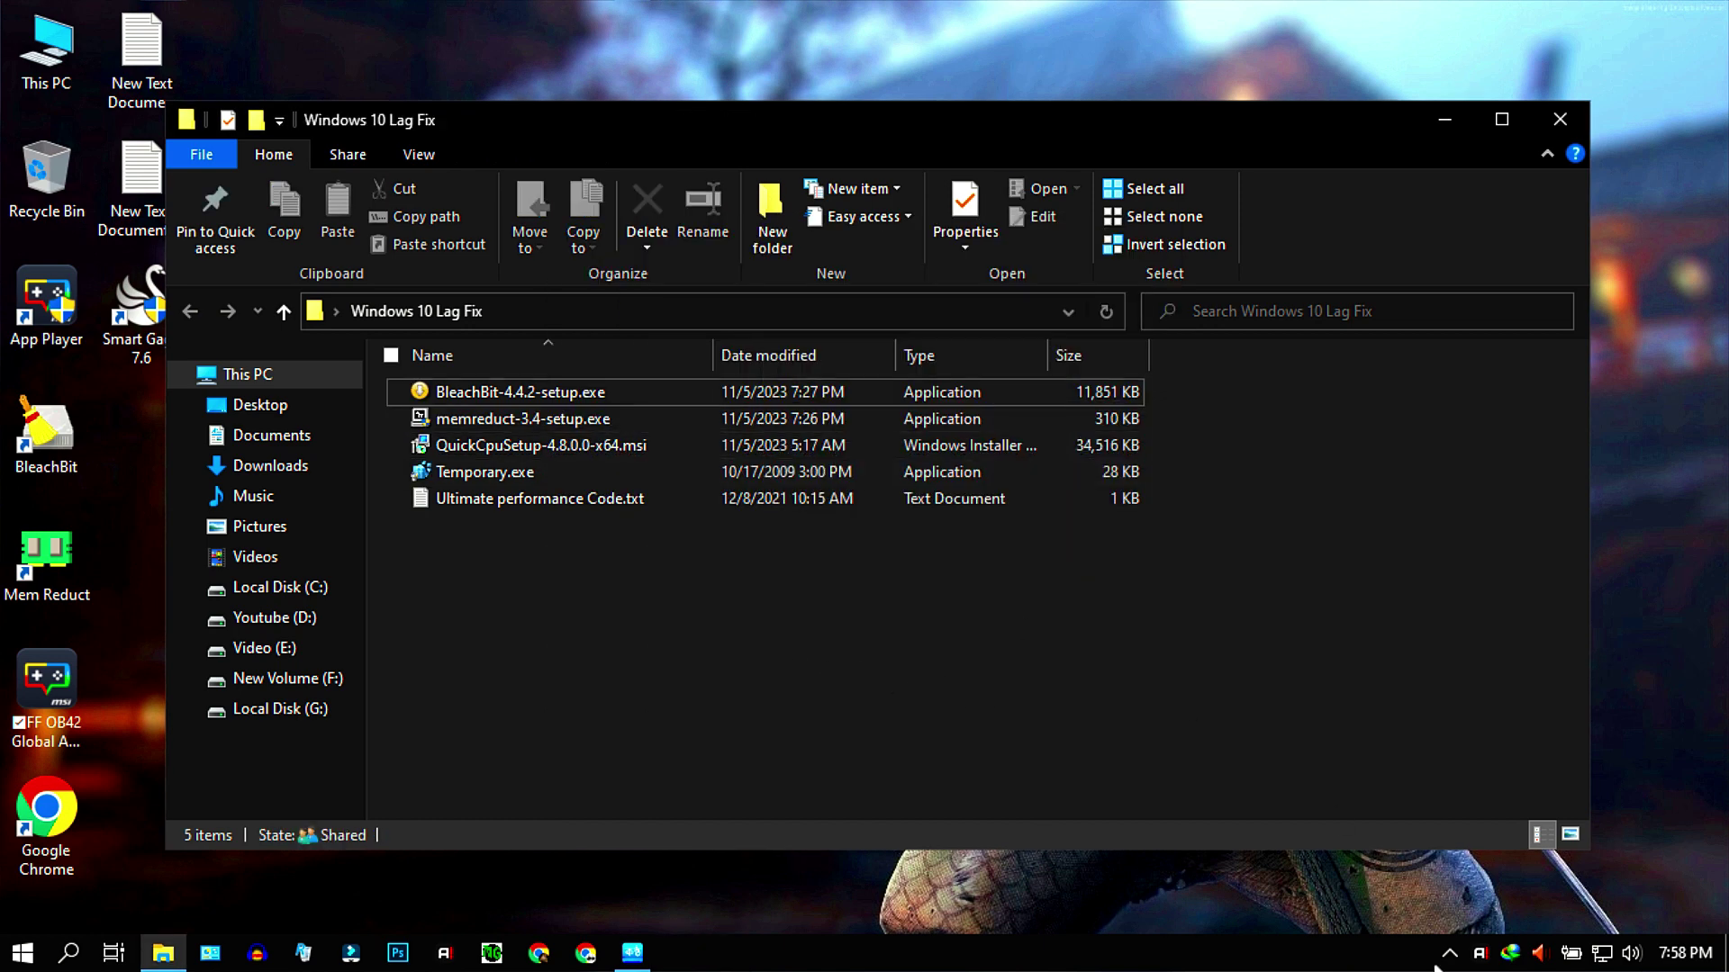
Bring up Mem Reduct from the hidden background apps to check memory usage, close its window and refresh the folder.
click(1449, 953)
click(1500, 910)
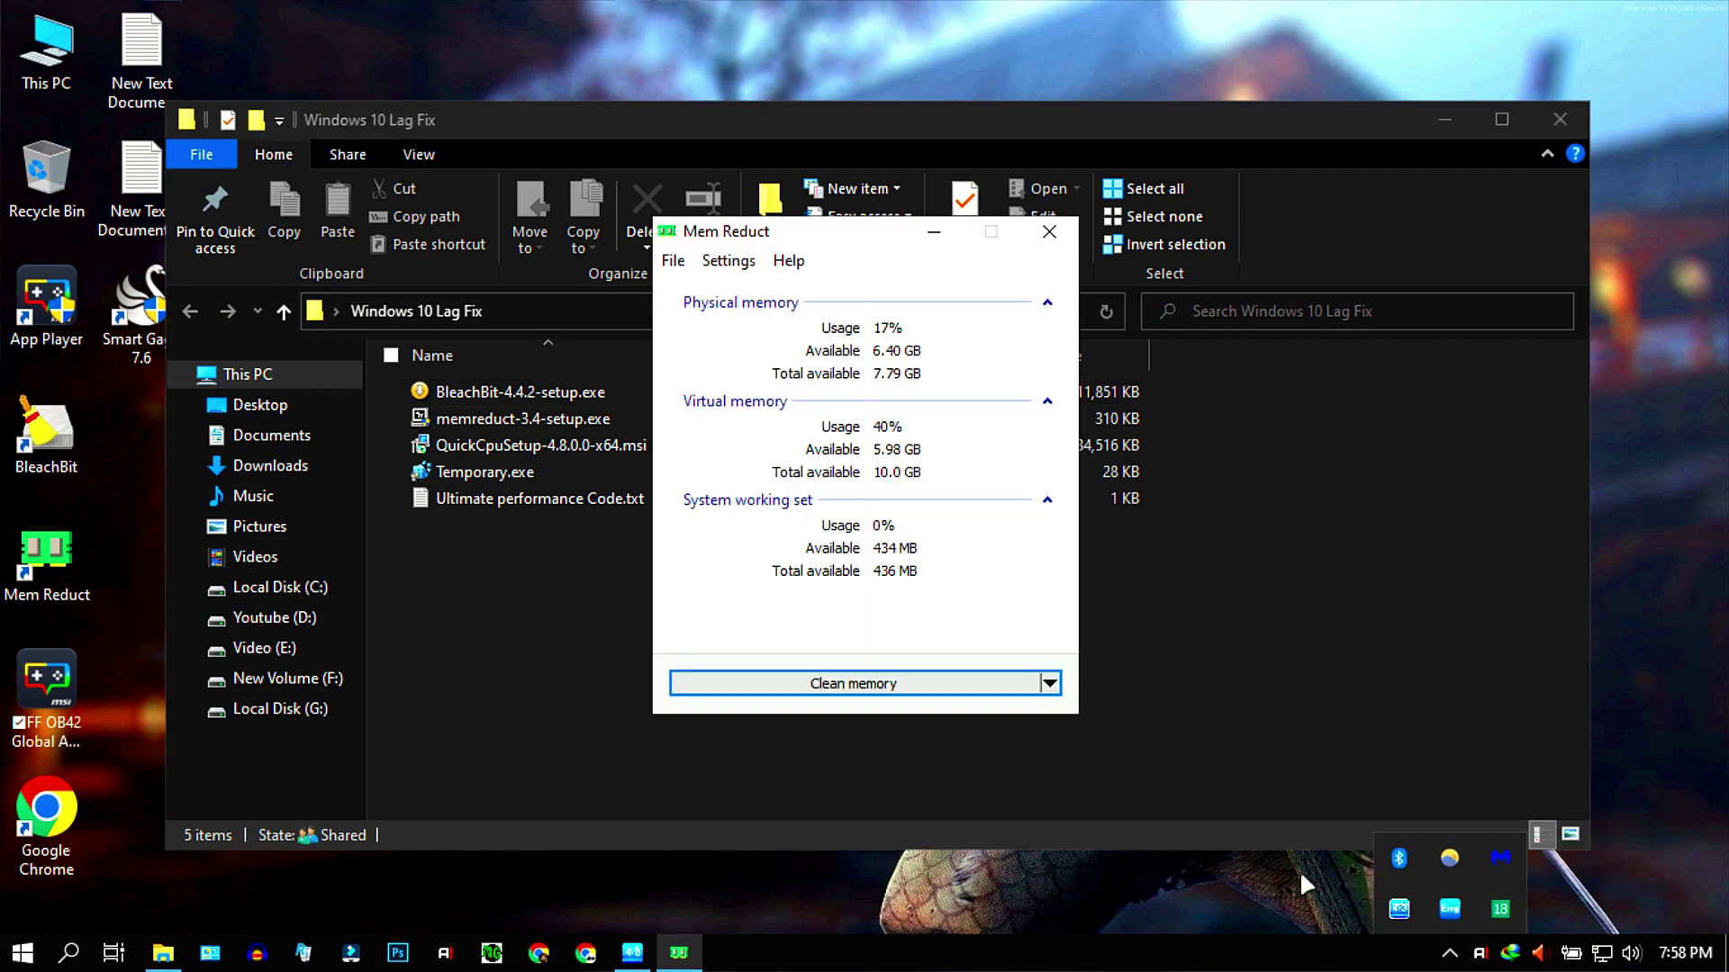
click(1049, 231)
right_click(445, 587)
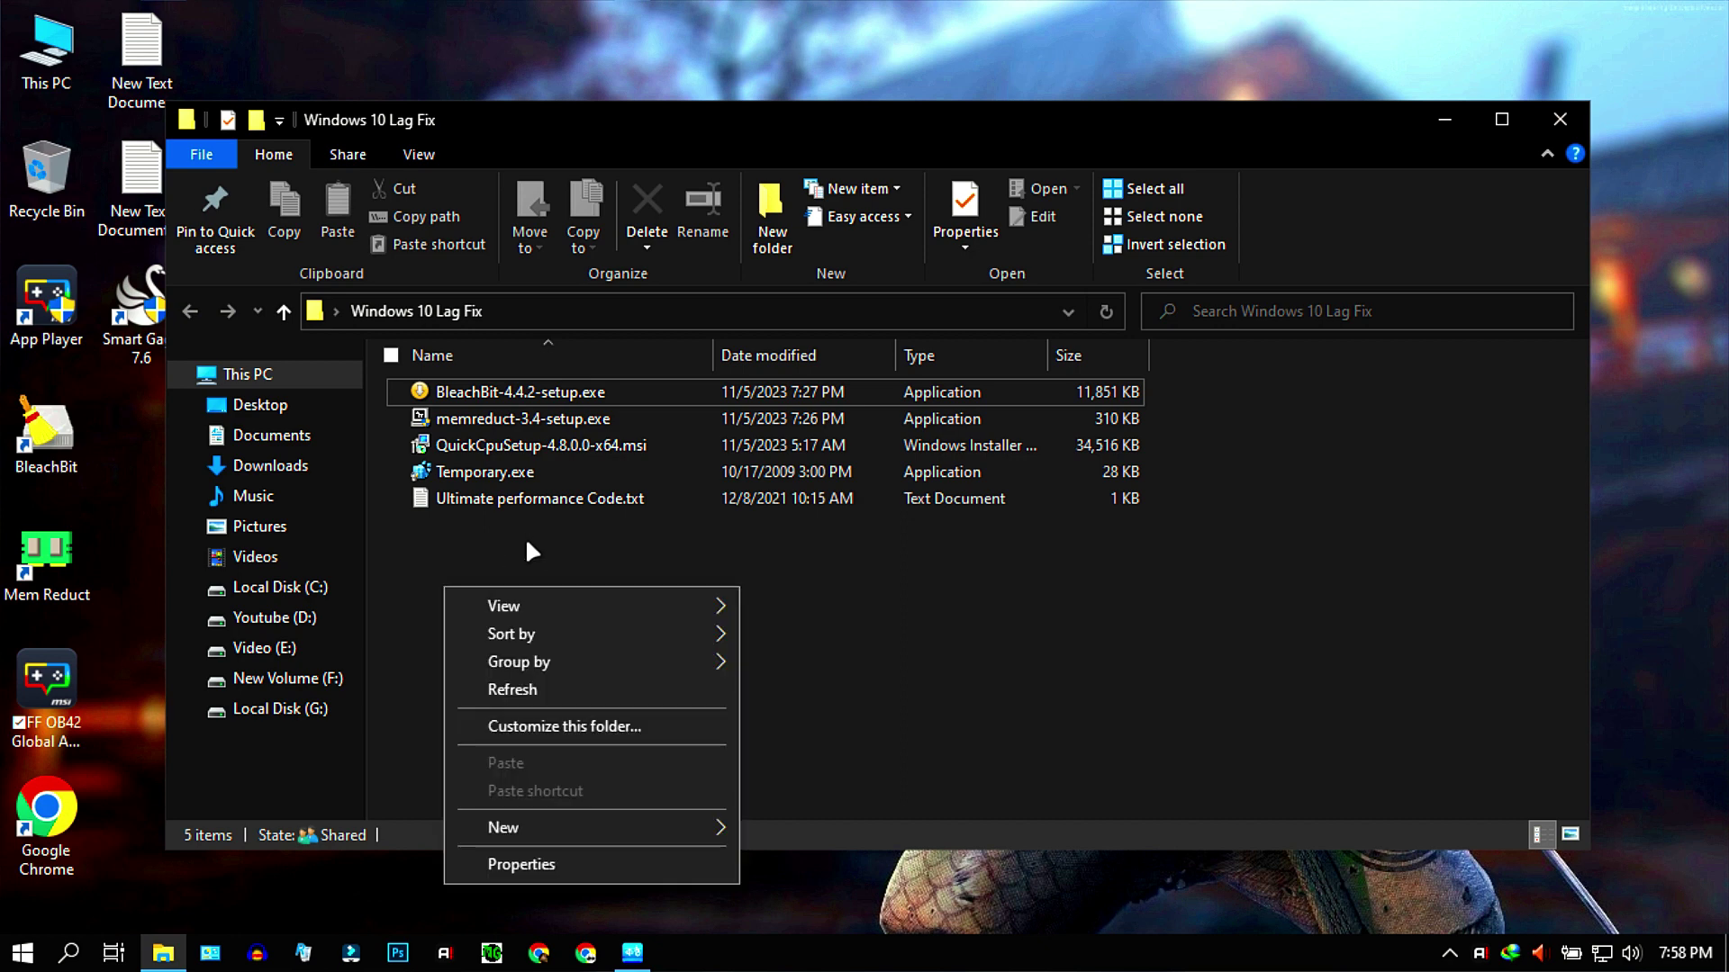
click(522, 689)
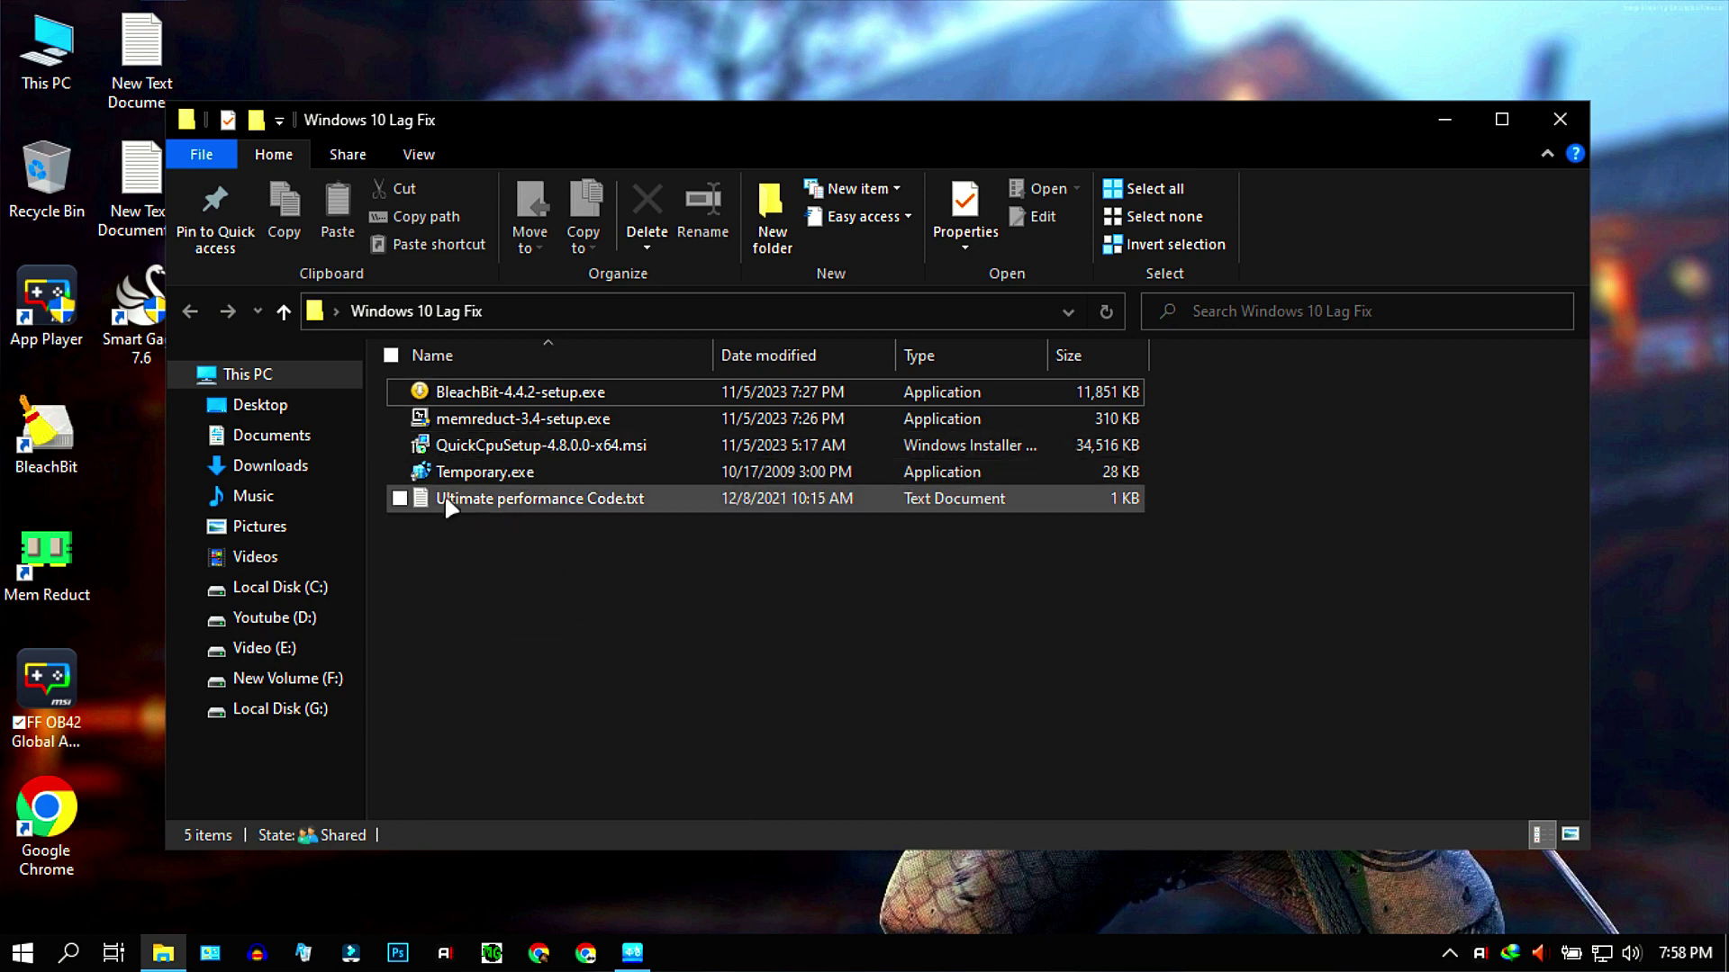
Open Ultimate performance Code.txt and copy its powercfg -duplicatescheme command.
double_click(511, 498)
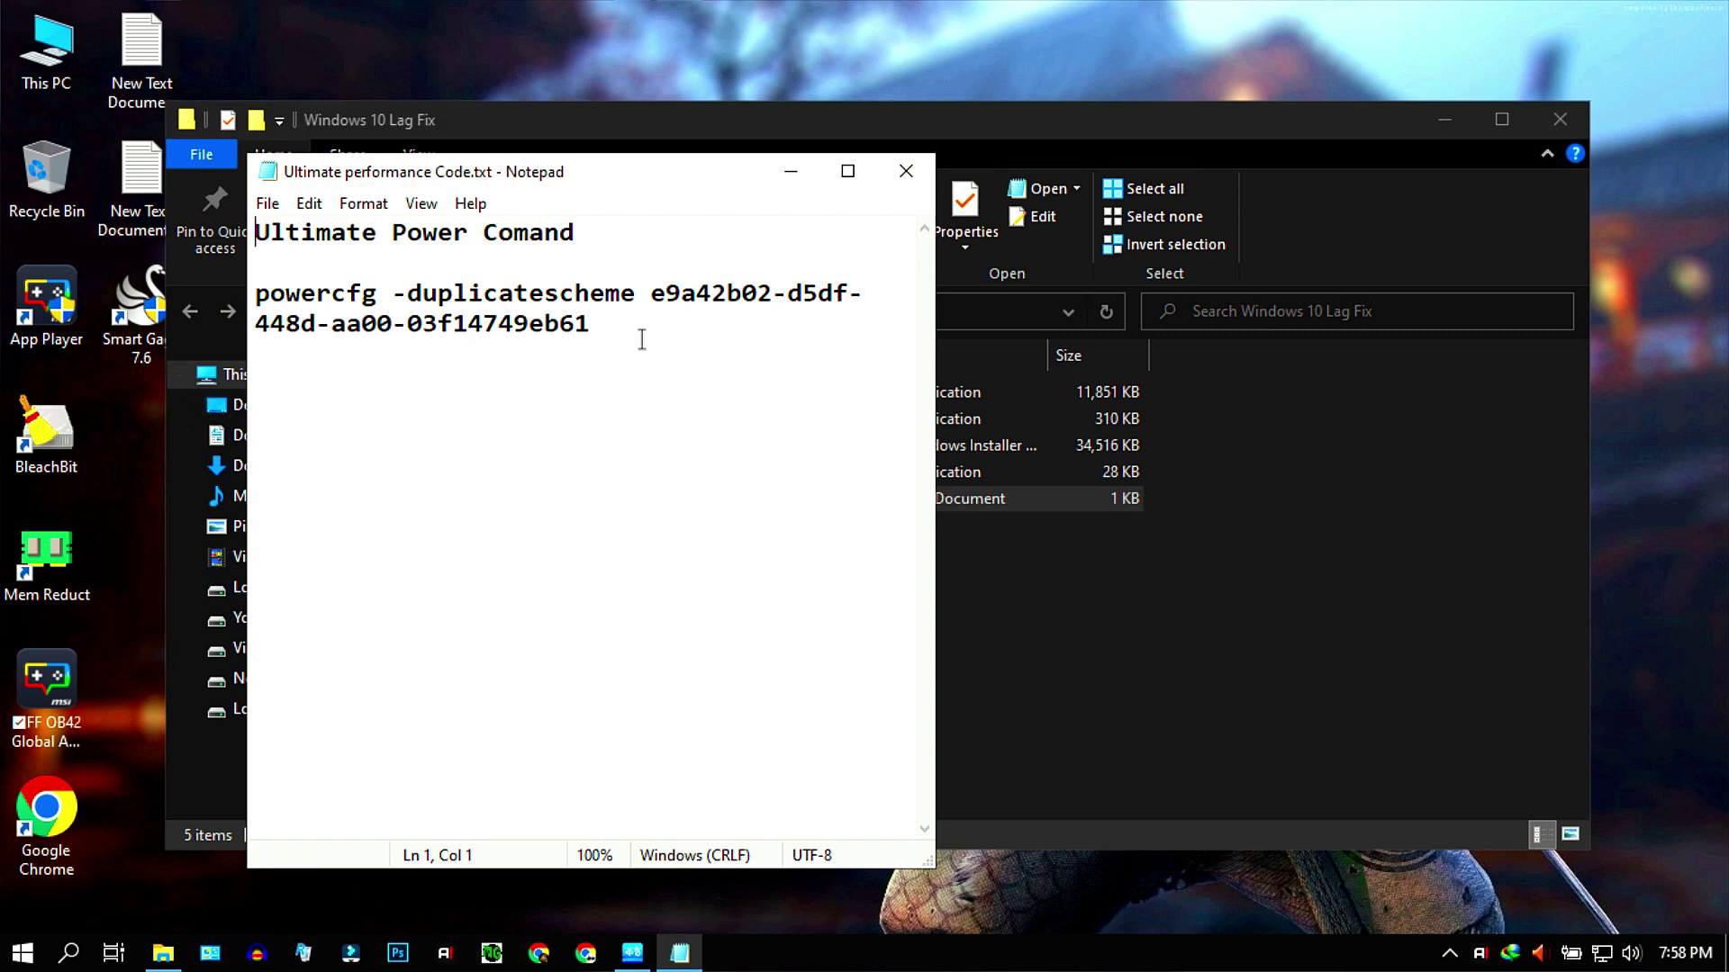
drag(642, 339, 229, 276)
right_click(314, 302)
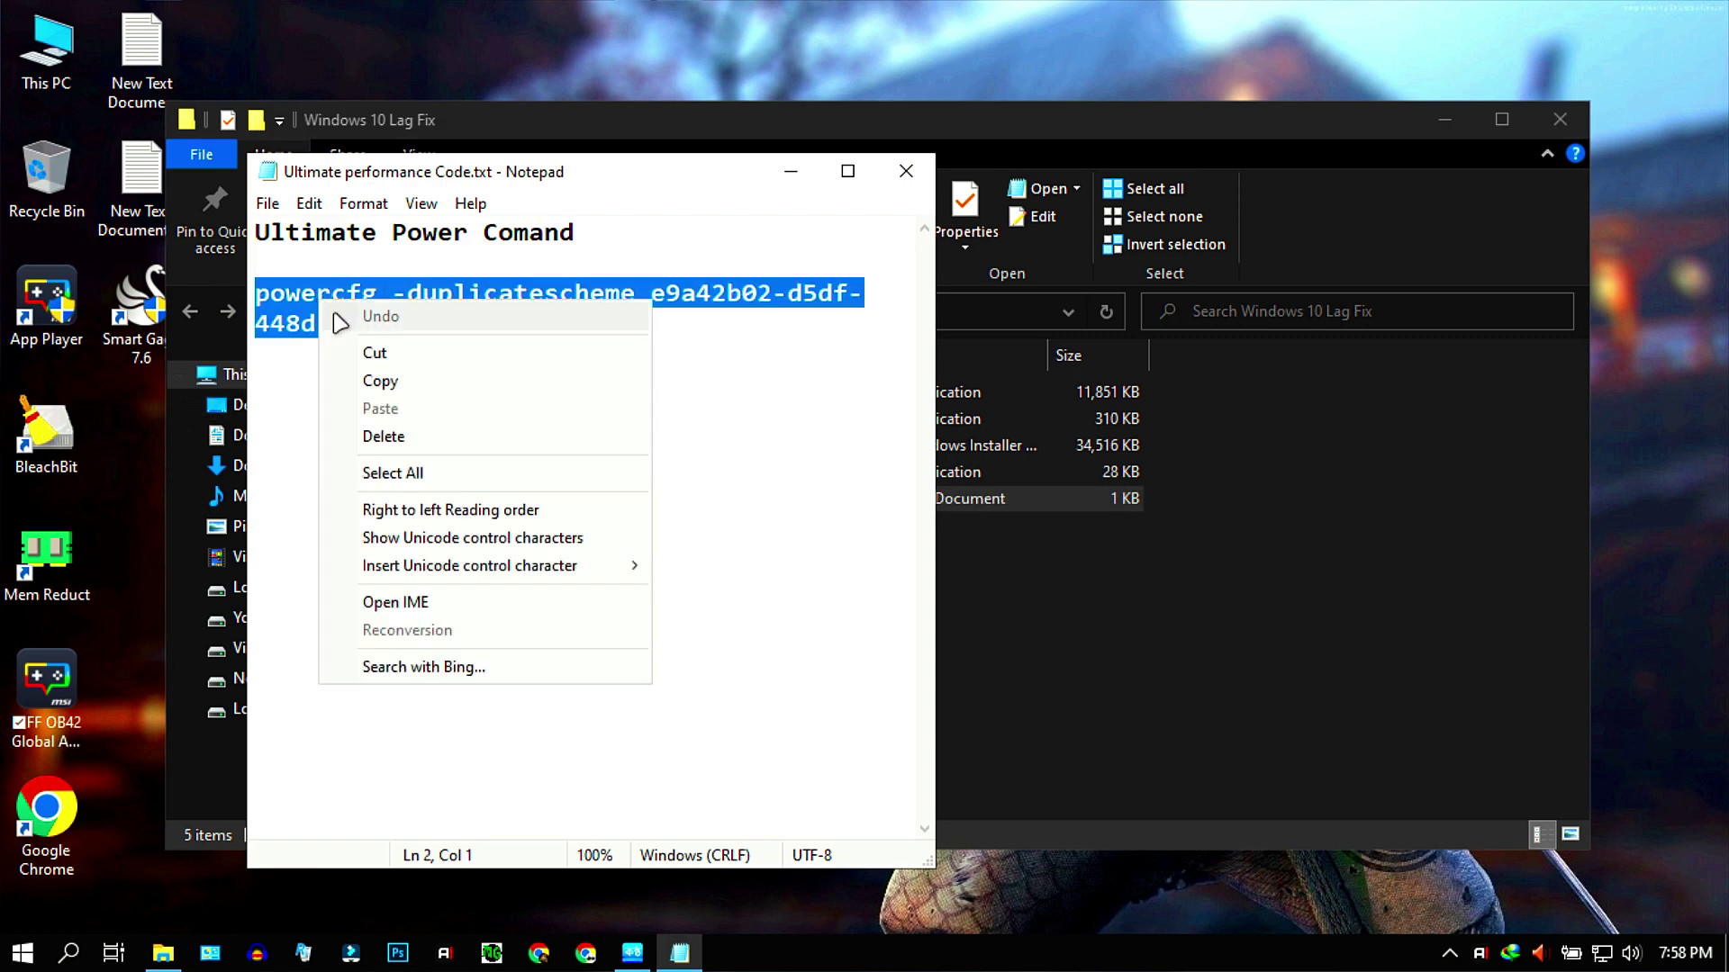
click(419, 379)
Run powercfg -duplicatescheme e9a42b02-d5df-448d-aa00-03f14749eb61 in Command Prompt, and close both it and the text file.
click(68, 952)
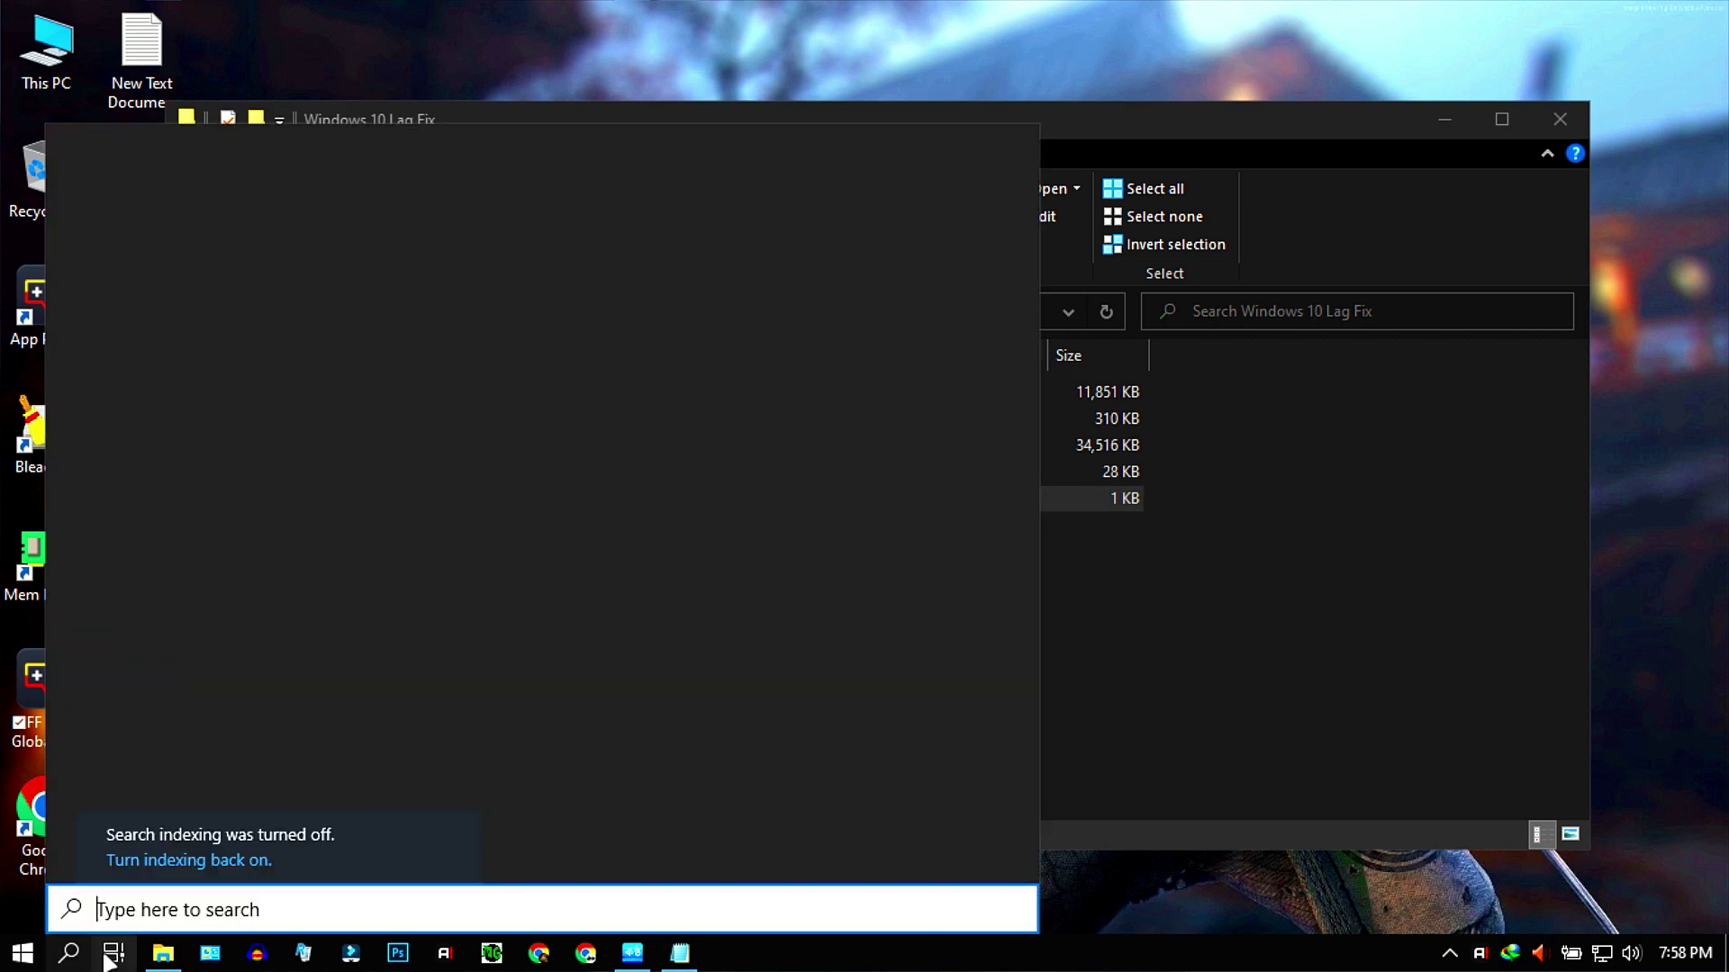
text(cm)
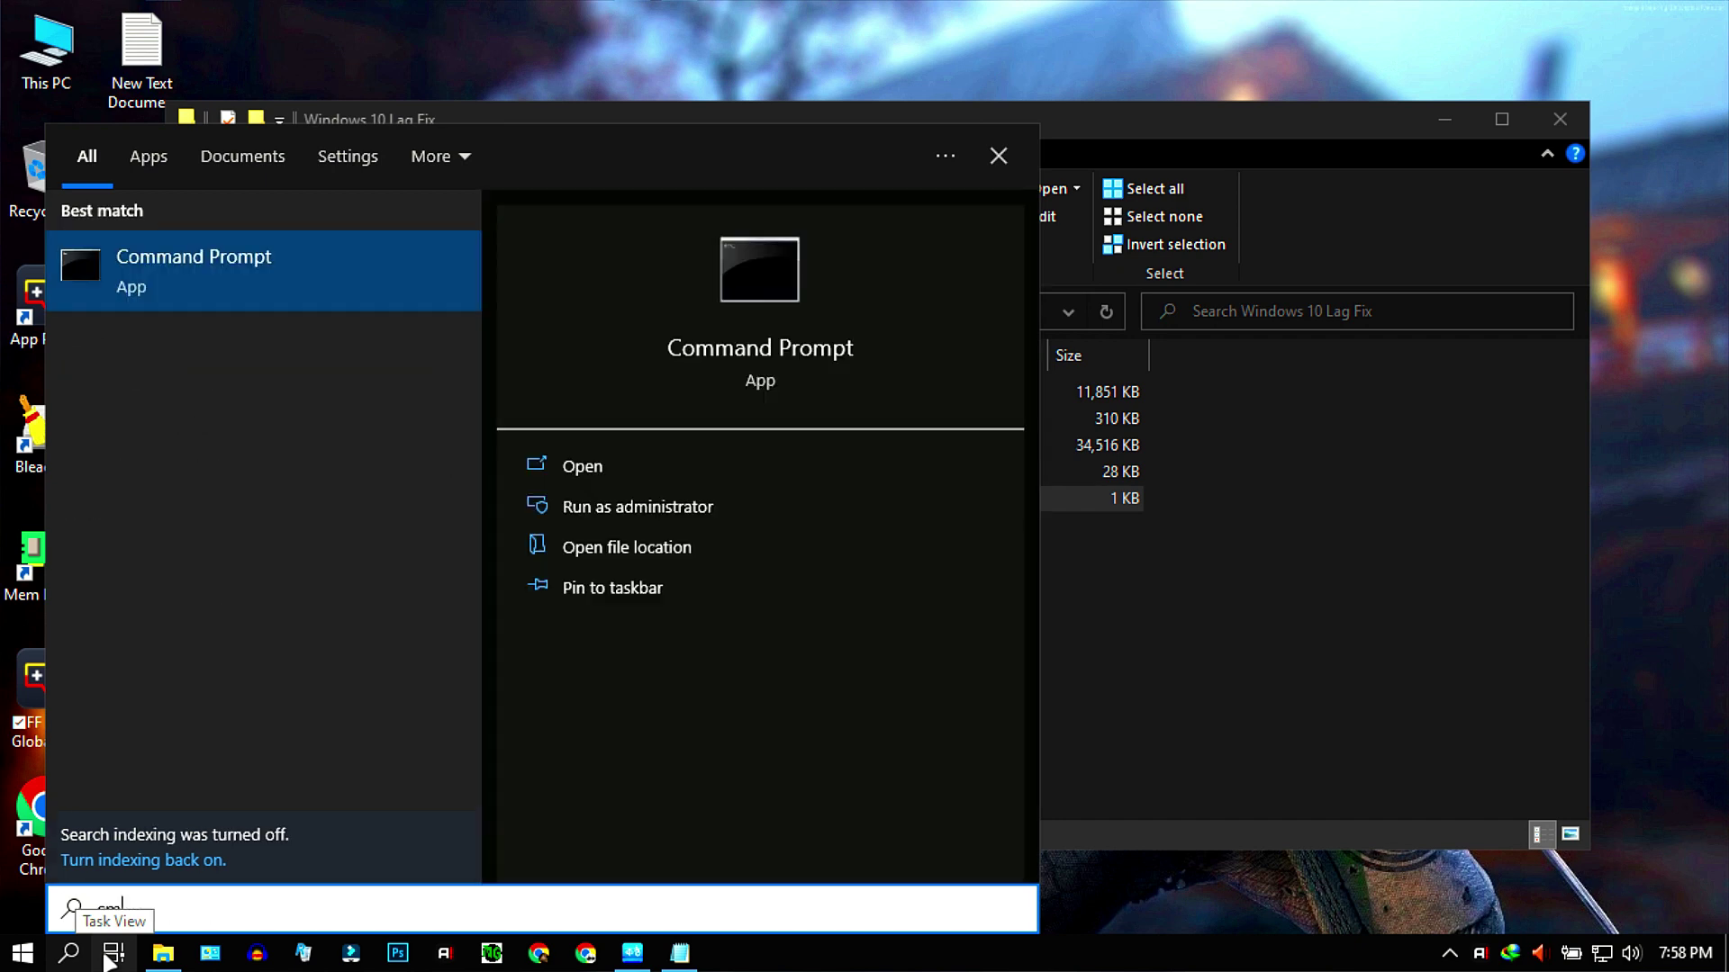
click(576, 477)
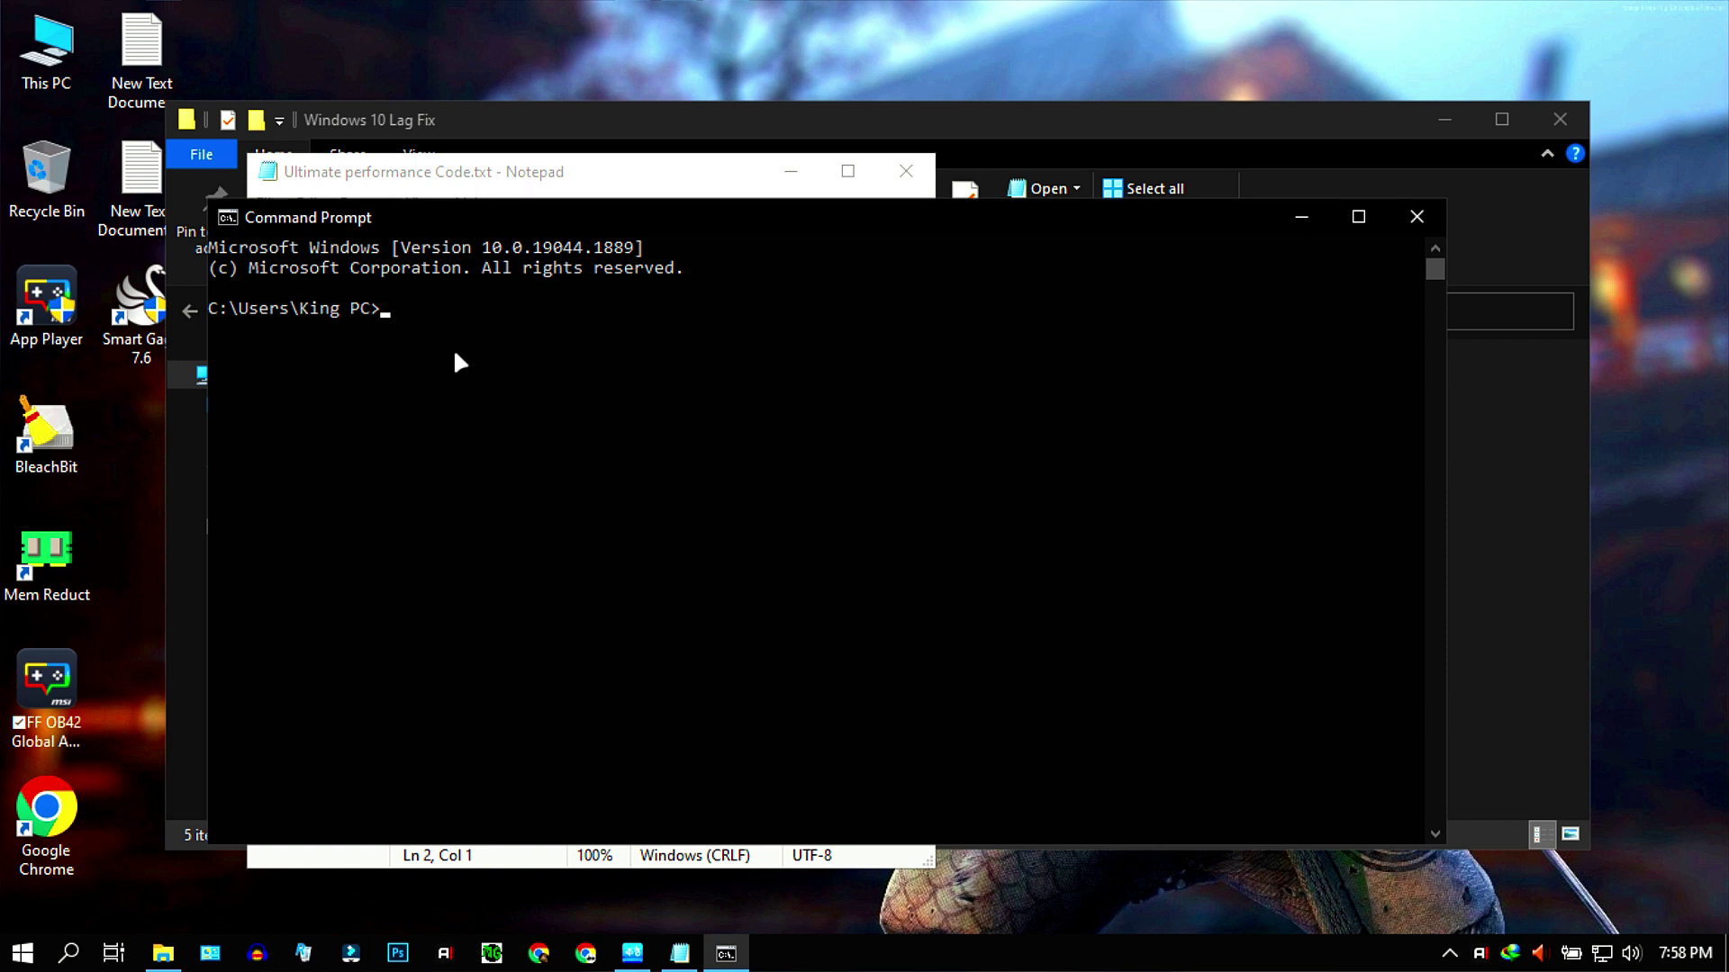
key(ctrl+v)
key(Return)
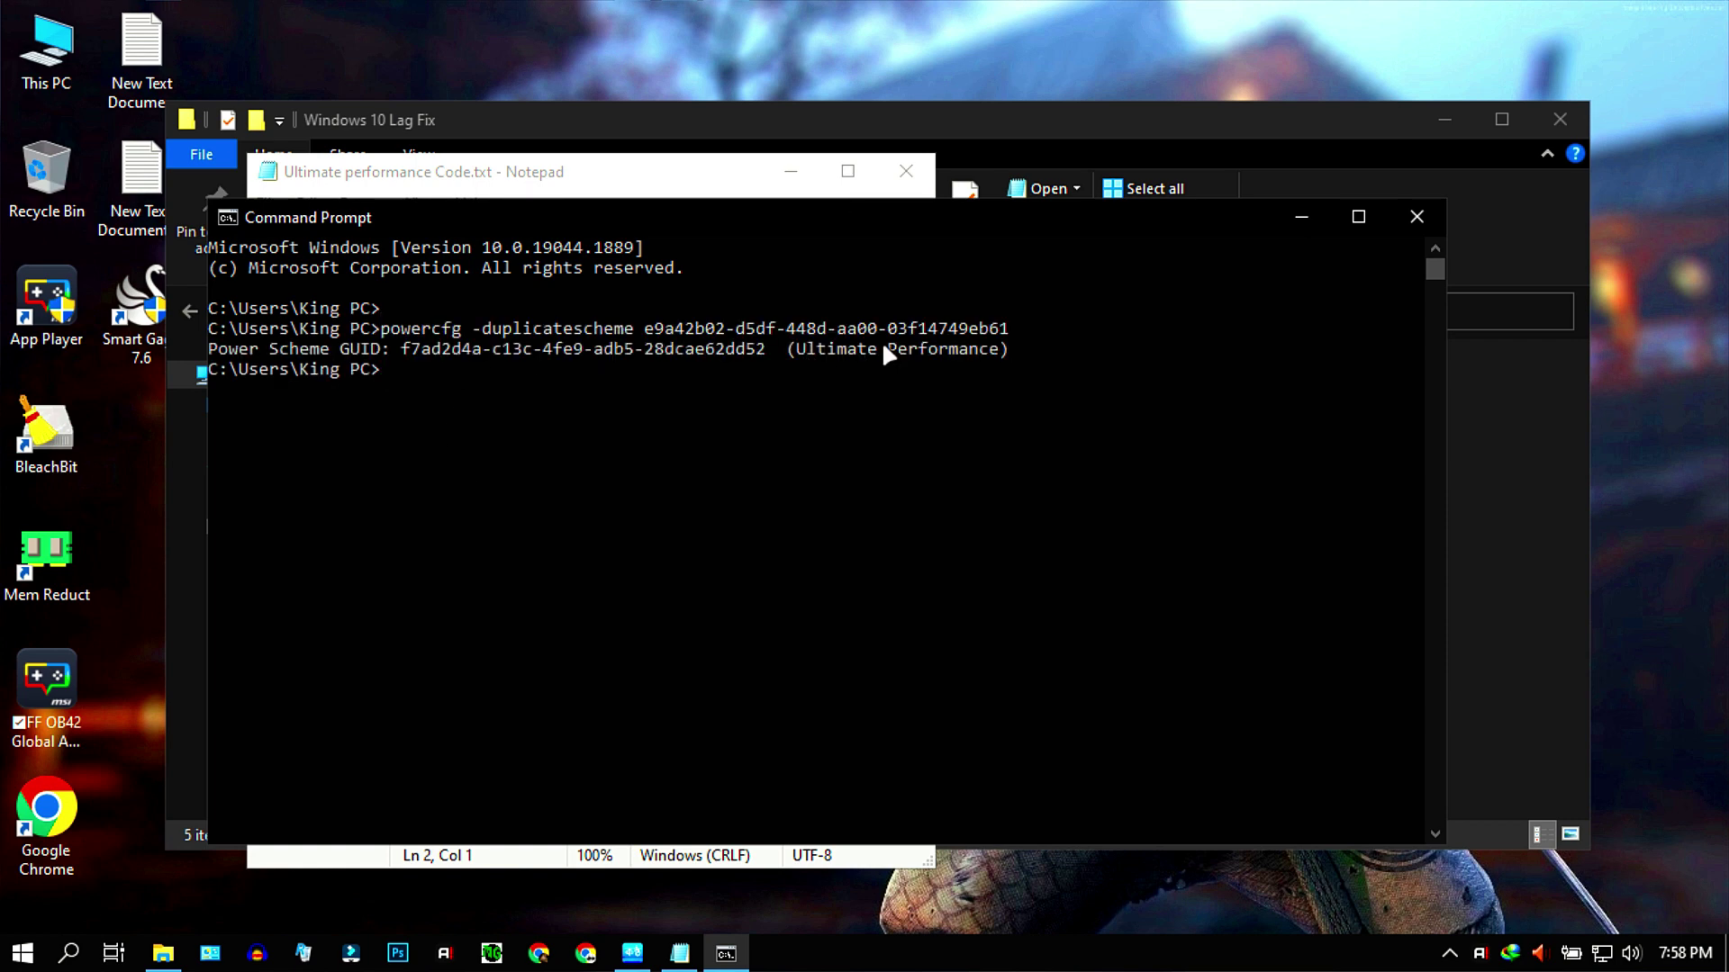
click(1416, 216)
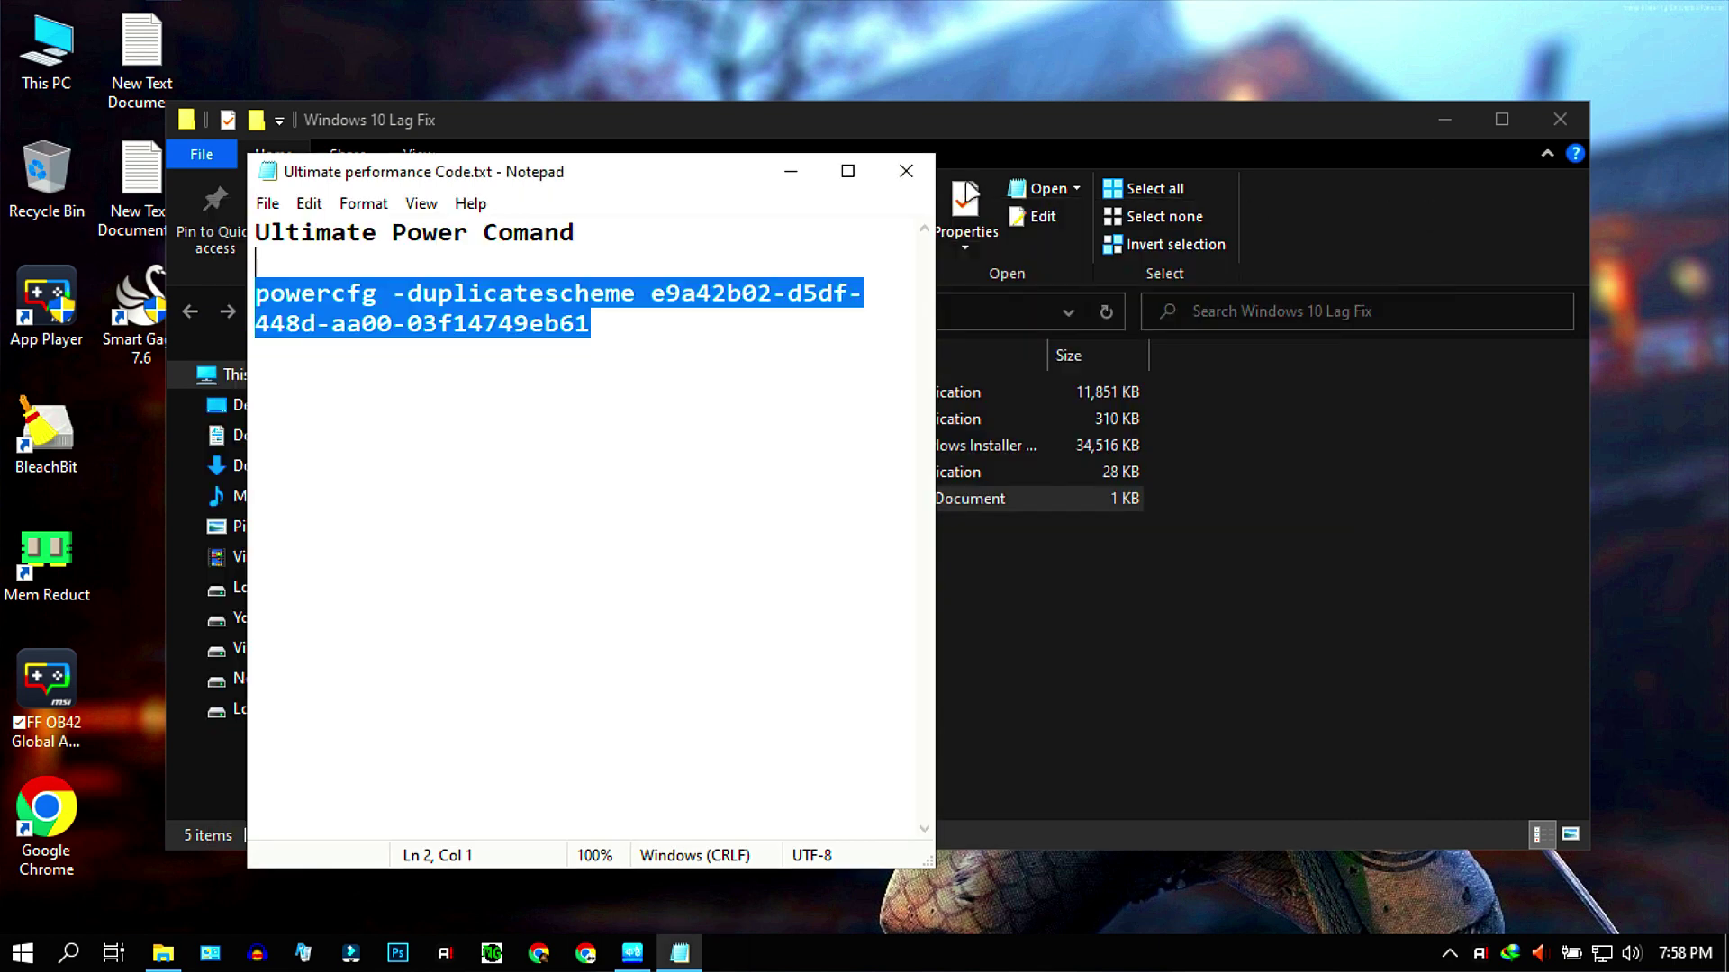
click(905, 171)
Activate the Ultimate Performance power plan in Power Options and close the window.
right_click(1571, 957)
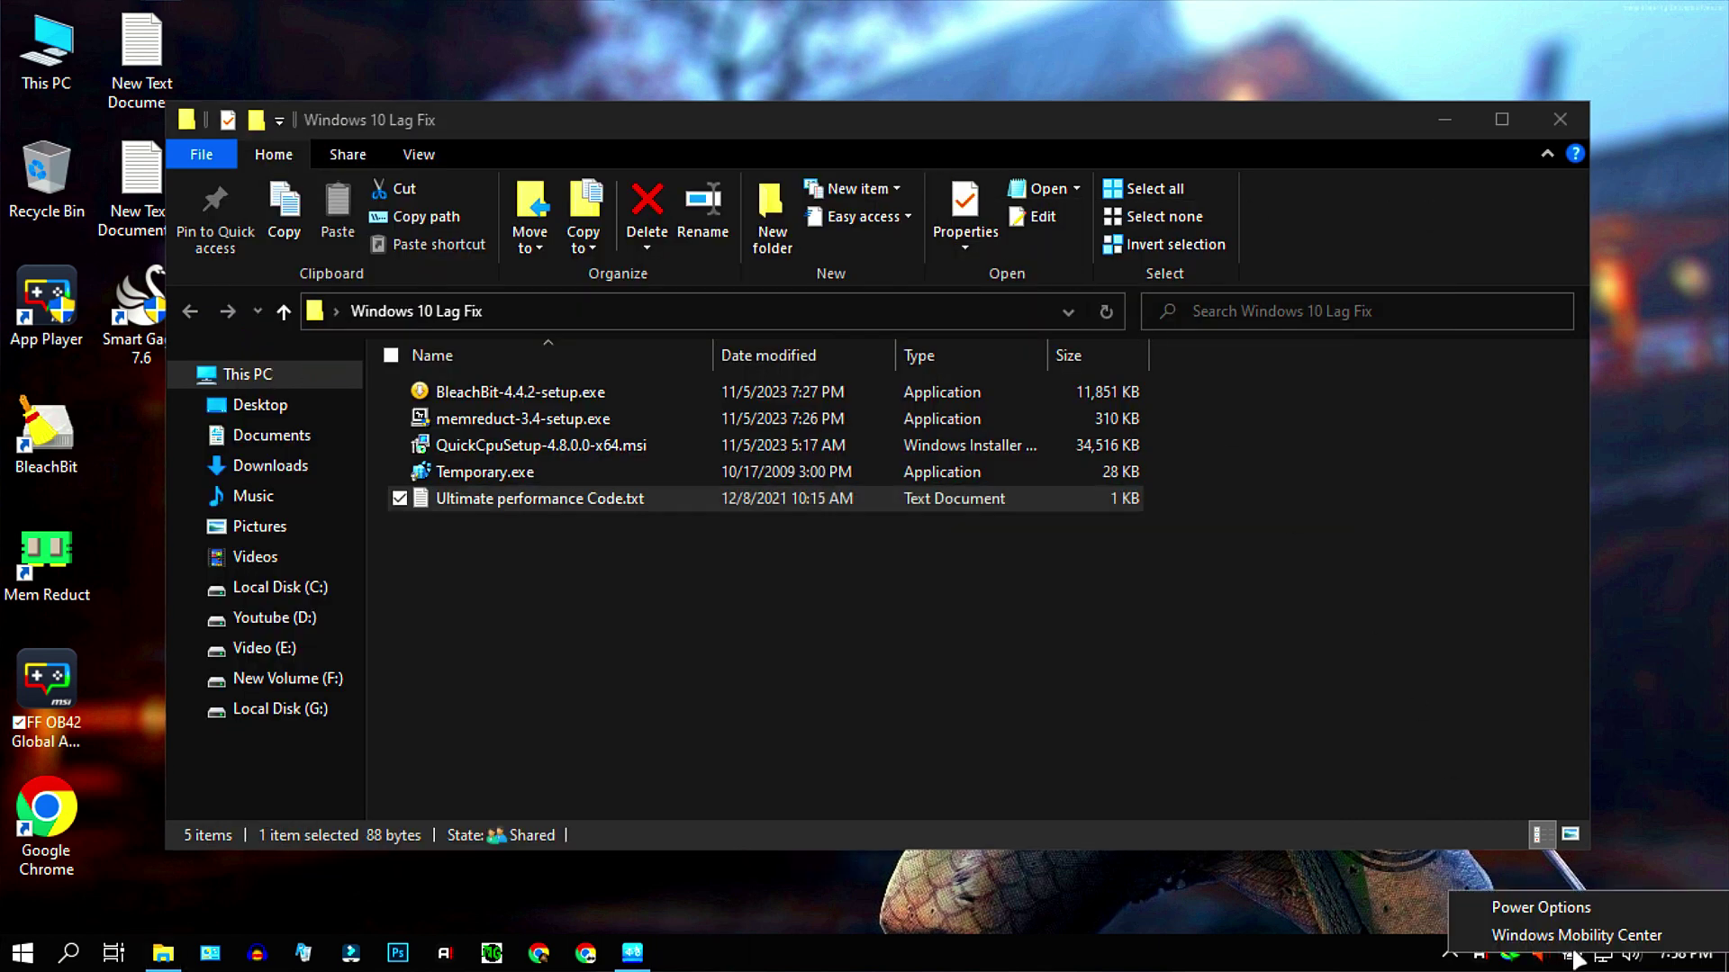
click(1531, 898)
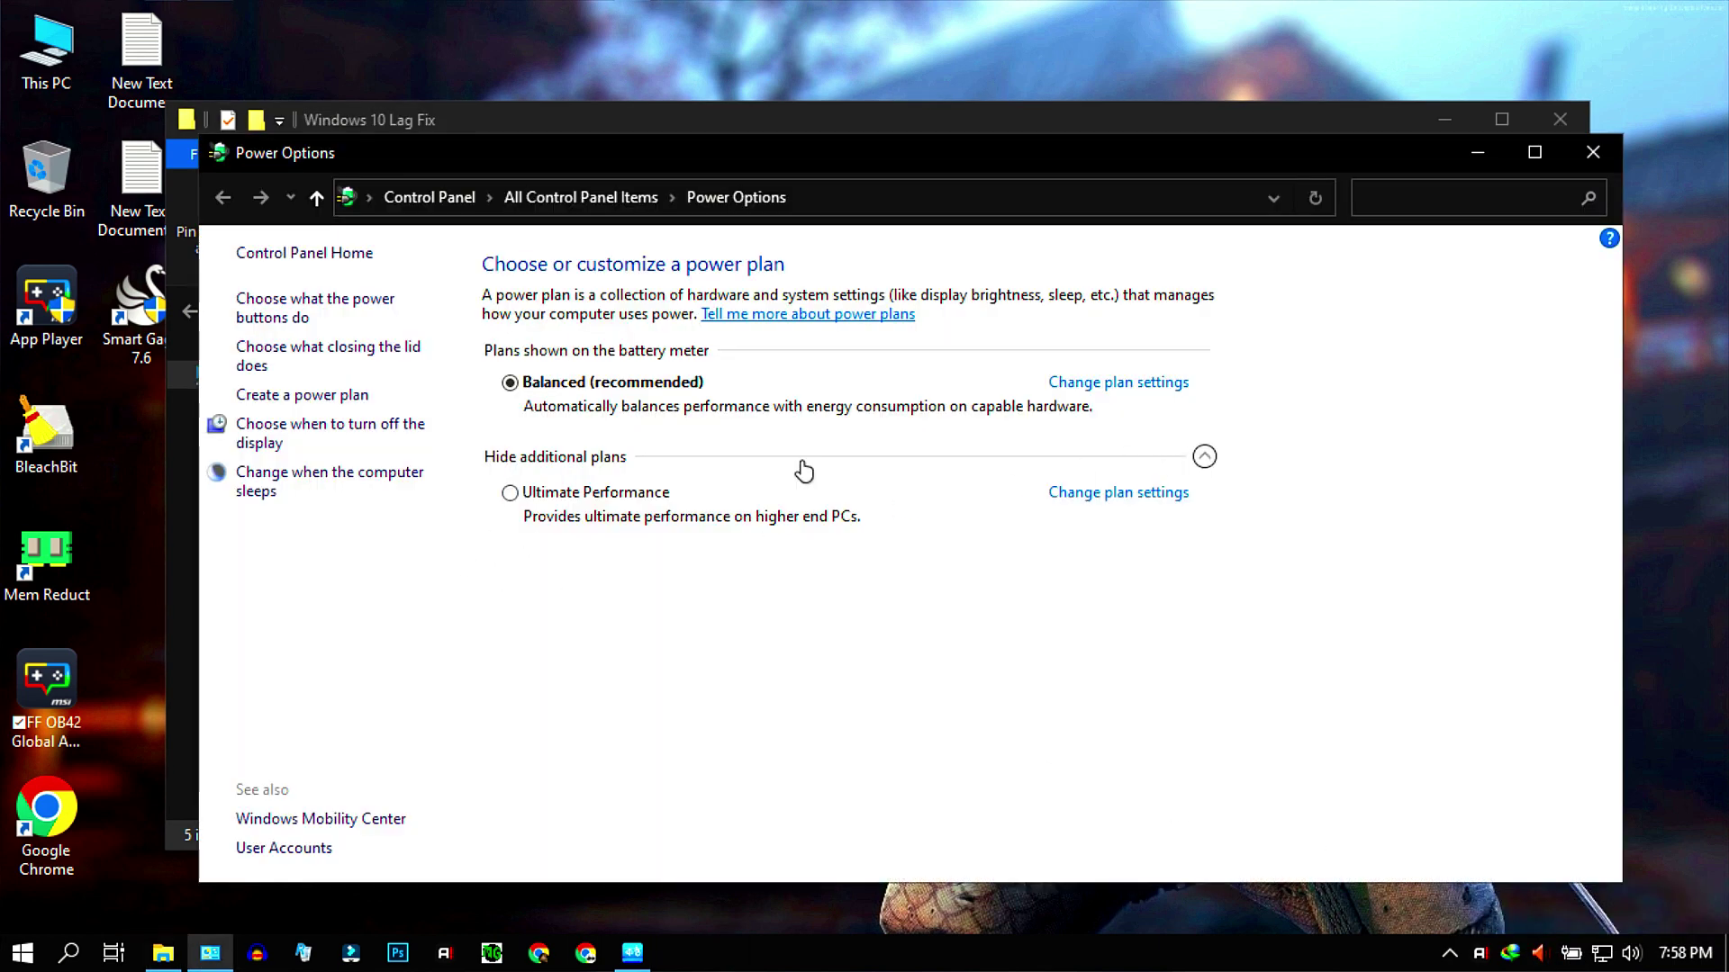
click(584, 497)
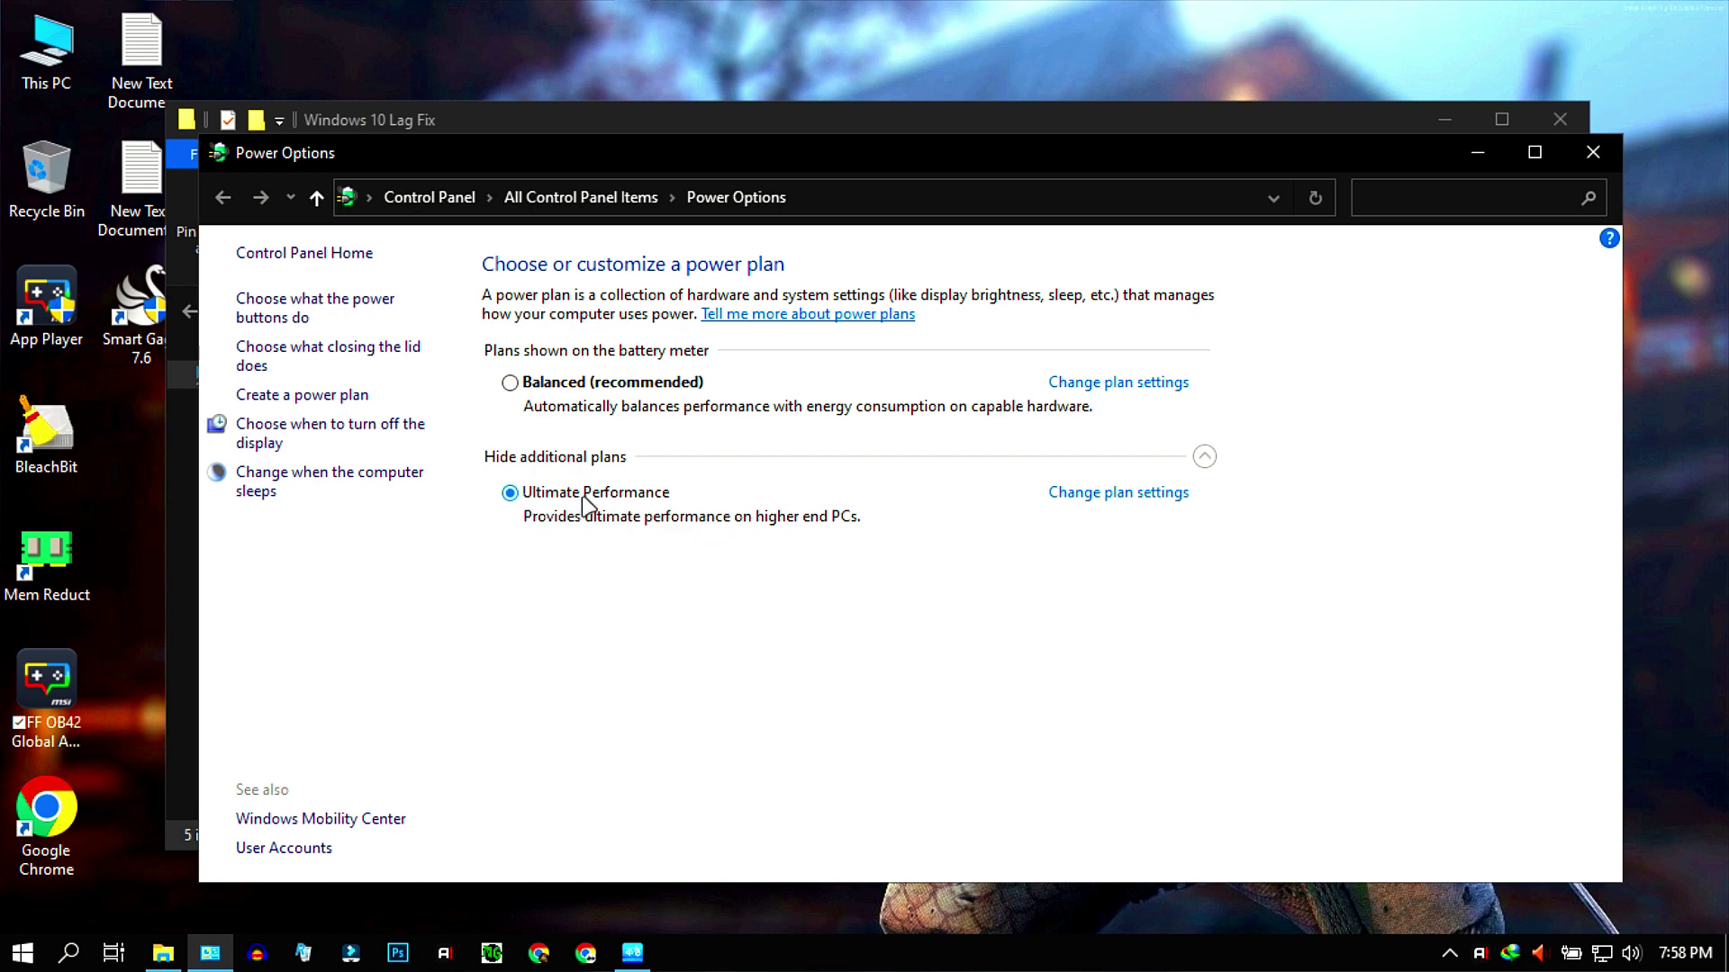
click(1589, 153)
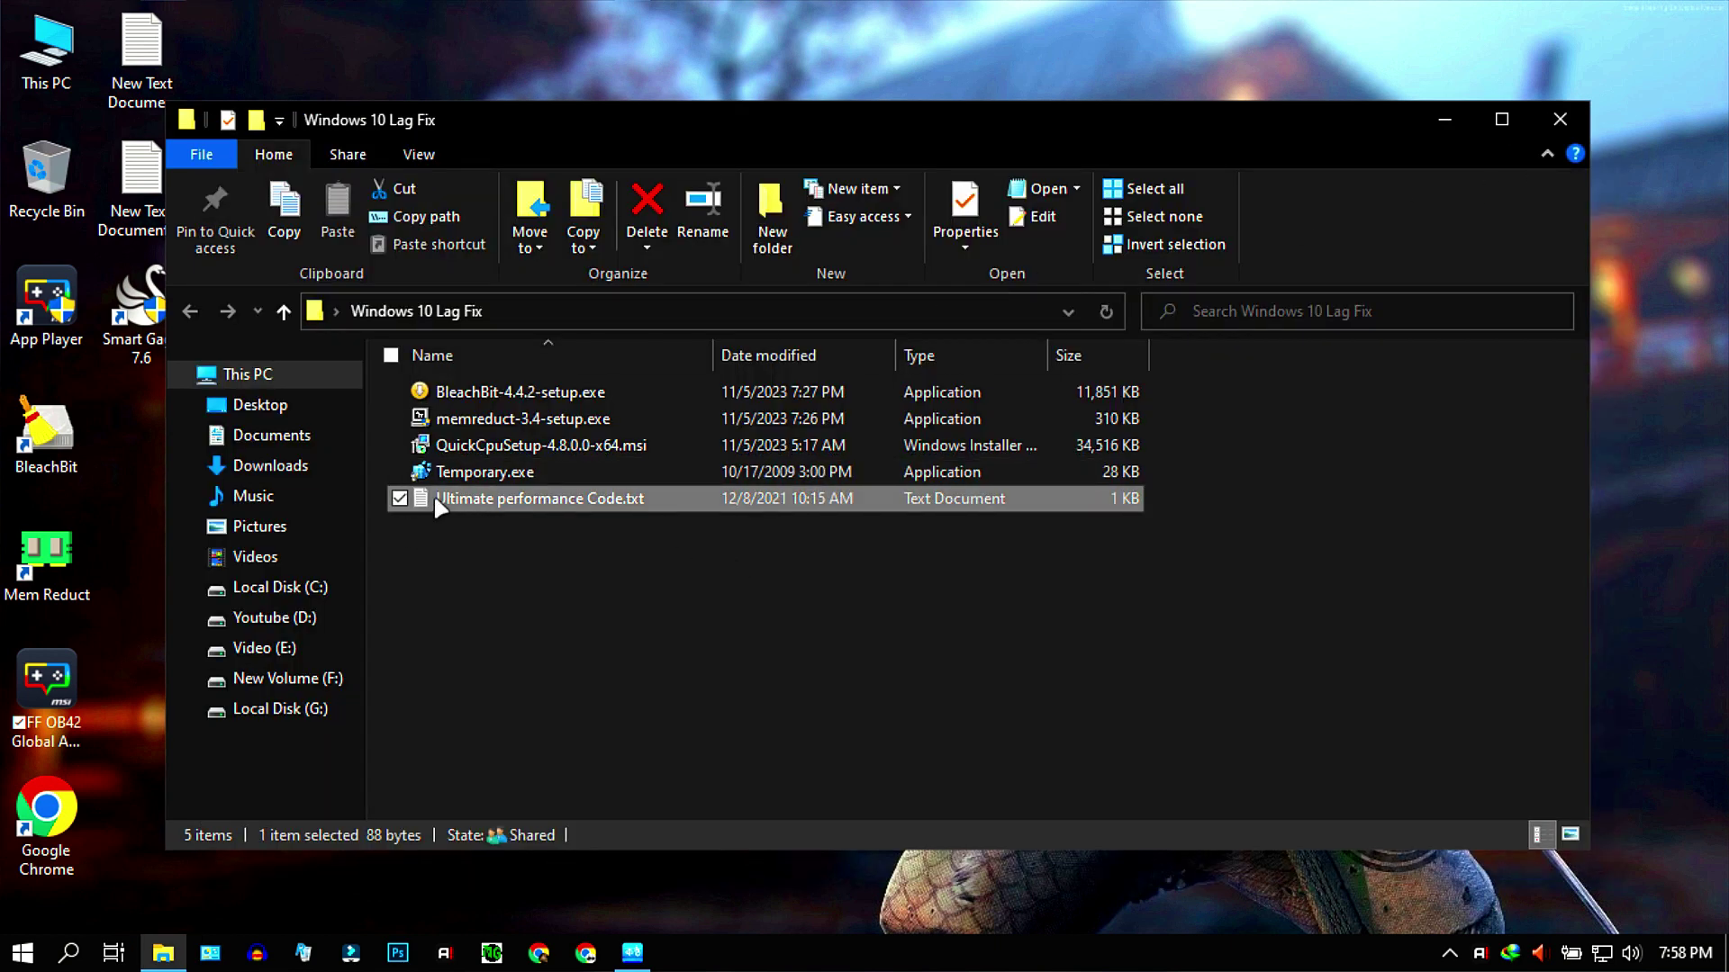
Install Quick CPU from QuickCpuSetup-4.8.0.0-x64.msi into C:\Program Files\QuickCPU\, accepting the license and allowing it to make changes.
click(576, 450)
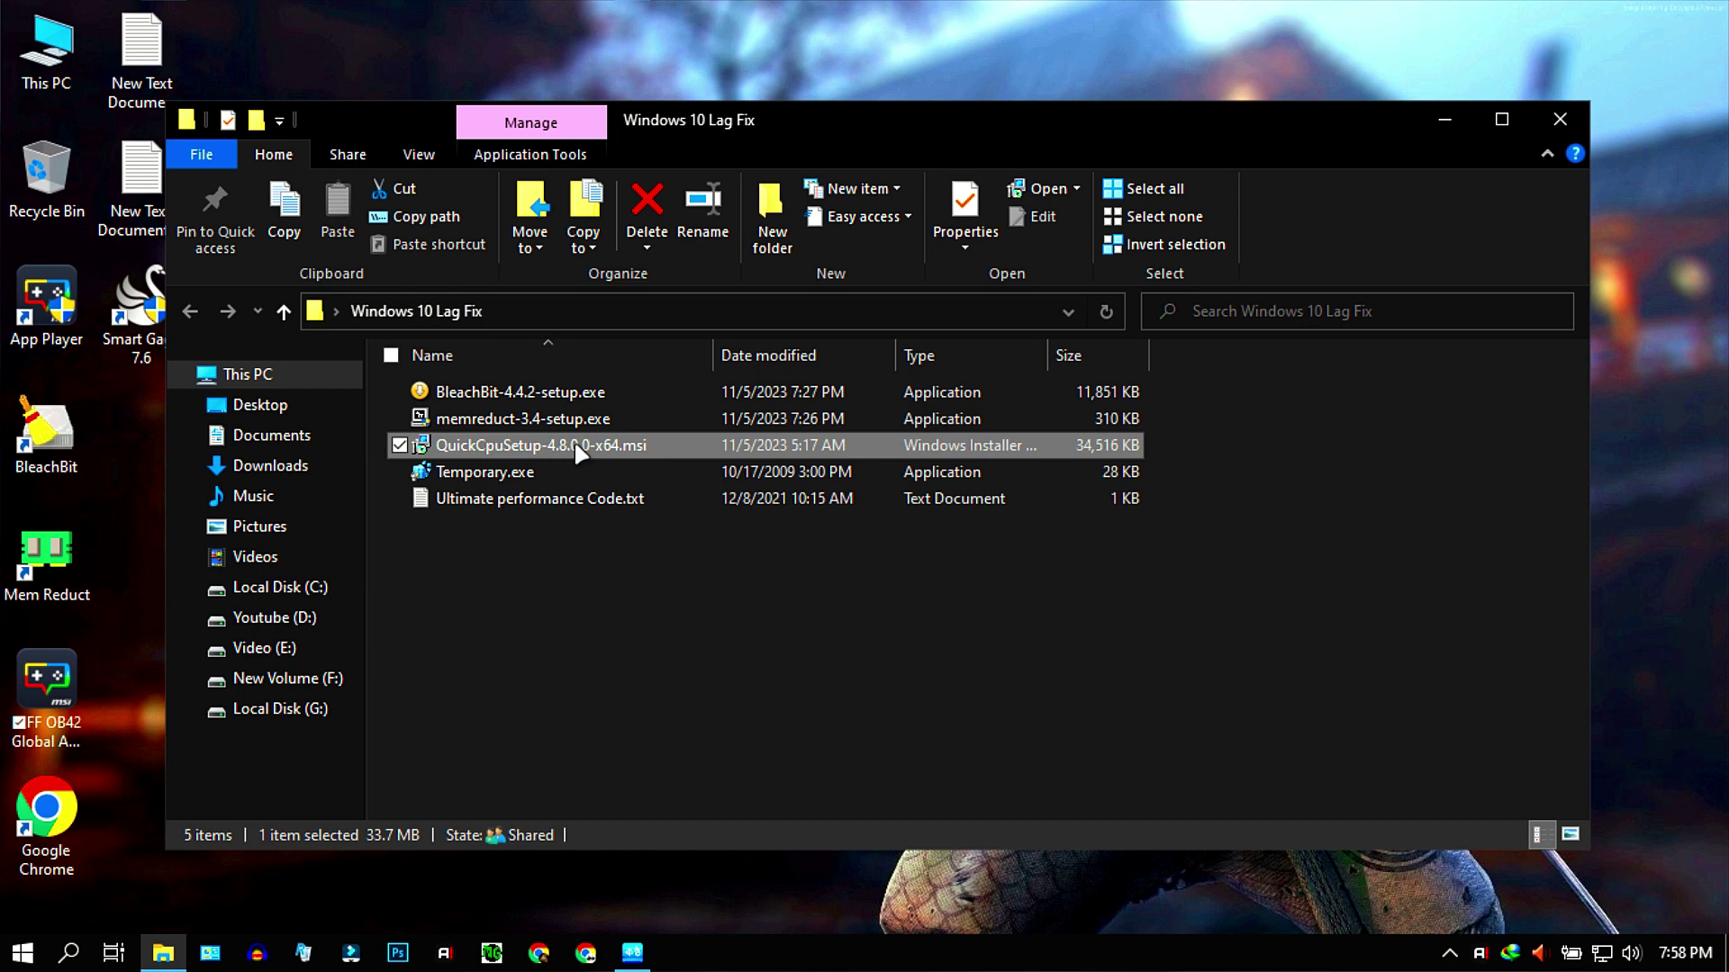
double_click(576, 448)
click(839, 749)
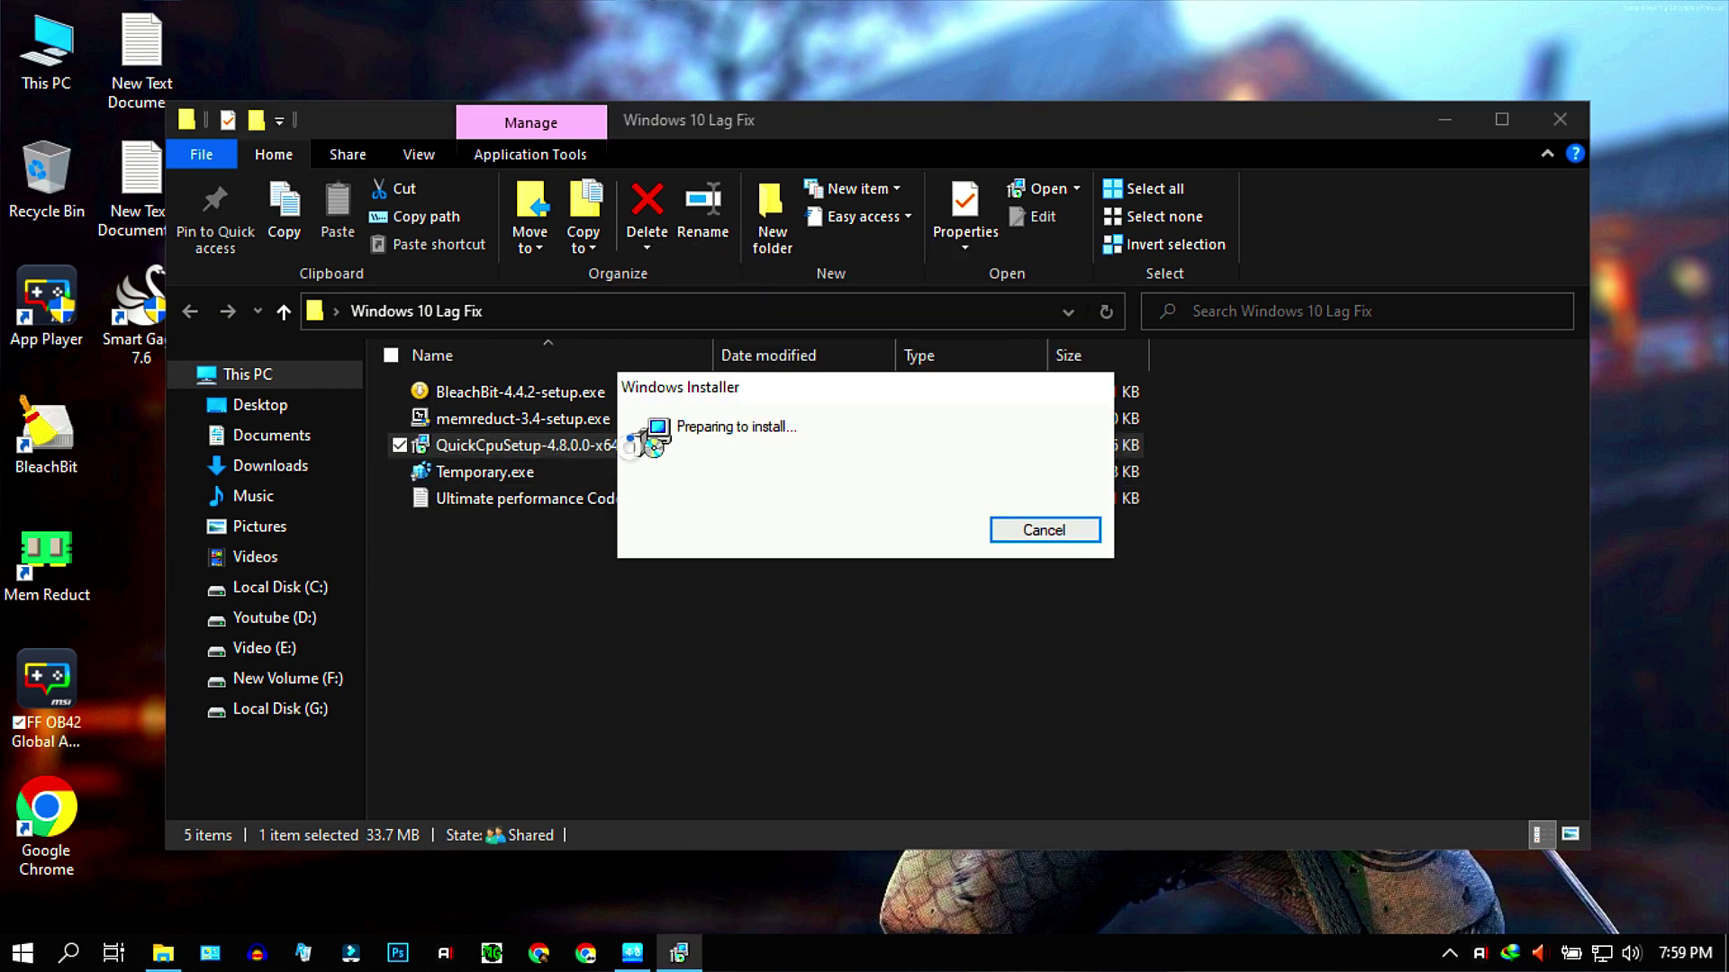
click(995, 677)
click(717, 628)
click(998, 677)
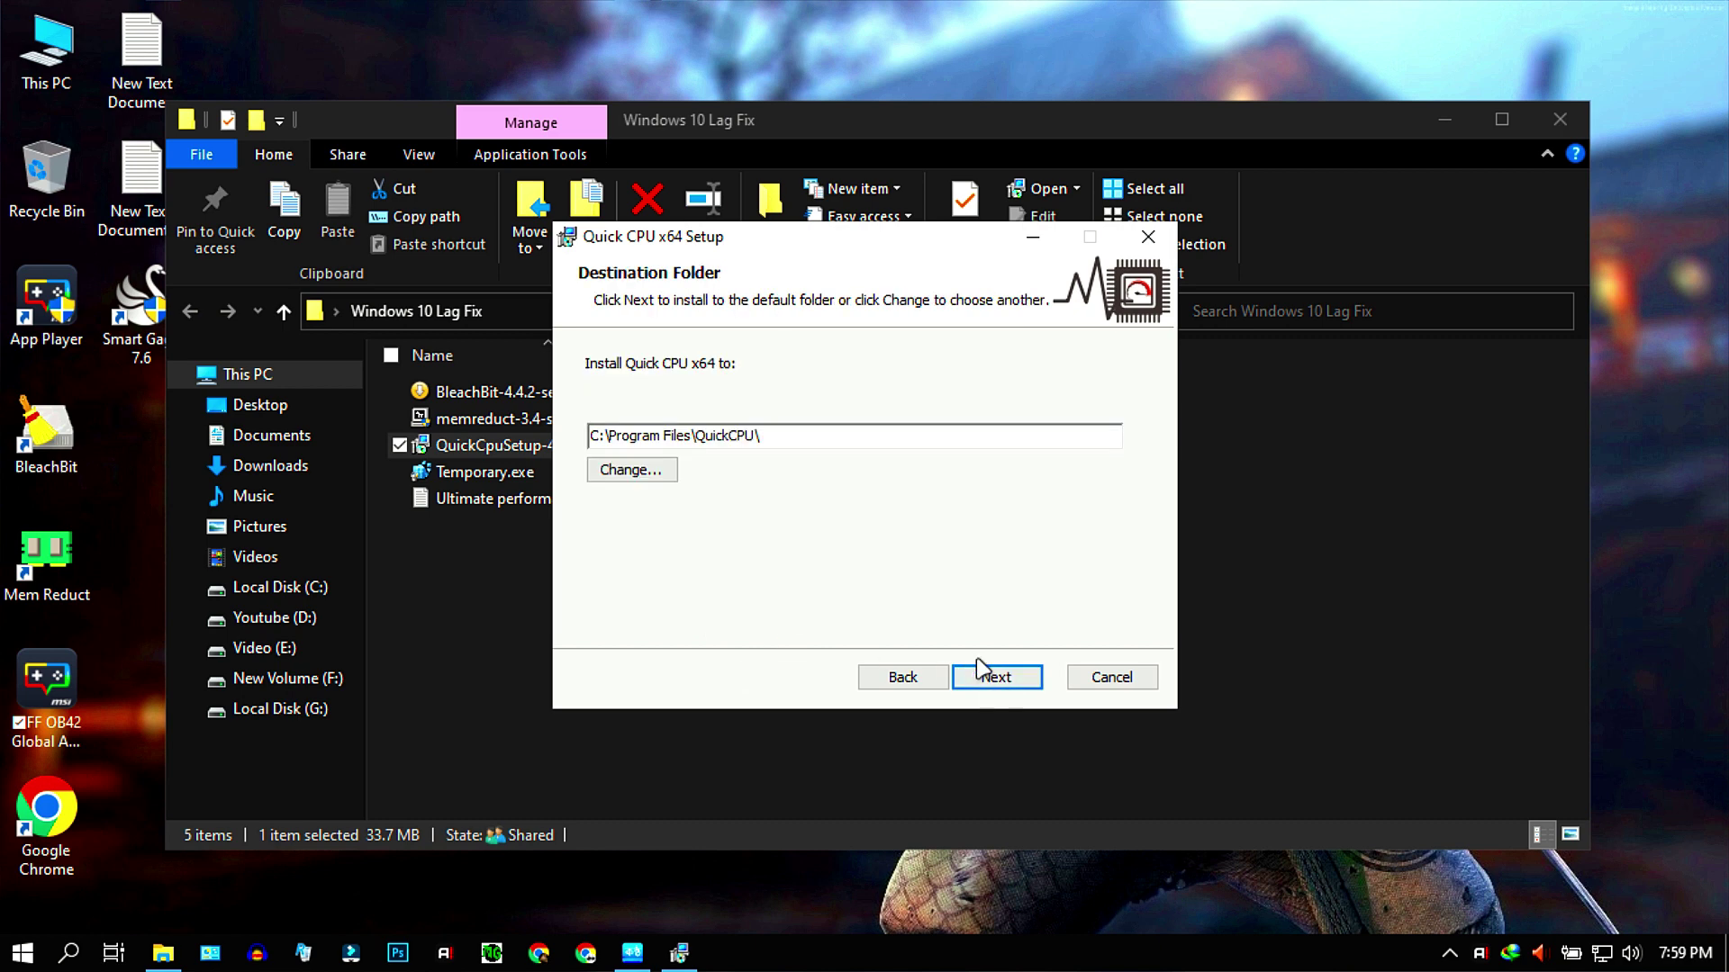
click(989, 669)
click(992, 675)
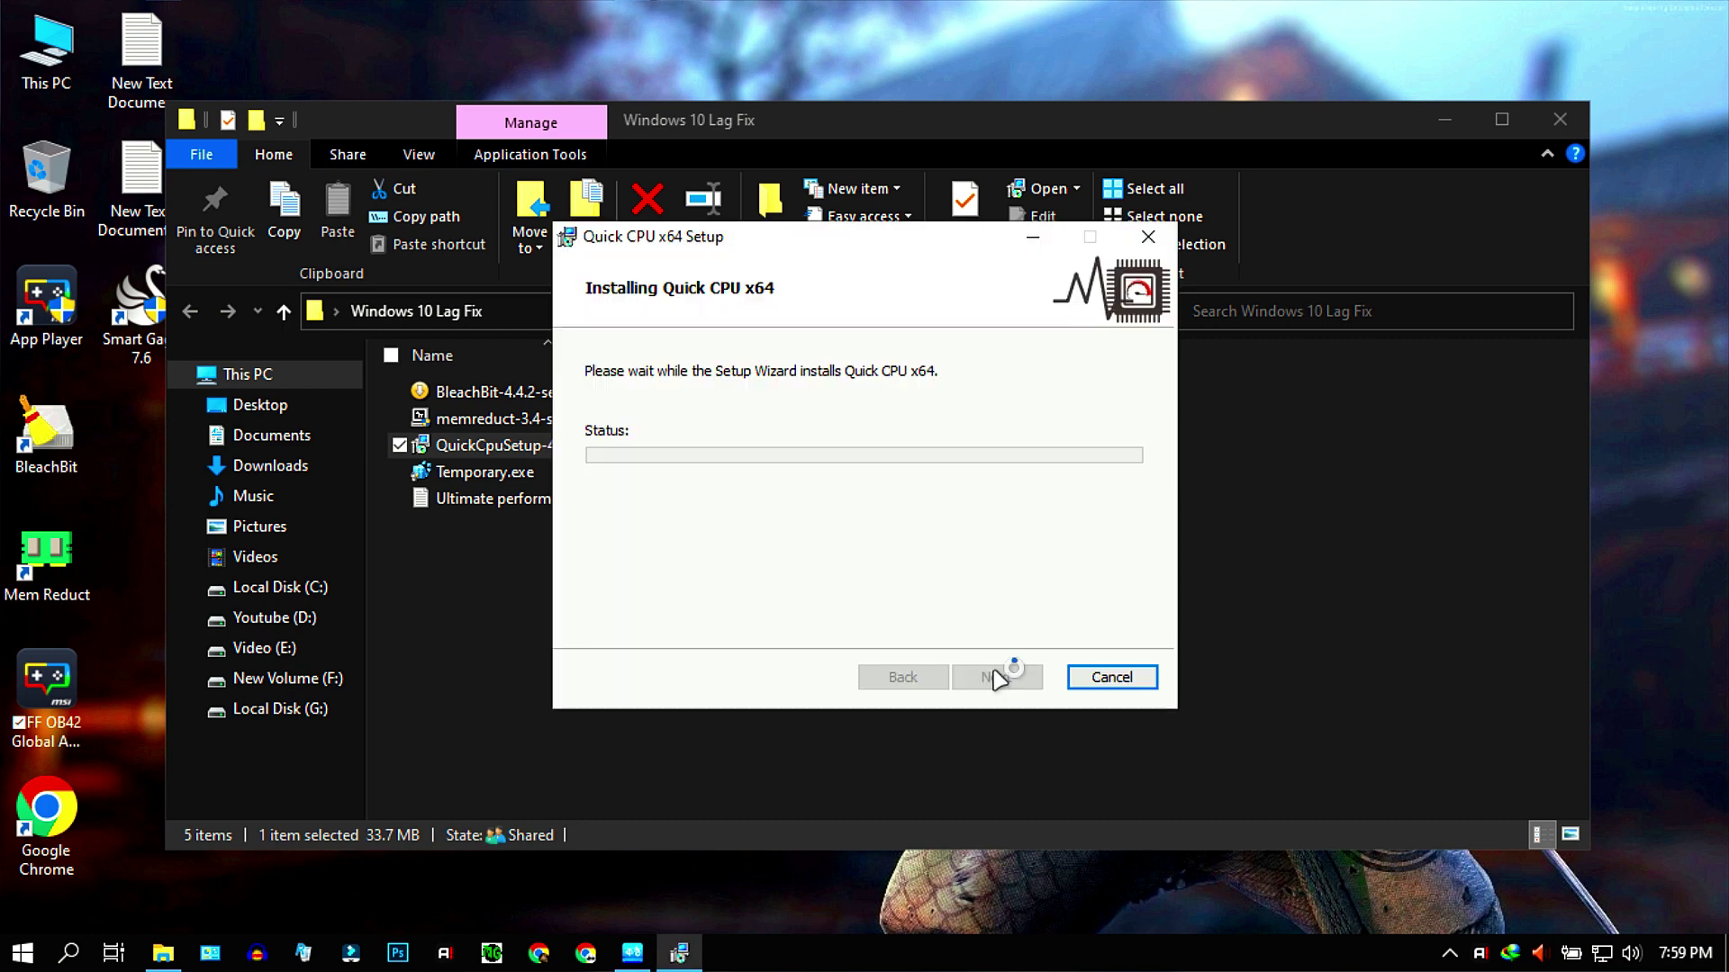
click(753, 630)
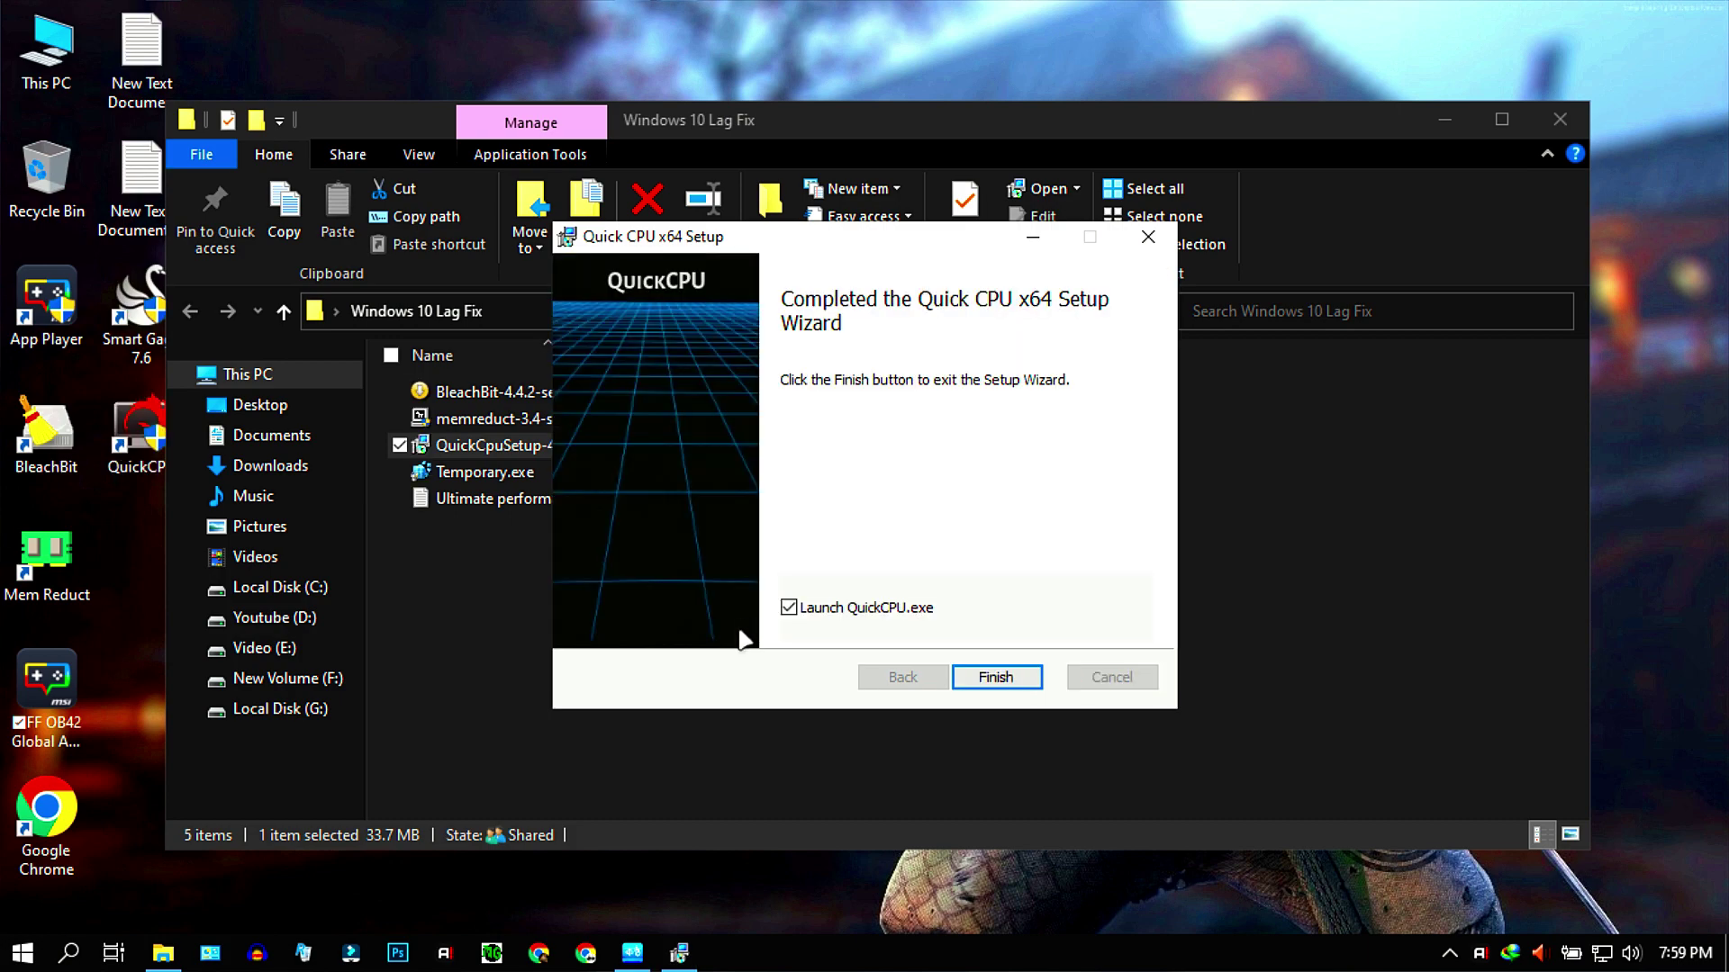
Finish the setup with Launch QuickCPU.exe enabled, respond to the permission request and minimize the Windows 10 Lag Fix folder.
click(996, 677)
click(760, 650)
click(1444, 119)
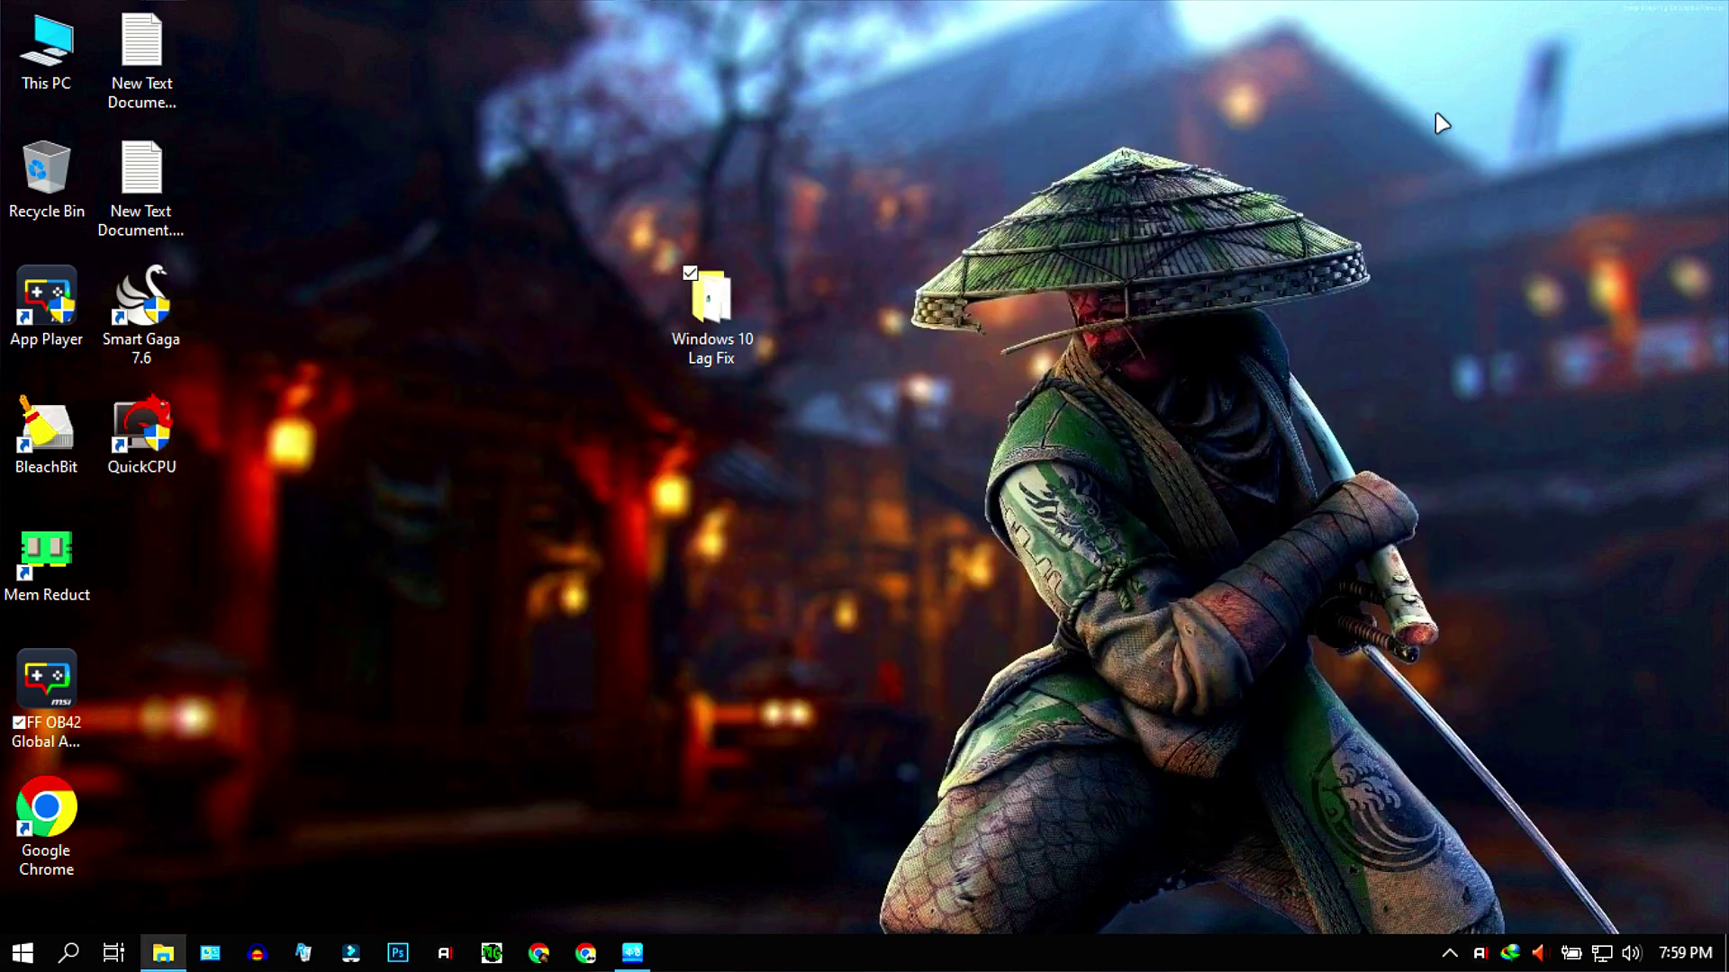
Select Ultimate Performance as the system power plan in Quick CPU, apply the settings and close the program.
click(1449, 953)
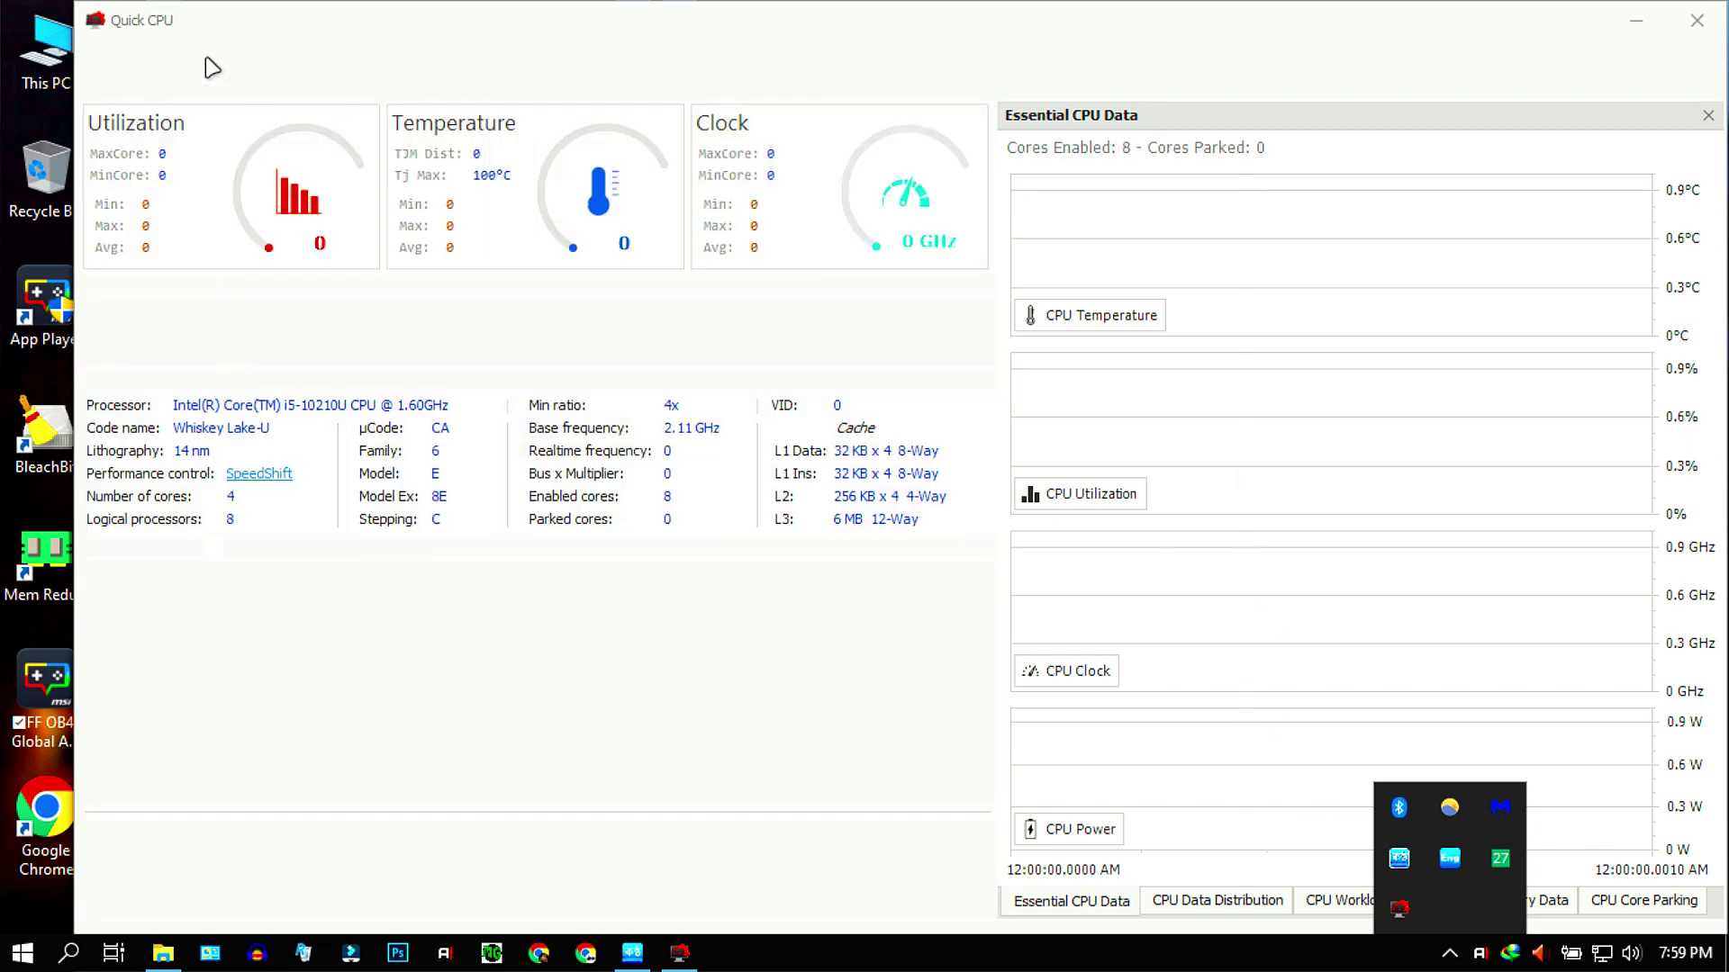
drag(305, 13, 236, 23)
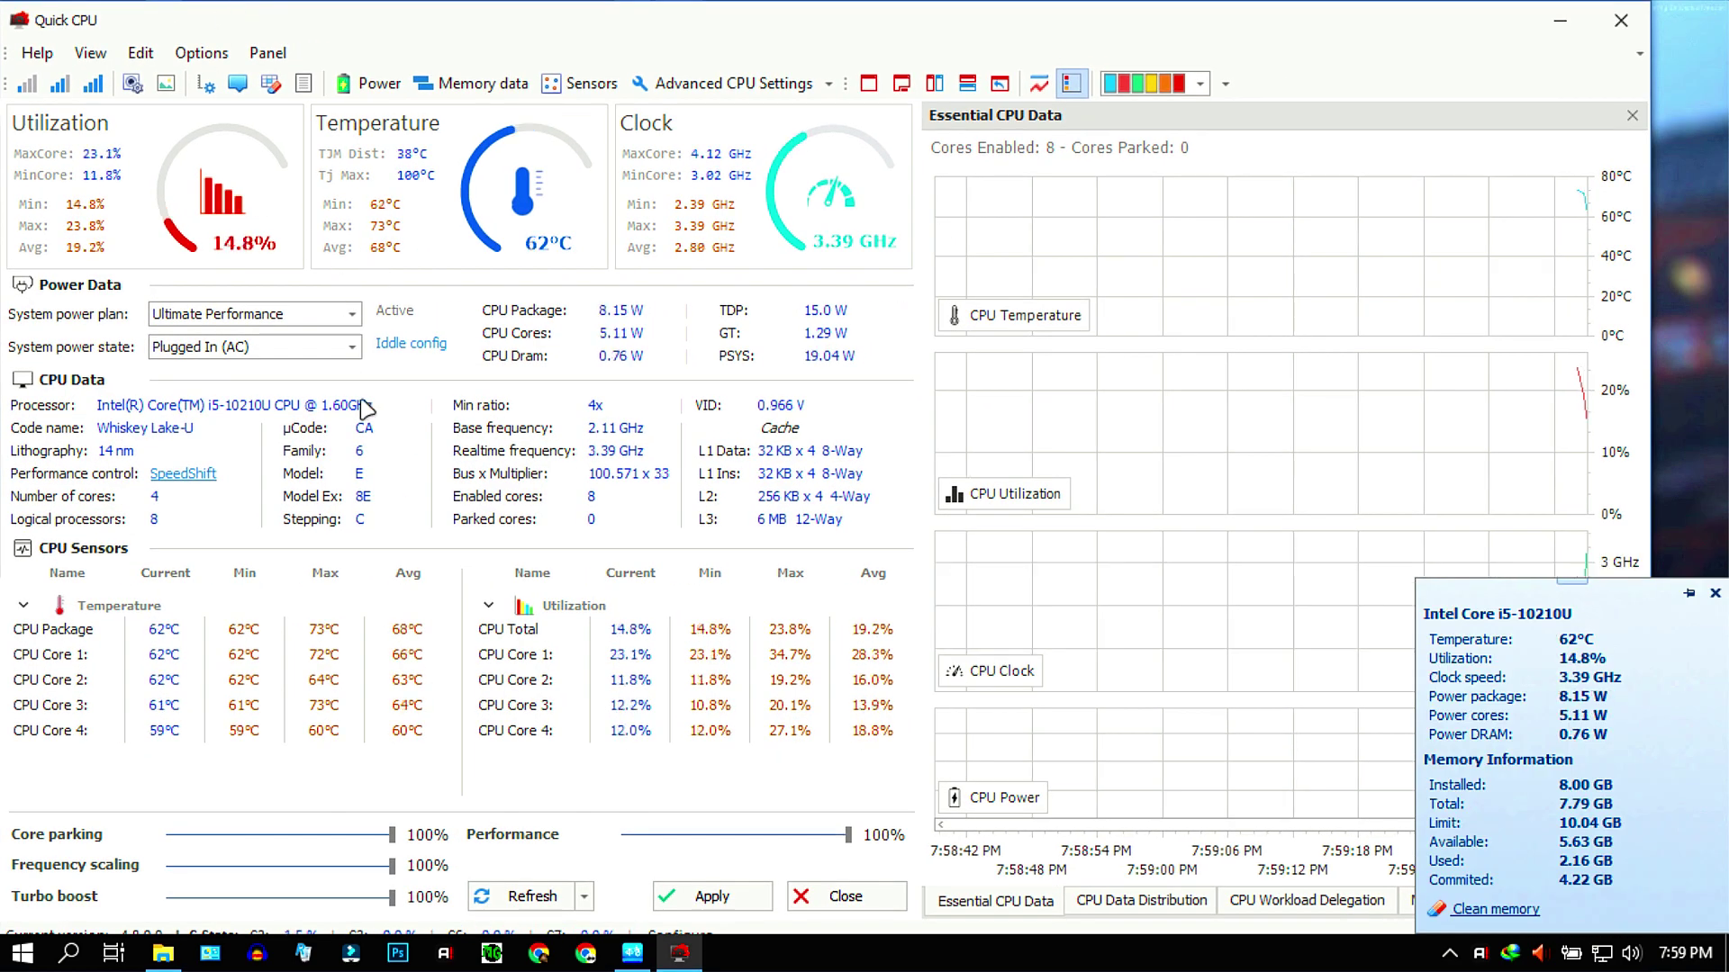
click(326, 315)
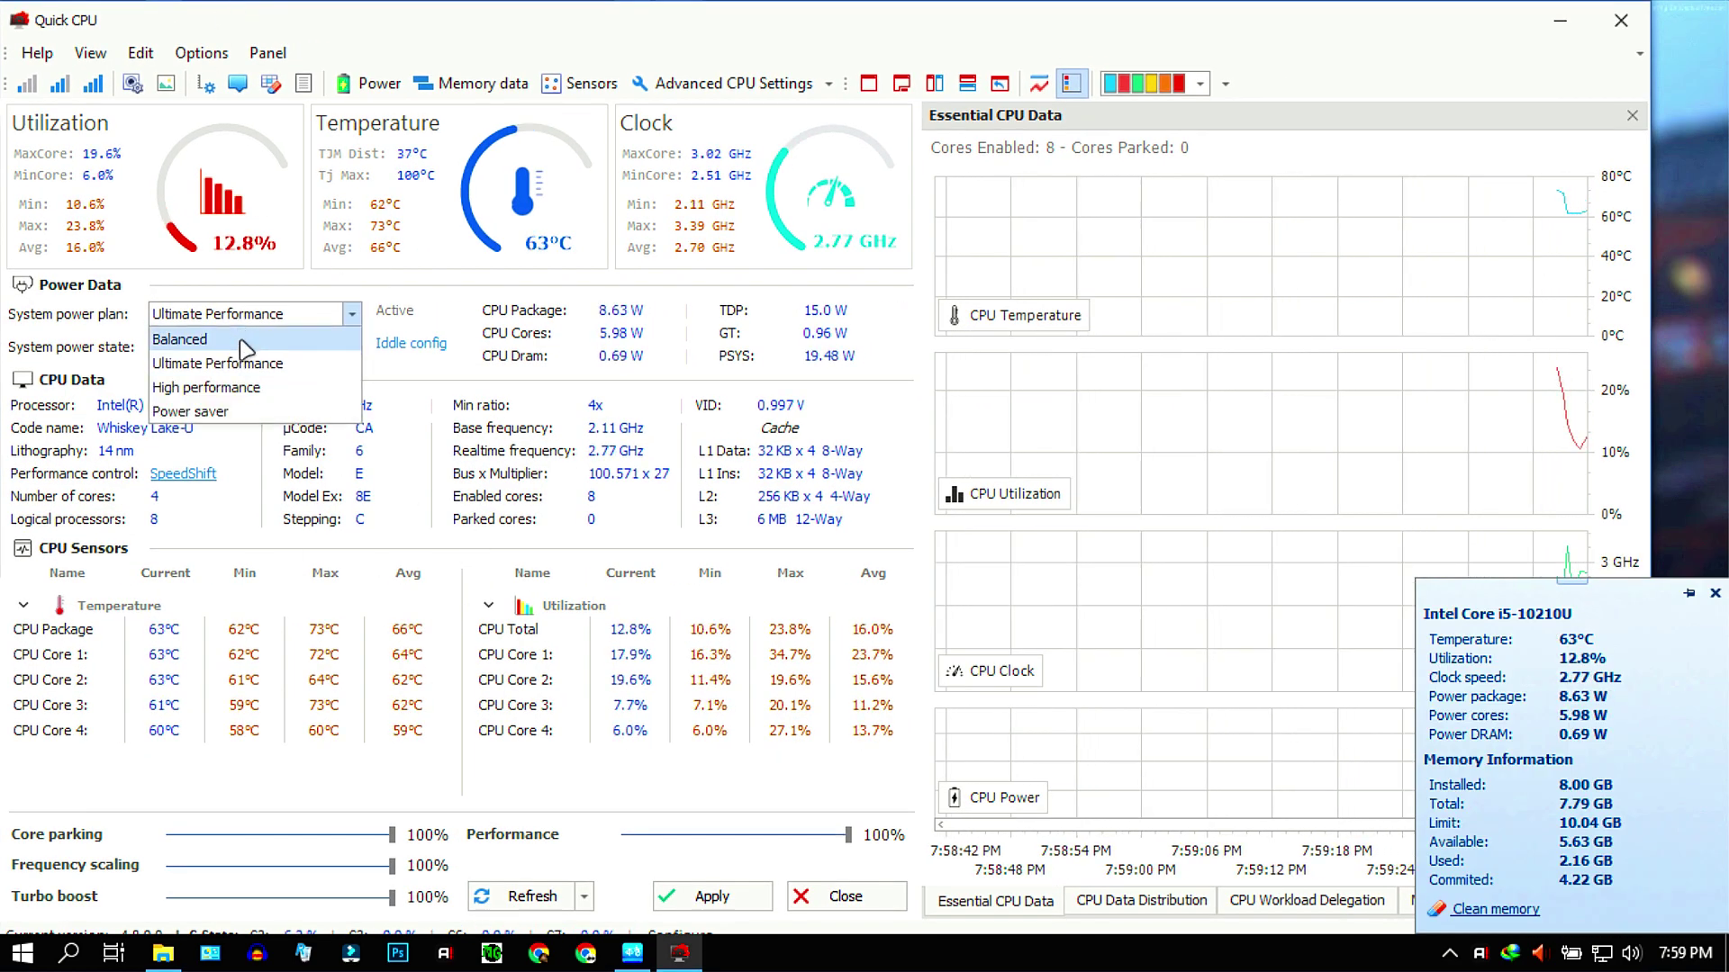
click(213, 359)
click(243, 346)
click(214, 370)
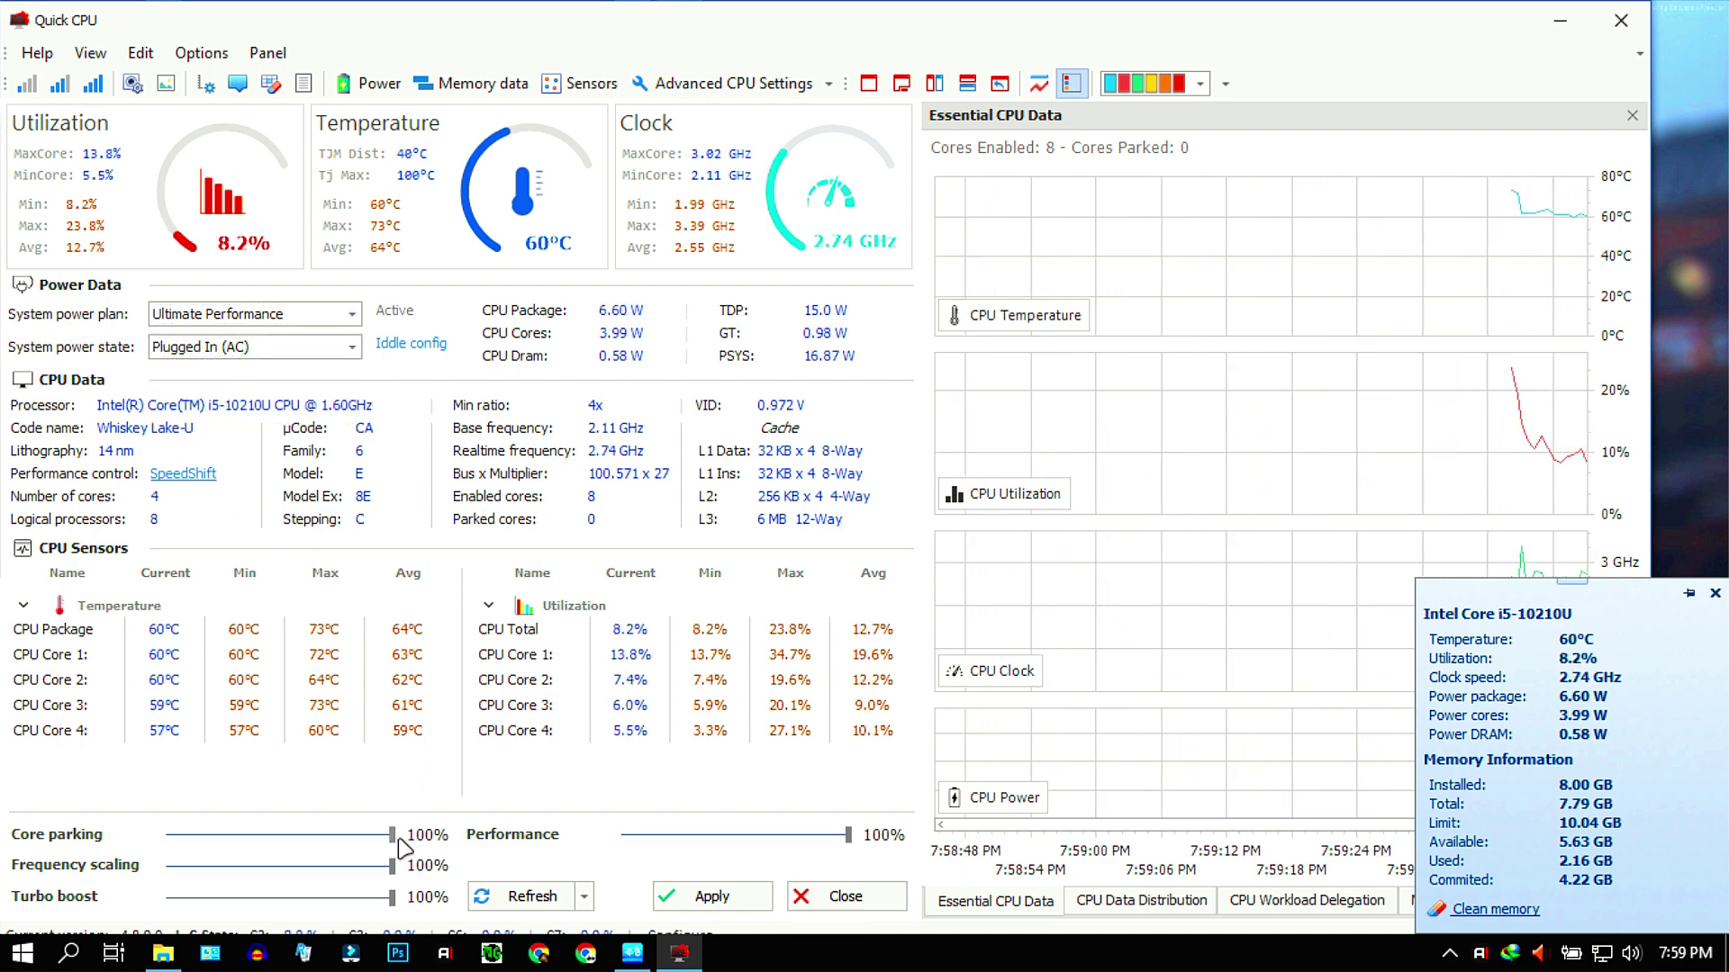
click(706, 898)
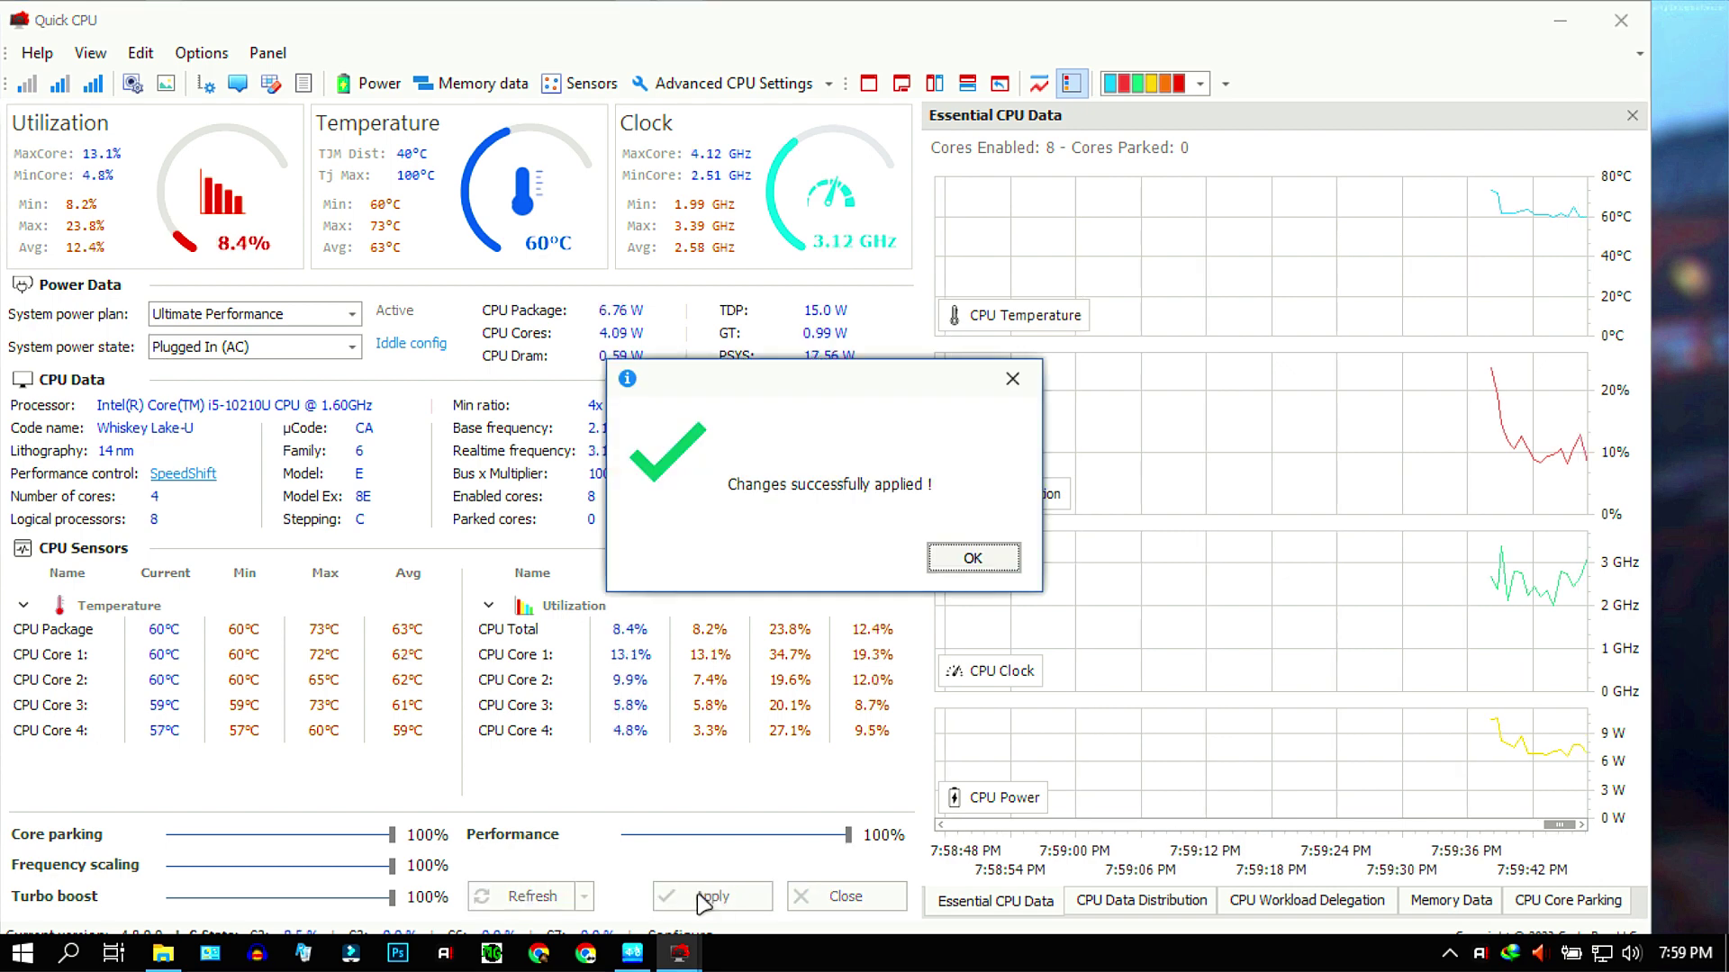
click(971, 562)
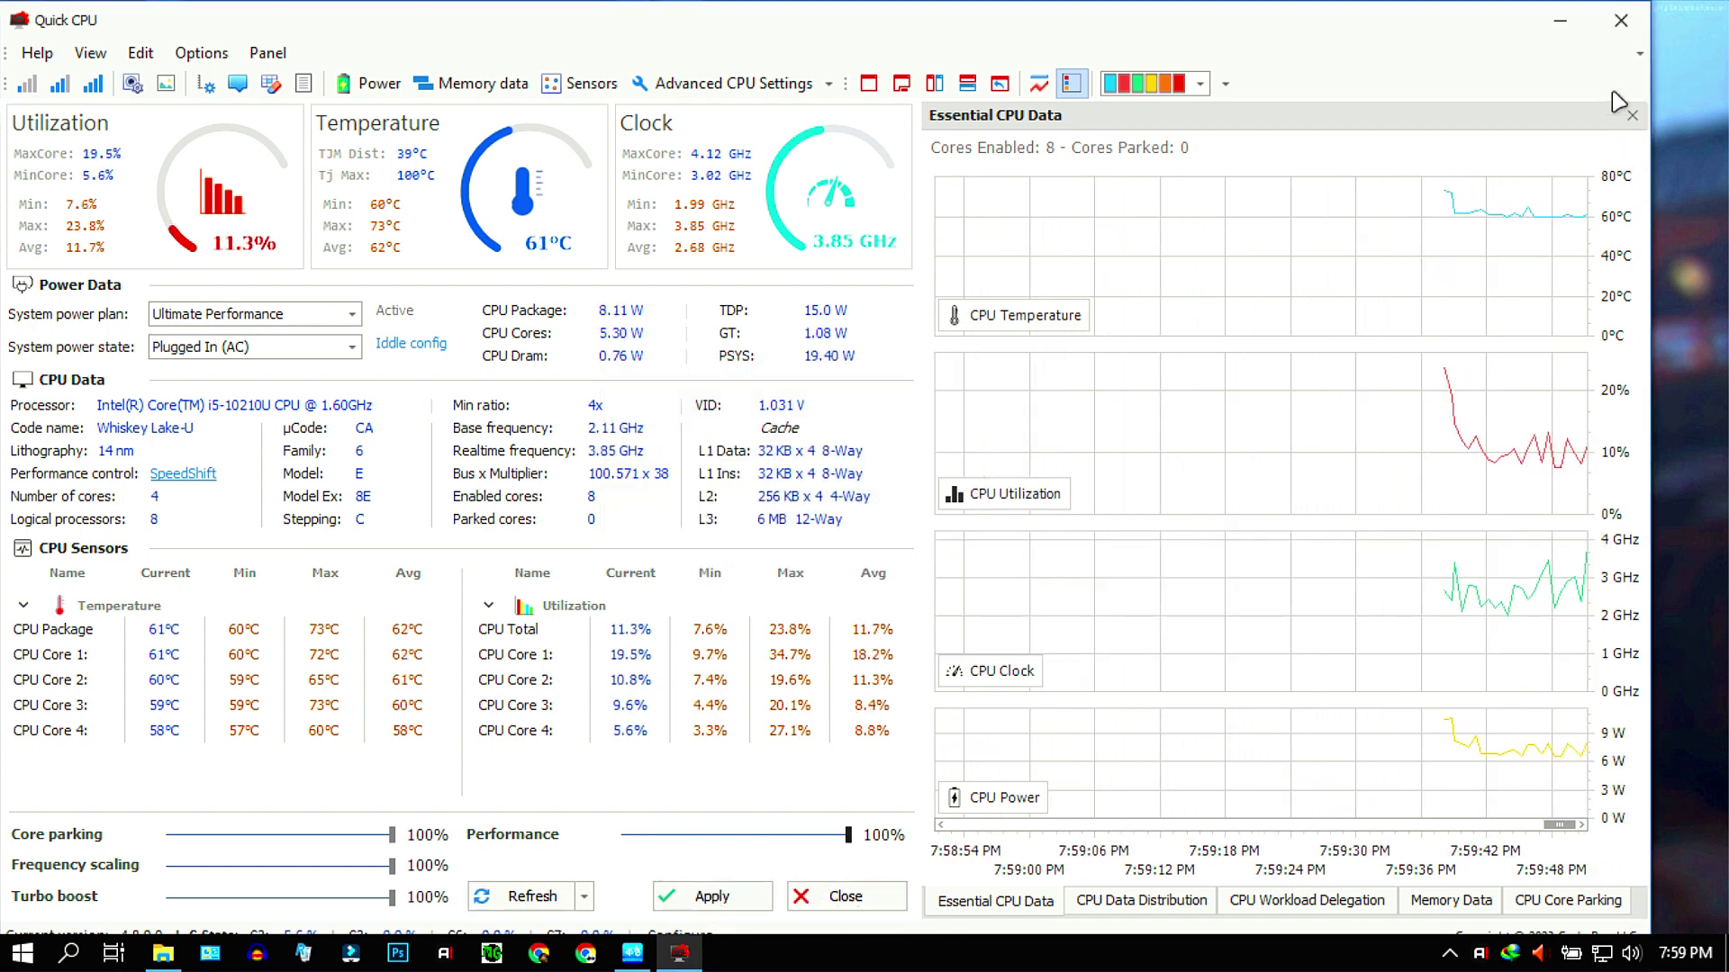
click(1621, 20)
Refresh the desktop and install ParkControl in English from parkcontrolsetup64.exe in the Windows 10 Lag Fix folder.
right_click(901, 220)
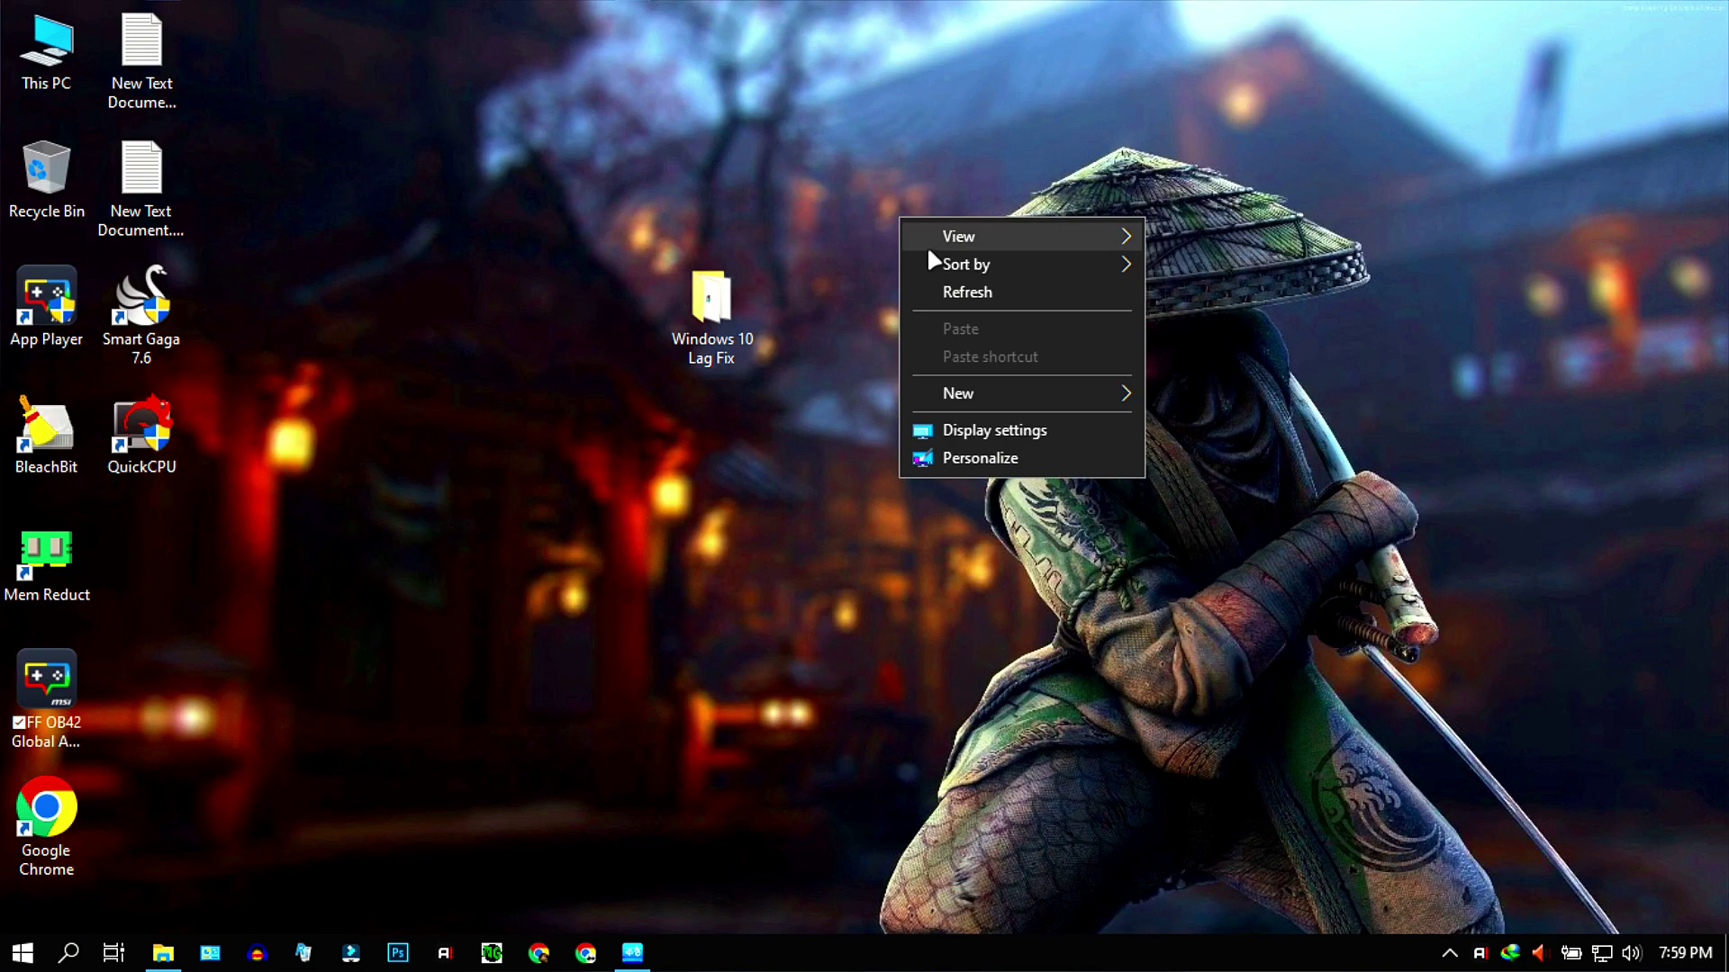
click(978, 292)
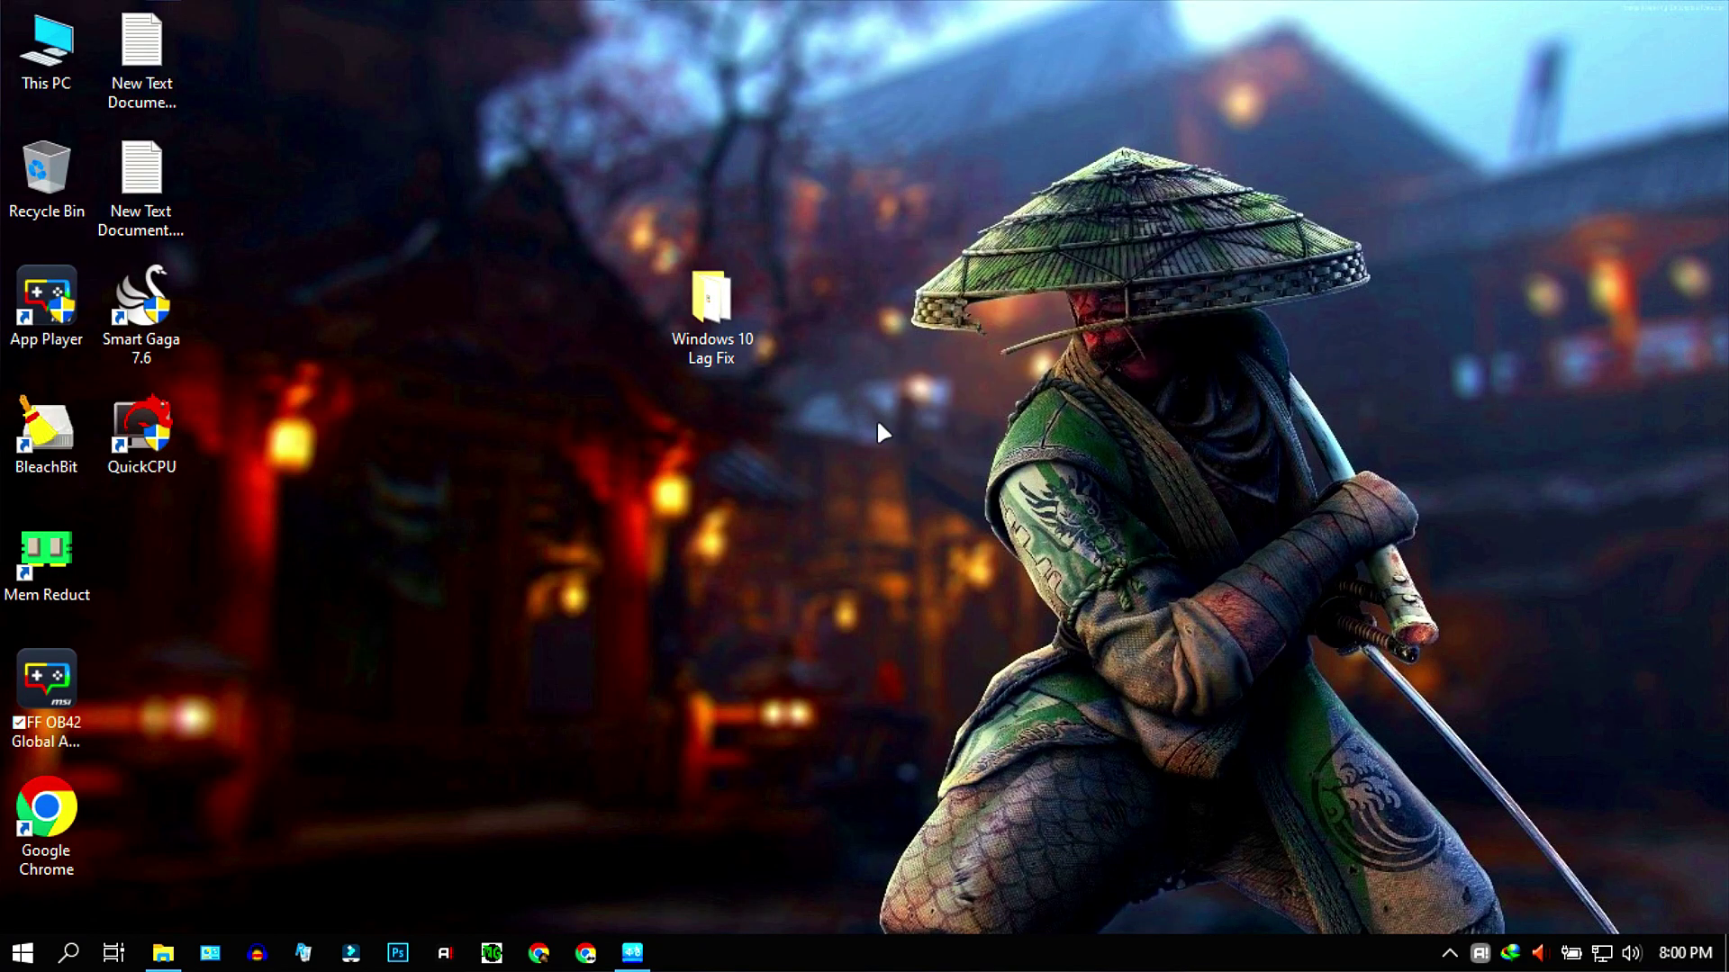
double_click(708, 340)
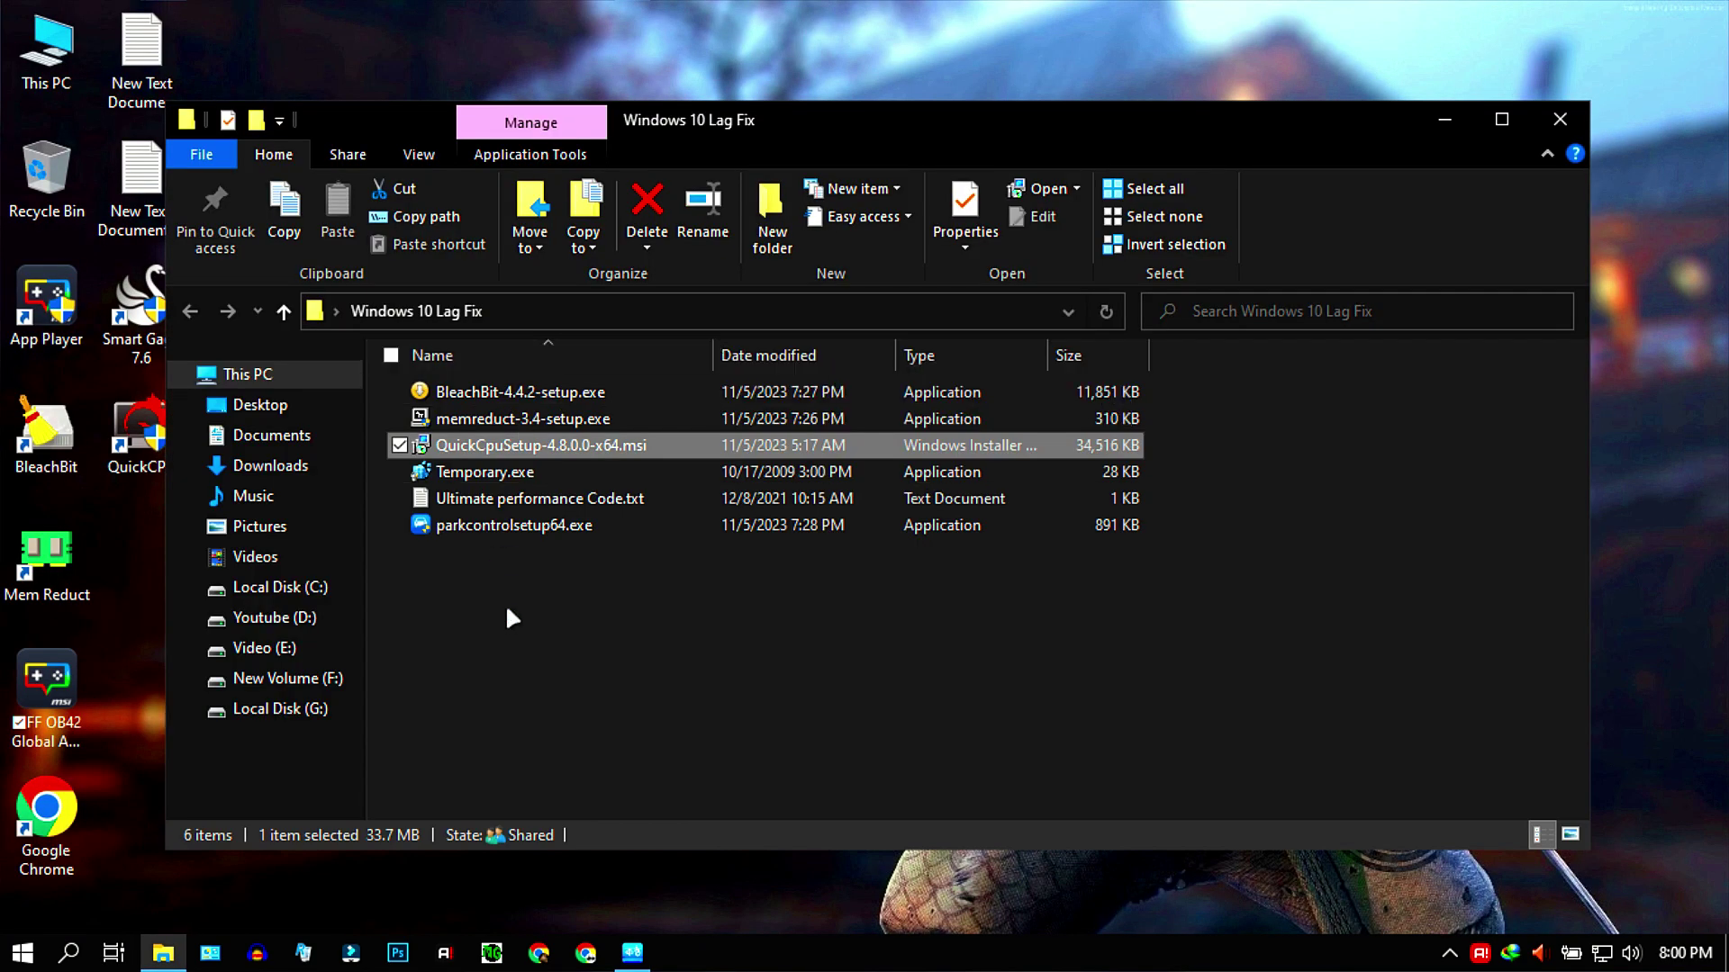
click(473, 525)
double_click(507, 528)
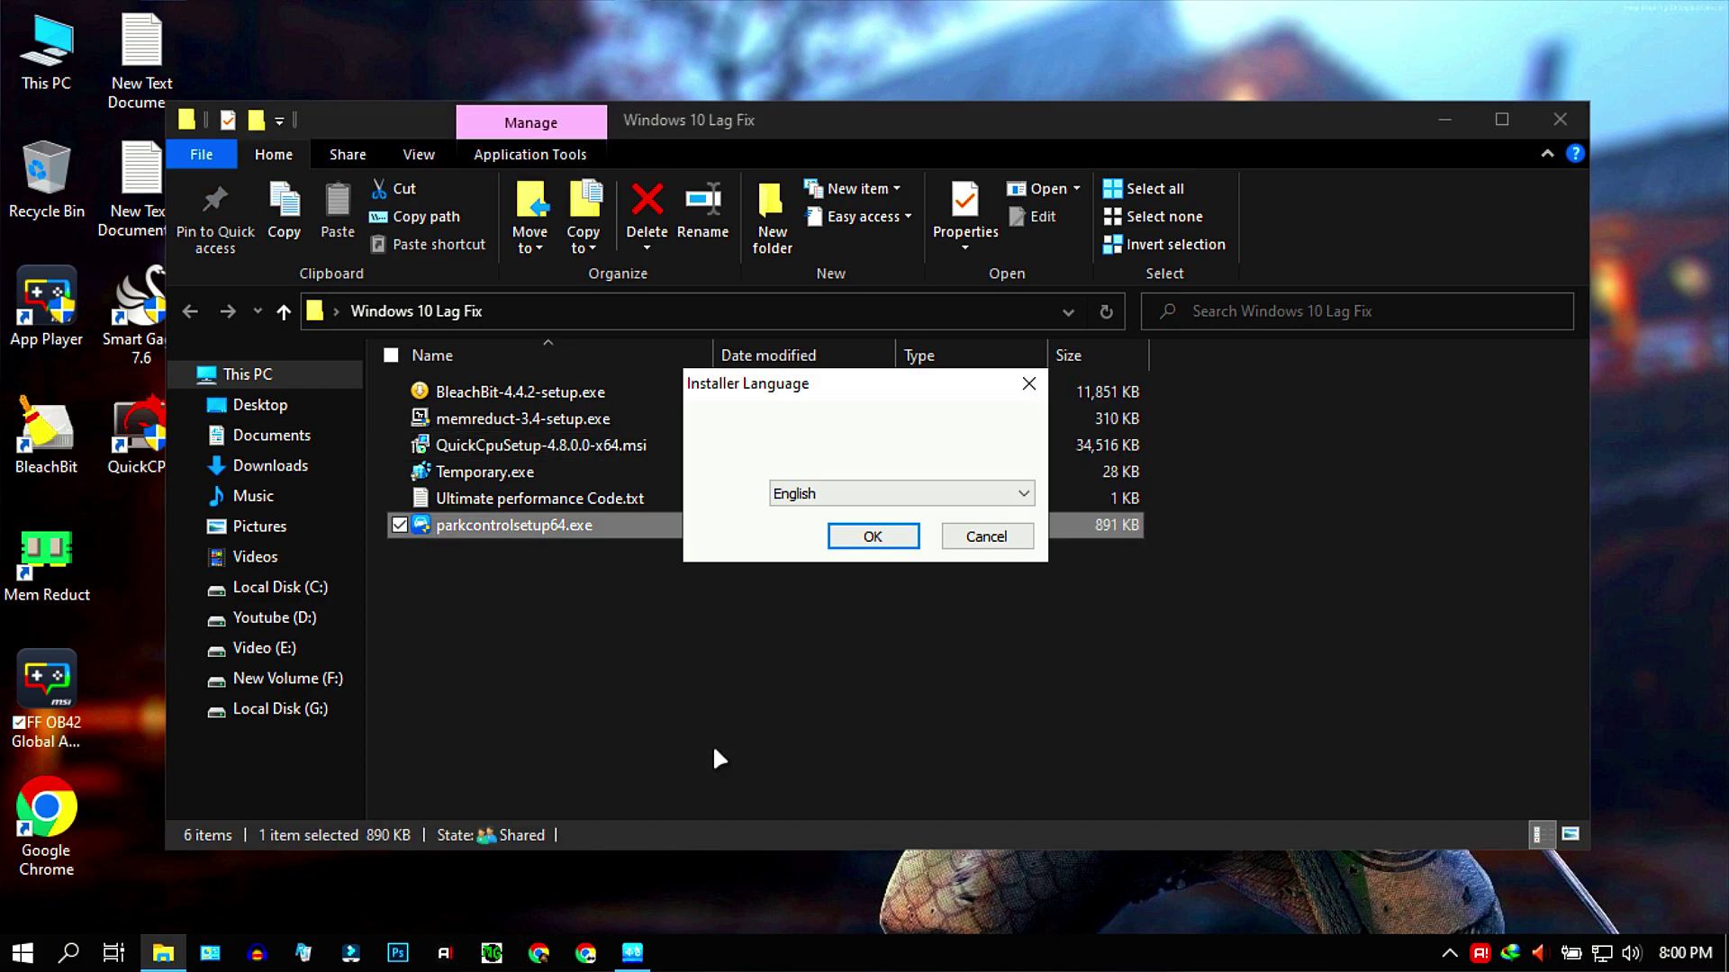
click(1011, 683)
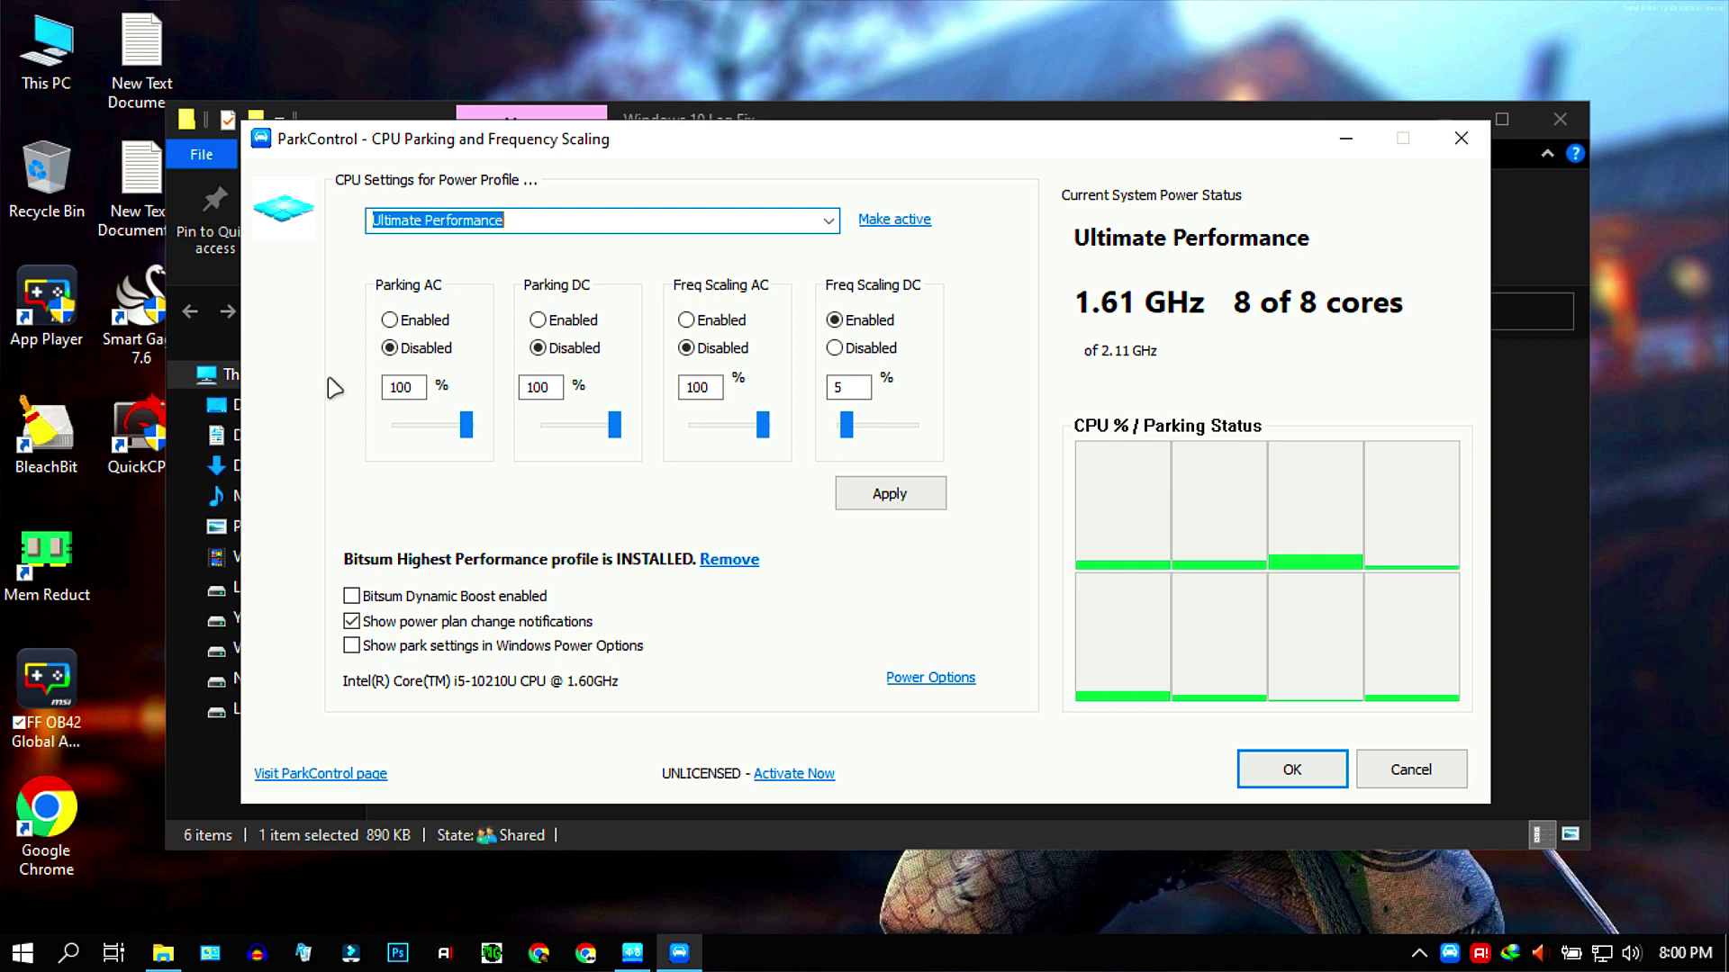
Set Freq Scaling DC to 100% for the Ultimate Performance profile, apply it, and close ParkControl and the folder.
click(852, 347)
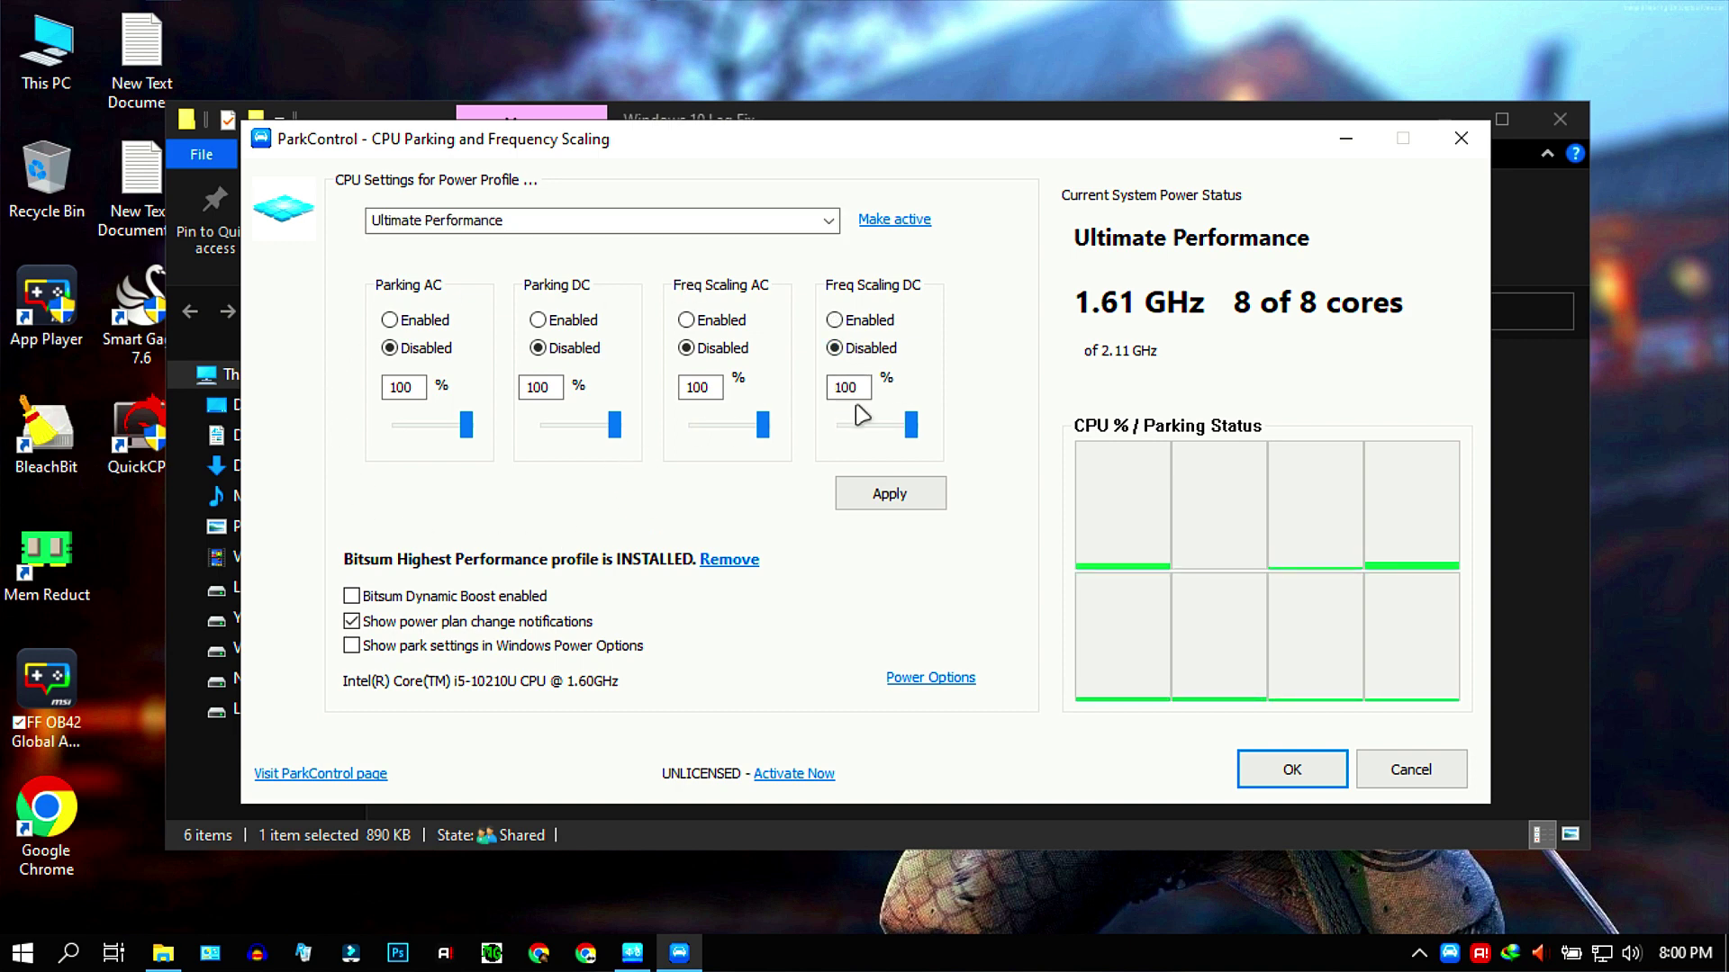
click(800, 226)
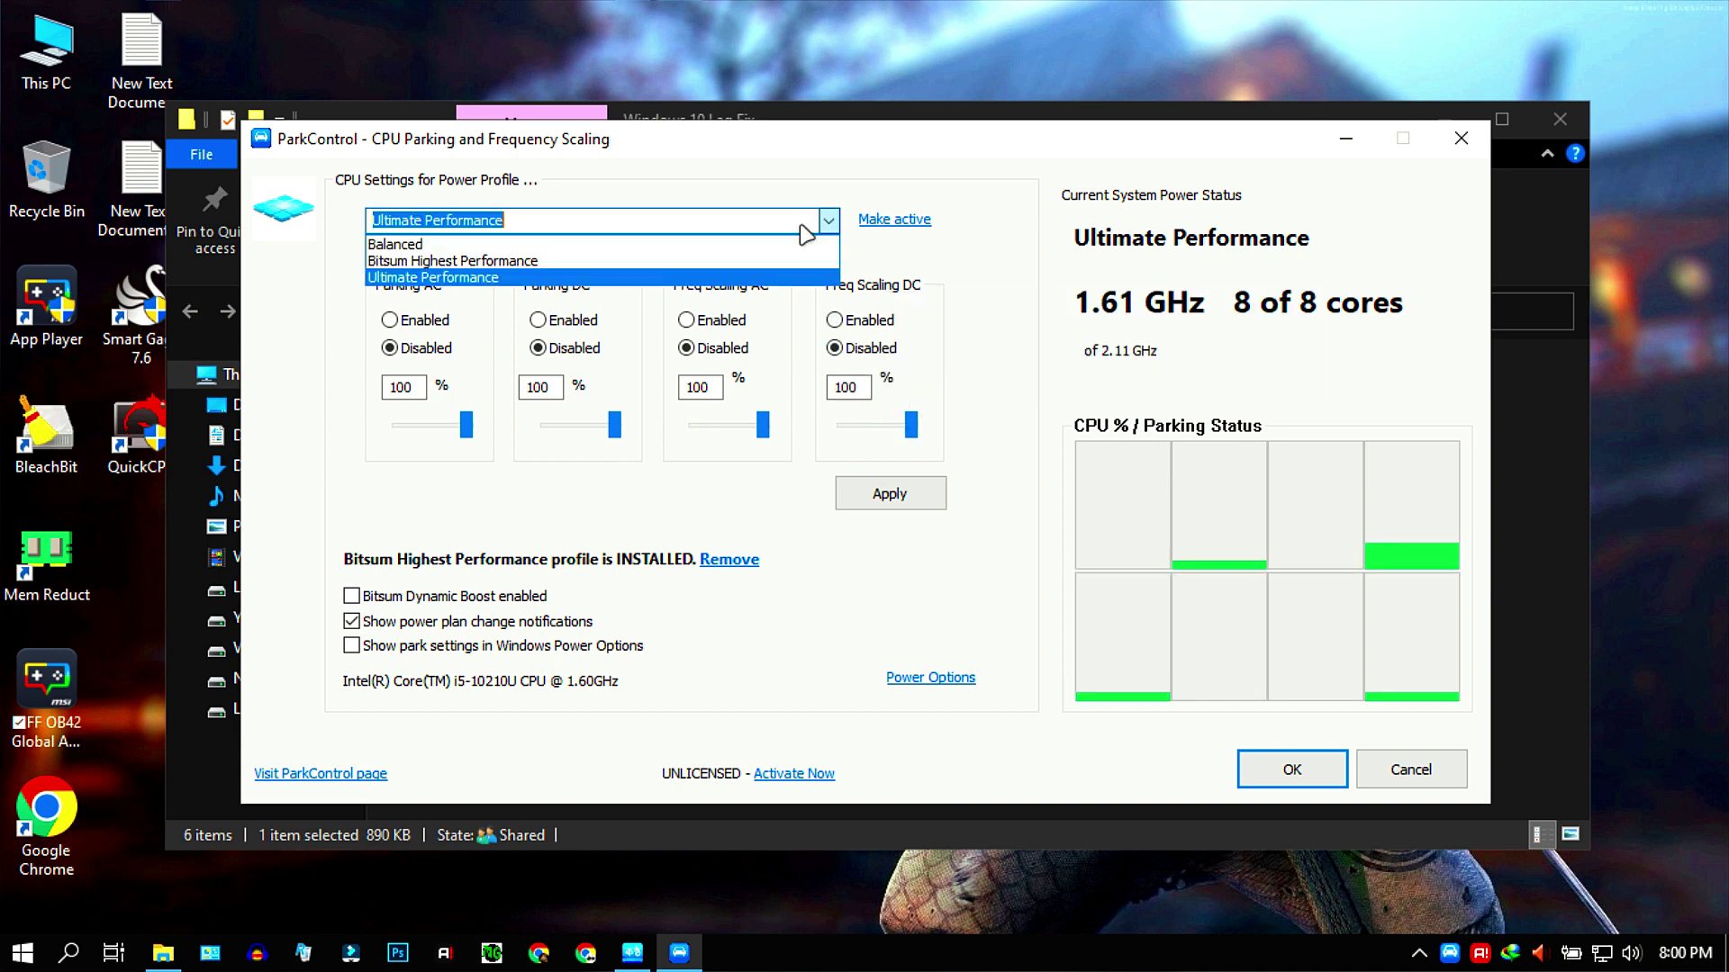
click(417, 279)
click(798, 529)
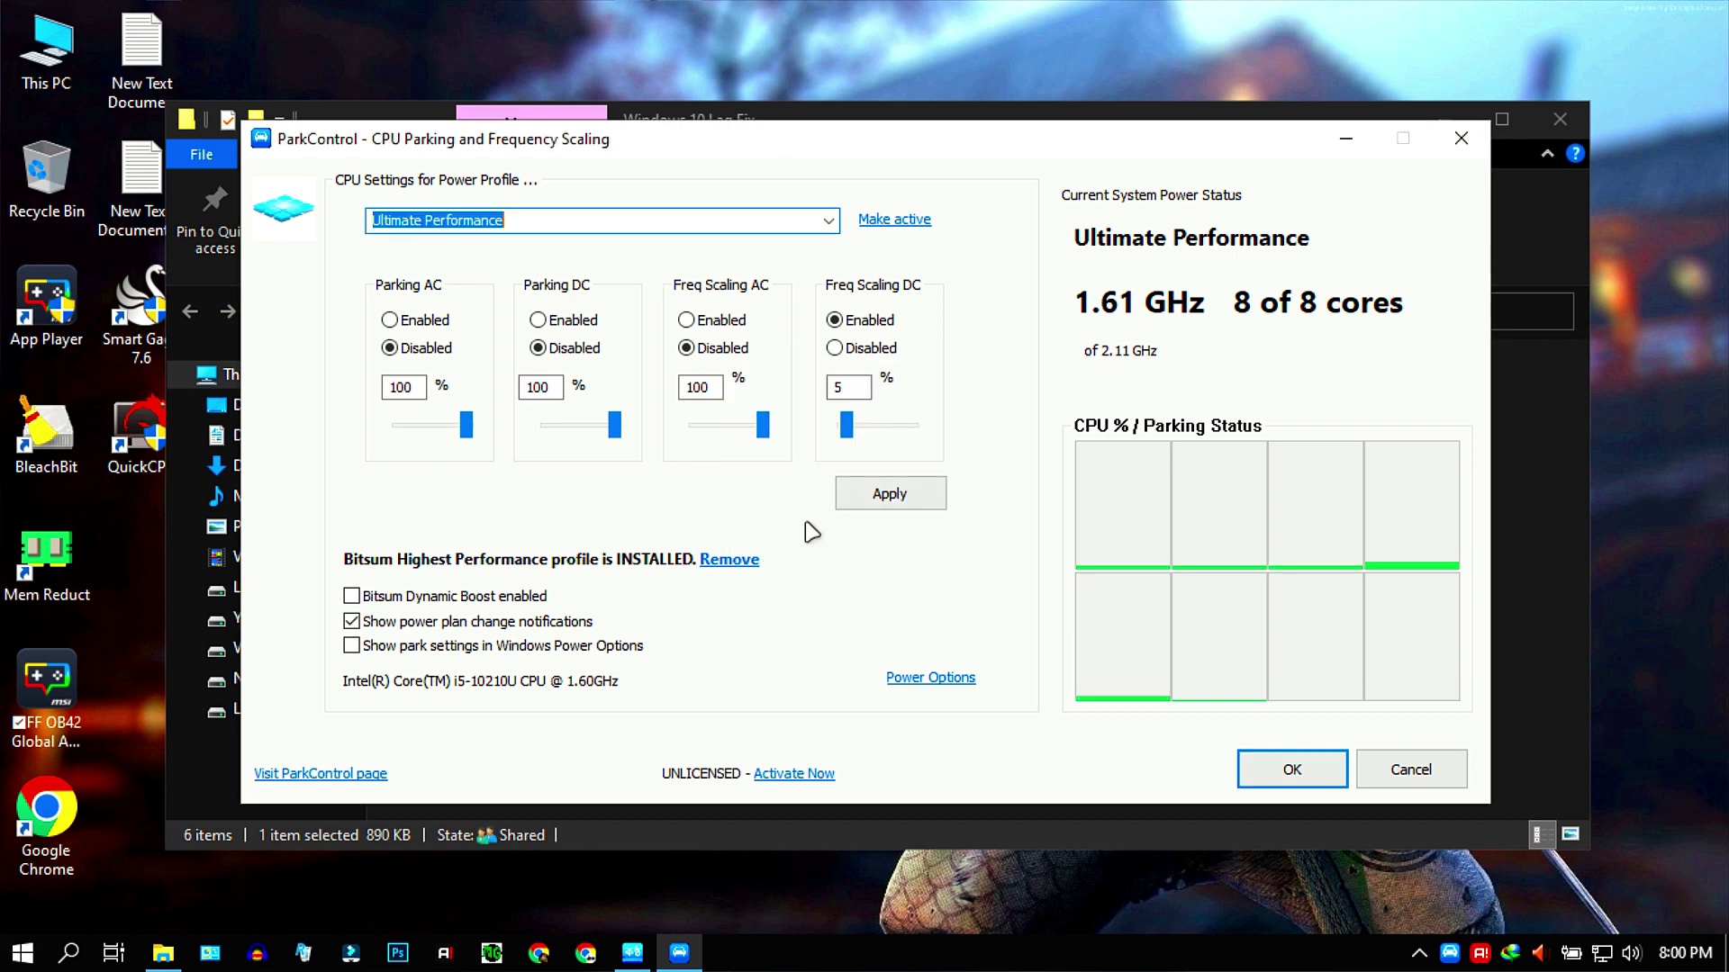
drag(846, 425, 1038, 432)
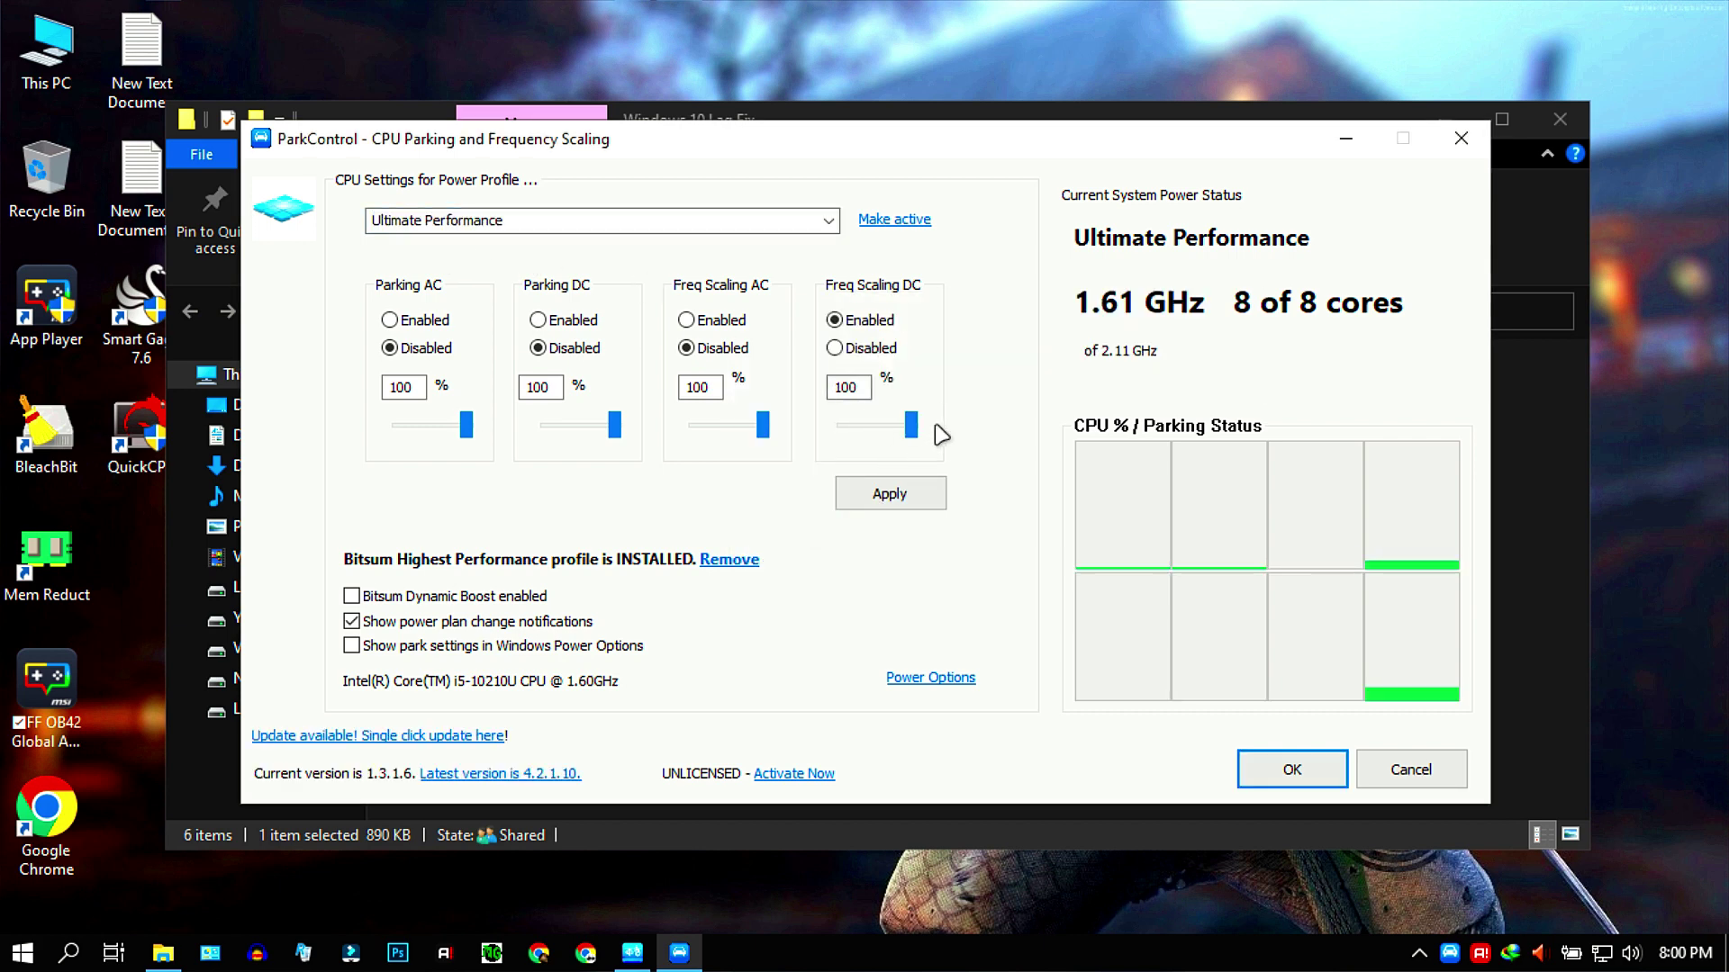
click(910, 496)
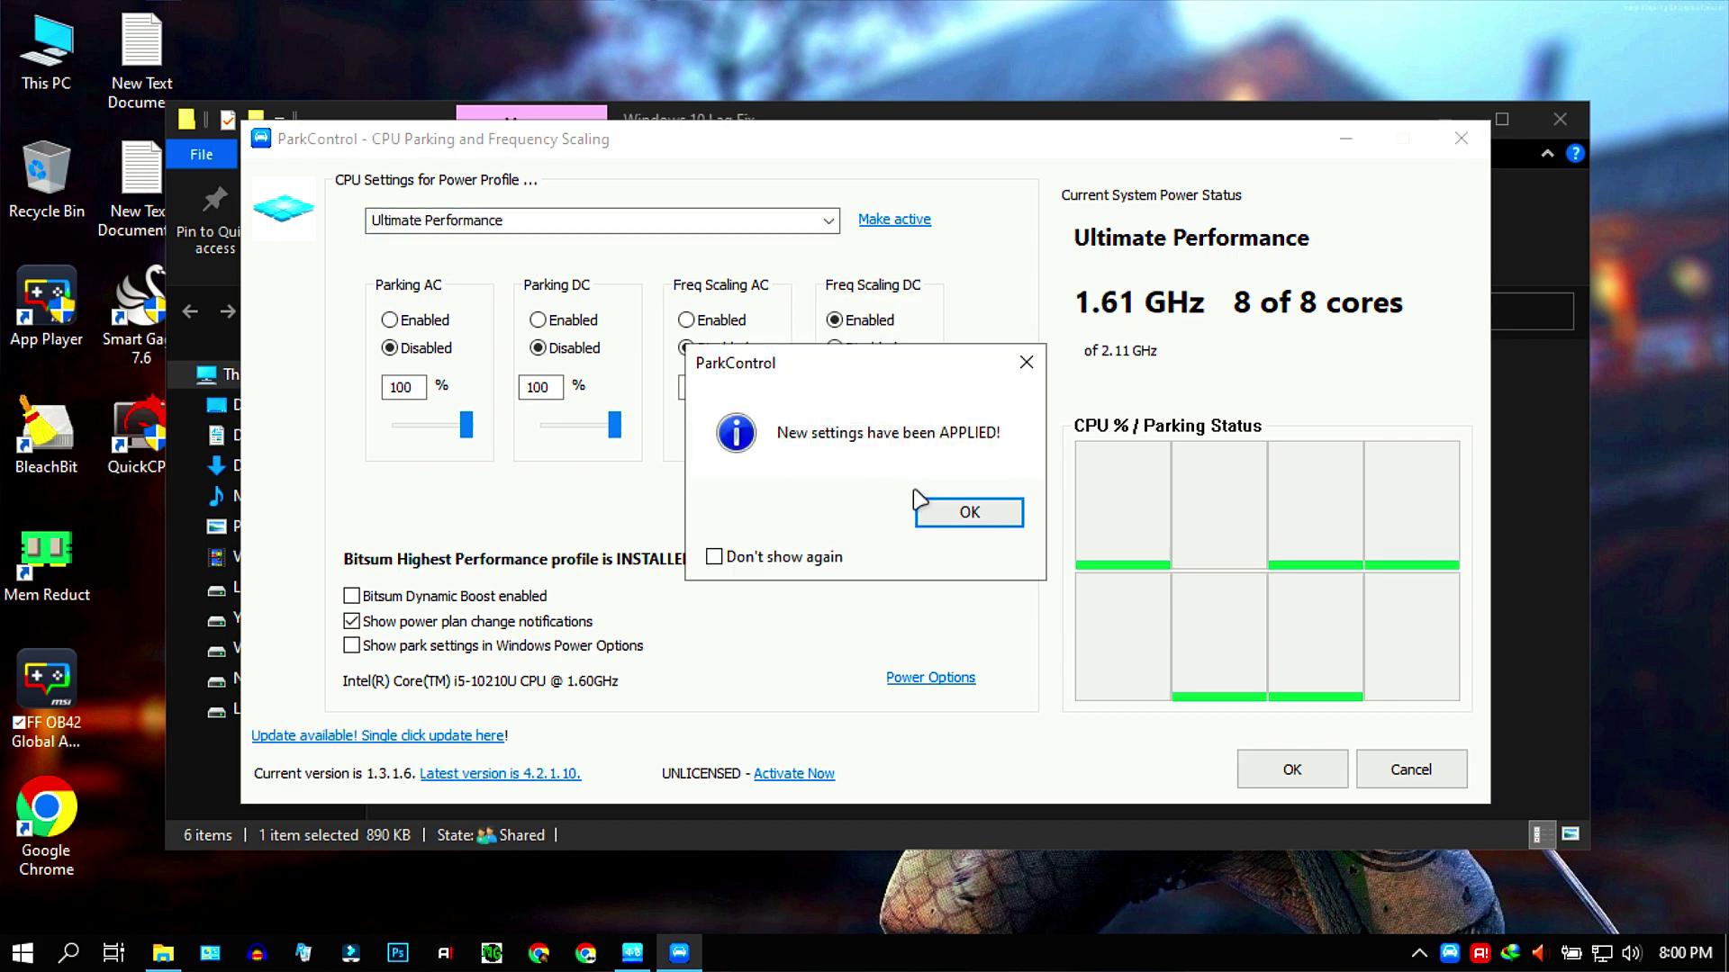
click(969, 511)
click(1271, 768)
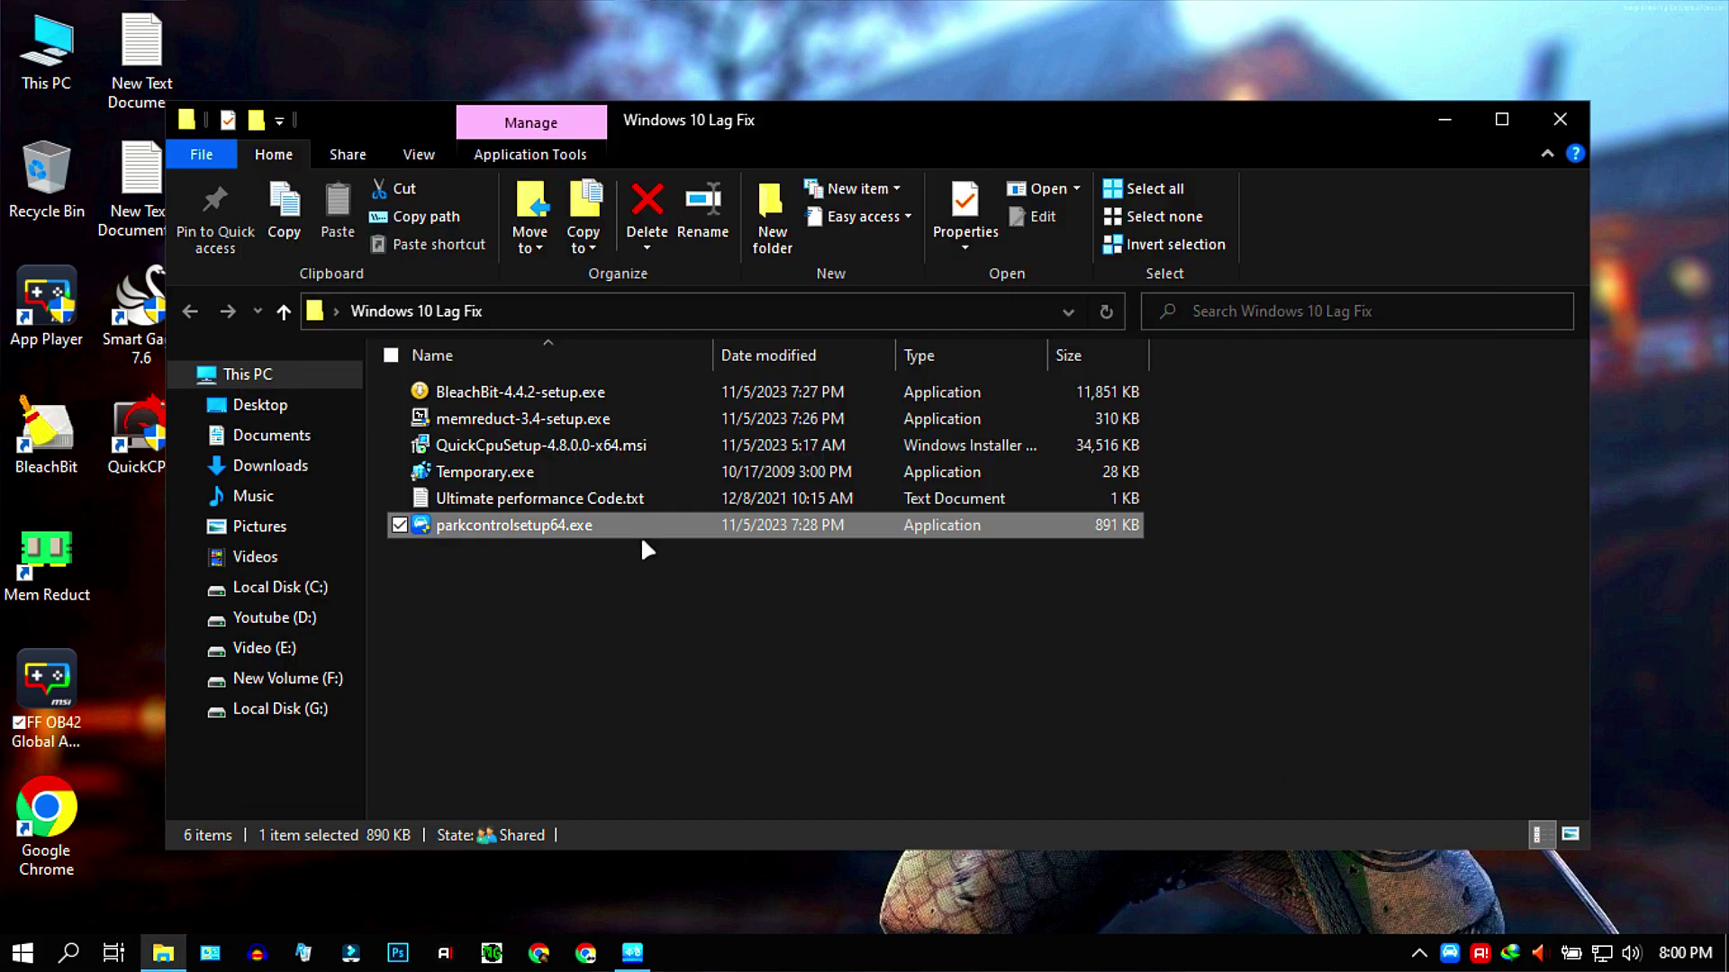
click(1565, 120)
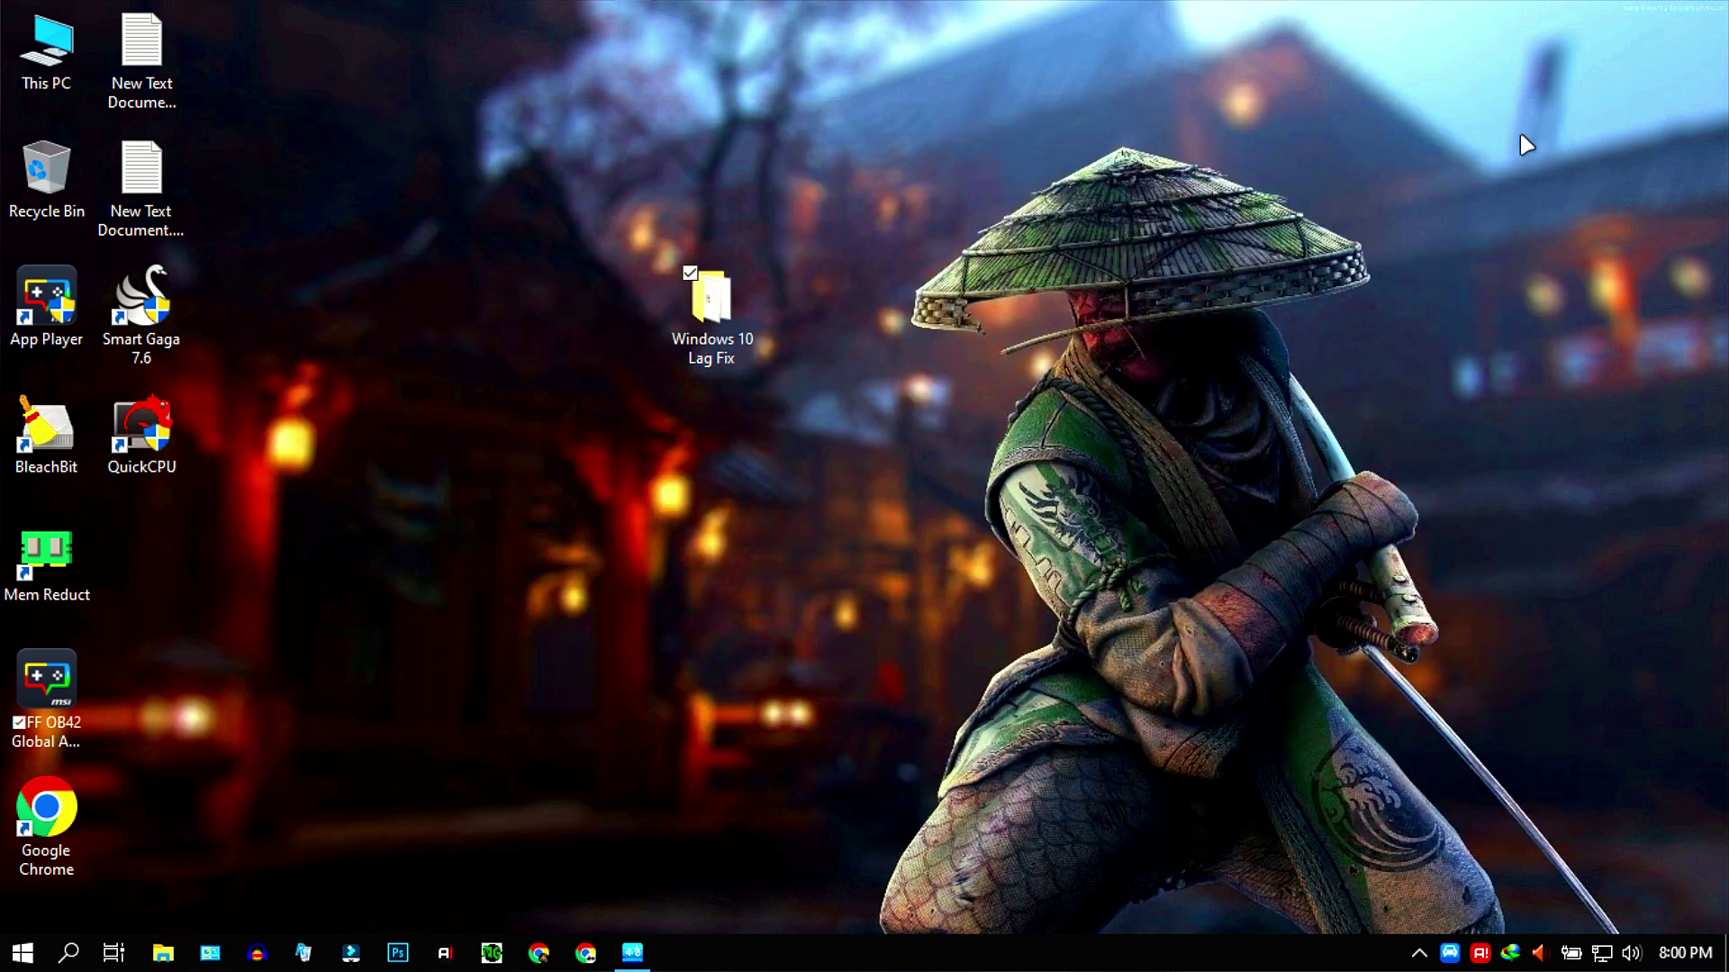
Refresh the desktop and move the App Player shortcut below the Windows 10 Lag Fix folder.
right_click(525, 389)
click(596, 456)
drag(47, 306, 711, 563)
drag(633, 470, 973, 631)
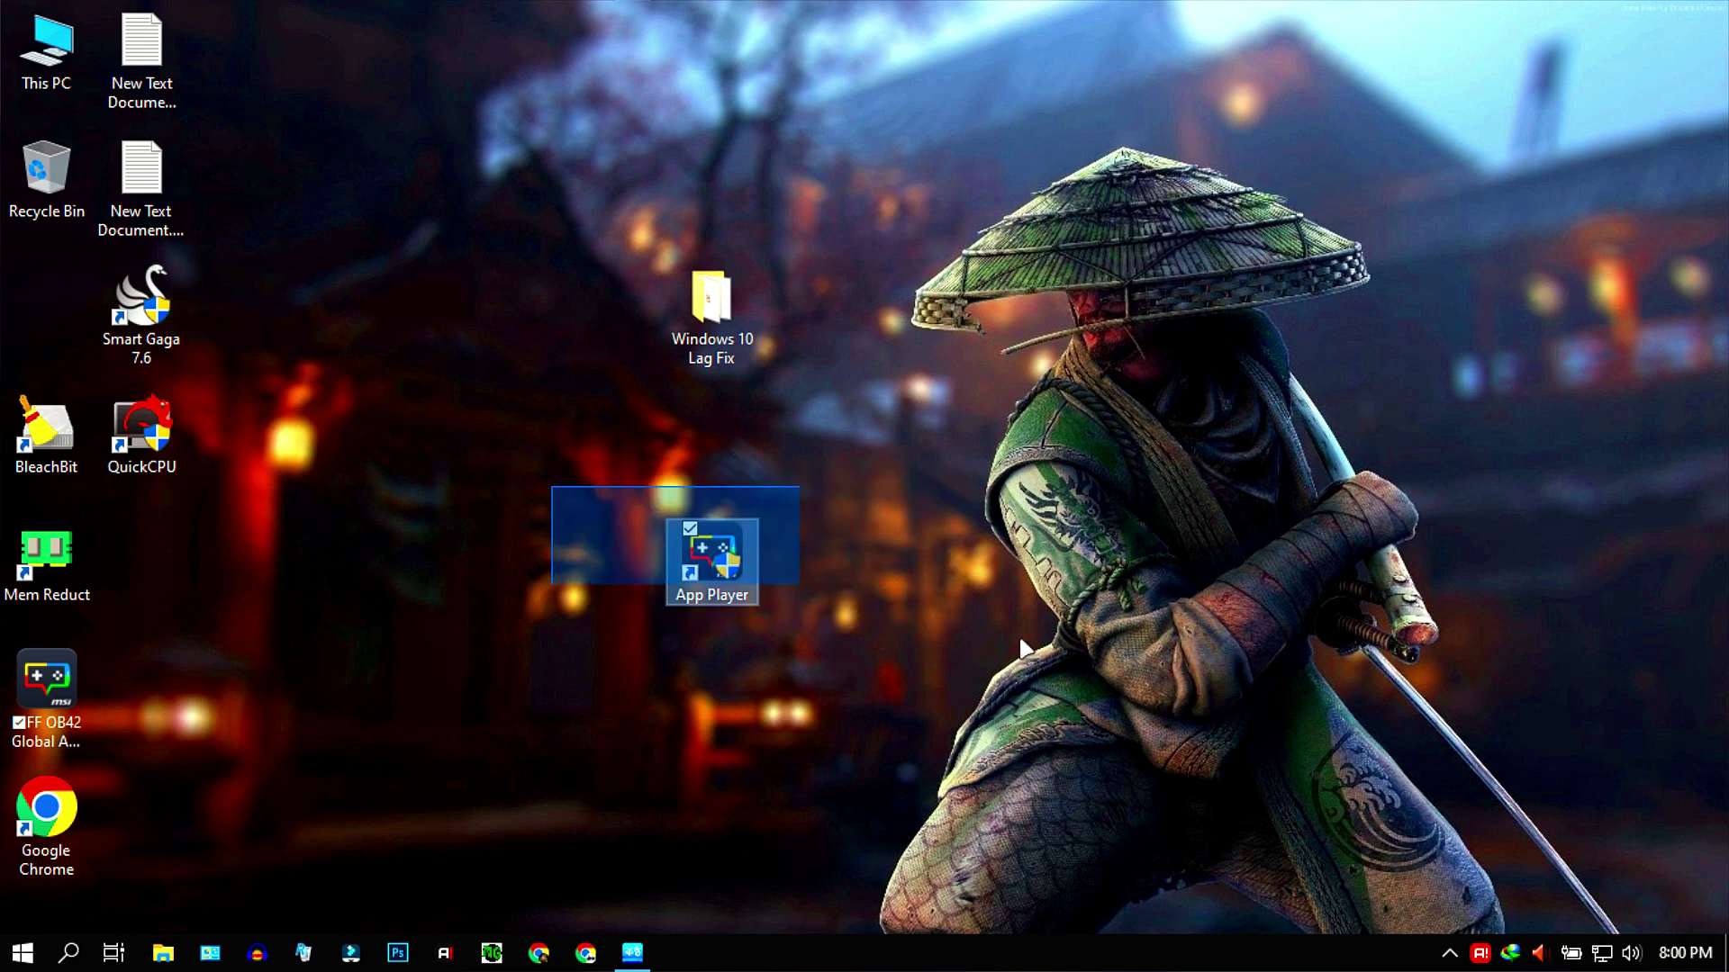
click(23, 954)
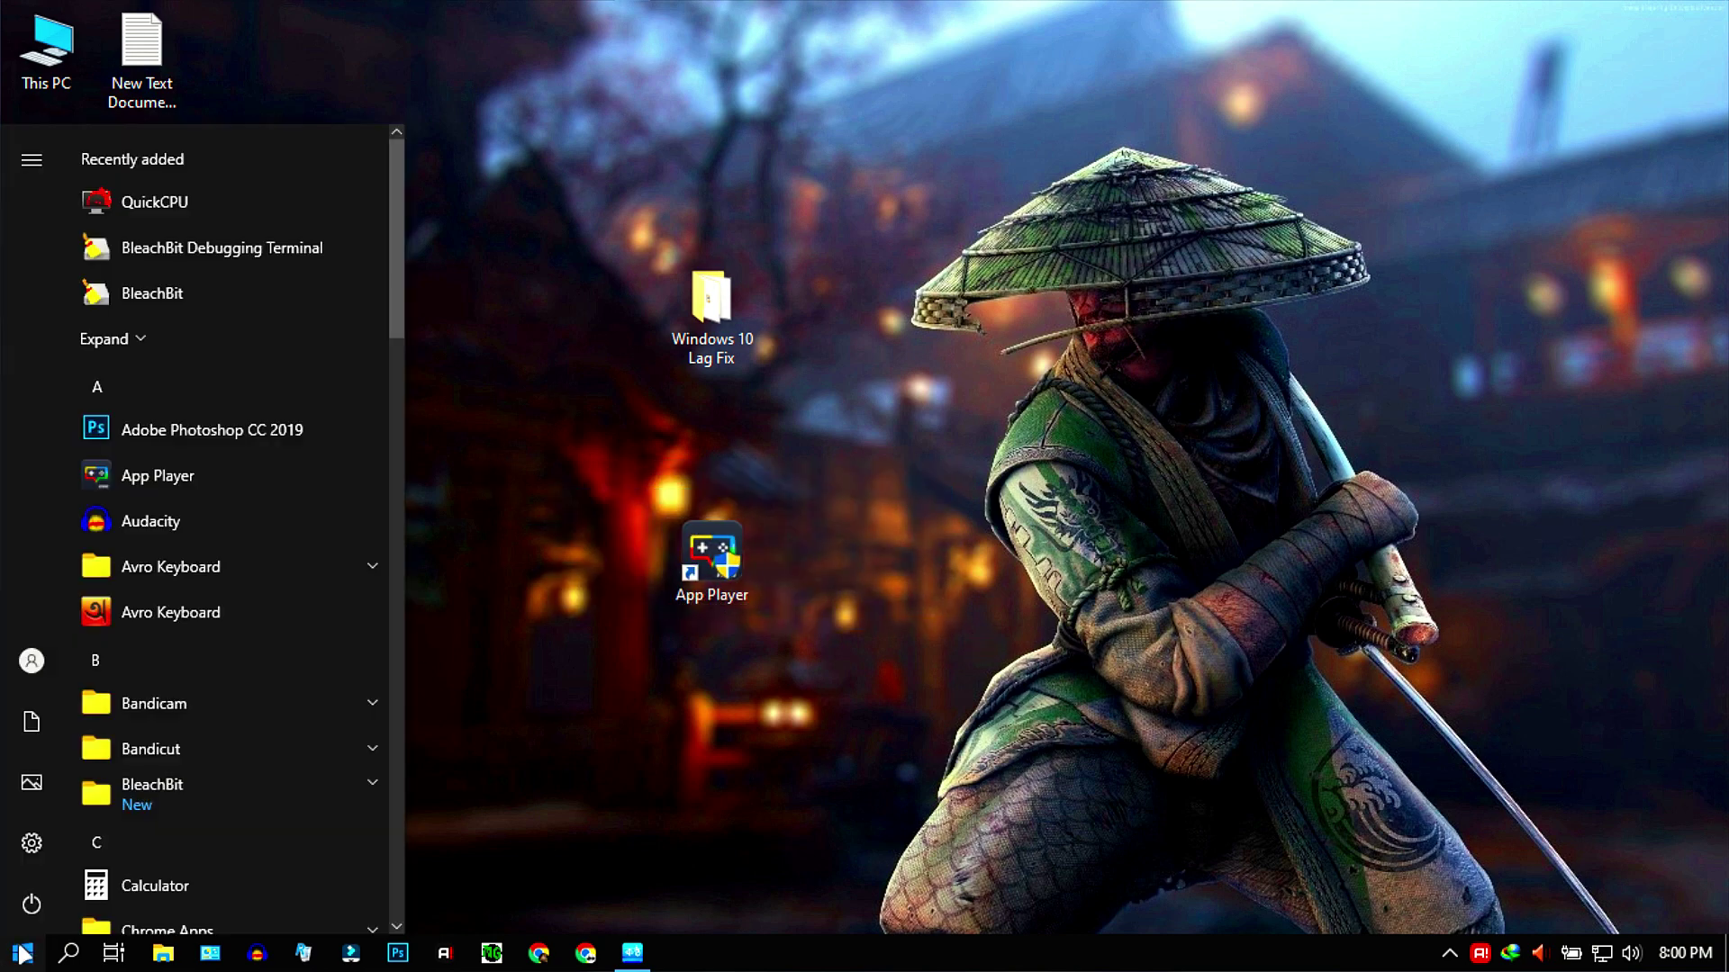
click(32, 903)
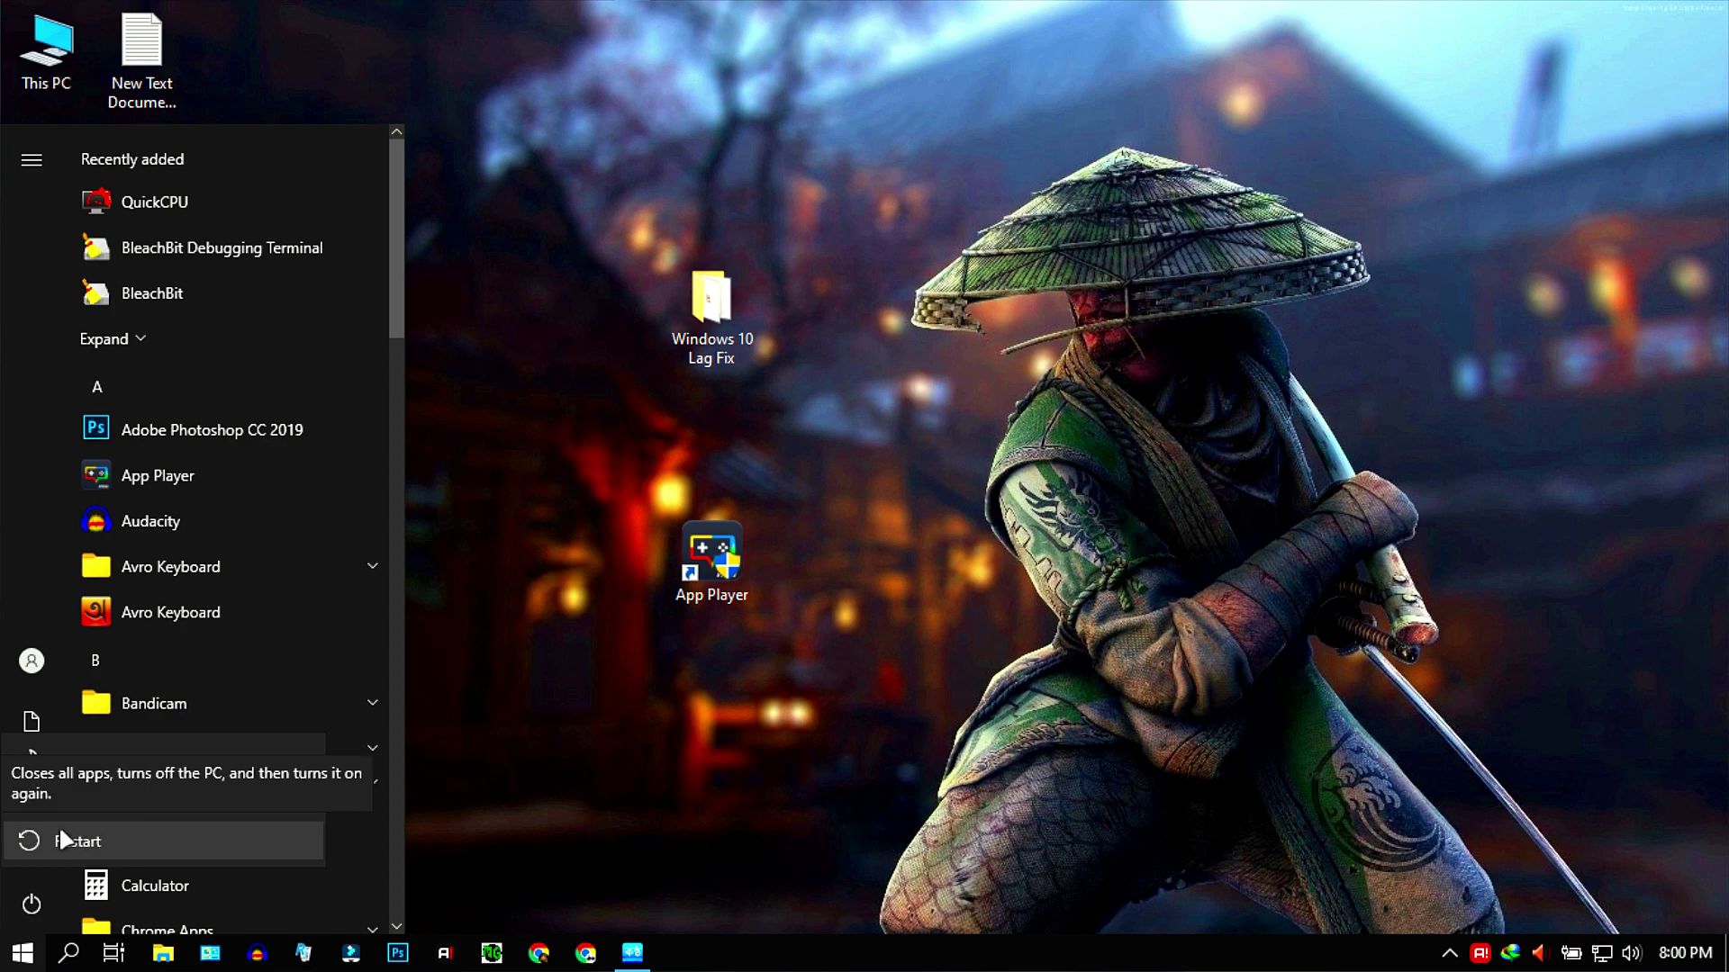
click(23, 954)
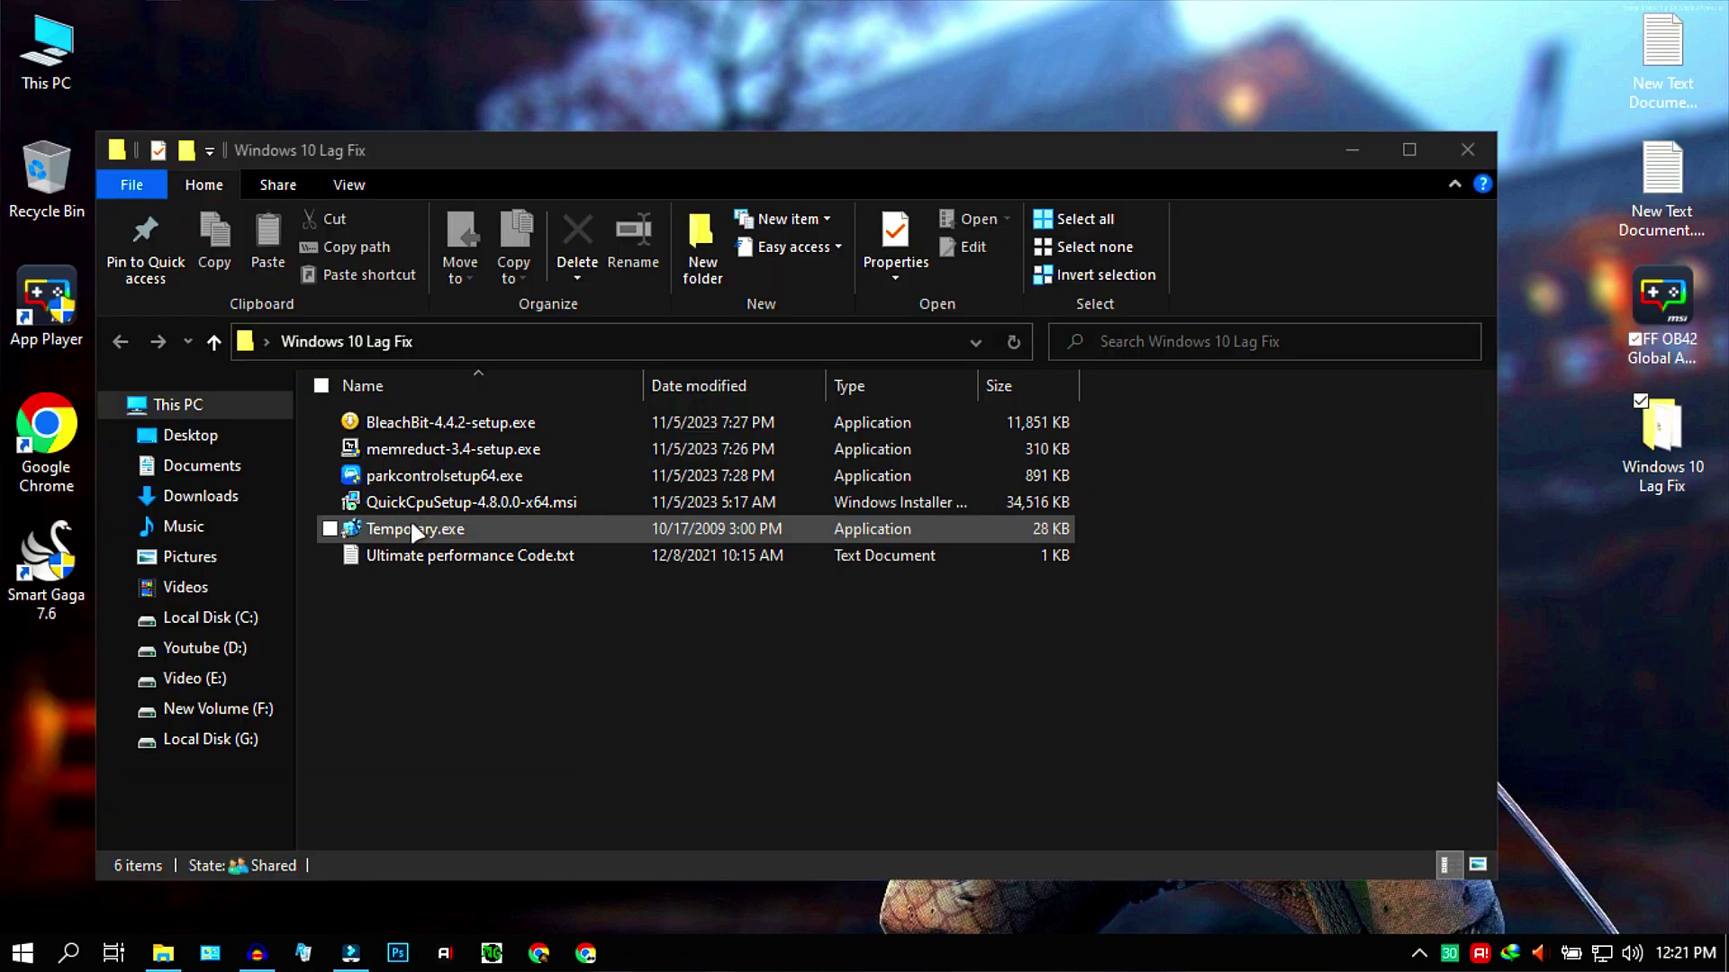
Run Temporary.exe from the Windows 10 Lag Fix folder as administrator to open the temporary file folders.
click(410, 530)
right_click(494, 545)
click(450, 531)
right_click(450, 532)
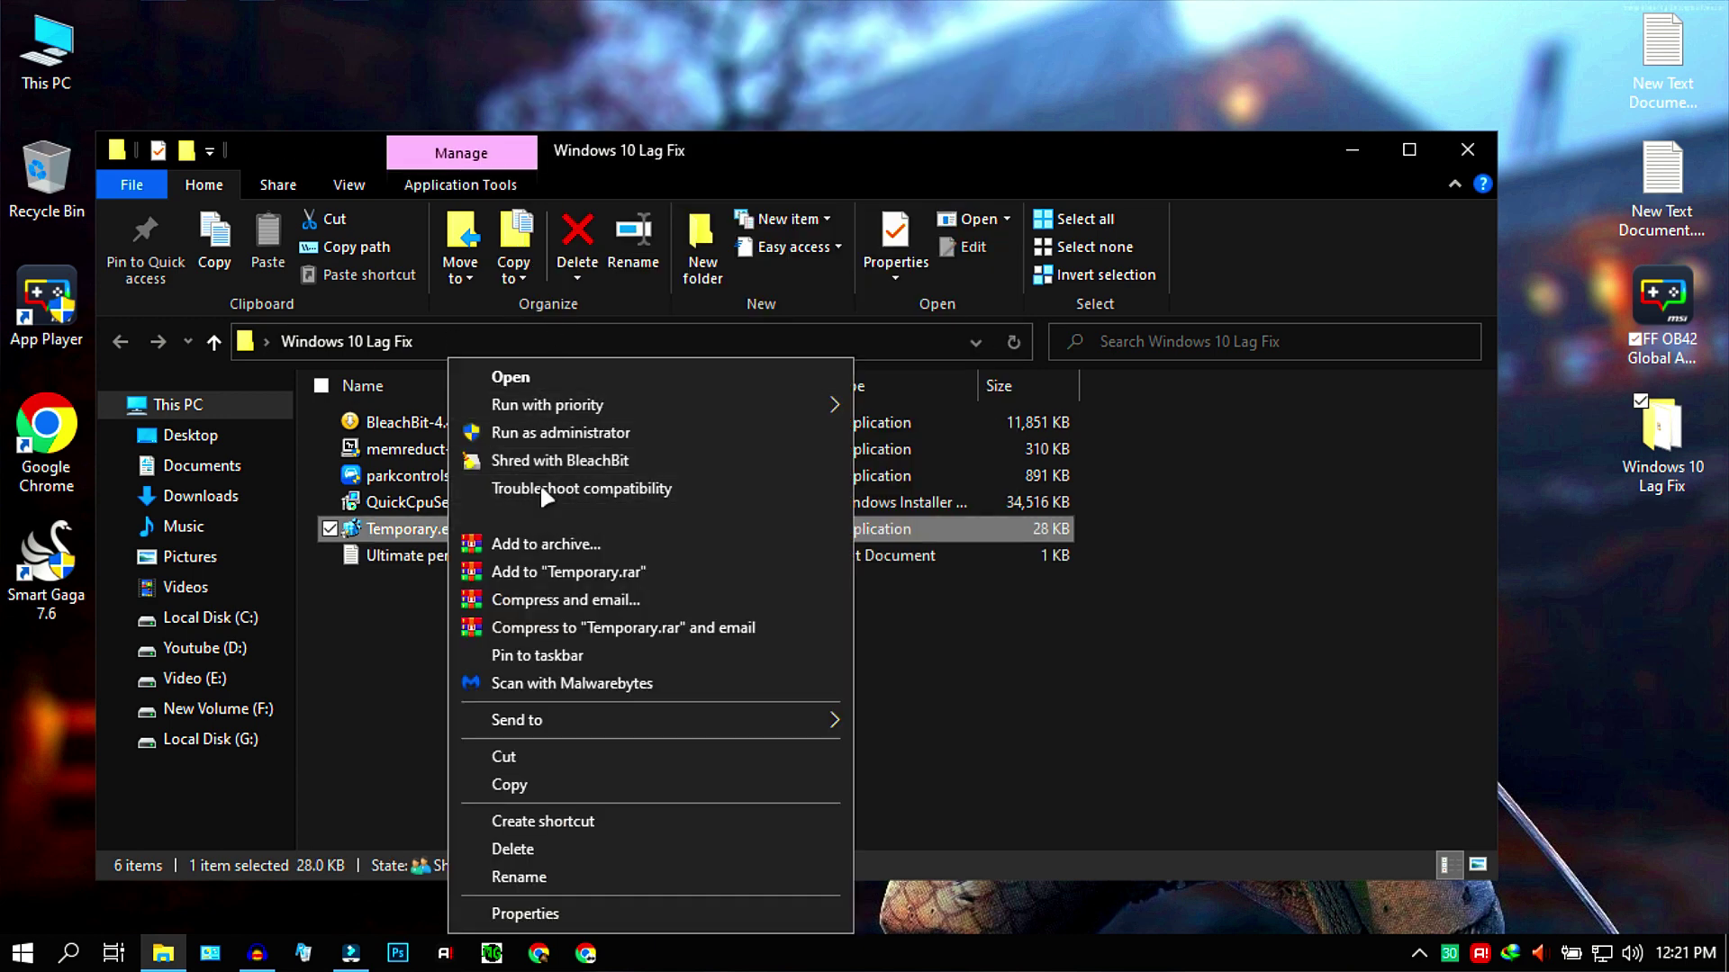
click(572, 432)
click(698, 784)
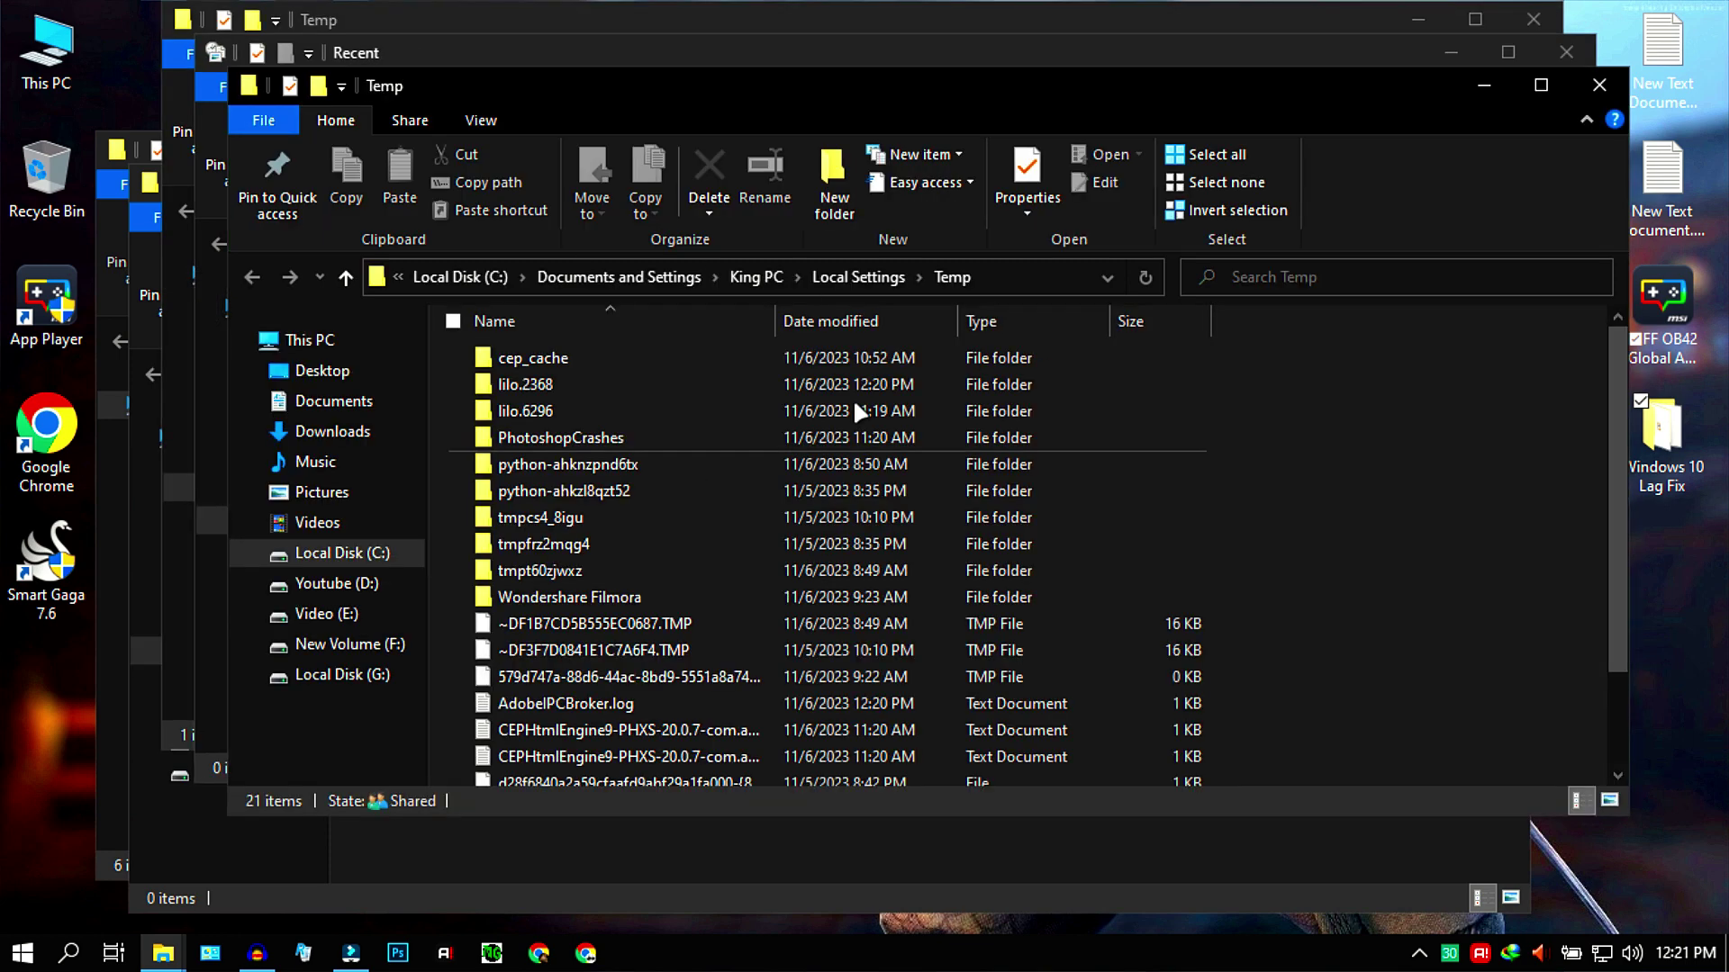
Delete all items in the Local Settings Temp folder, confirming the deletion.
key(ctrl+a)
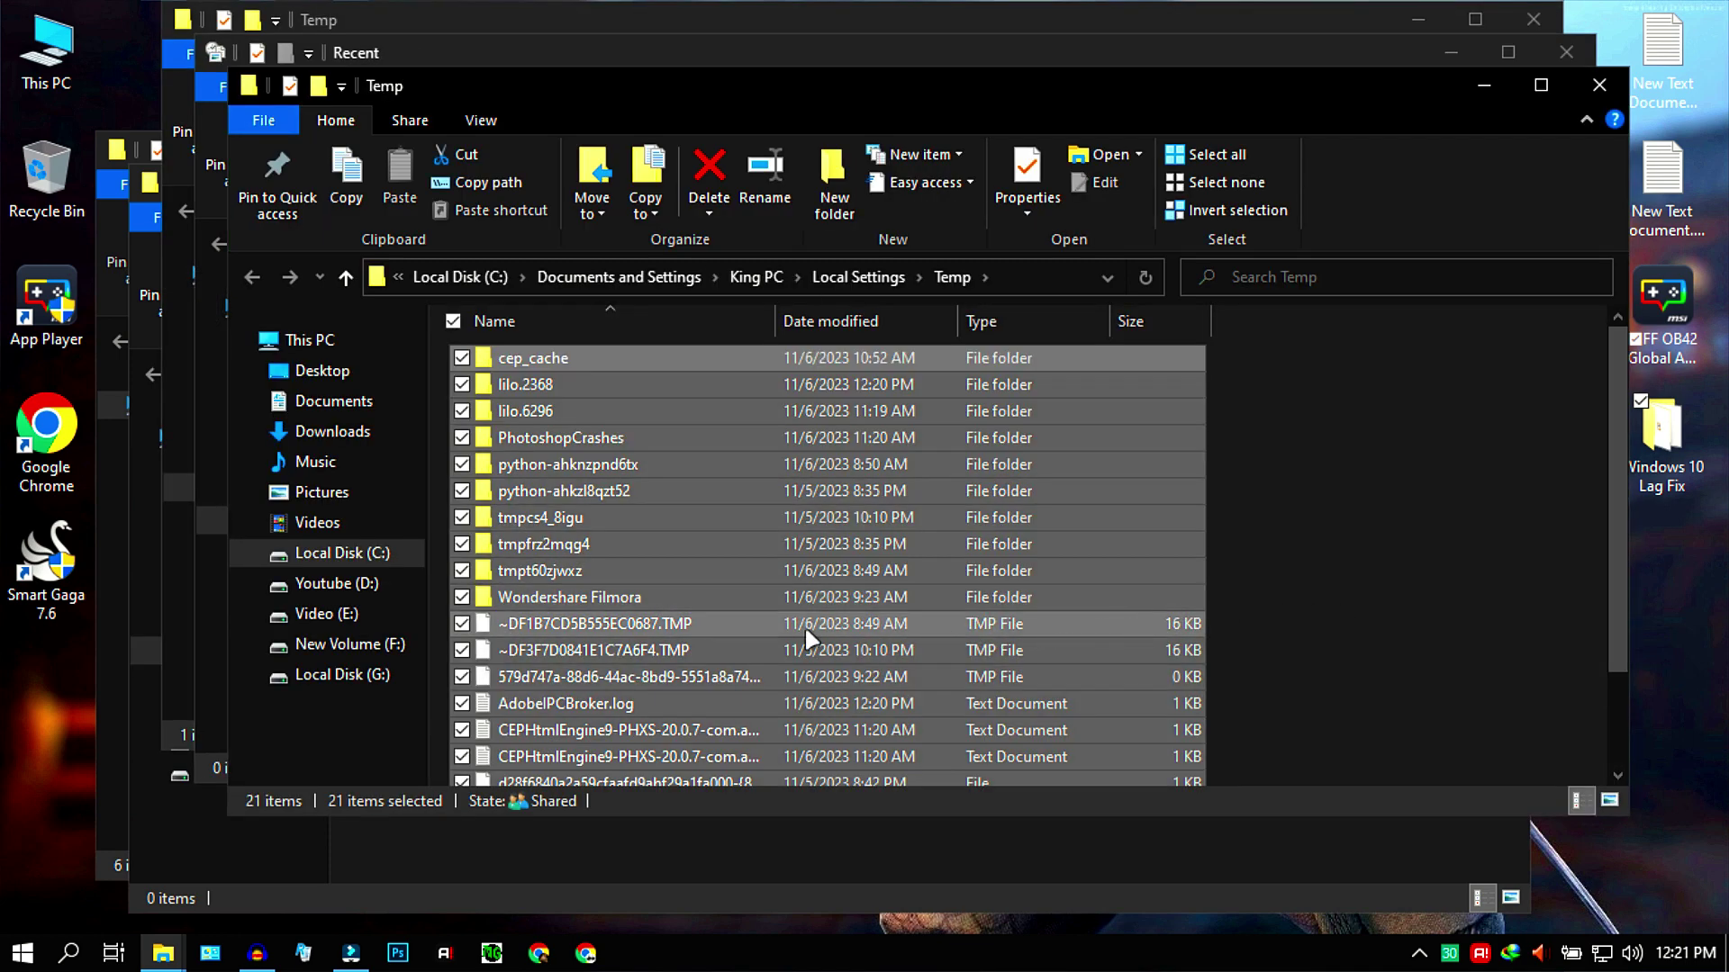
key(Delete)
click(414, 378)
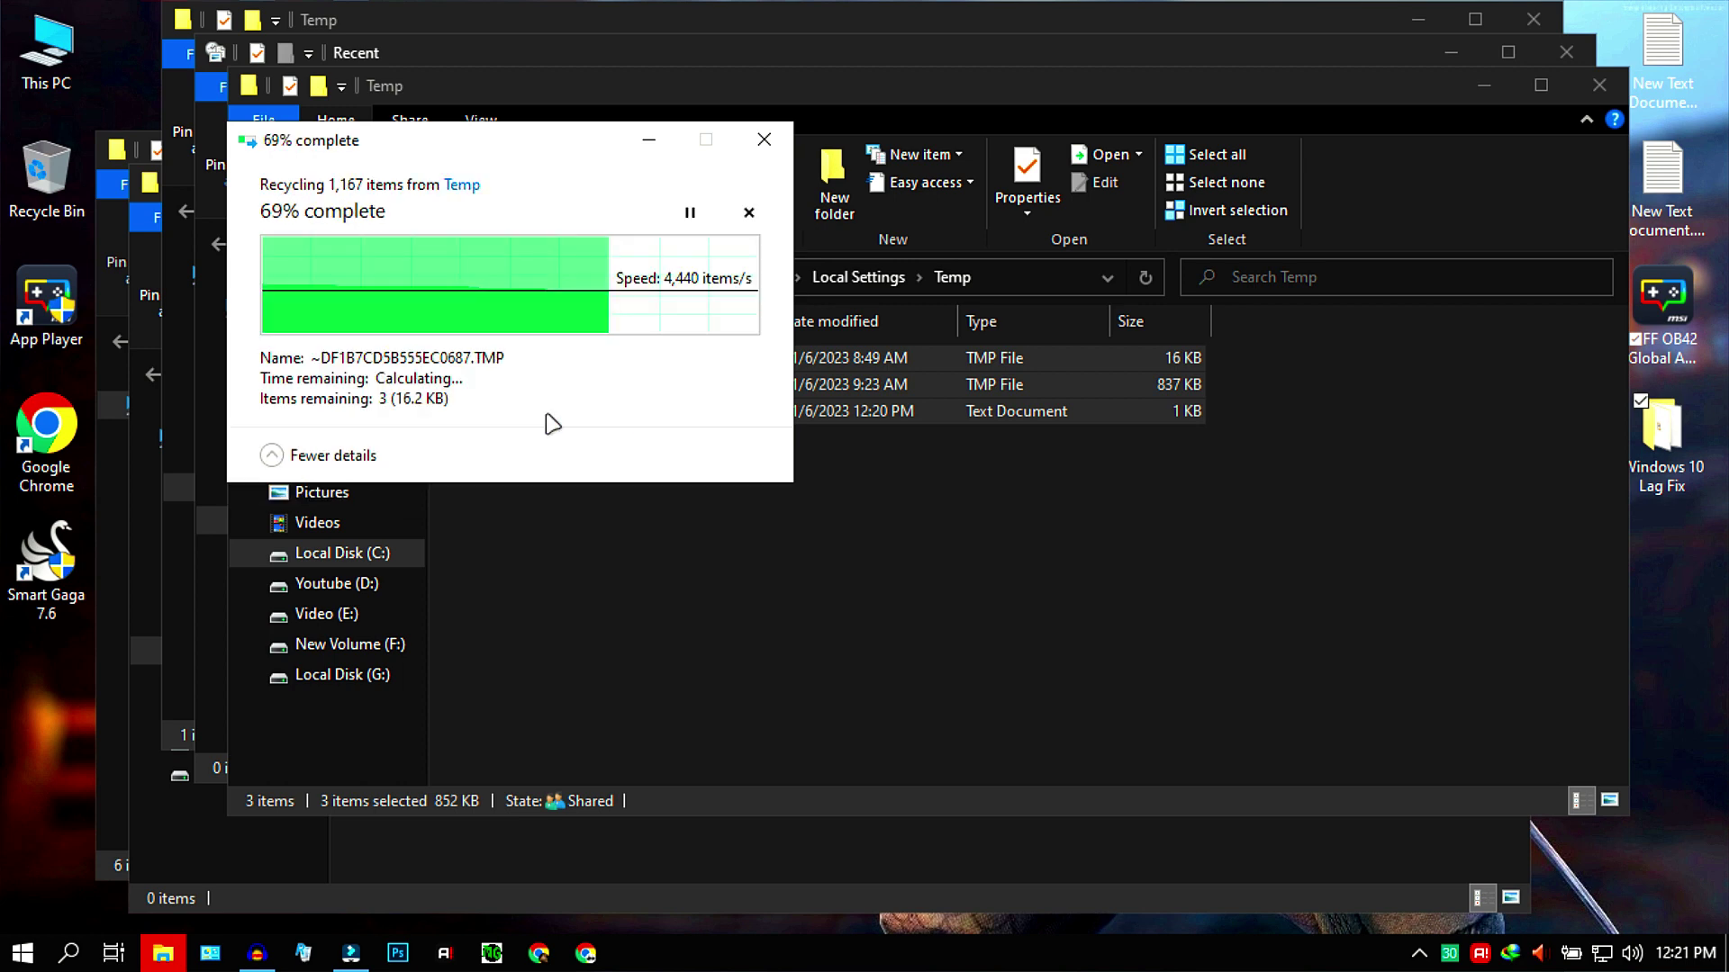
click(549, 418)
Close the Temp, Recent, Prefetch and Windows 10 Lag Fix folder windows.
click(1599, 85)
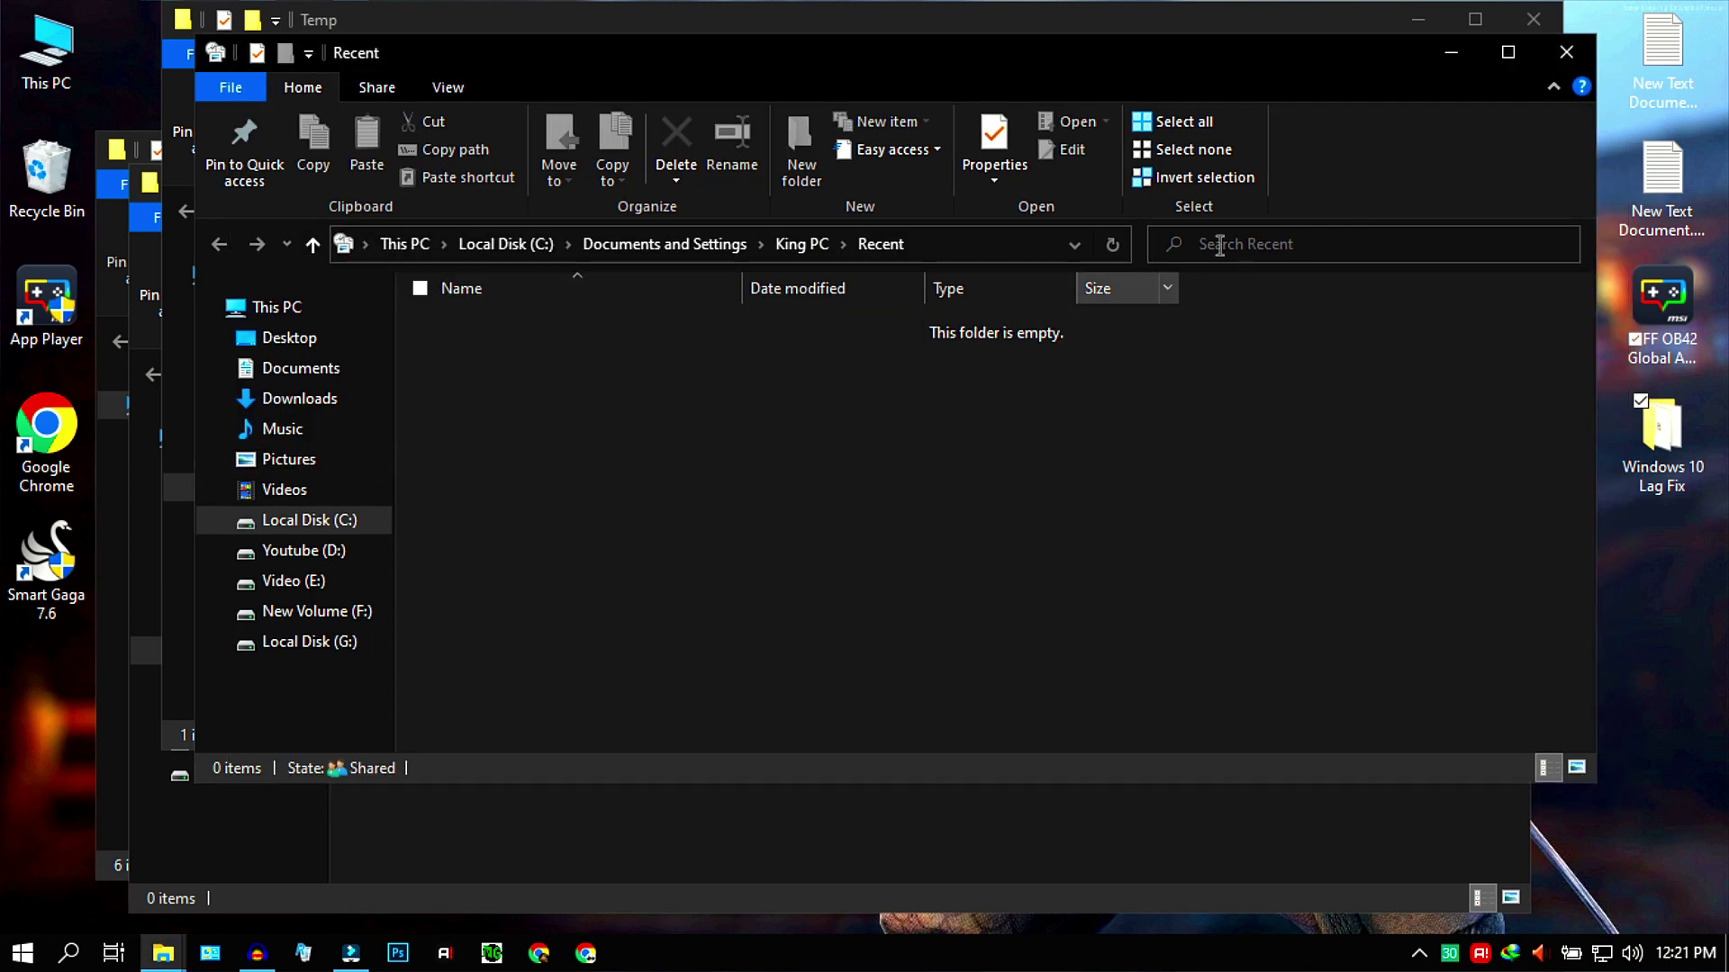
click(1567, 53)
click(1533, 21)
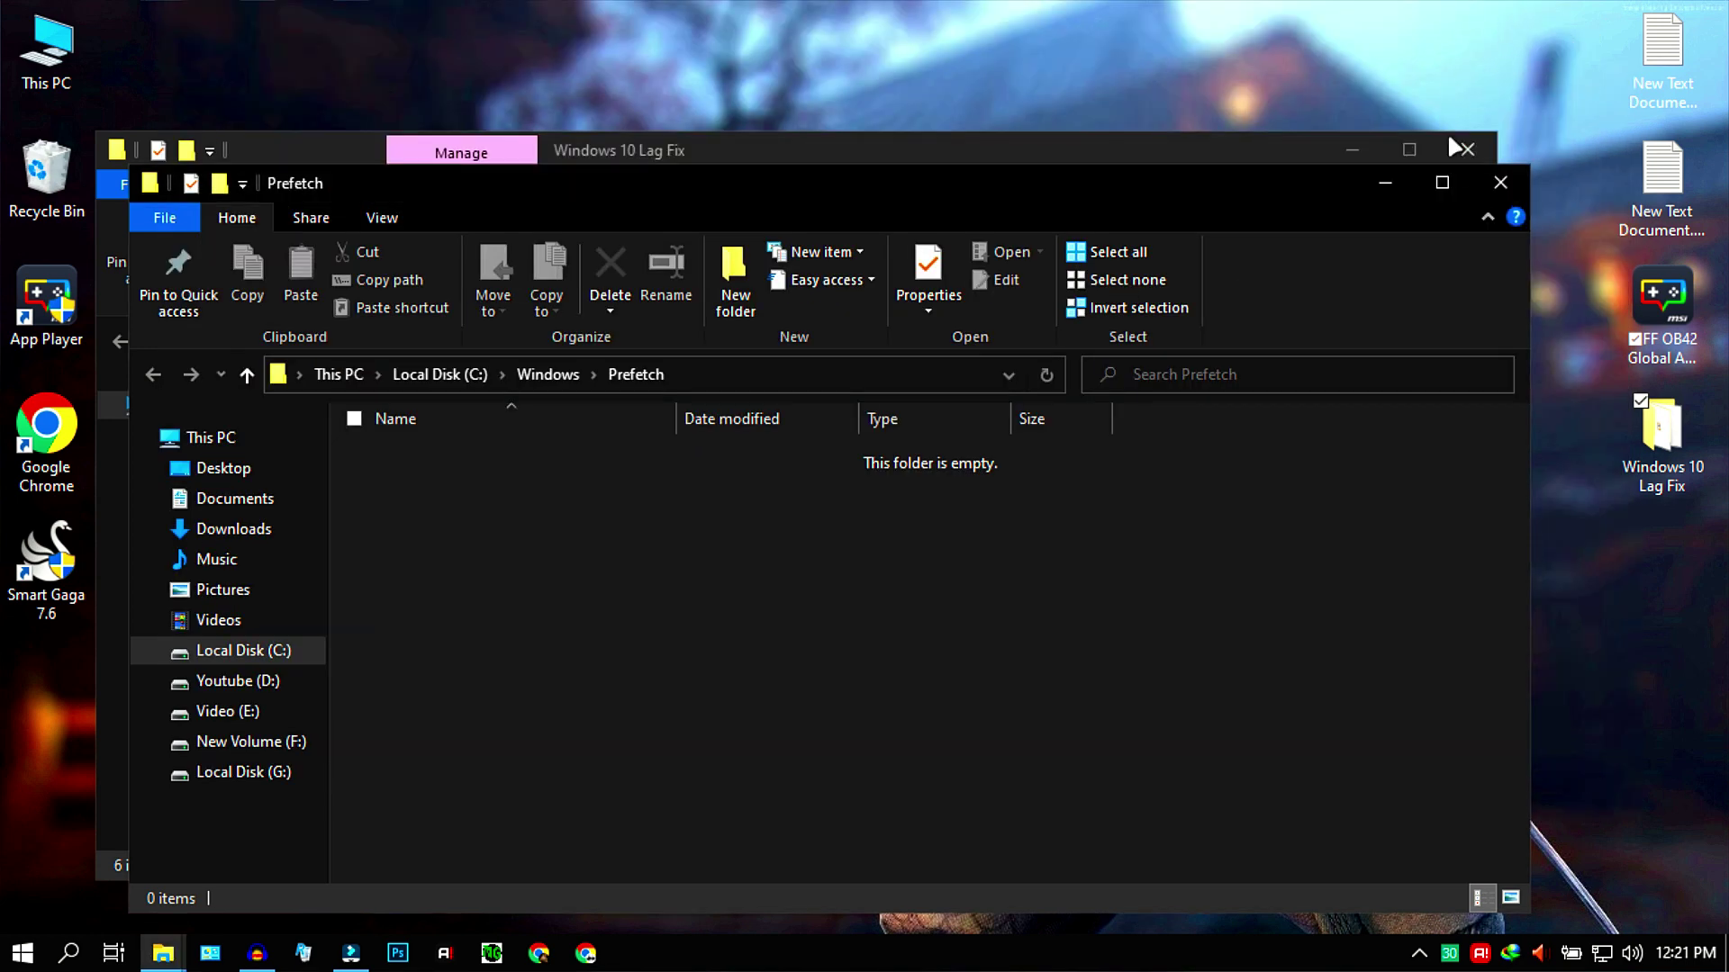
click(1486, 184)
click(1465, 151)
Refresh the desktop and launch App Player, allowing it to make changes to the device.
right_click(67, 157)
click(101, 199)
click(931, 503)
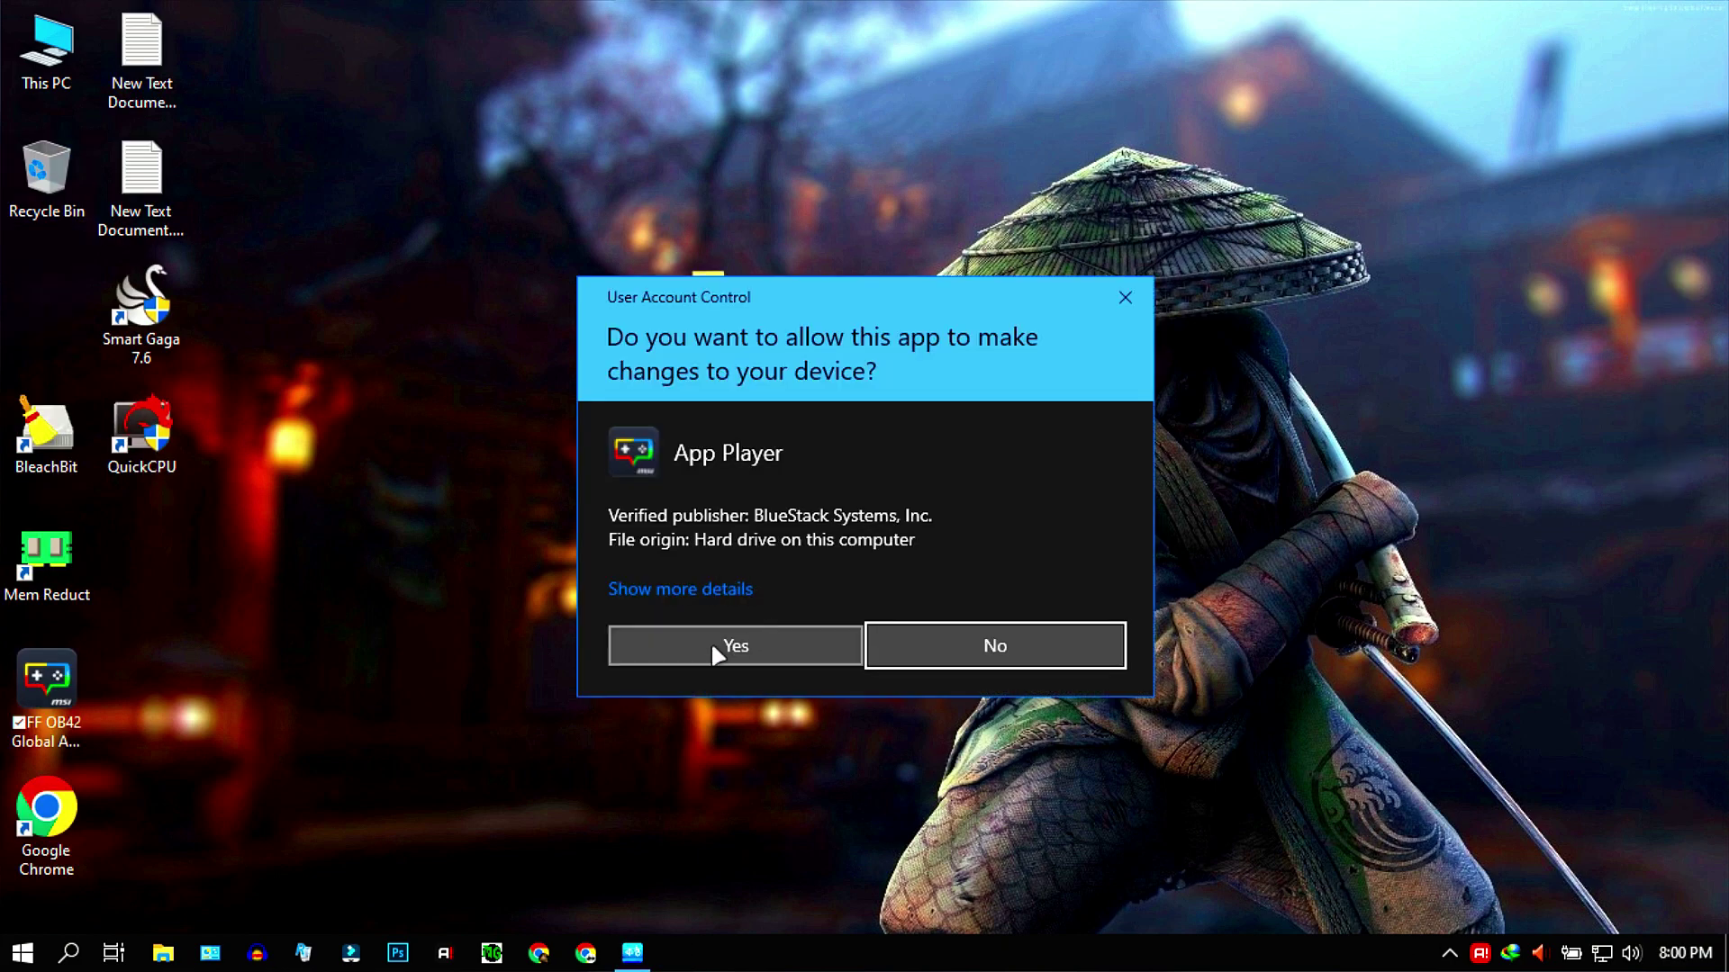
click(713, 648)
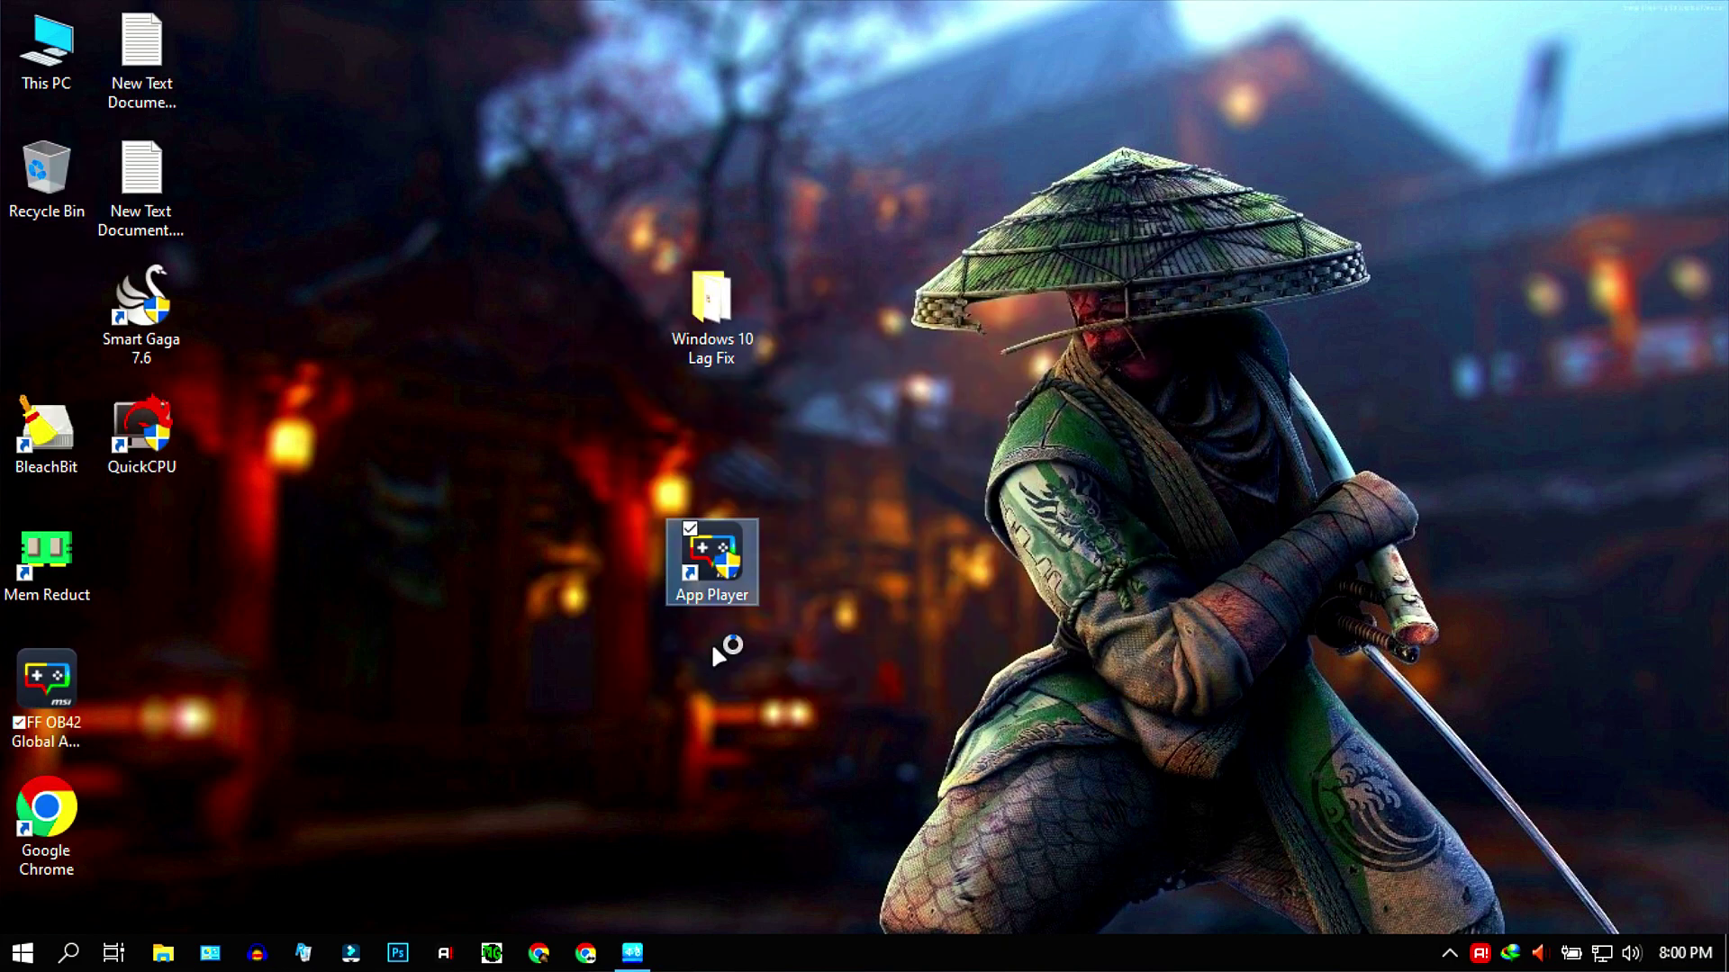
Quit the Malwarebytes background app and allow Malwarebytes Assistant to make changes.
click(1450, 952)
right_click(1387, 862)
click(1419, 854)
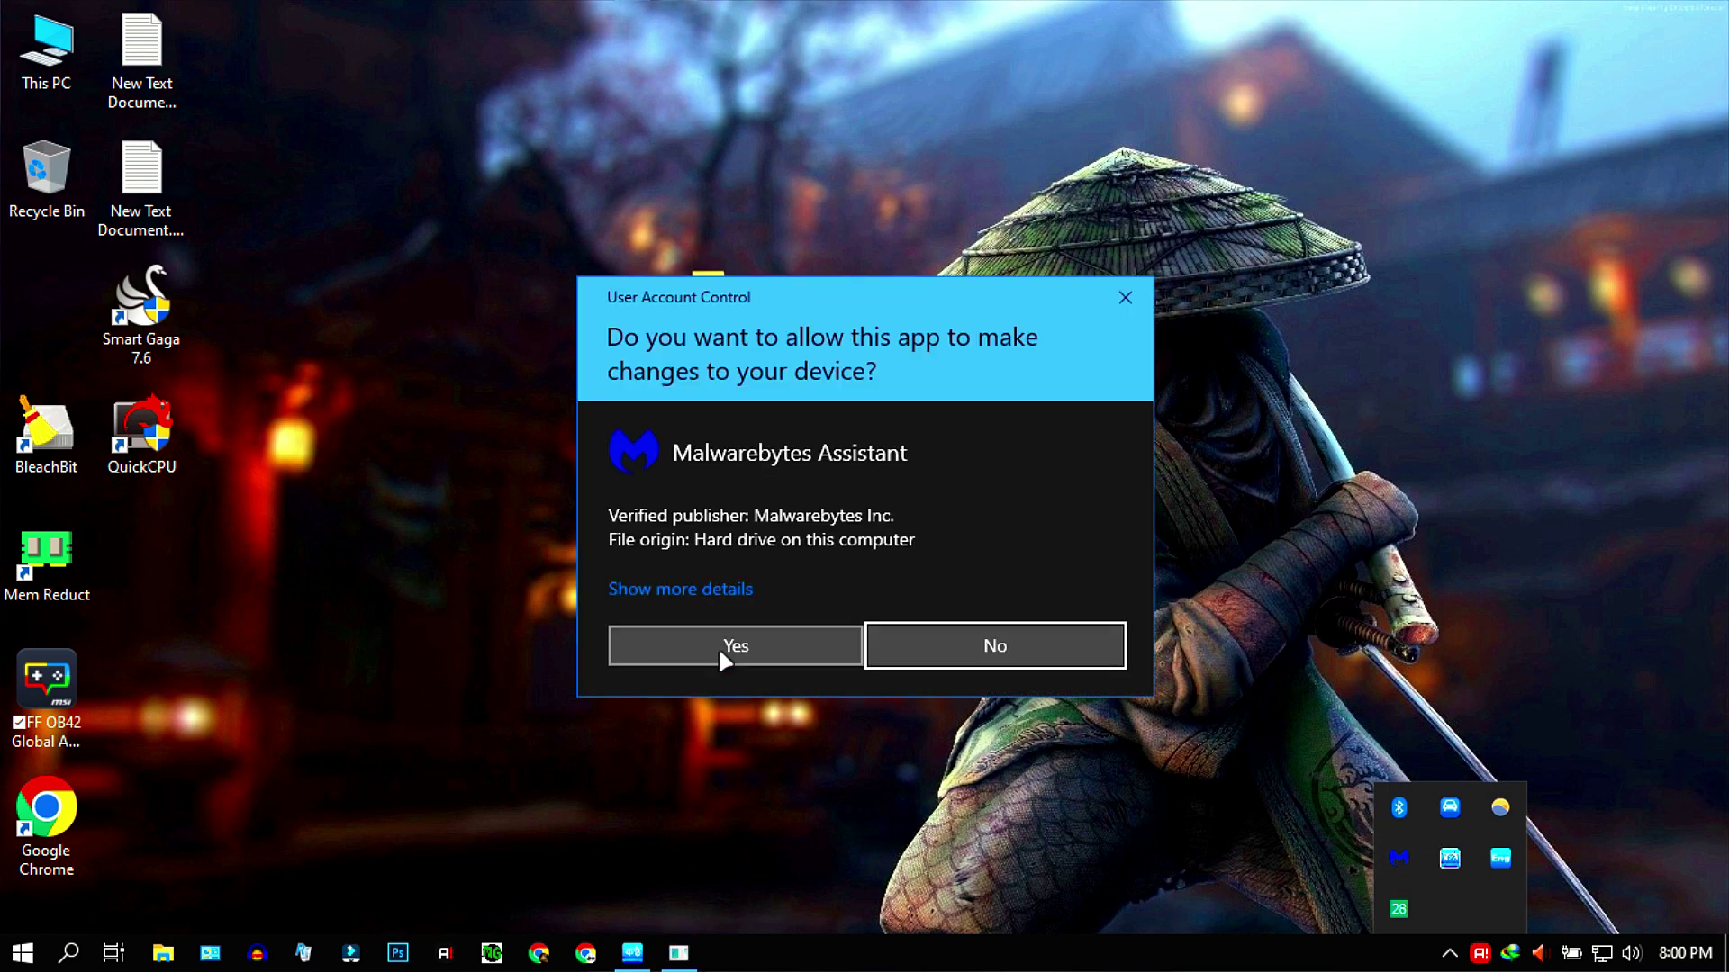
click(718, 662)
Exit the Caret Position background app and the other unneeded app with the yellow and blue icon.
click(1449, 953)
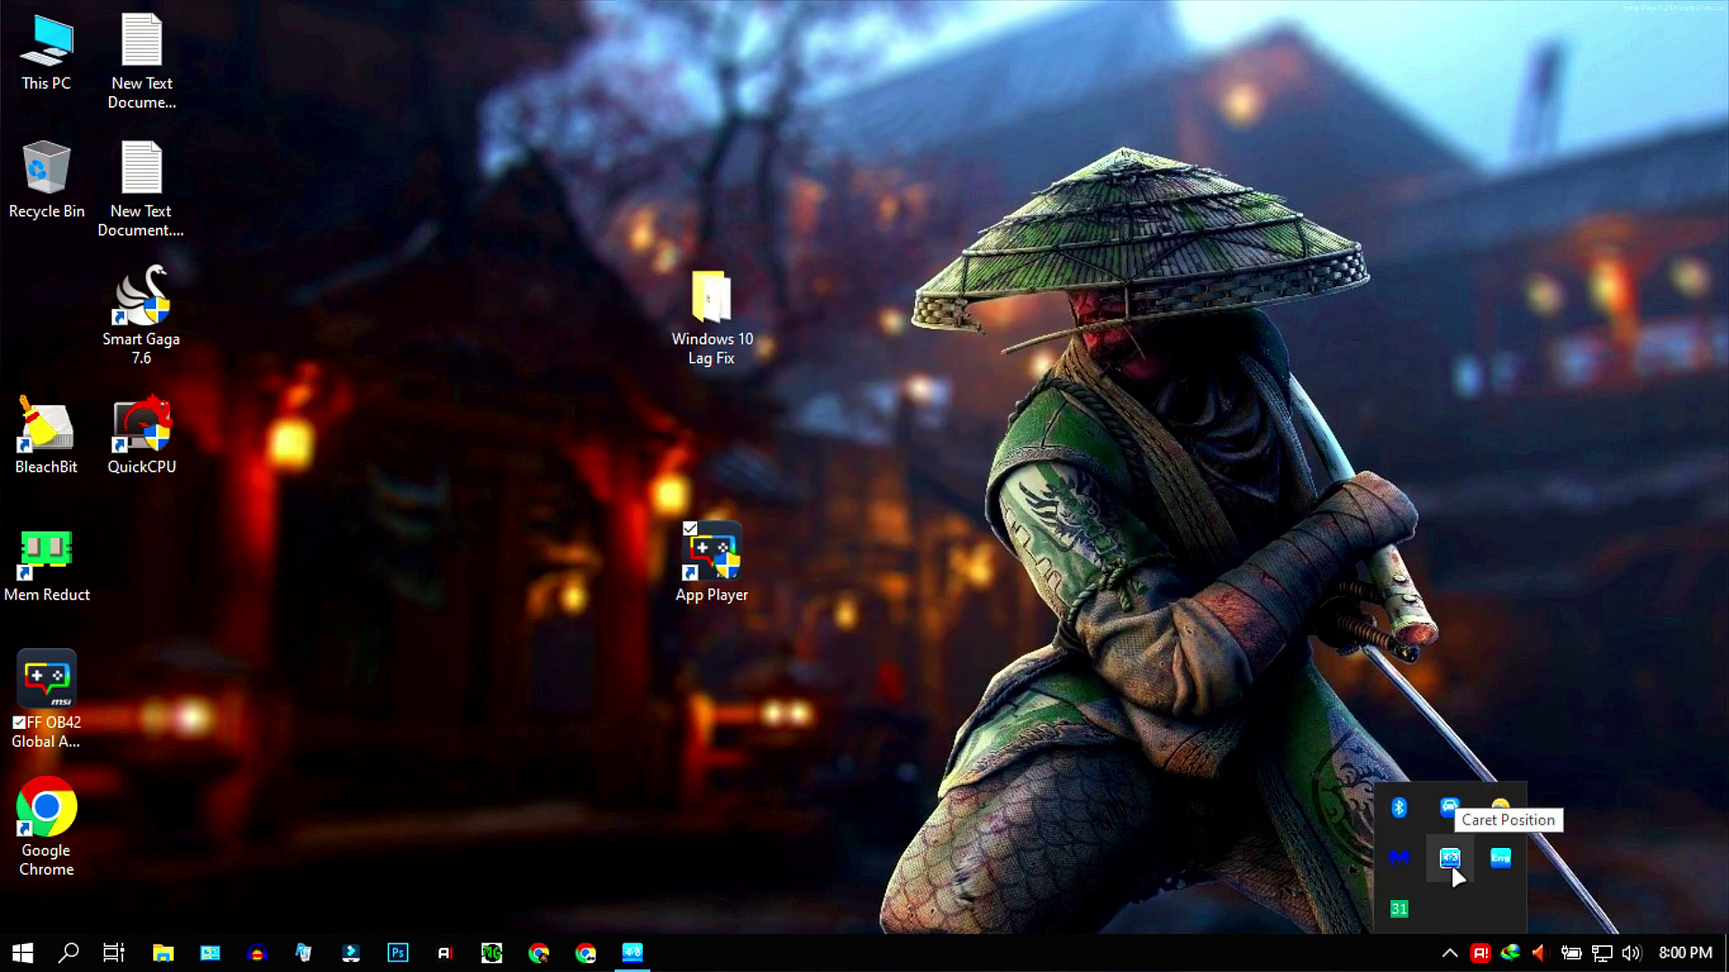
right_click(1453, 899)
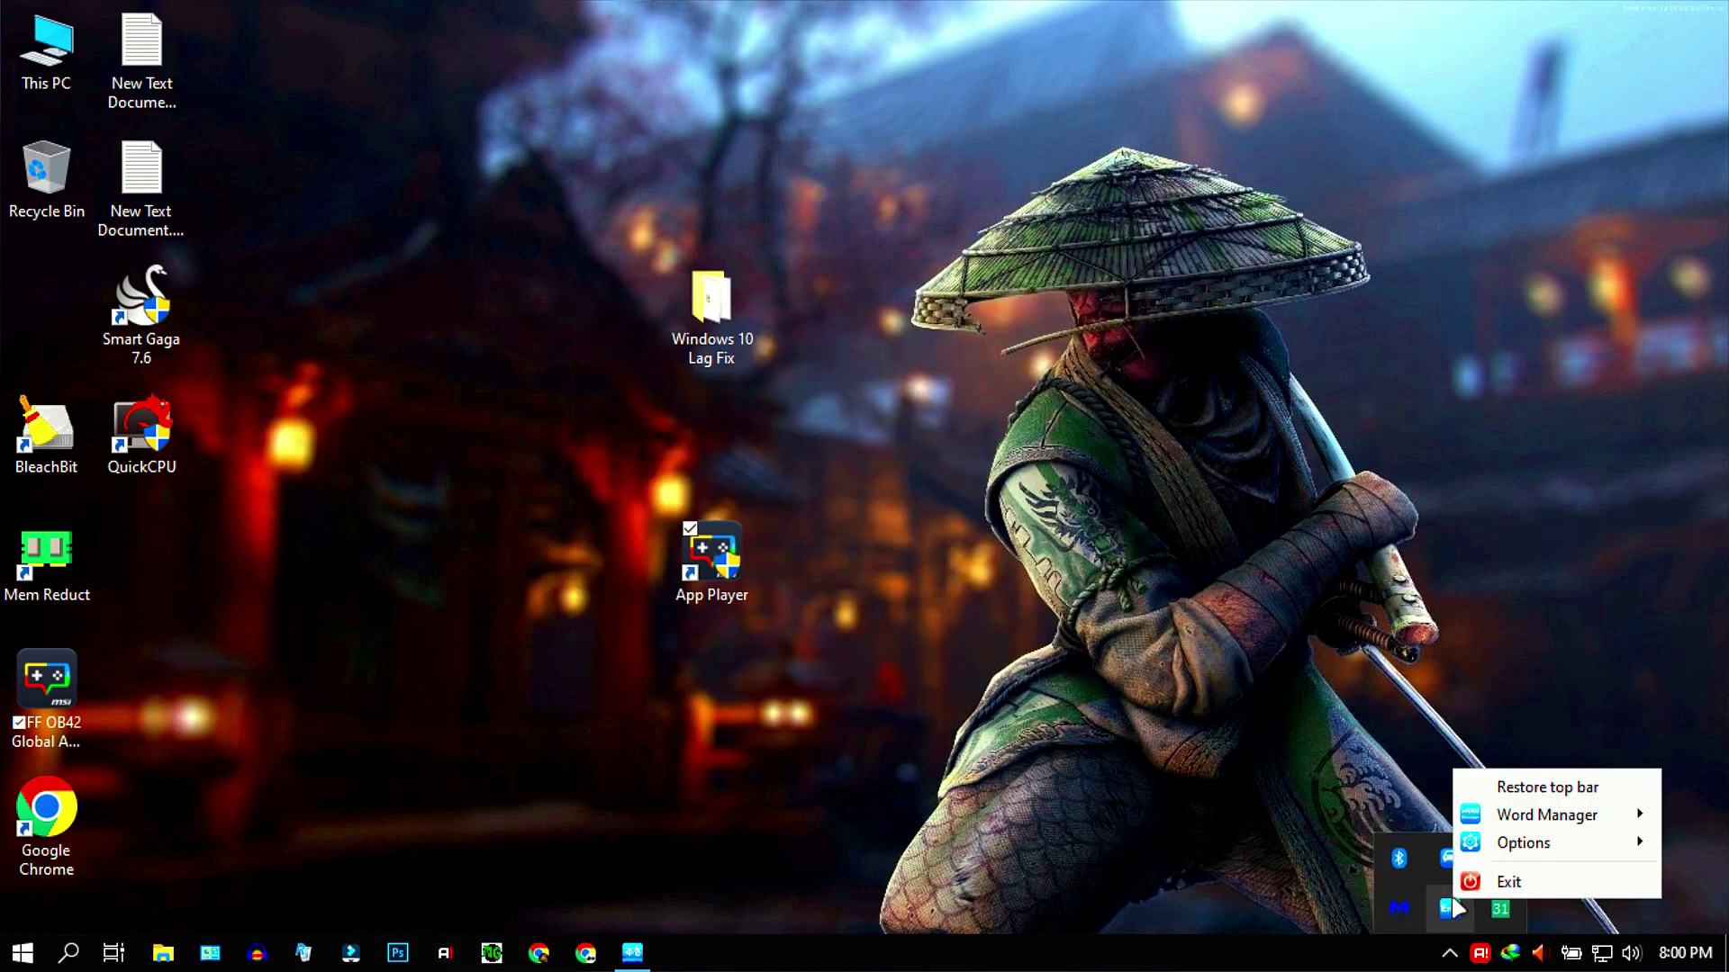
click(1472, 879)
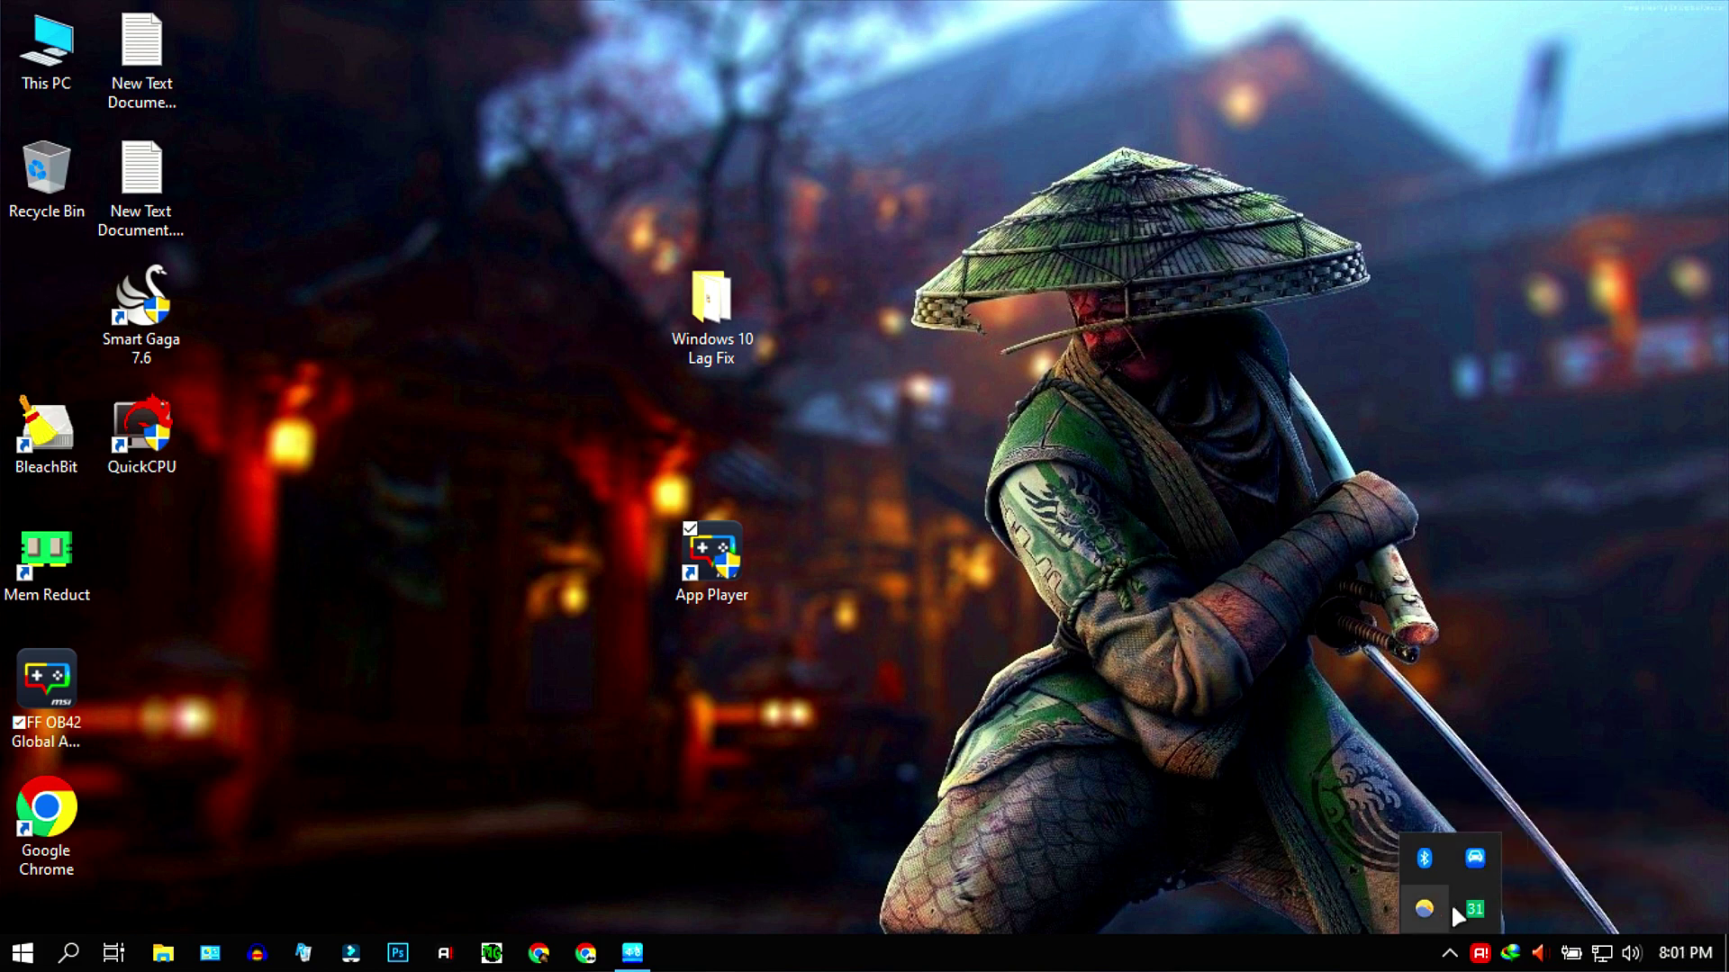
right_click(1425, 907)
click(1383, 887)
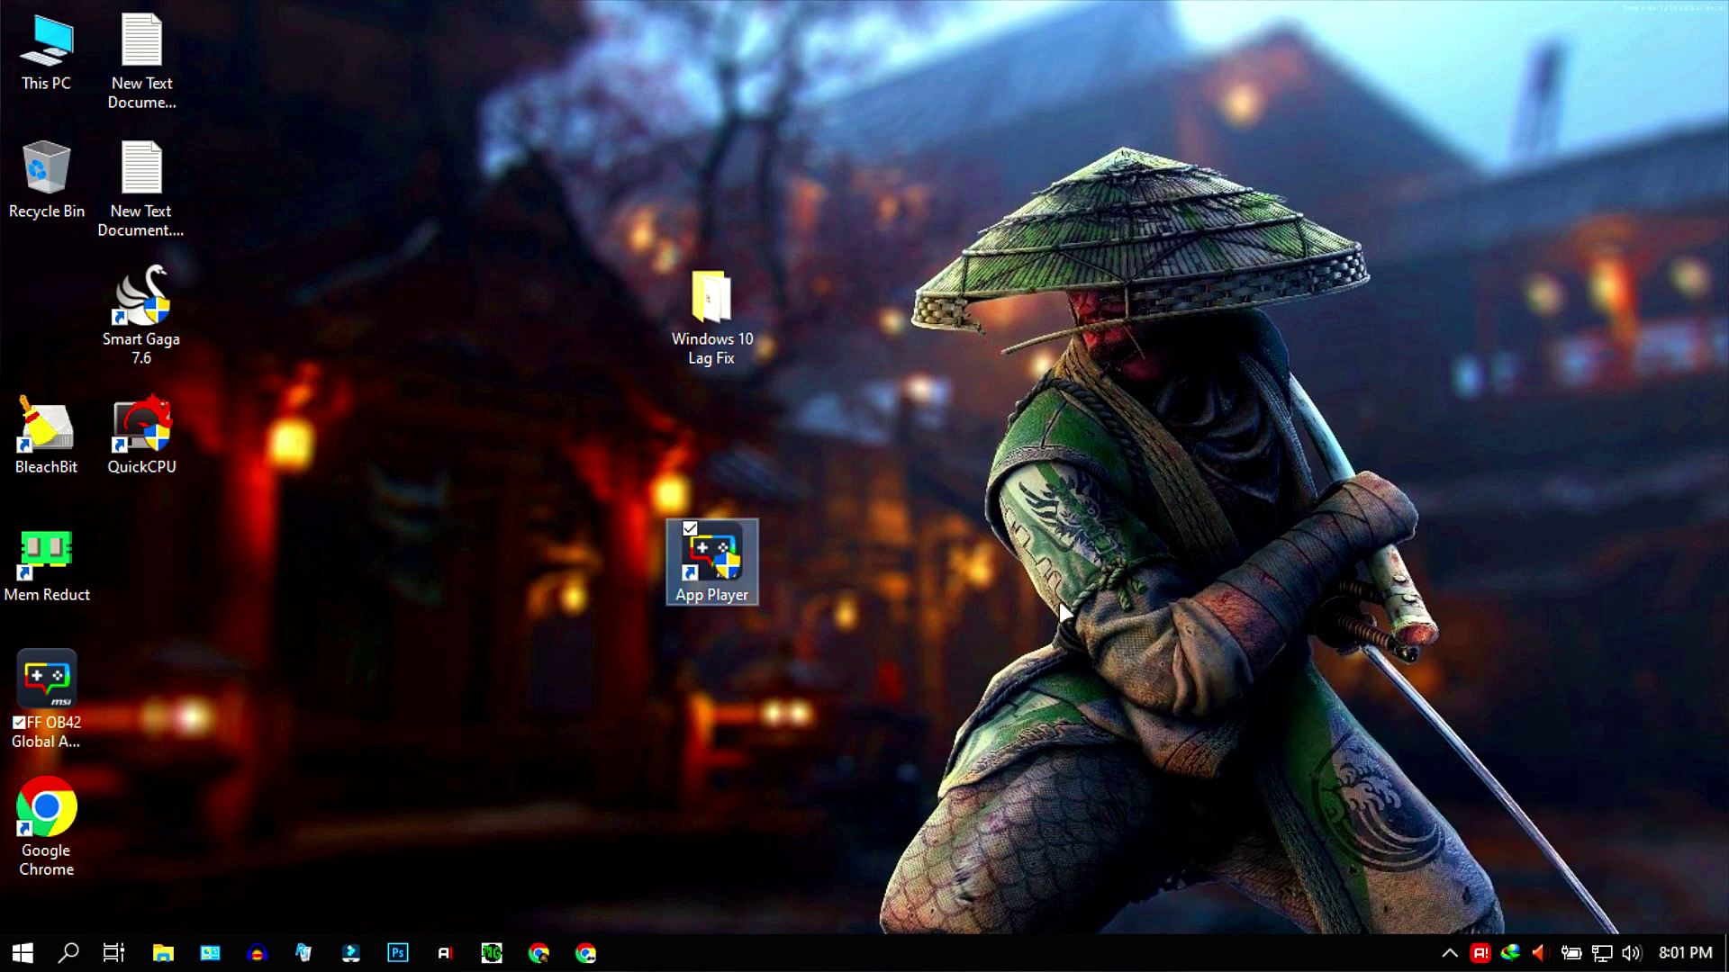
Refresh the desktop twice while App Player loads, and move its window clear of the desktop icons.
click(1031, 479)
right_click(991, 452)
click(1067, 528)
right_click(1085, 639)
click(1134, 714)
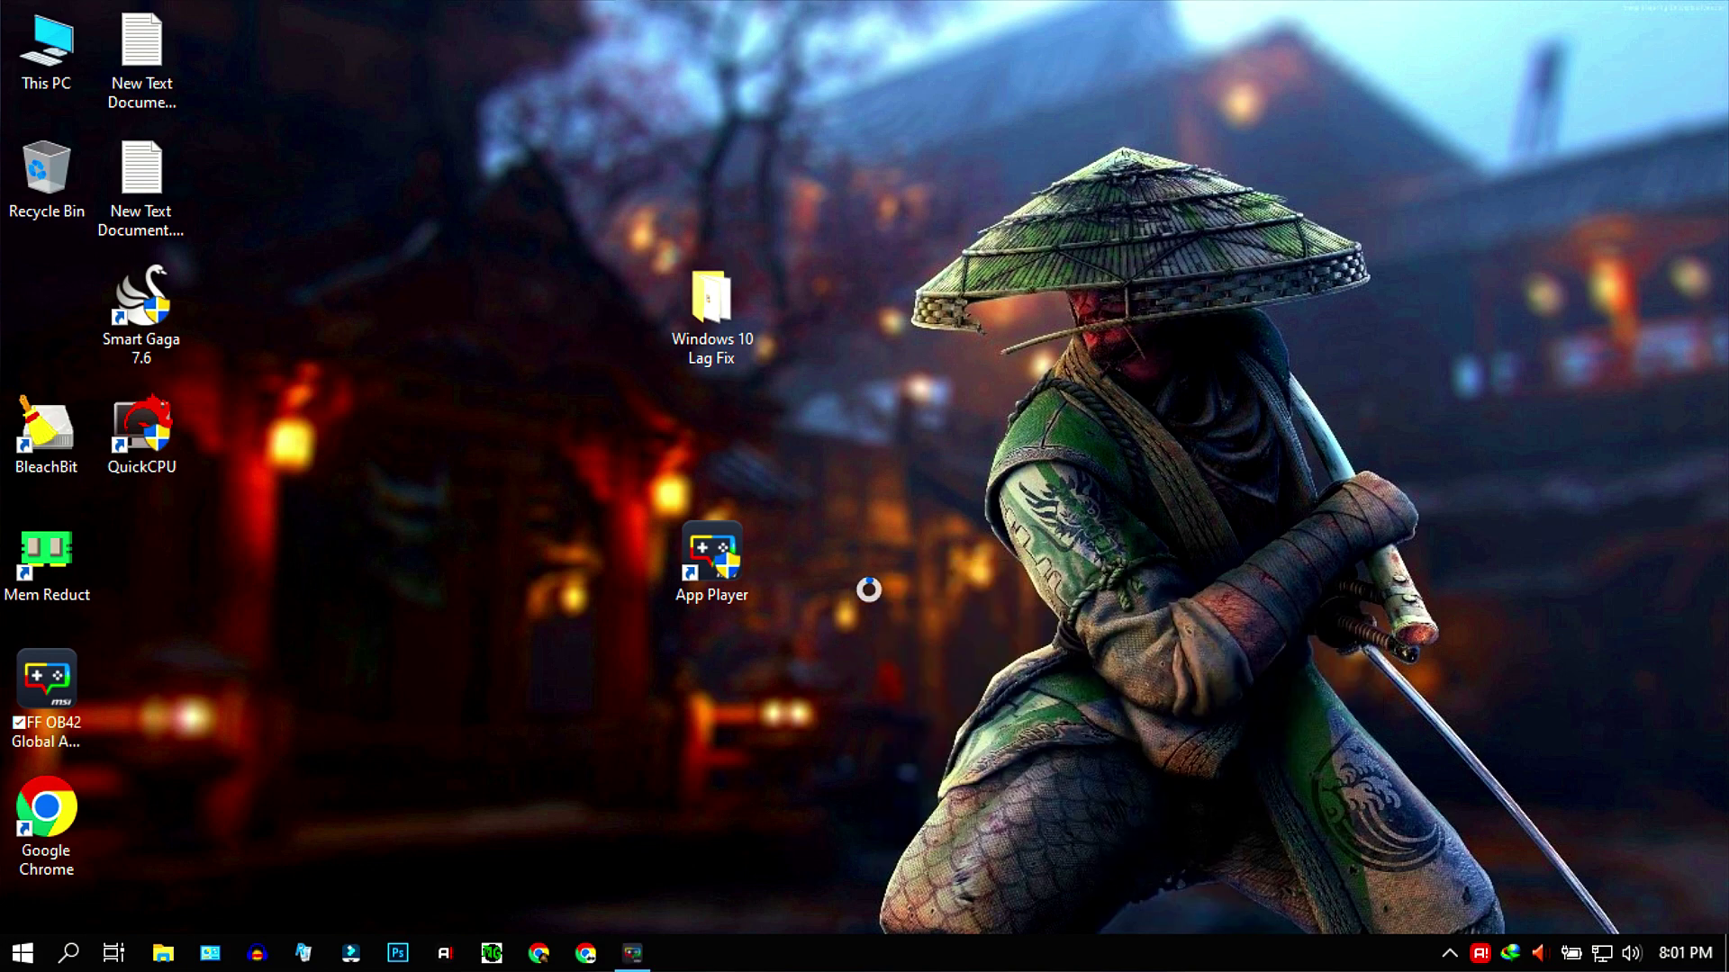
drag(732, 38, 1350, 104)
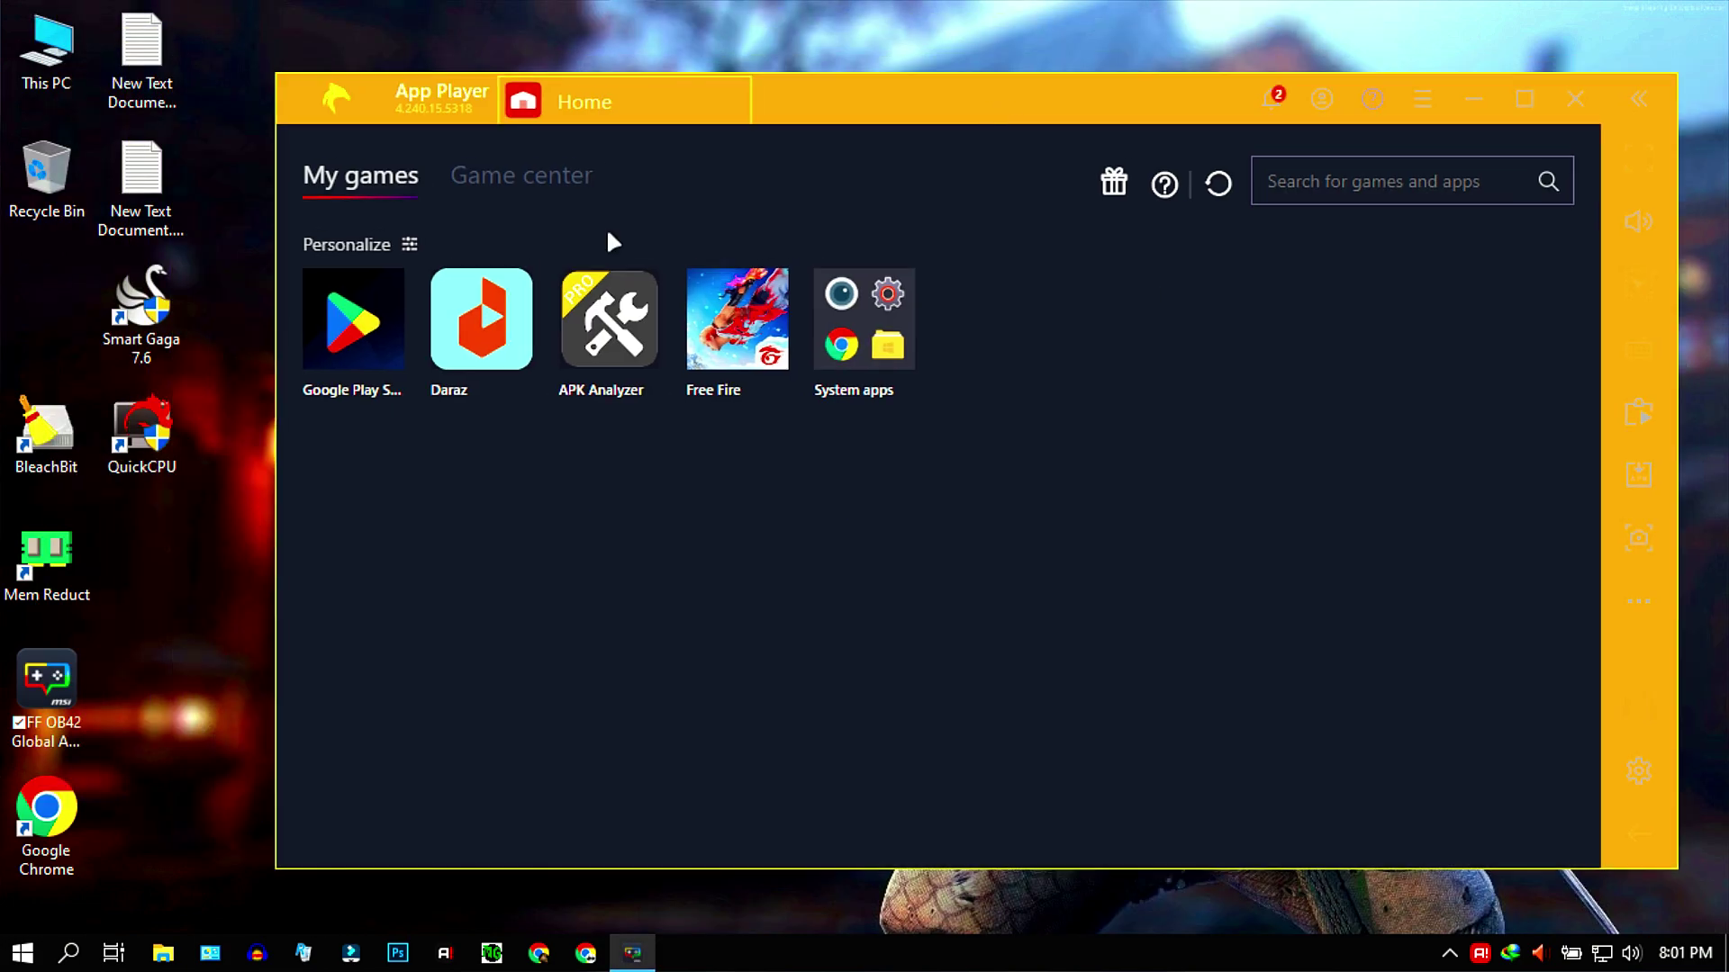
Move the FF OB42 Global Amazon x86.apk icon beside its column and check the file's general properties, including its size.
drag(46, 684, 155, 716)
right_click(155, 716)
click(221, 688)
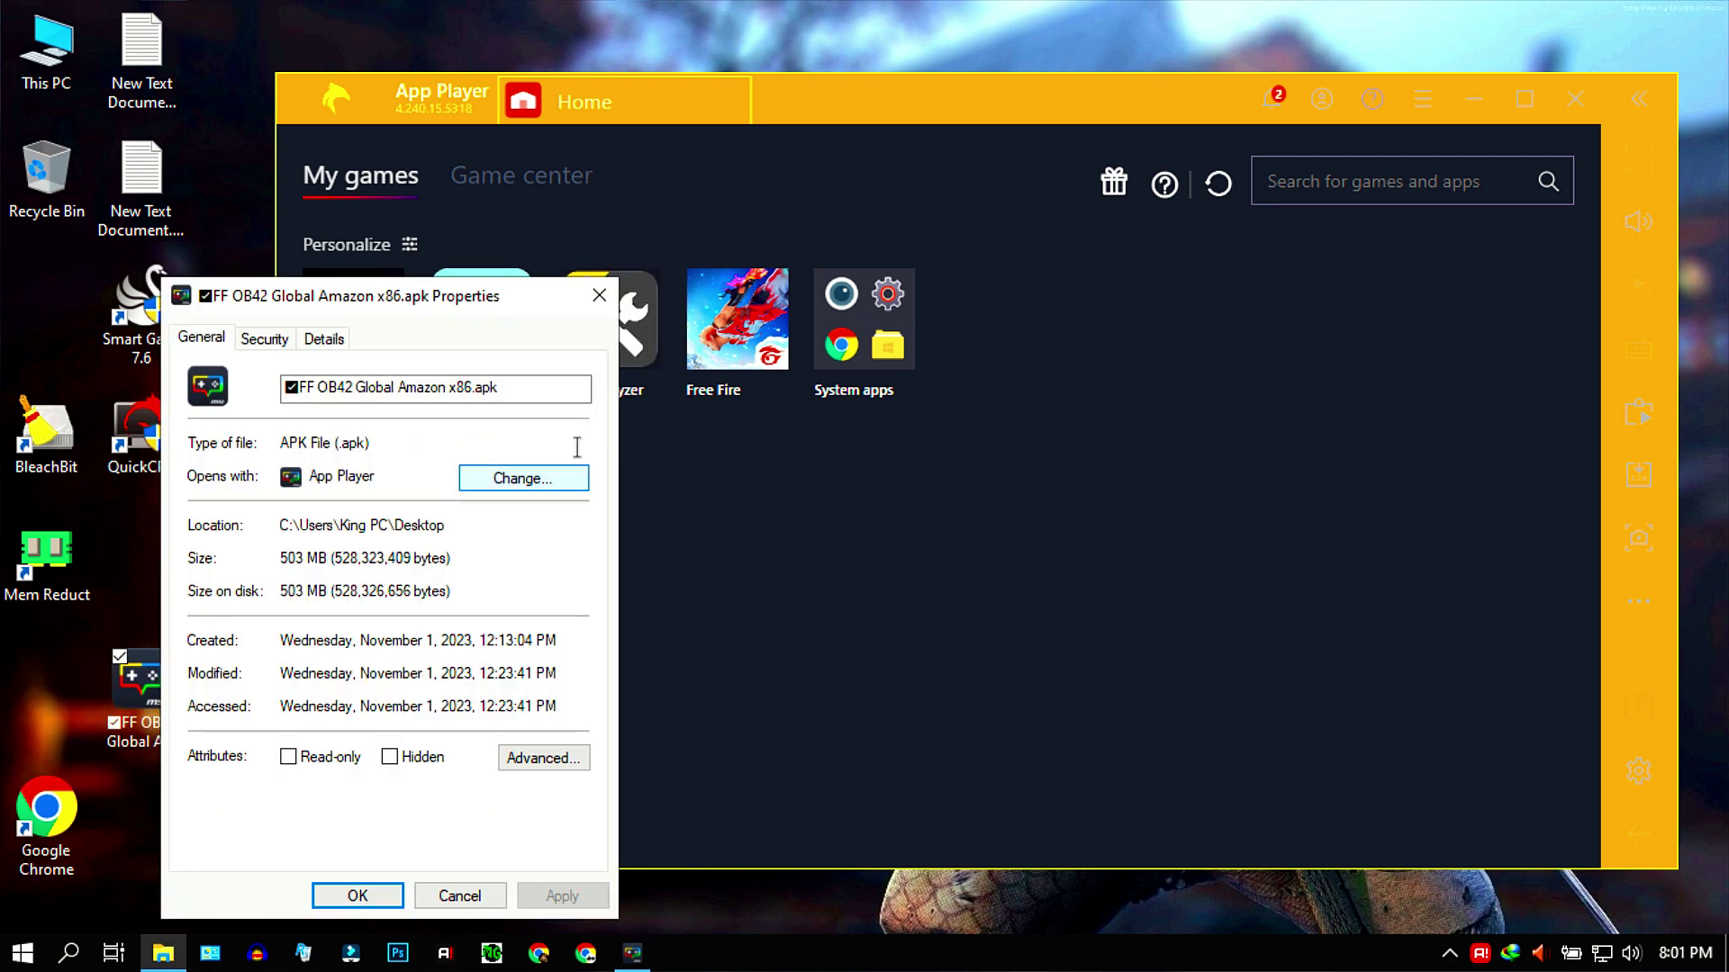
drag(311, 315, 647, 246)
click(734, 318)
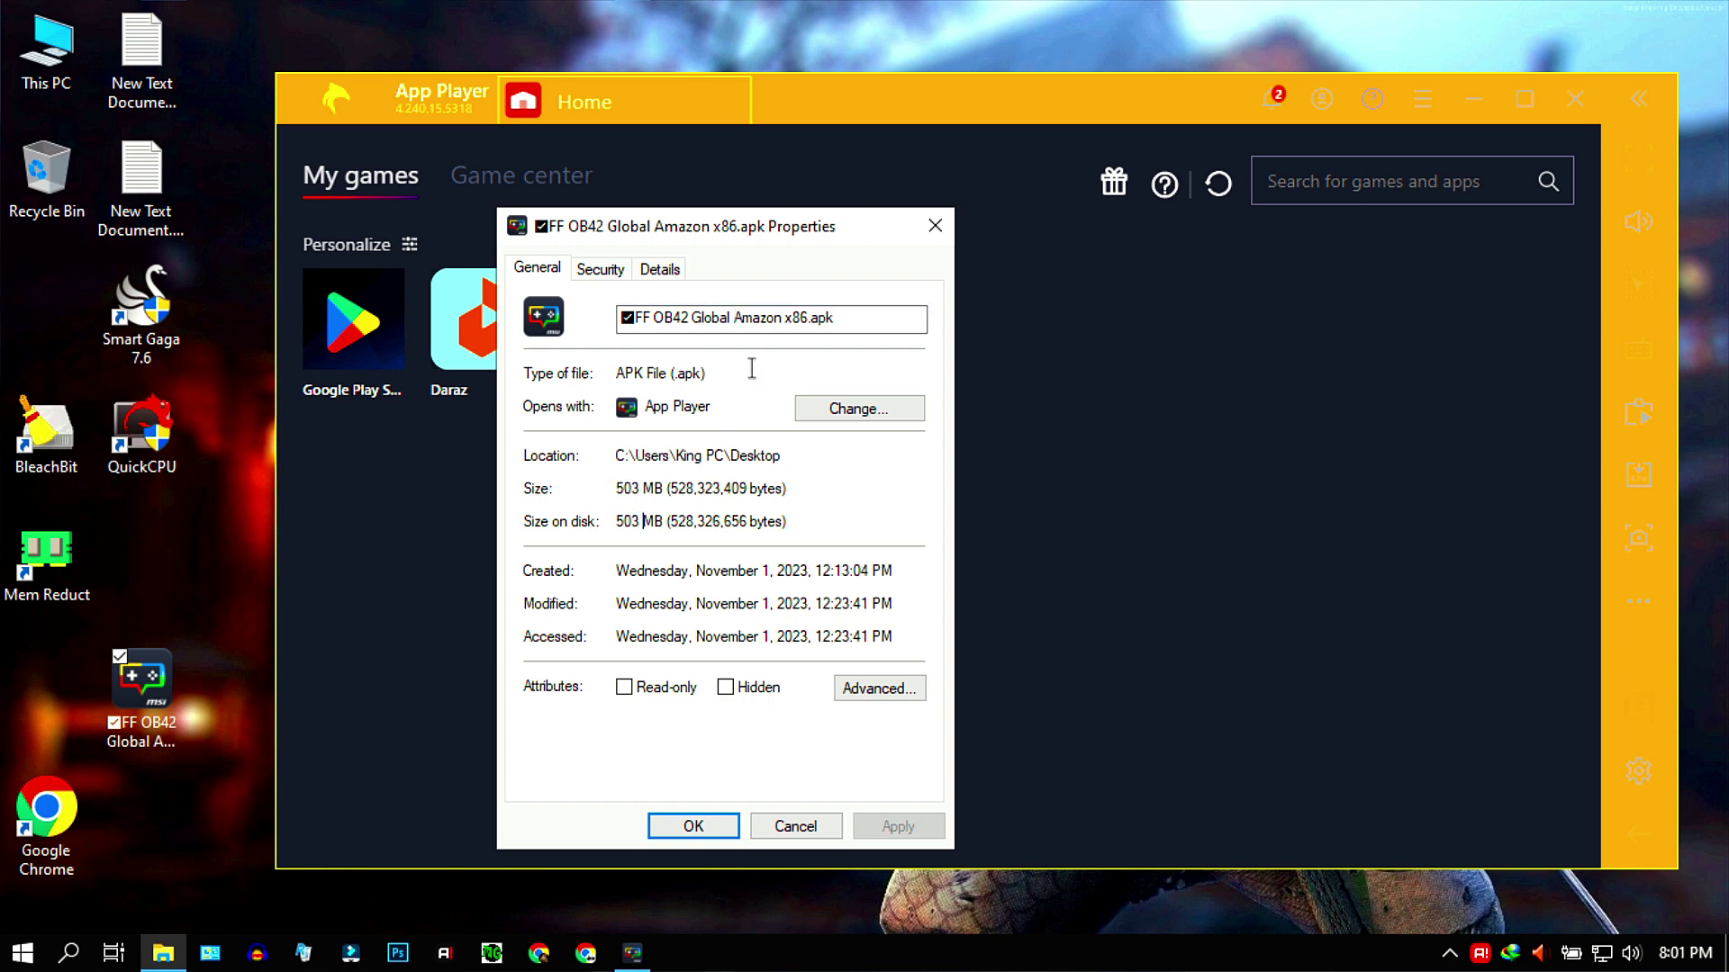
click(935, 227)
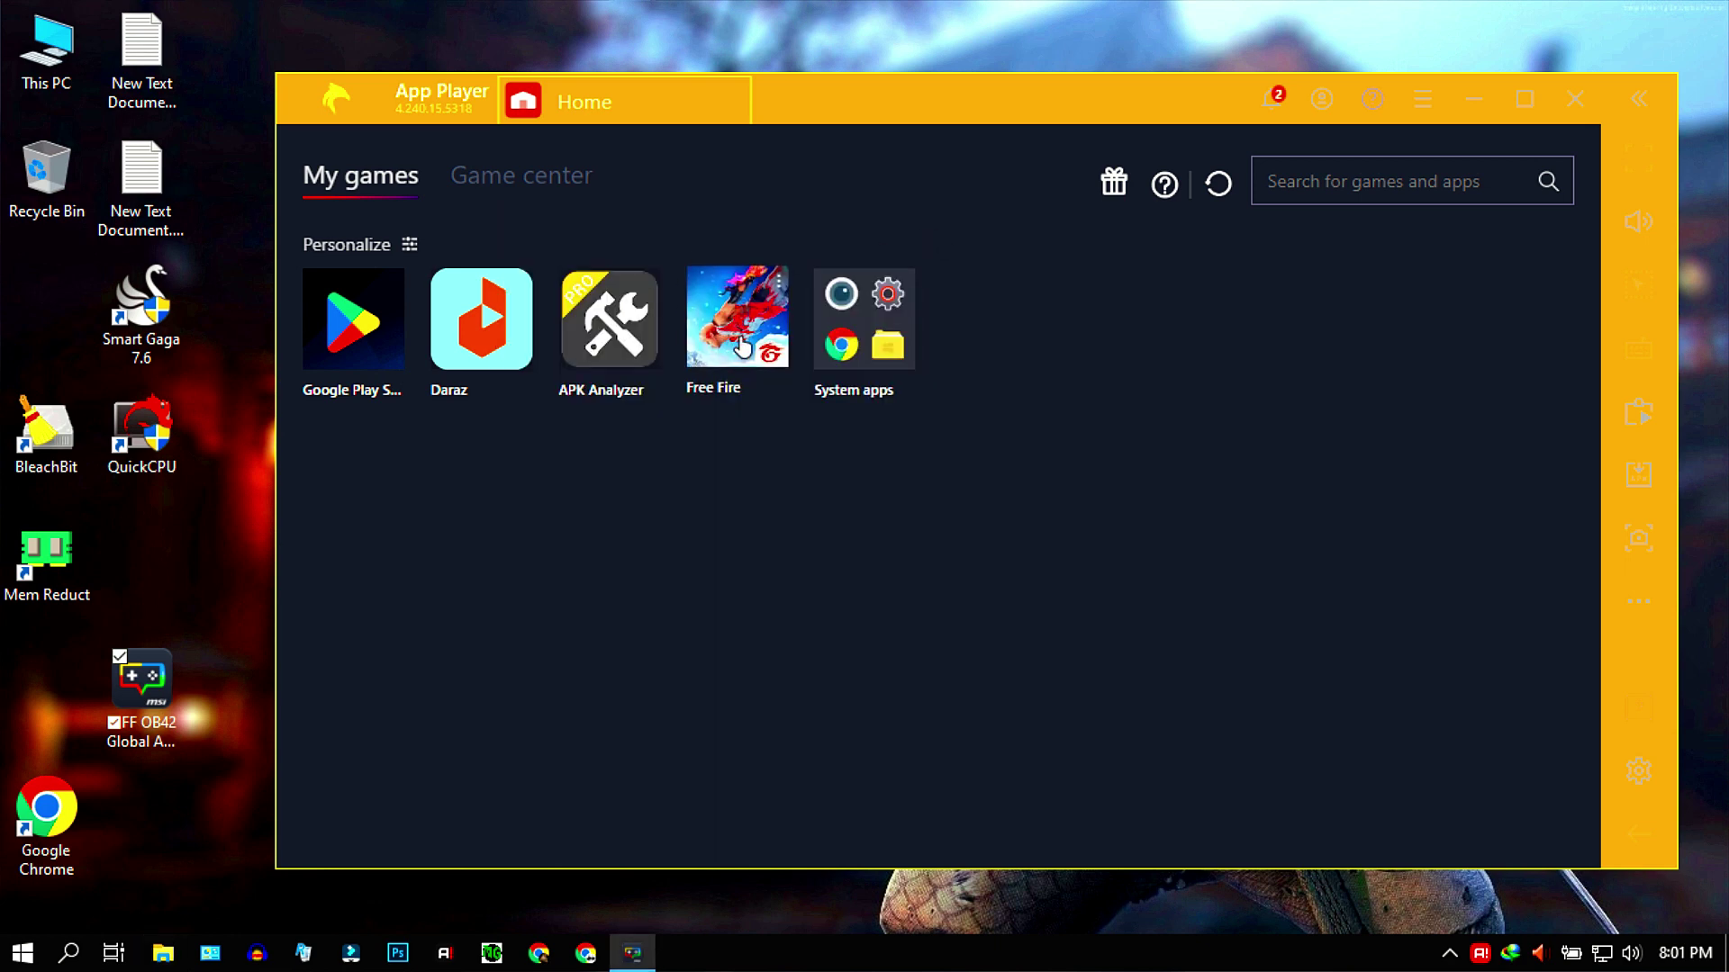
Shift the App Player window slightly and open its settings to check the display resolution and DPI.
drag(899, 108, 833, 108)
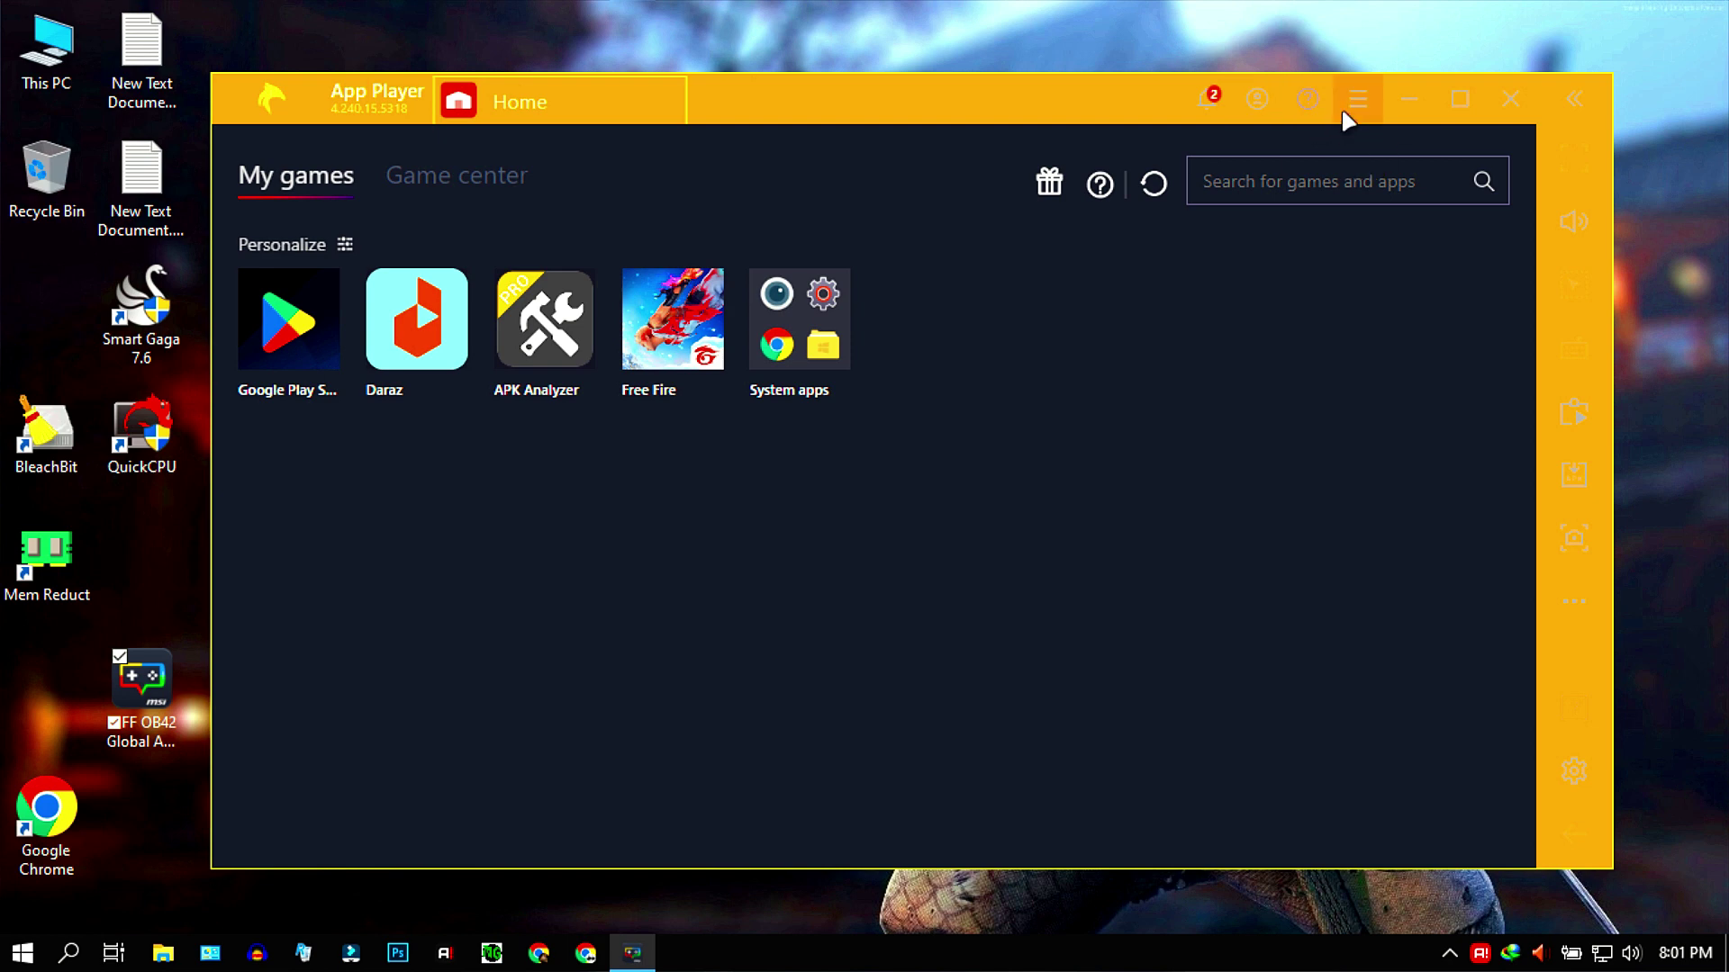
click(1350, 110)
click(1276, 151)
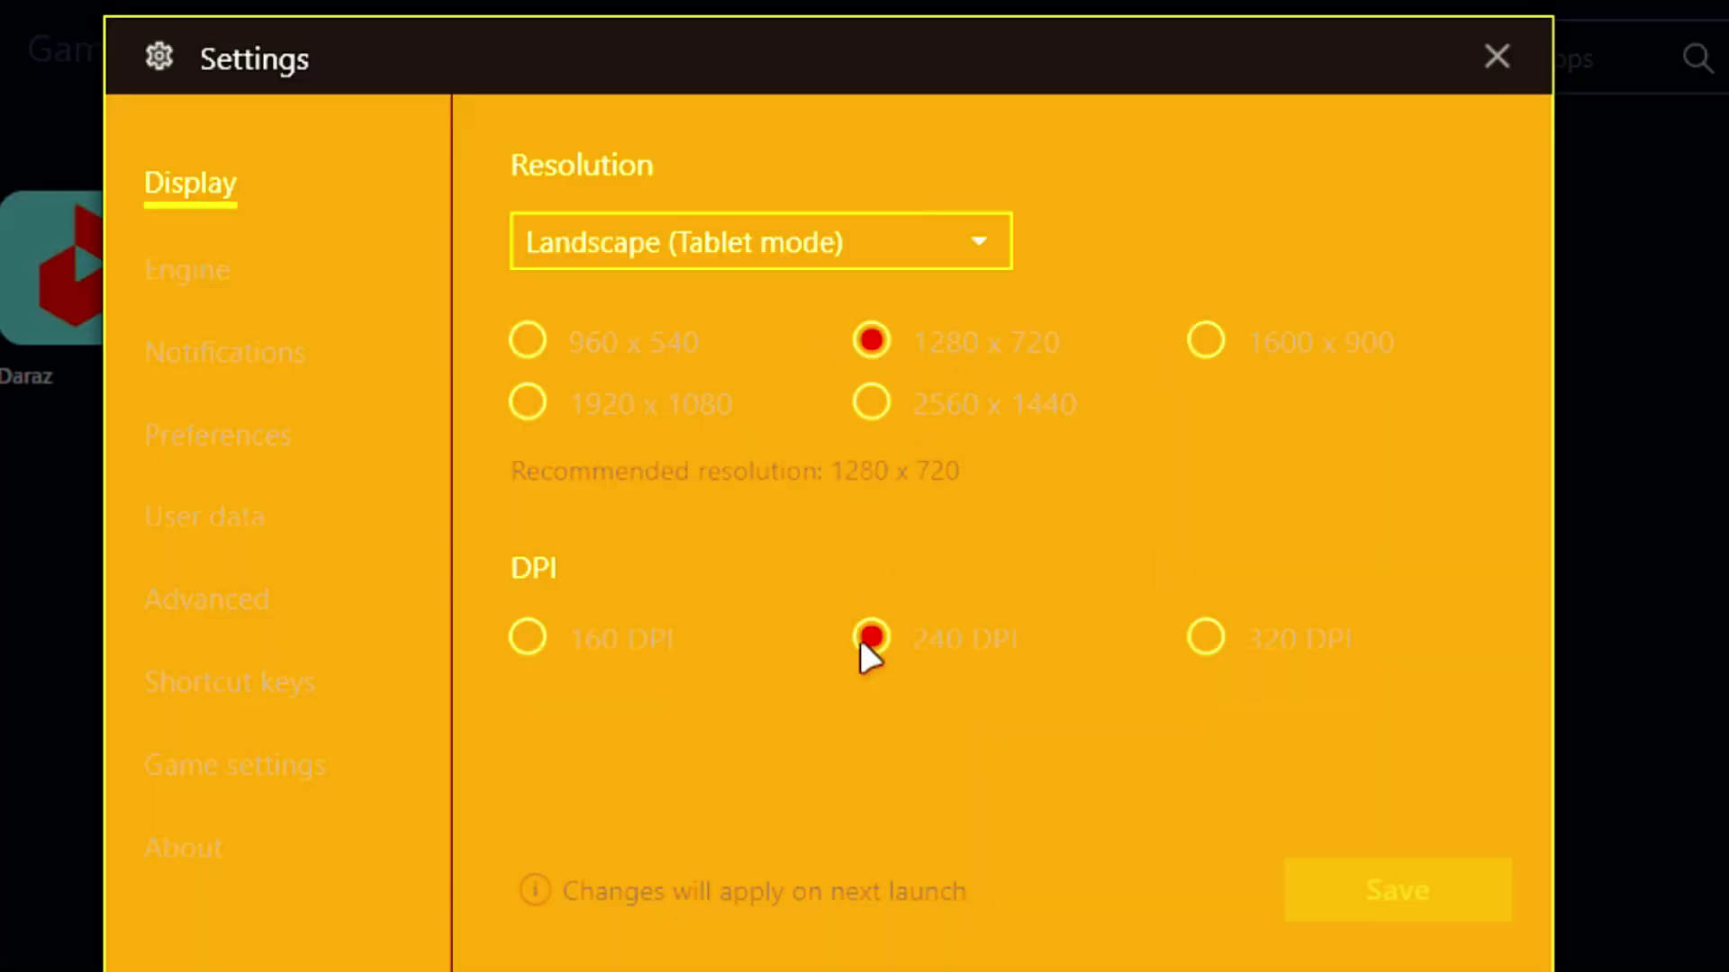
Review the engine settings for GPU, ASTC texture, CPU and RAM performance, frame rate and ABI.
click(180, 295)
scroll(908, 430, down, 4)
scroll(888, 521, up, 4)
scroll(961, 486, down, 5)
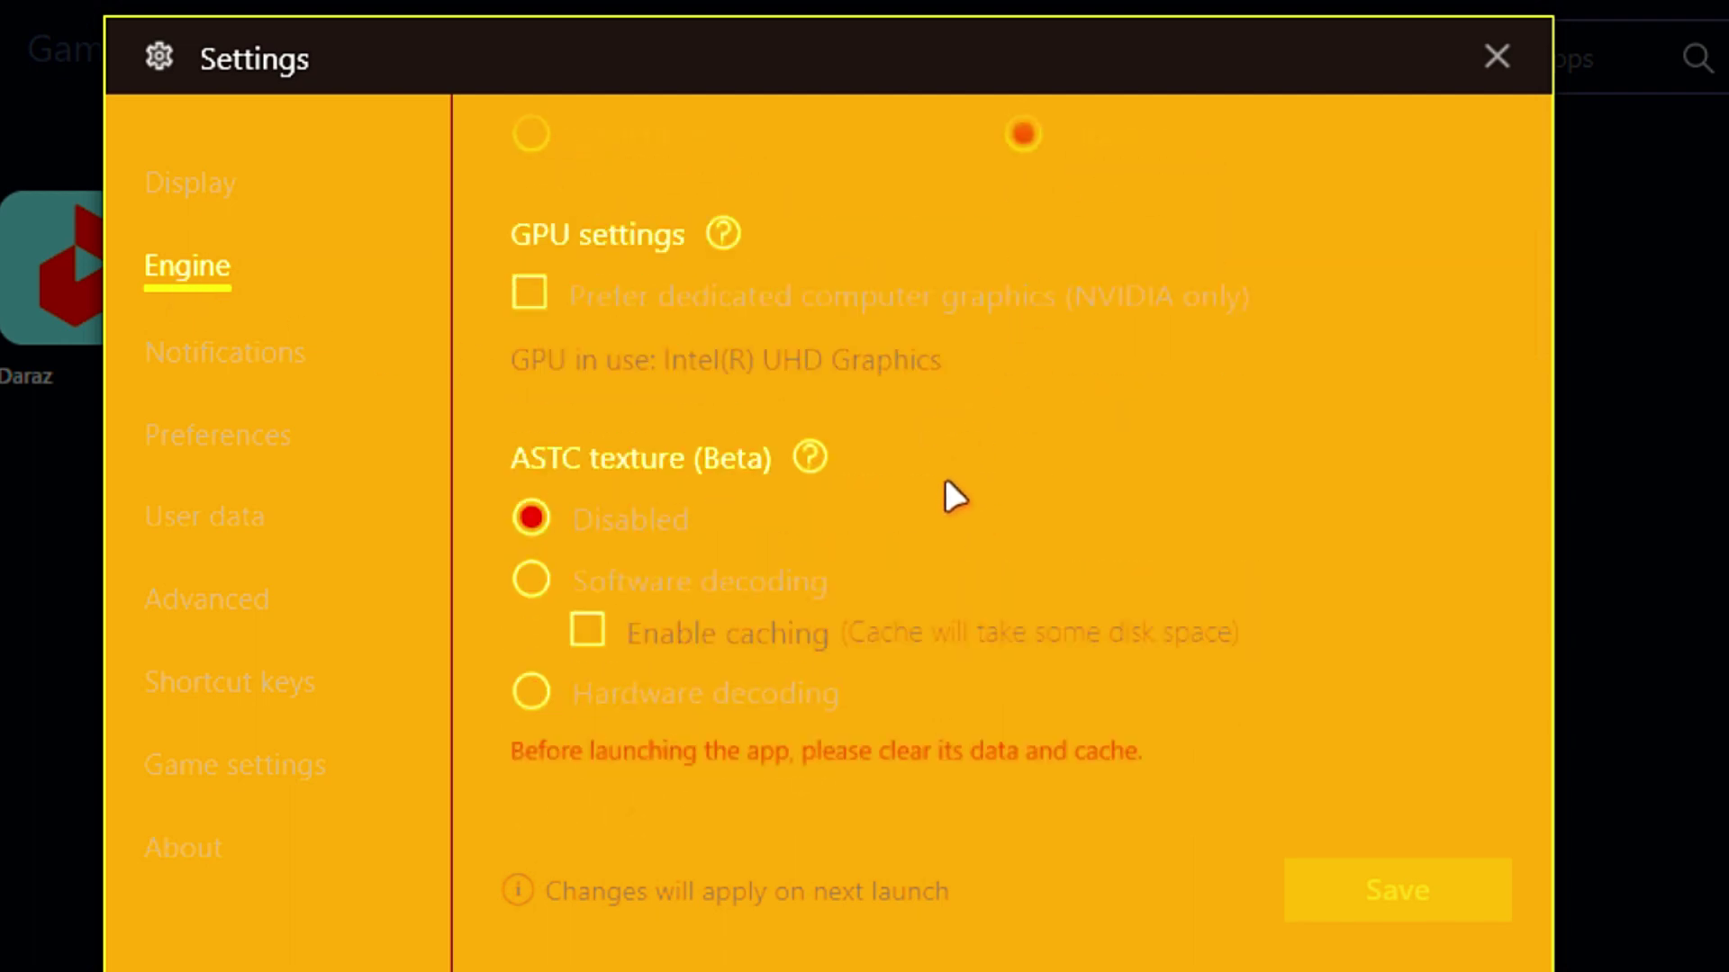
scroll(1298, 462, down, 3)
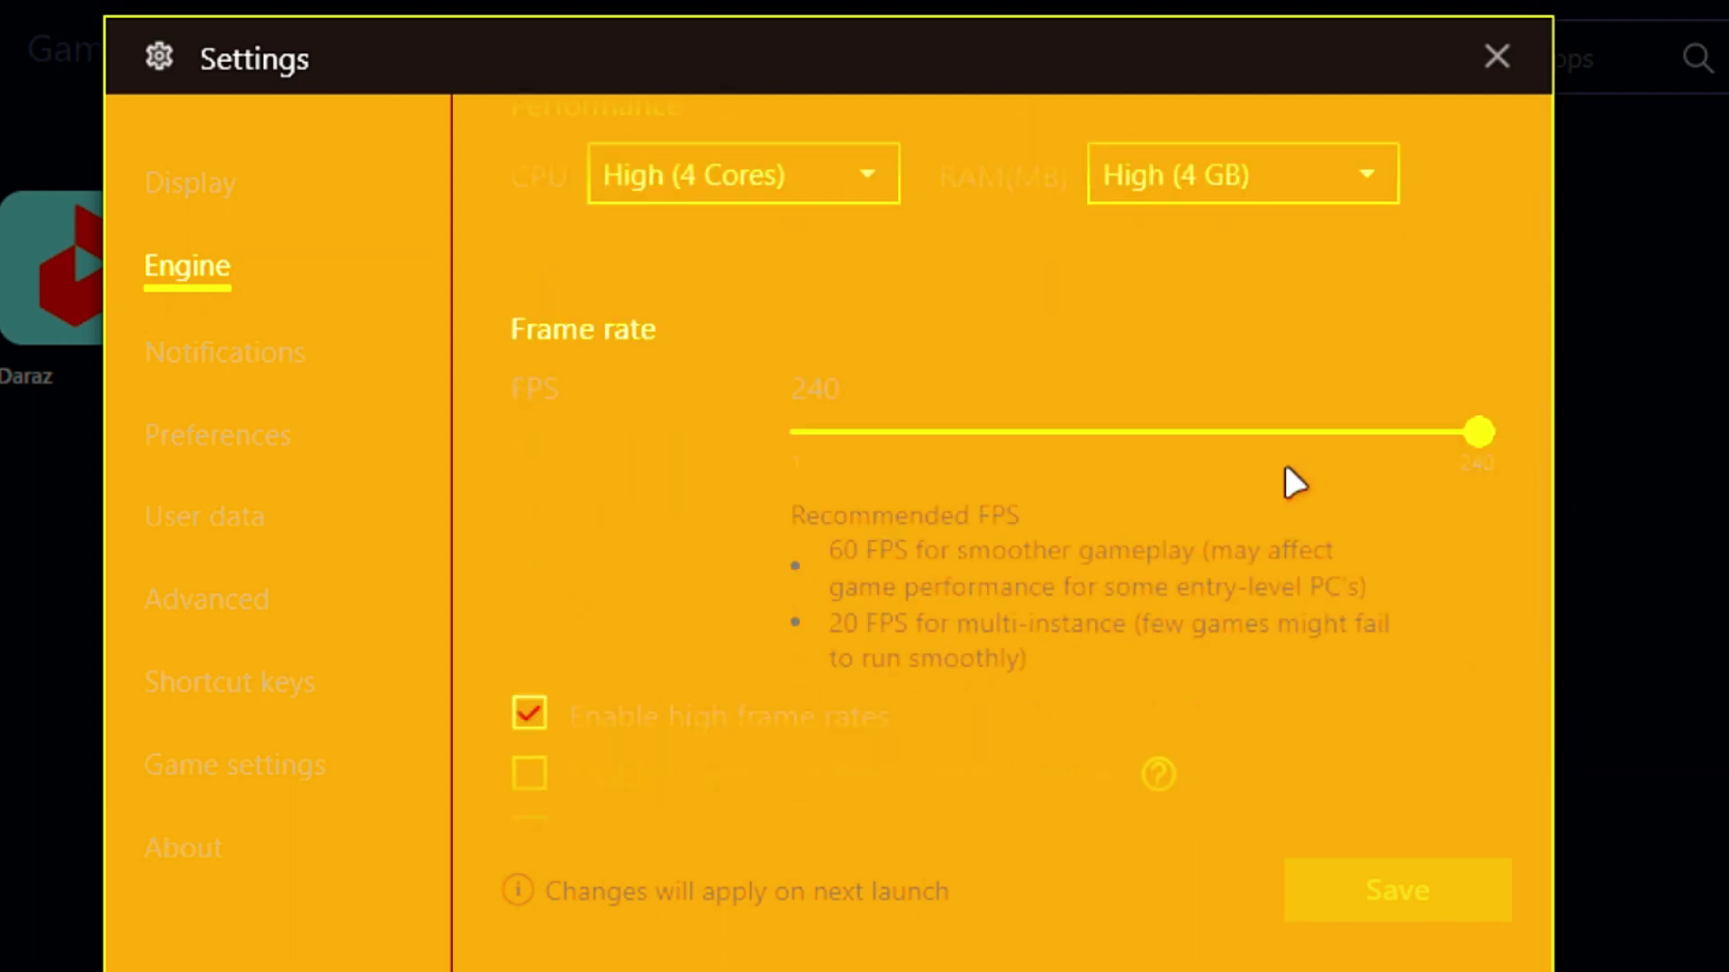
scroll(731, 592, down, 3)
scroll(607, 551, down, 1)
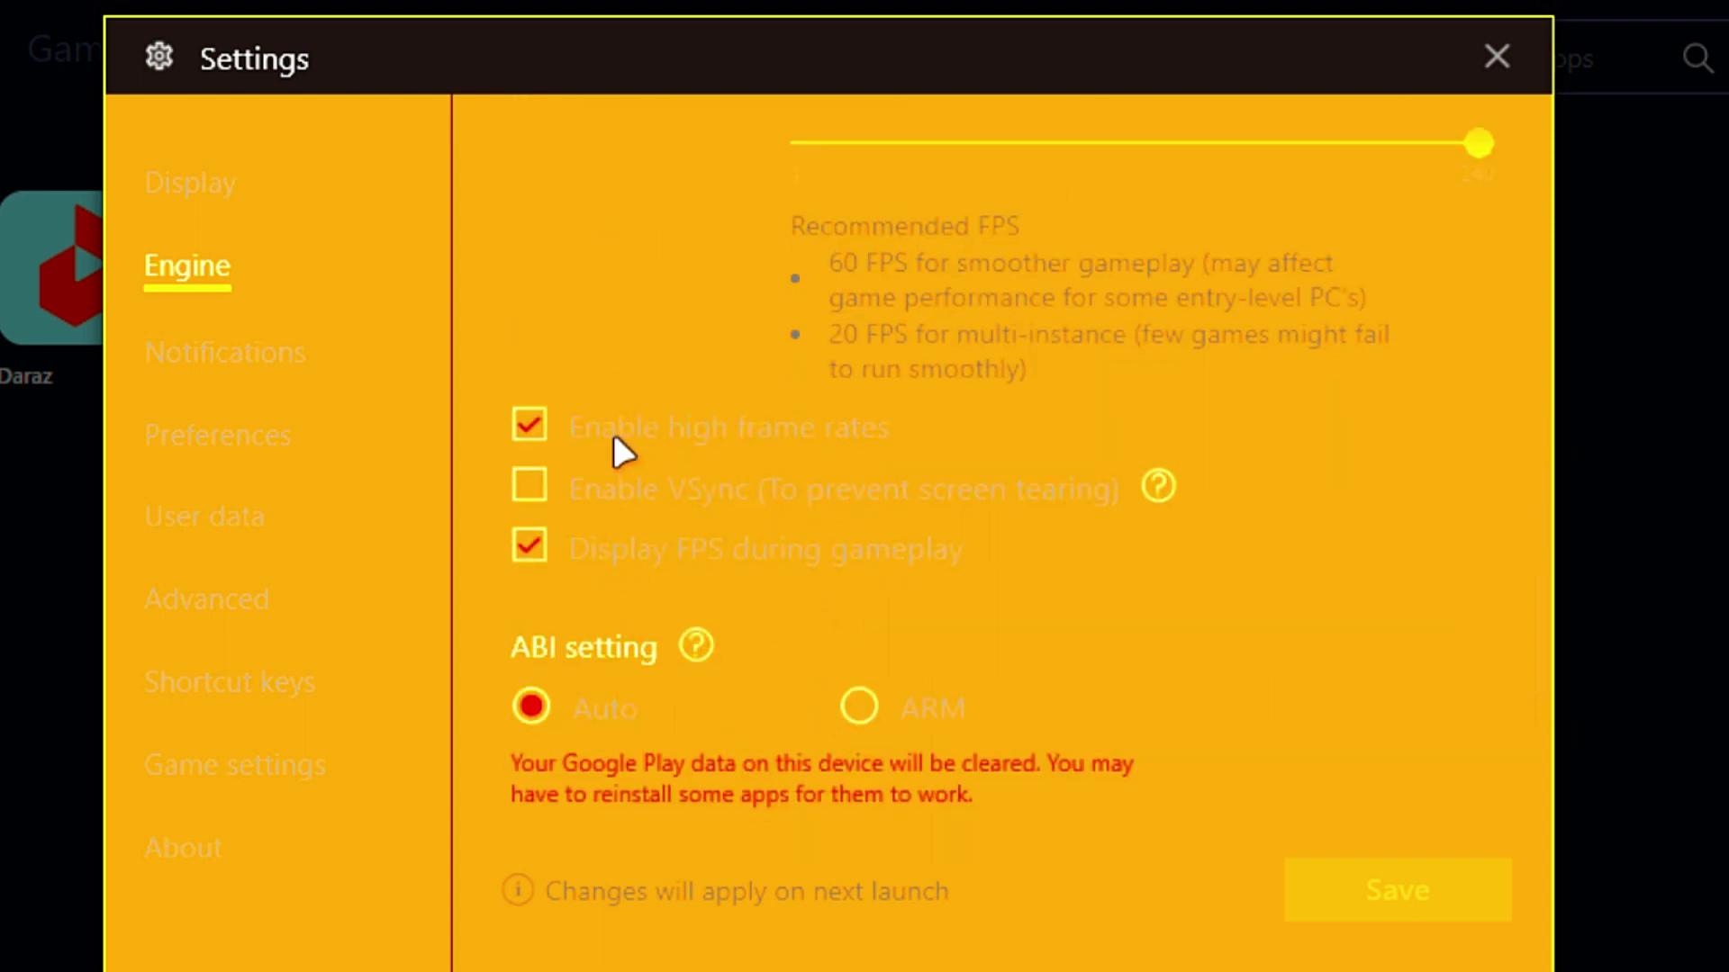
Look through the Notifications, Game settings, Shortcut keys, Advanced, User data and About settings, and close the settings.
click(256, 364)
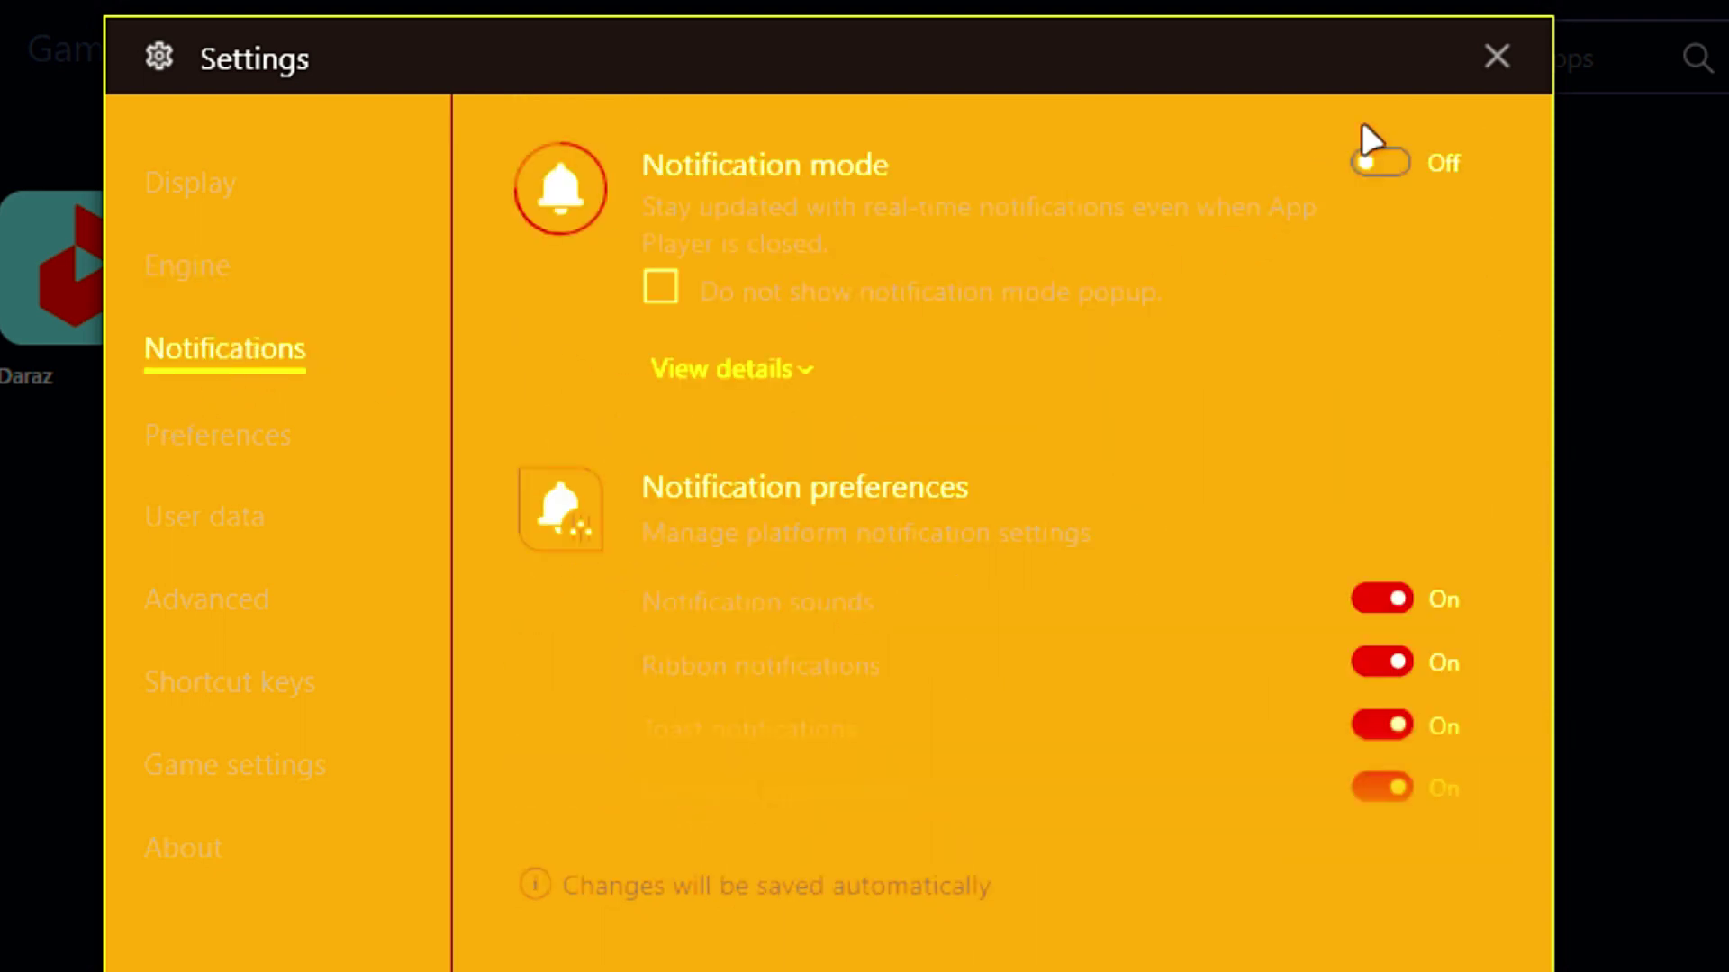
click(191, 771)
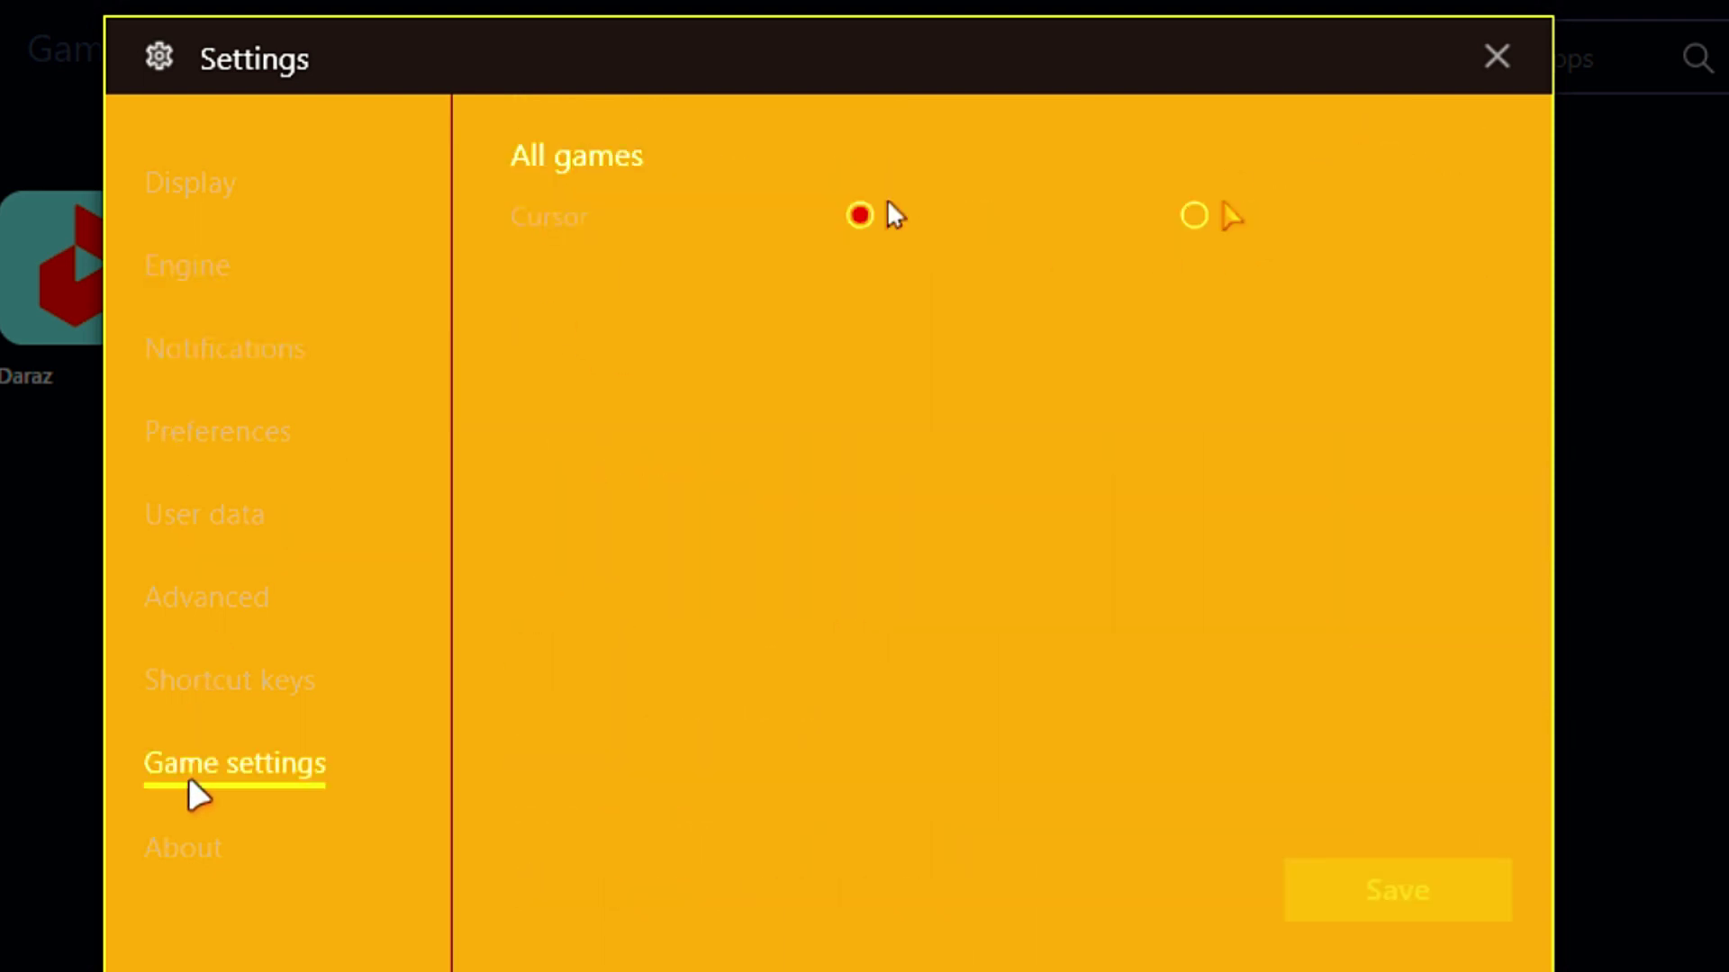
click(208, 676)
click(199, 599)
click(202, 536)
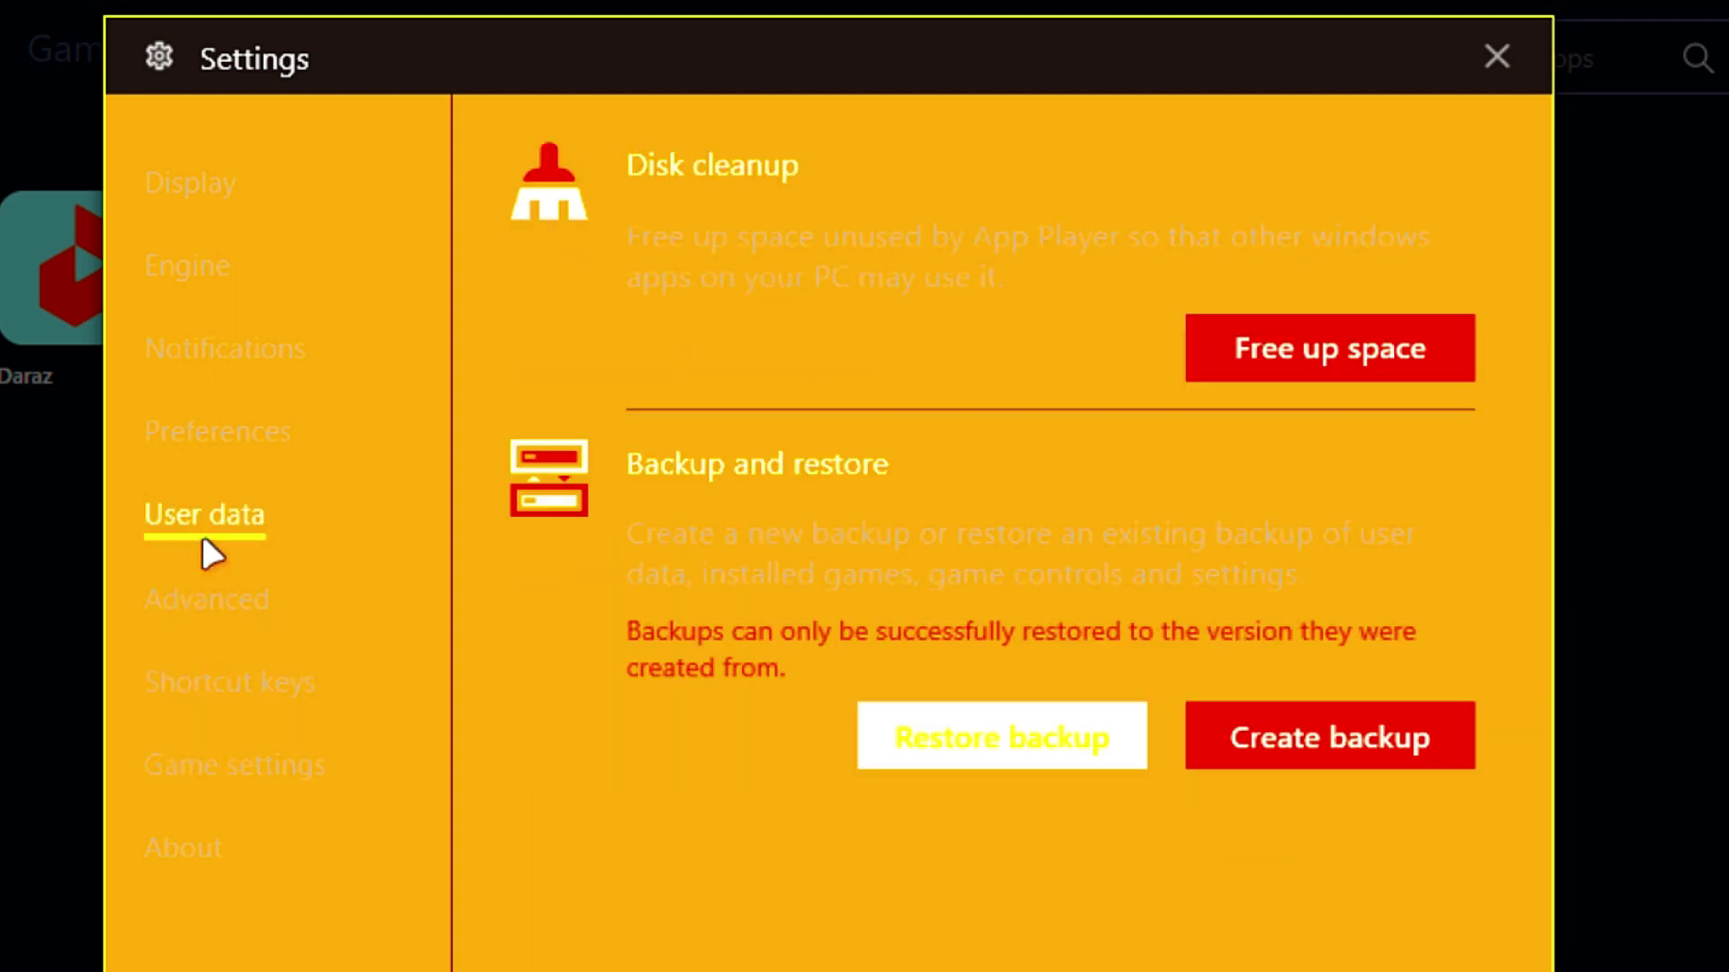
click(290, 837)
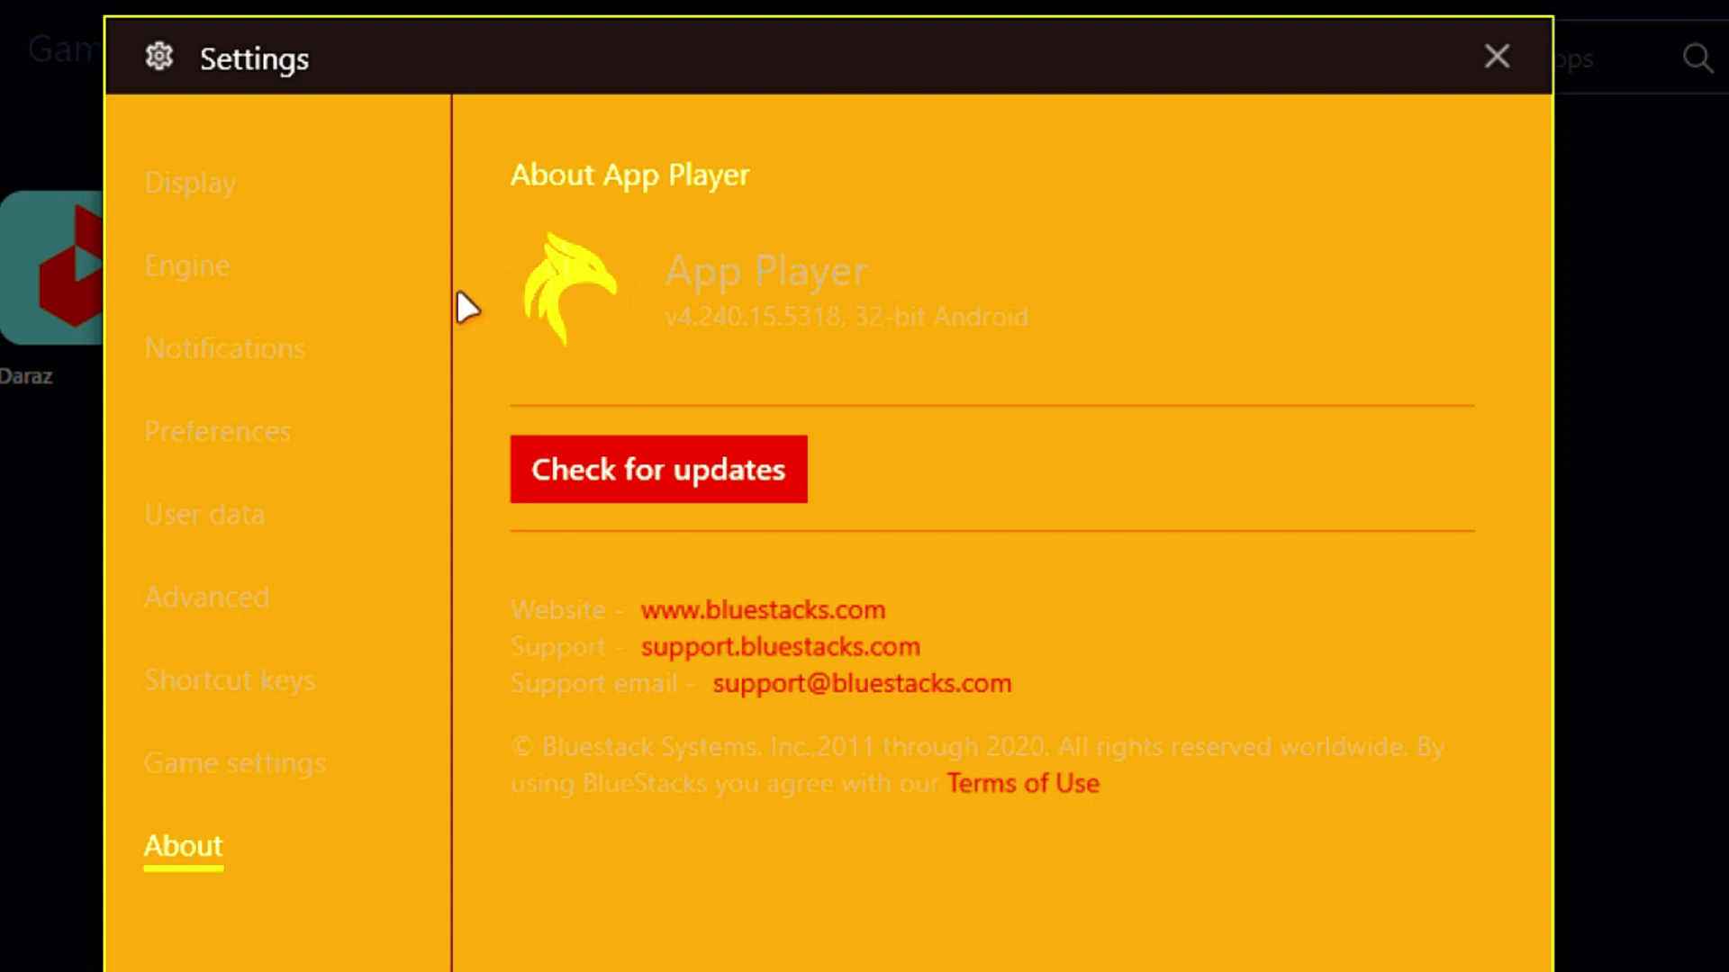
click(1485, 62)
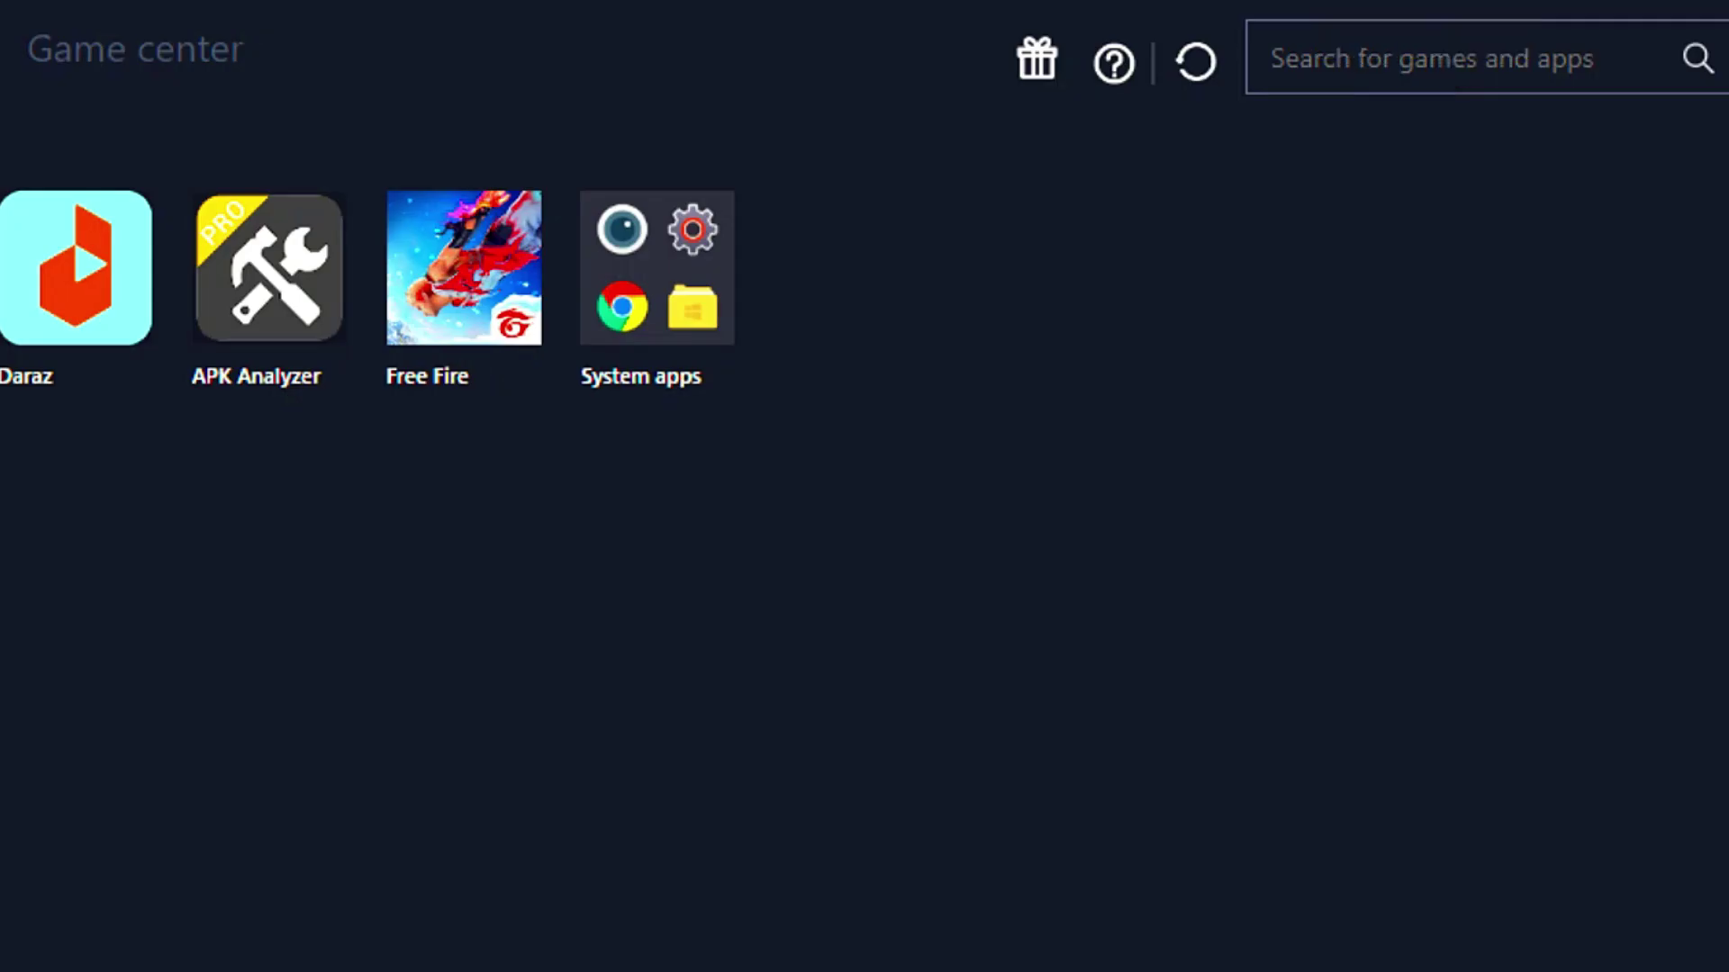
Clear all App Player notifications.
click(1282, 0)
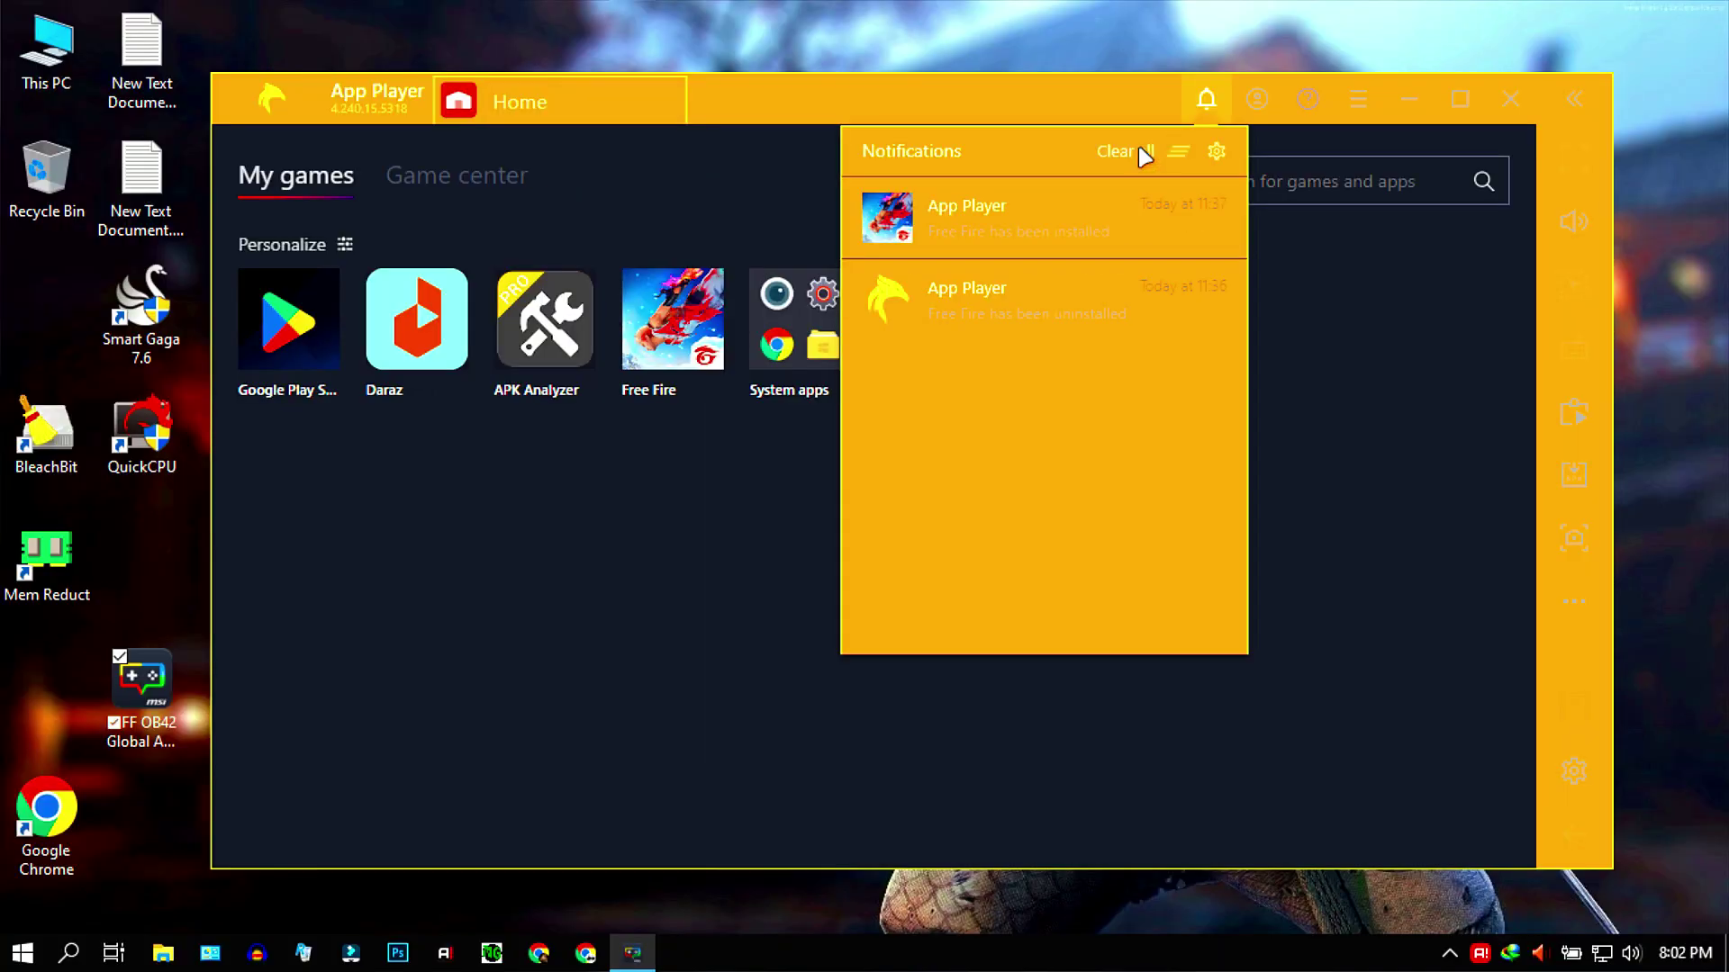
click(1126, 151)
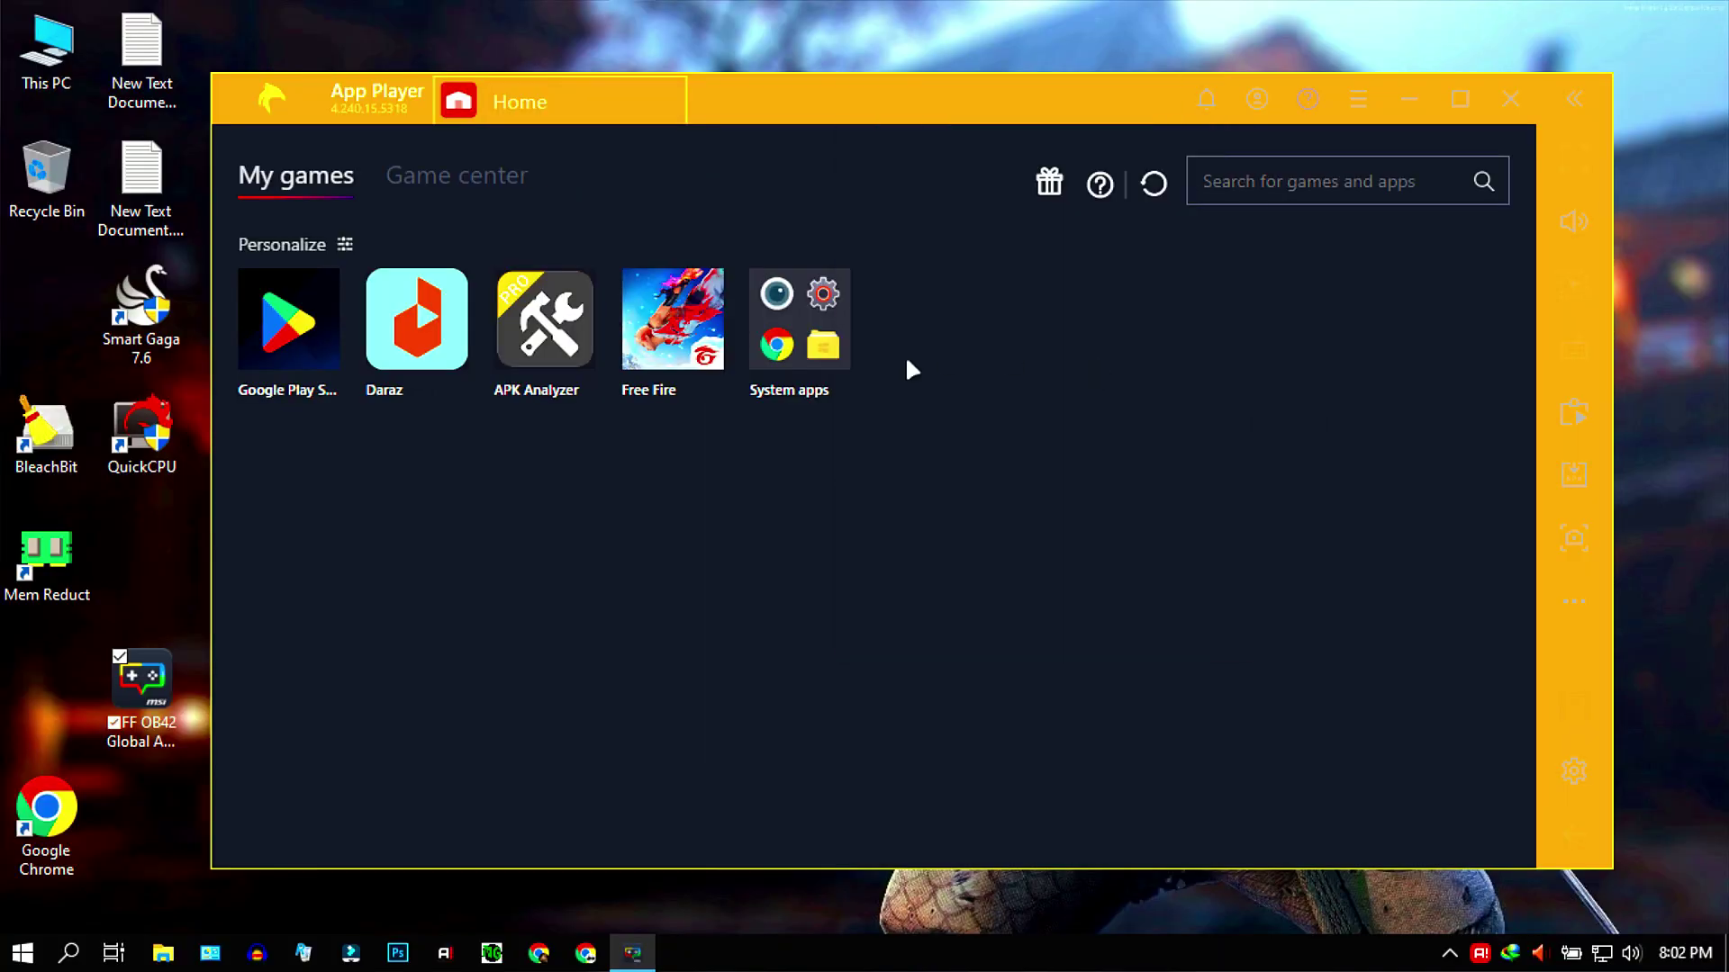